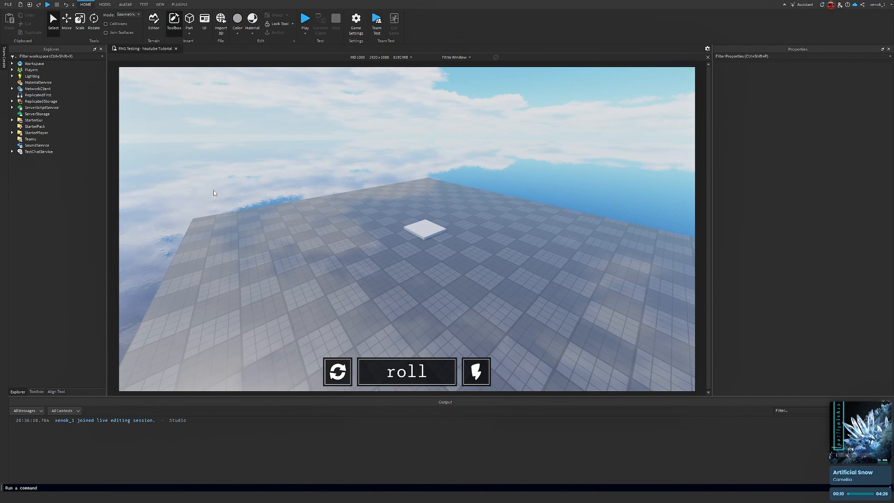
# Insert a ScreenGui into StarterGui
pyautogui.press('w')
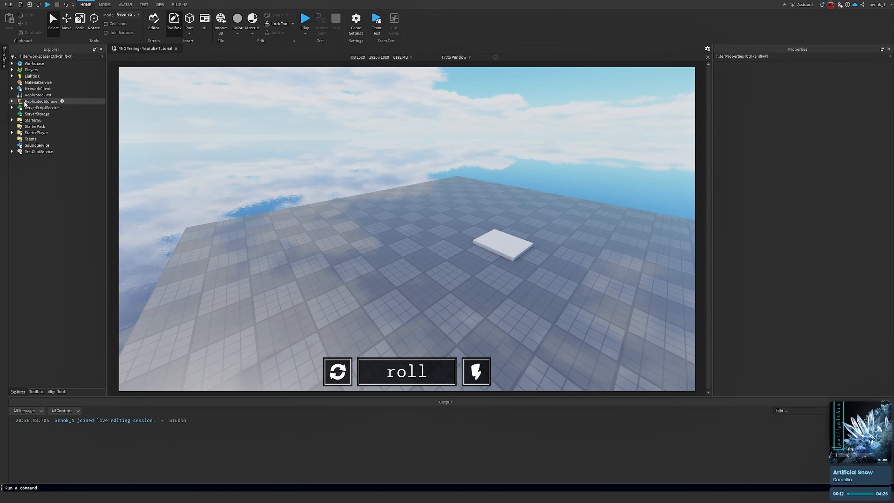
pyautogui.click(12, 120)
pyautogui.moveTo(418, 195); pyautogui.dragTo(419, 197, button='right')
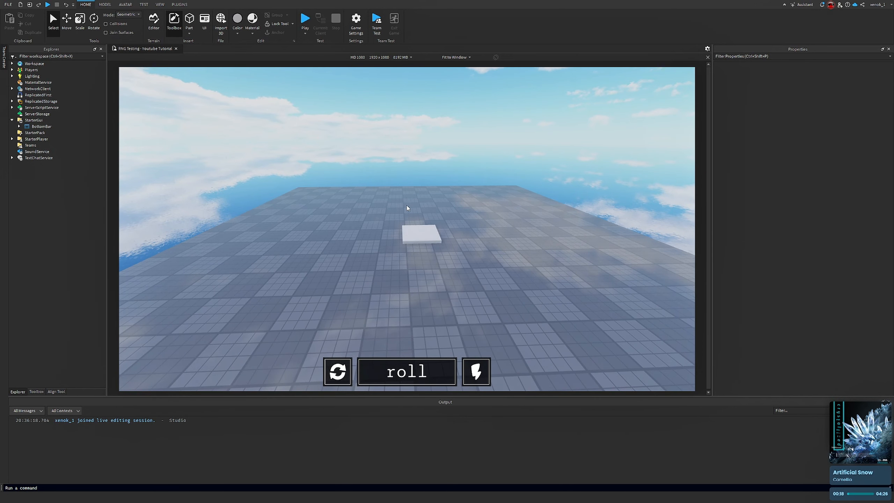
pyautogui.click(46, 119)
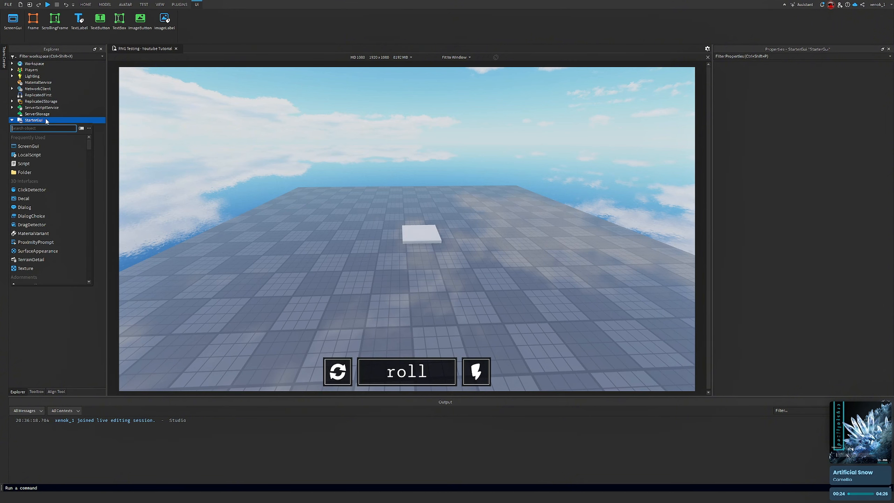
pyautogui.click(36, 147)
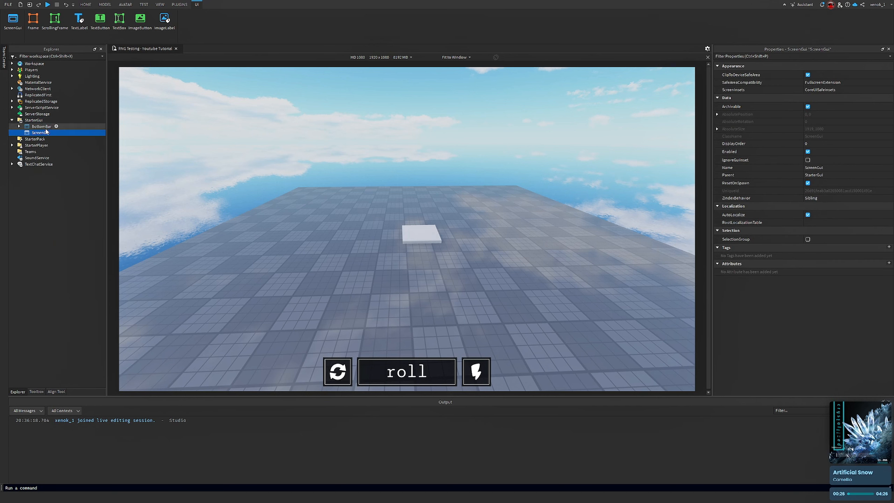
# Rename the new ScreenGui to _Inventory
pyautogui.rightClick(42, 133)
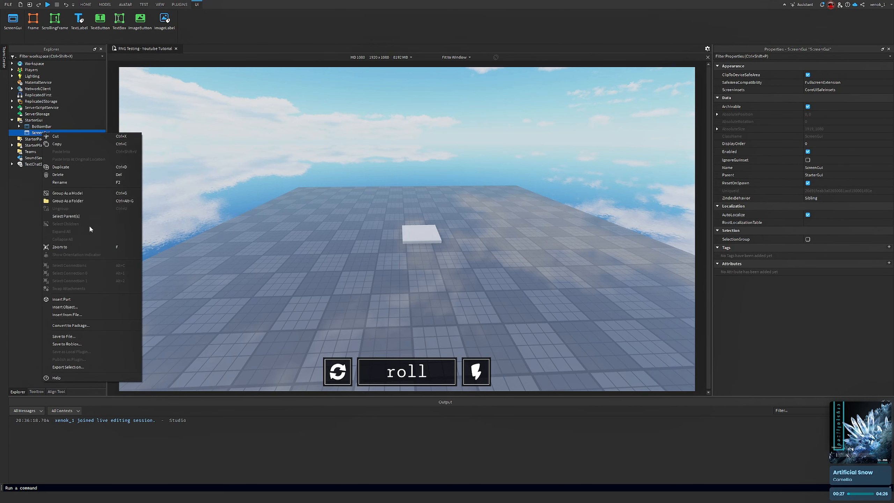
pyautogui.click(60, 182)
pyautogui.press('BackSpace')
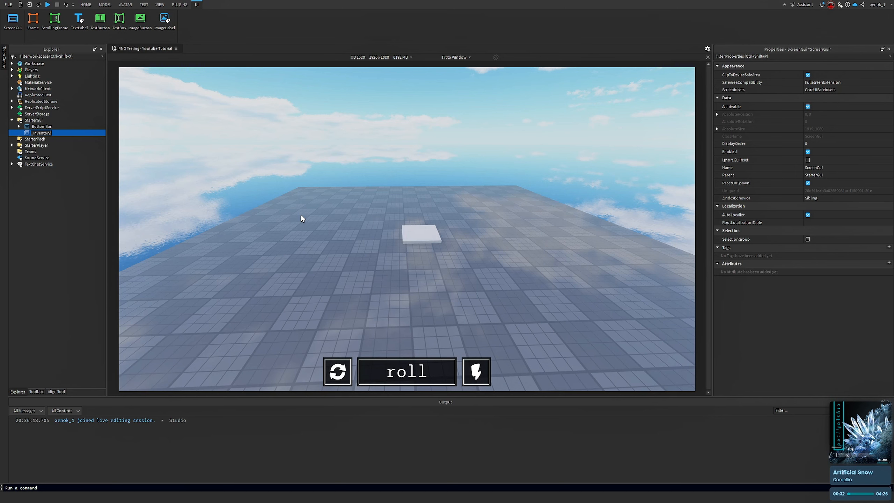
pyautogui.press('Return')
pyautogui.moveTo(403, 191); pyautogui.dragTo(408, 190, button='right')
pyautogui.press('d')
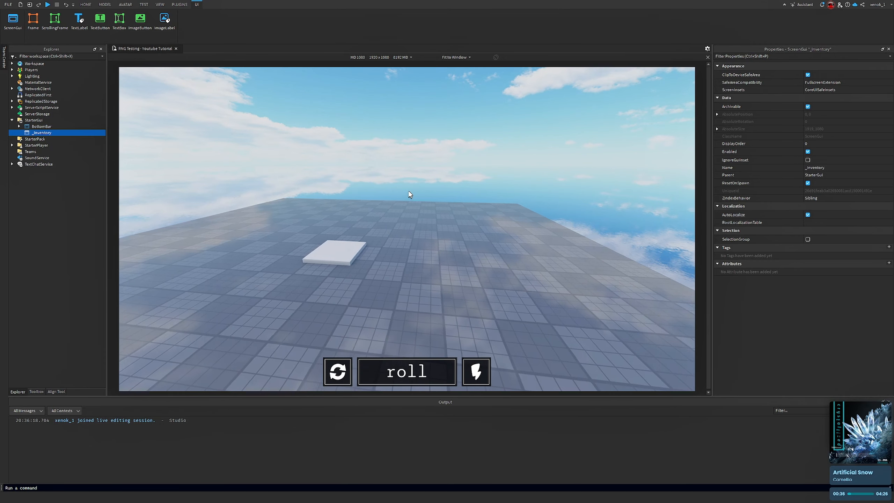
pyautogui.press('d')
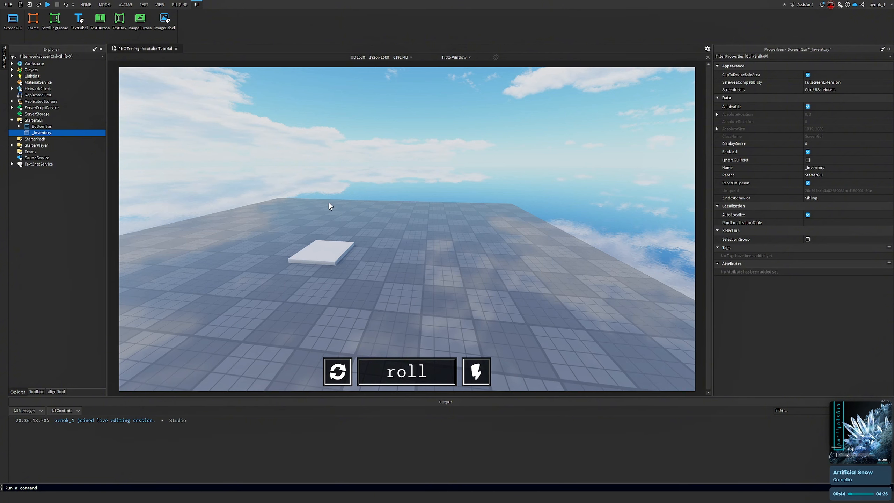
pyautogui.press('a')
pyautogui.moveTo(328, 203); pyautogui.dragTo(329, 204, button='right')
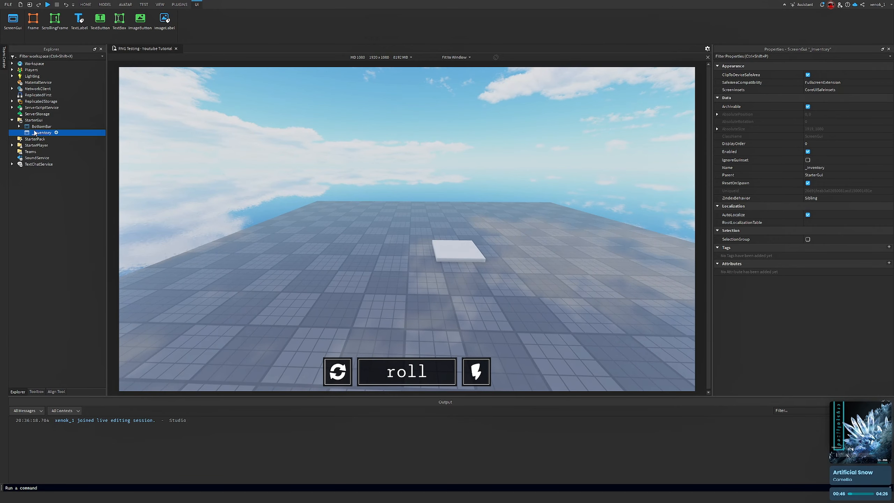
pyautogui.moveTo(462, 215); pyautogui.dragTo(462, 215, button='right')
pyautogui.press('d')
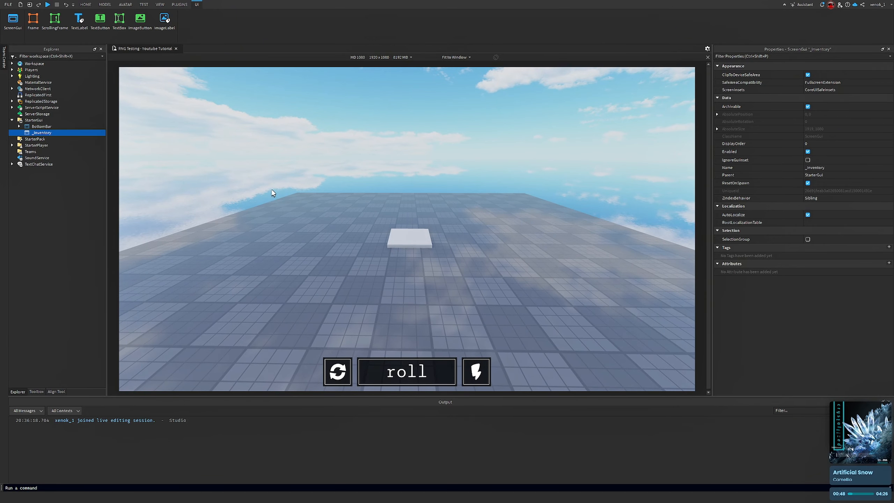
# Insert a Frame inside the _Inventory ScreenGui
pyautogui.click(56, 133)
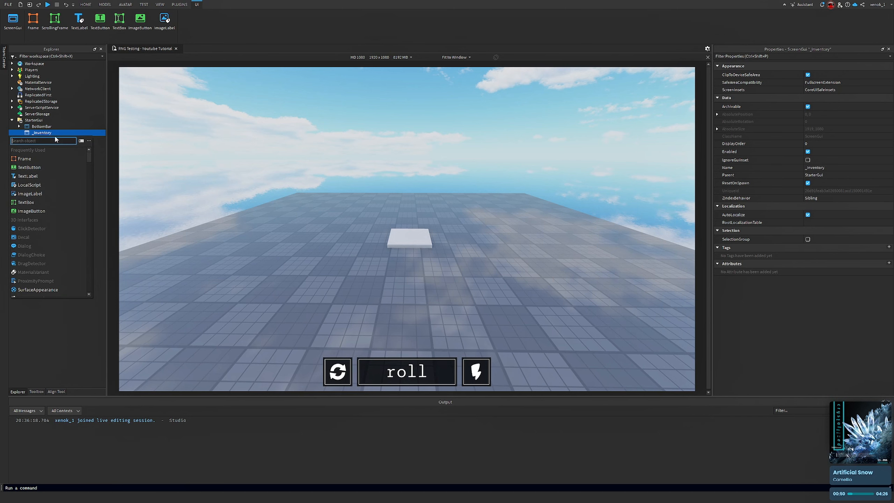
pyautogui.click(28, 159)
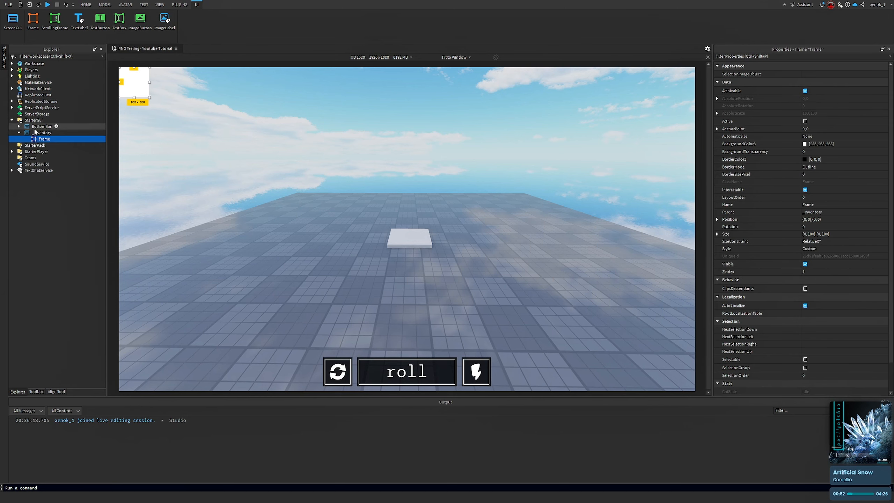
pyautogui.moveTo(310, 172); pyautogui.dragTo(310, 171, button='right')
pyautogui.press('d')
pyautogui.press('s')
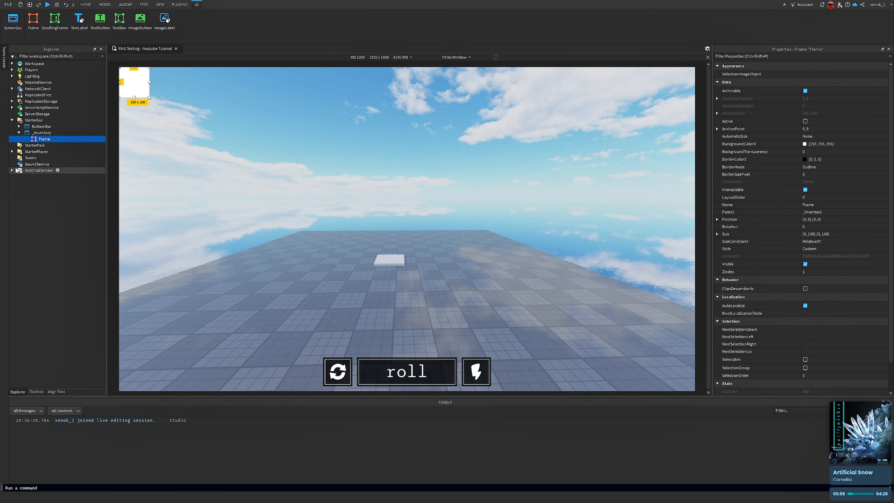
# On the _Inventory ScreenGui, enable IgnoreGuiInset and disable ResetOnSpawn
pyautogui.click(34, 135)
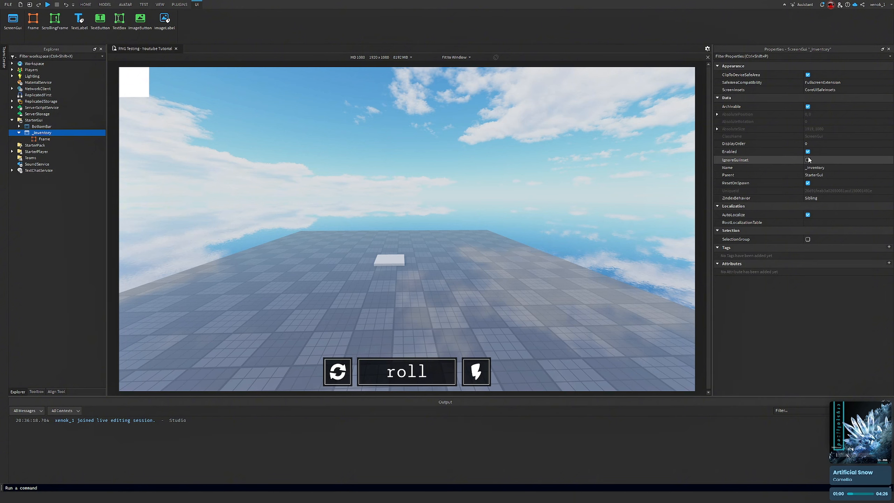
pyautogui.click(808, 161)
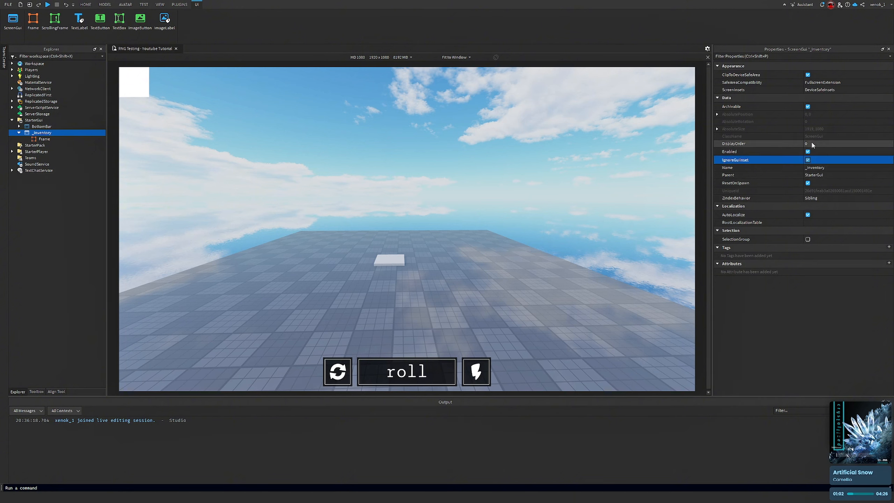
pyautogui.click(808, 183)
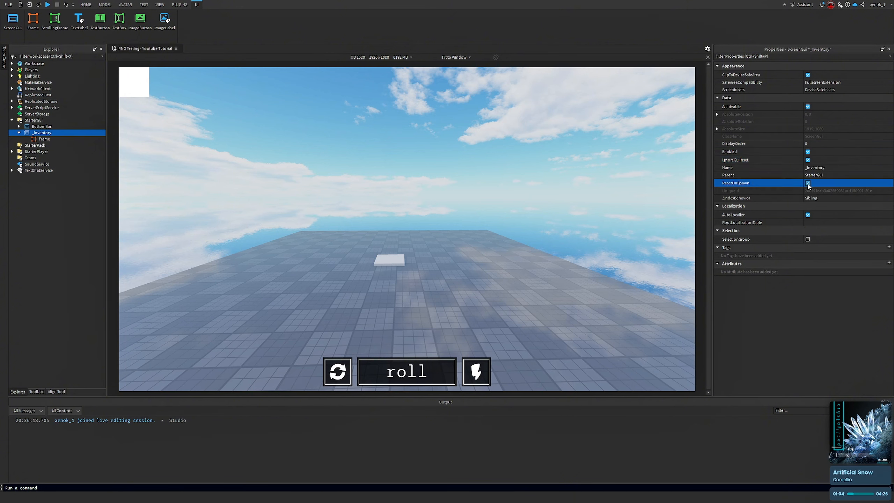
pyautogui.moveTo(556, 186); pyautogui.dragTo(512, 192, button='right')
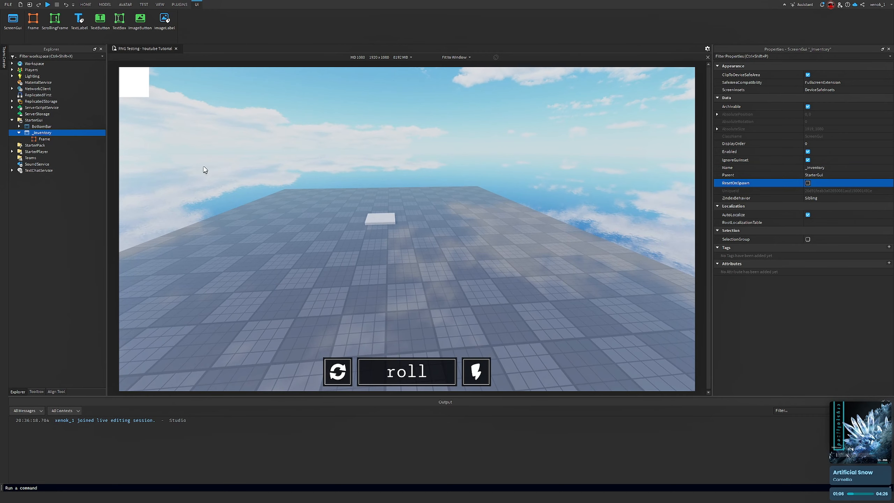
pyautogui.click(40, 127)
pyautogui.click(38, 133)
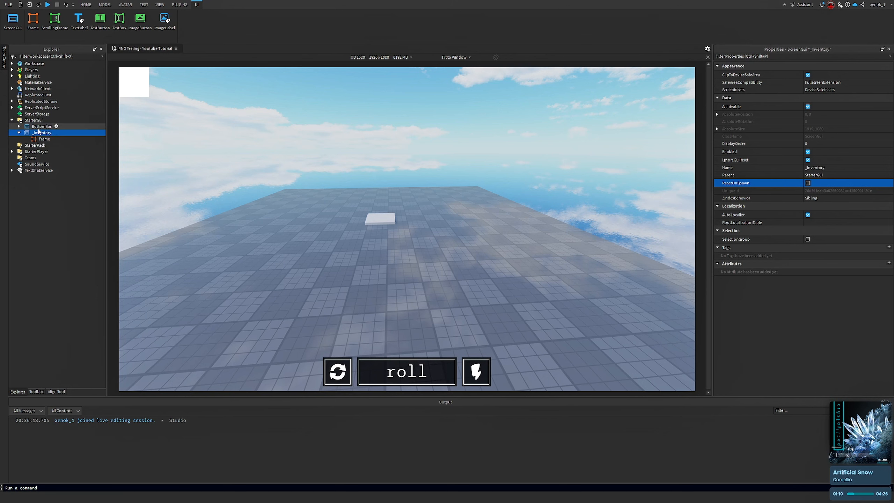
pyautogui.click(38, 128)
pyautogui.rightClick(38, 138)
pyautogui.click(20, 133)
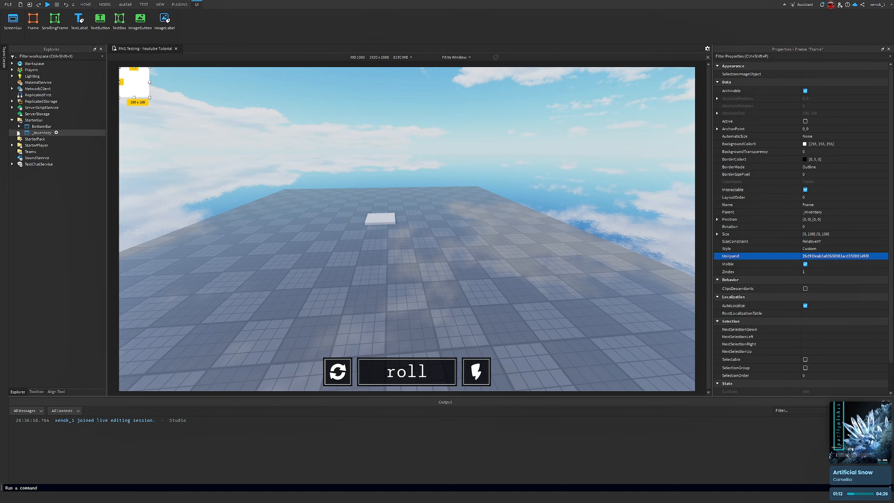
pyautogui.click(19, 132)
pyautogui.click(35, 133)
pyautogui.click(37, 128)
pyautogui.click(37, 133)
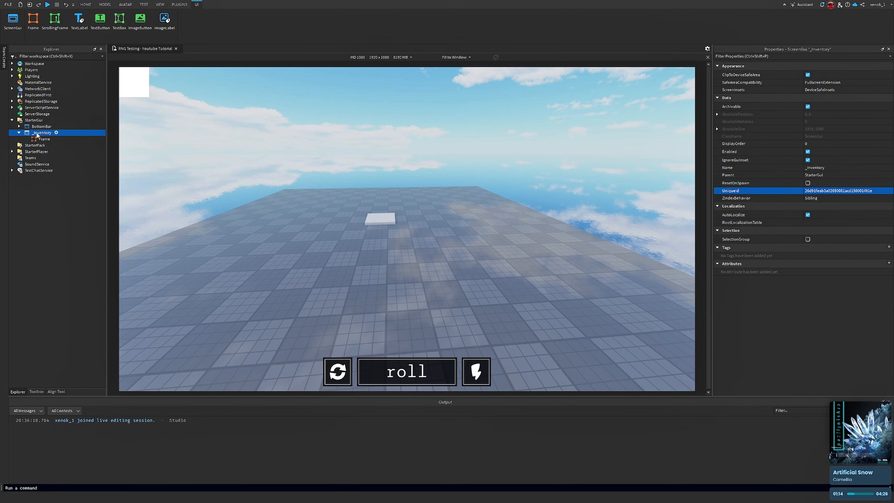
# Toggle the BottomBar ScreenGui's Enabled property off and back on
pyautogui.click(39, 126)
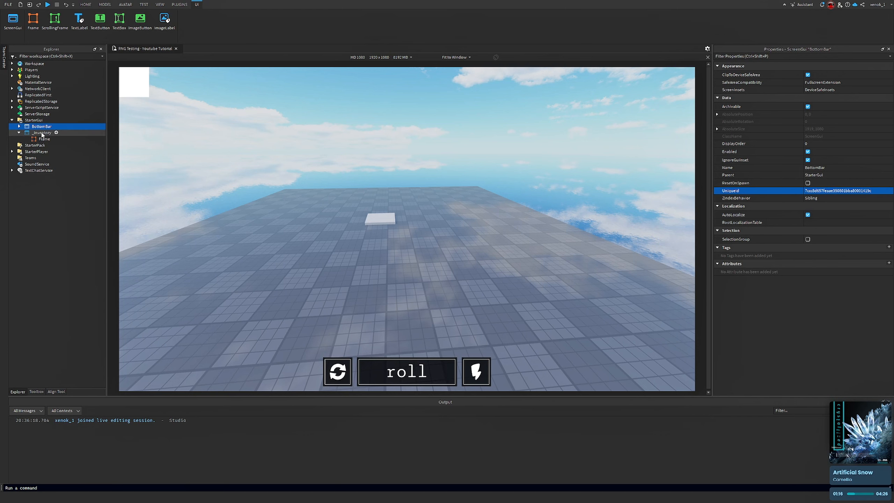
pyautogui.click(801, 155)
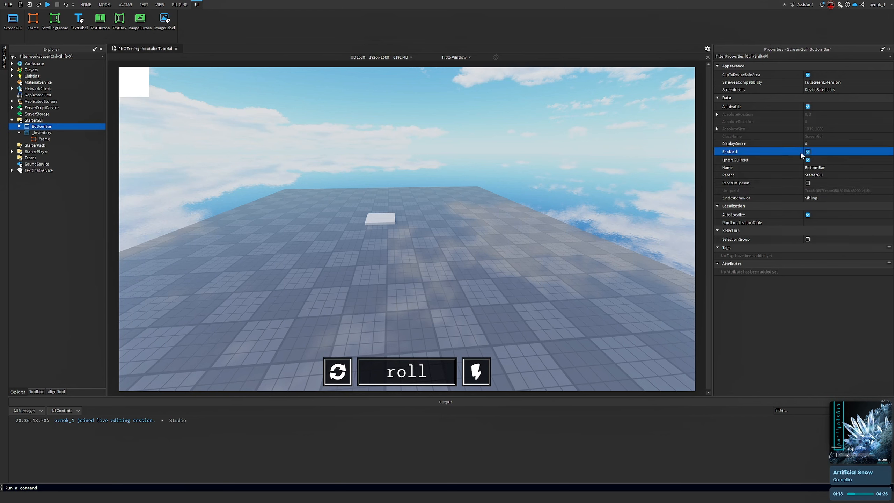
pyautogui.click(807, 152)
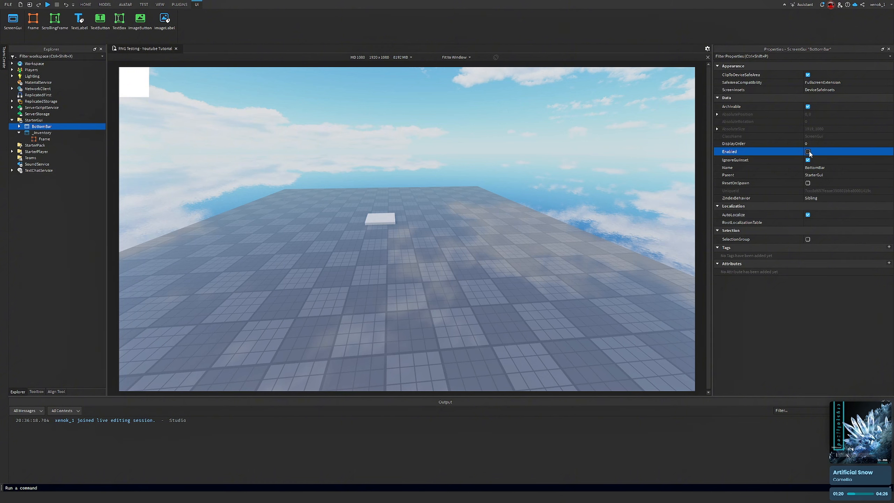
pyautogui.click(38, 138)
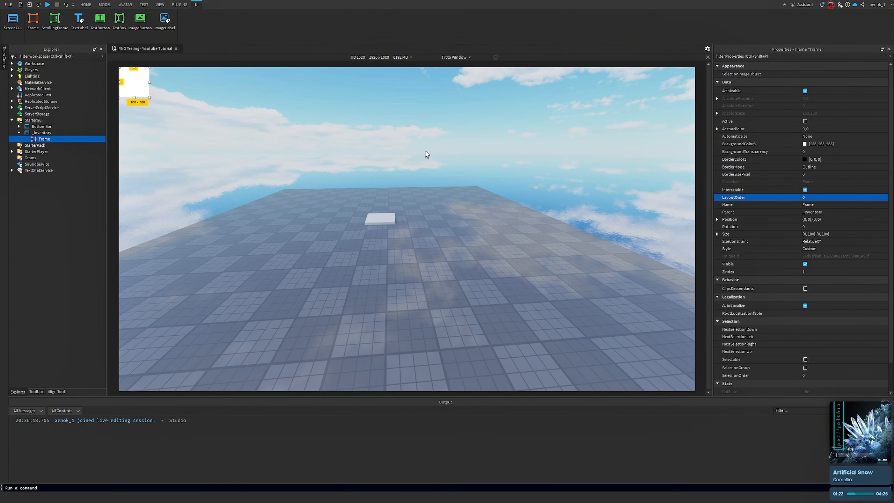
pyautogui.moveTo(397, 146); pyautogui.dragTo(397, 146, button='right')
pyautogui.press('s')
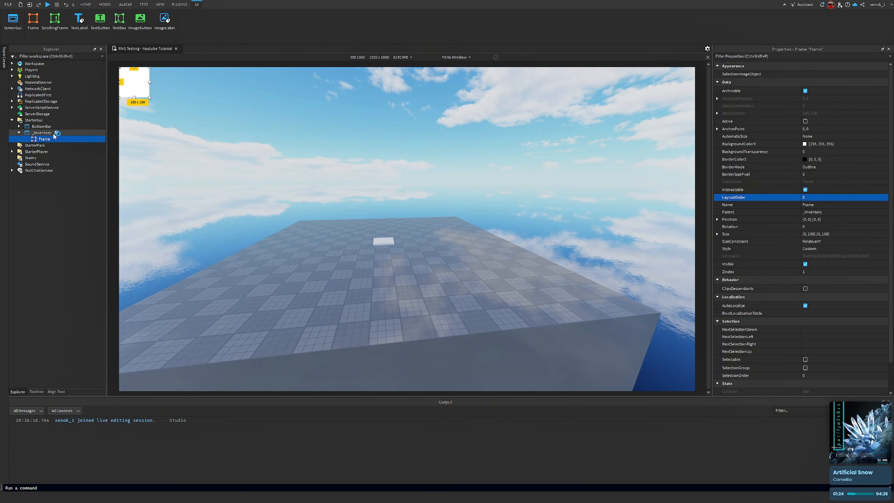
pyautogui.click(42, 126)
pyautogui.click(807, 152)
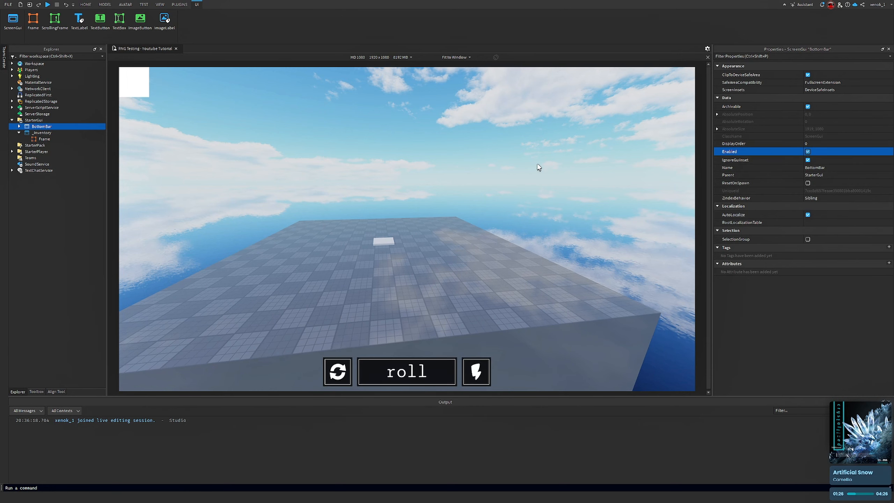
# Center the Frame by setting its AnchorPoint to 0.5, 0.5 and its Position to 0.5,0,0.5,0
pyautogui.click(52, 139)
pyautogui.moveTo(376, 309); pyautogui.dragTo(409, 238, button='right')
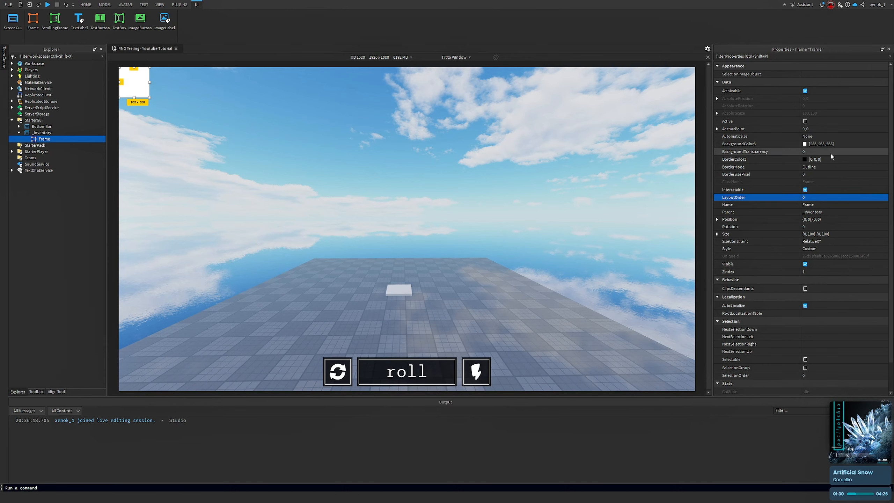
pyautogui.moveTo(642, 215); pyautogui.dragTo(647, 264, button='right')
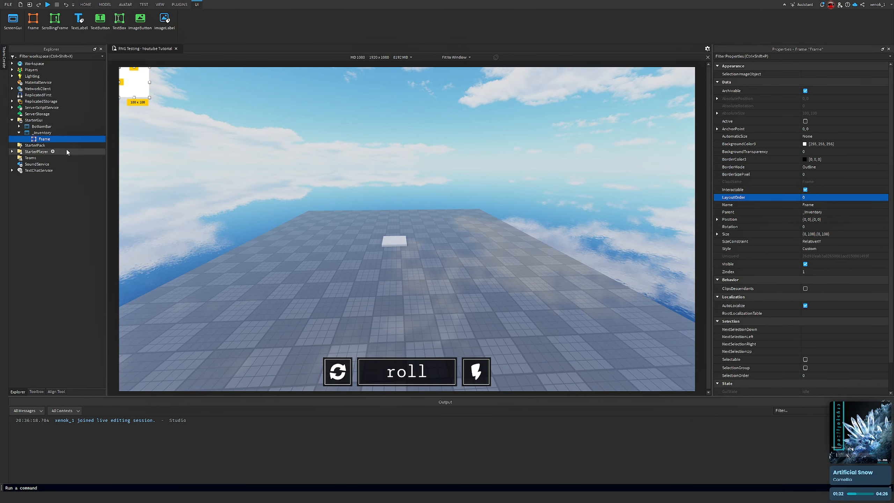
pyautogui.click(831, 129)
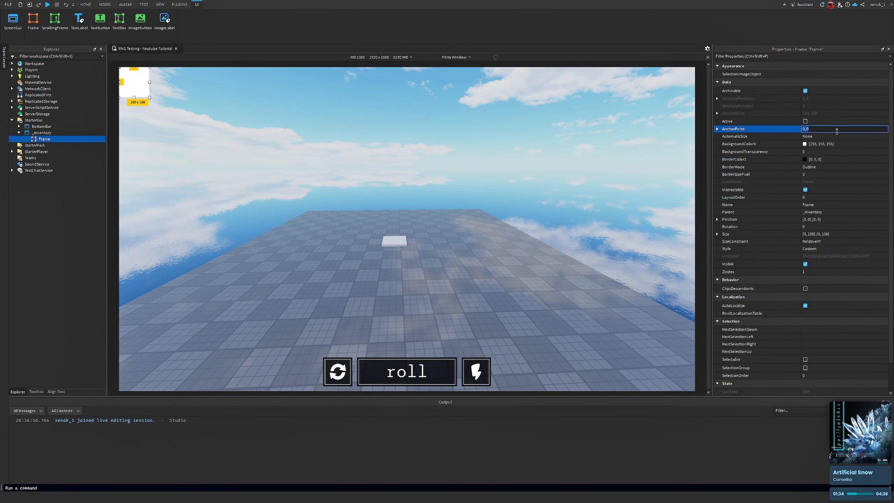
pyautogui.press('Return')
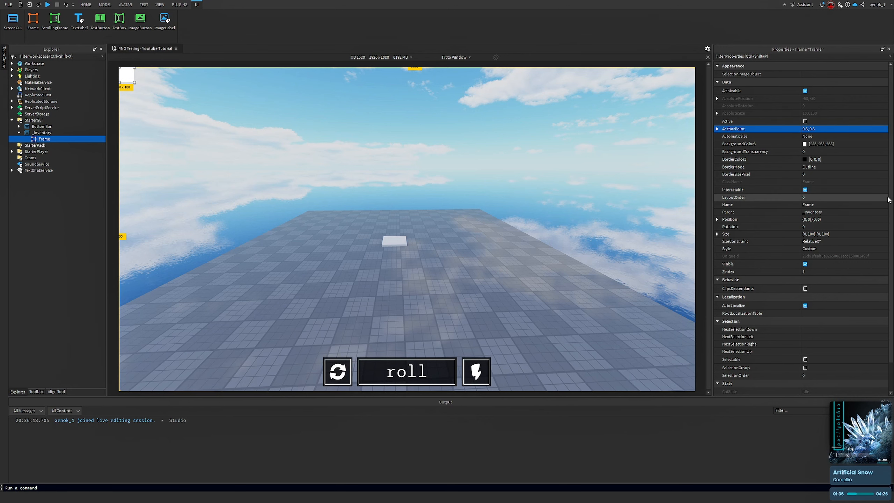
pyautogui.click(849, 219)
pyautogui.write('0.5,0,0.5,0')
pyautogui.press('Return')
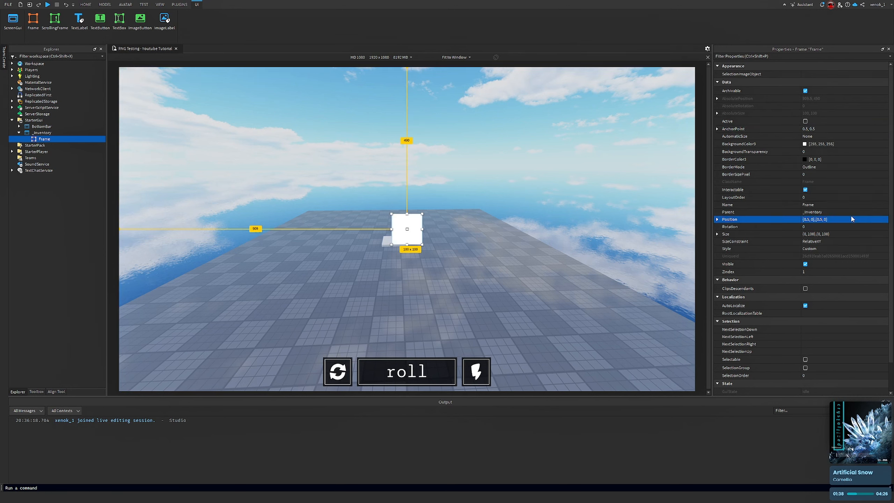
# Rename the Frame to Background and enable its ClipsDescendants property
pyautogui.click(833, 129)
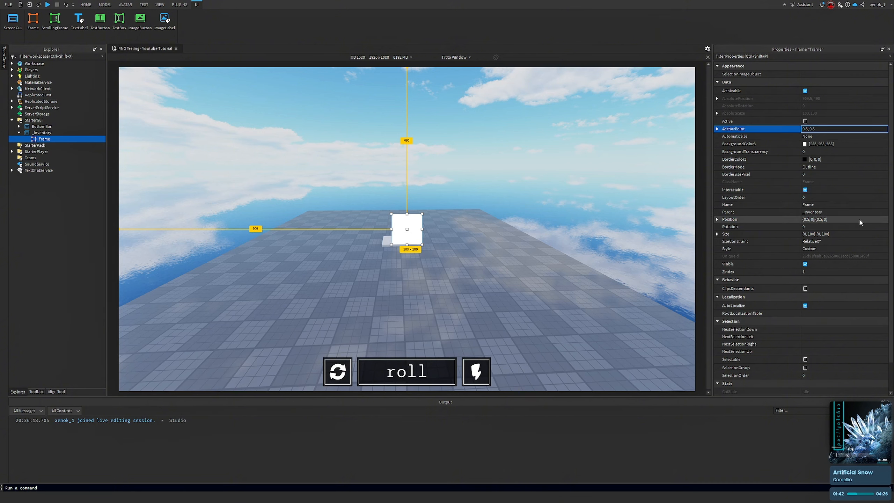
pyautogui.rightClick(44, 140)
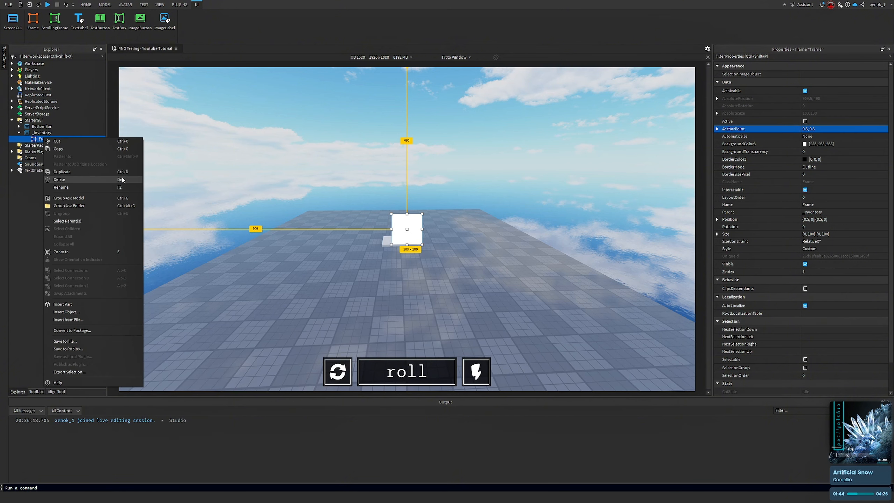
pyautogui.click(89, 186)
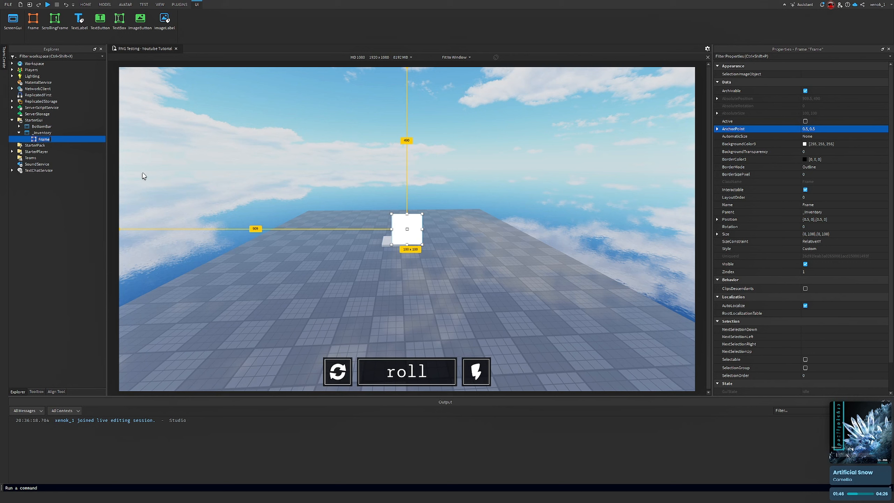
pyautogui.write('Background')
pyautogui.press('Return')
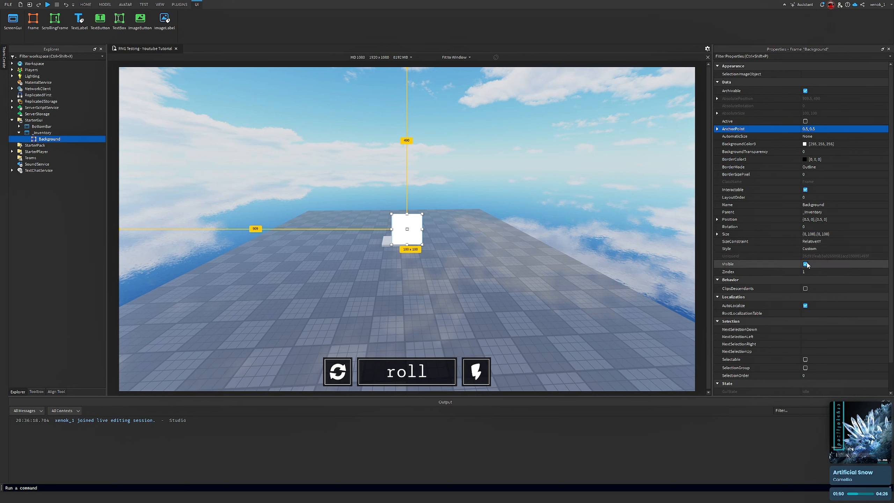
pyautogui.click(805, 289)
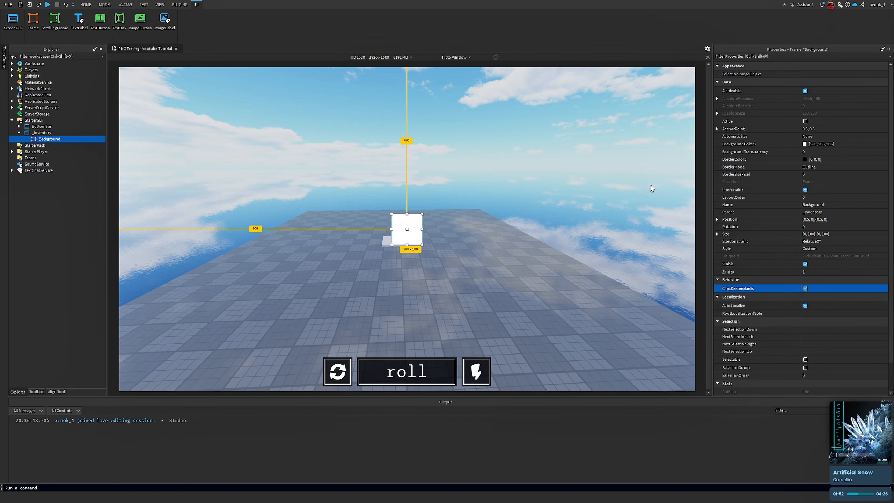
# Set the Background frame's Size to {0.6,0},{0.6,0}
pyautogui.moveTo(595, 187); pyautogui.dragTo(596, 188, button='right')
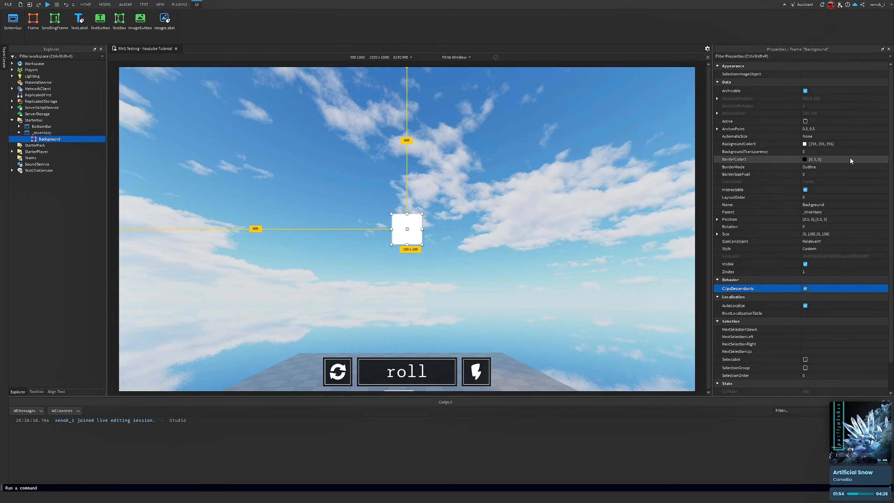
pyautogui.click(845, 235)
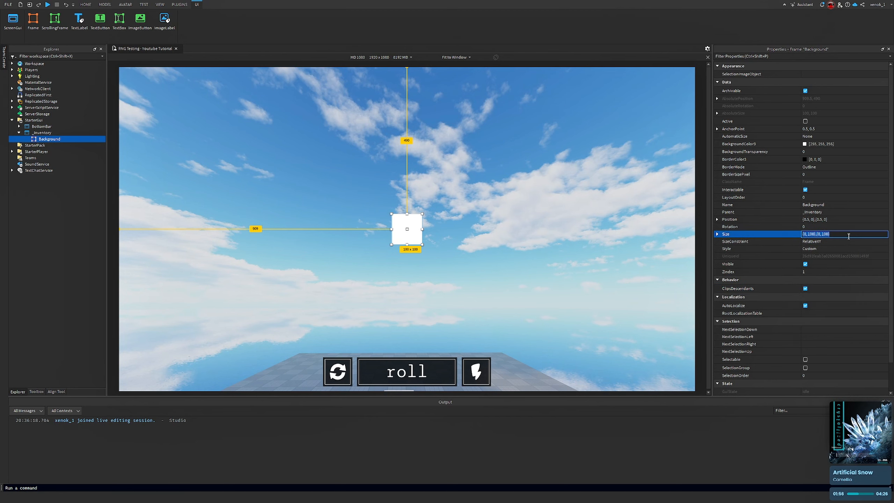
pyautogui.press('BackSpace')
pyautogui.press('Return')
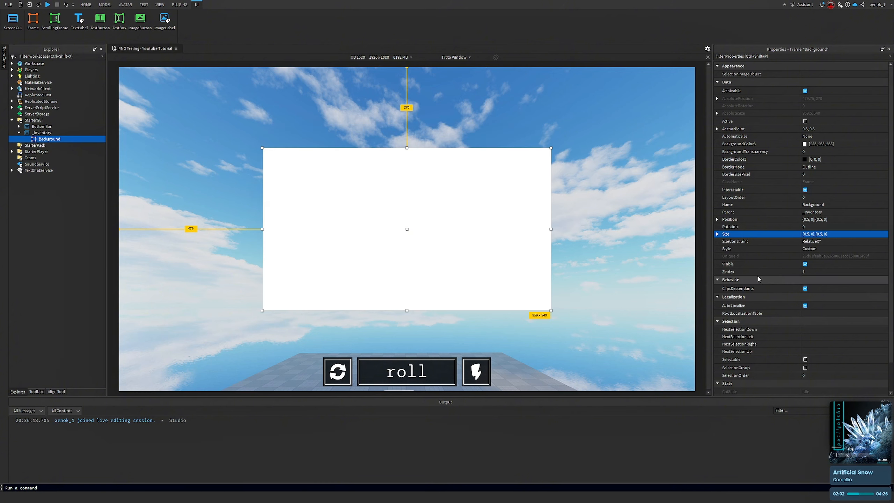
pyautogui.click(843, 234)
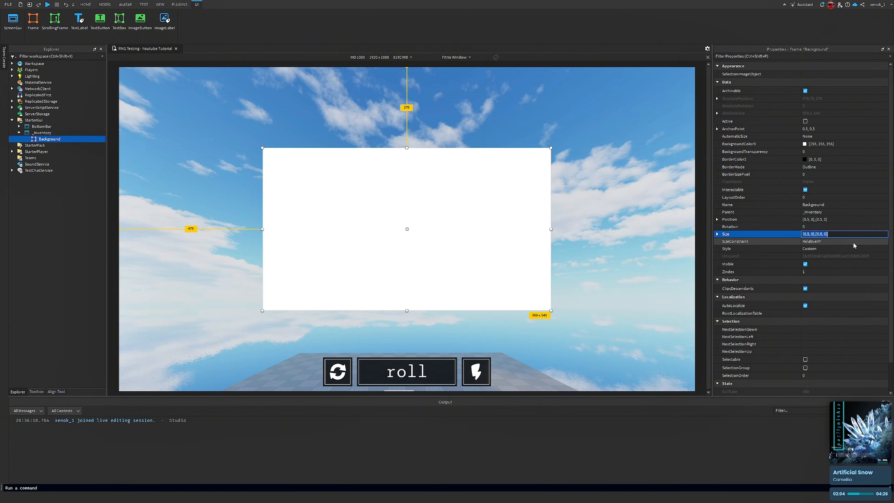
pyautogui.write('.6,.6')
pyautogui.press('Return')
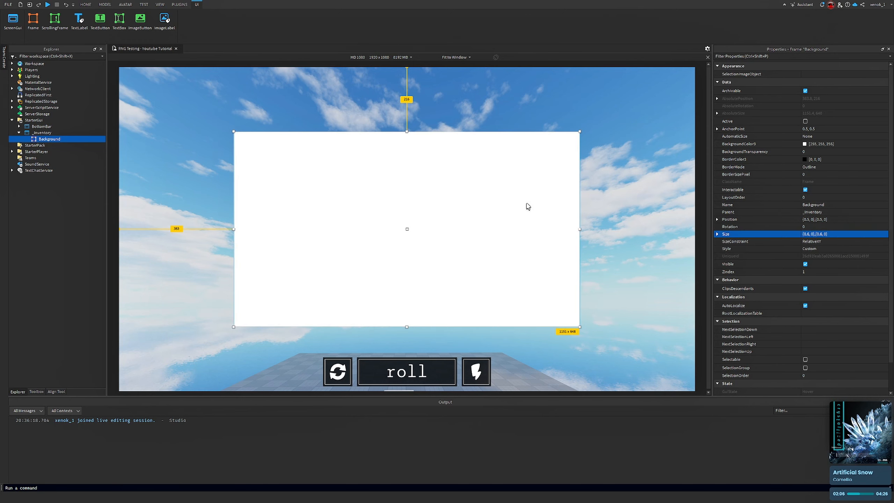
# Set the Background frame's BackgroundTransparency to 0.95
pyautogui.moveTo(516, 179); pyautogui.dragTo(516, 179, button='right')
pyautogui.moveTo(196, 112); pyautogui.dragTo(197, 113, button='right')
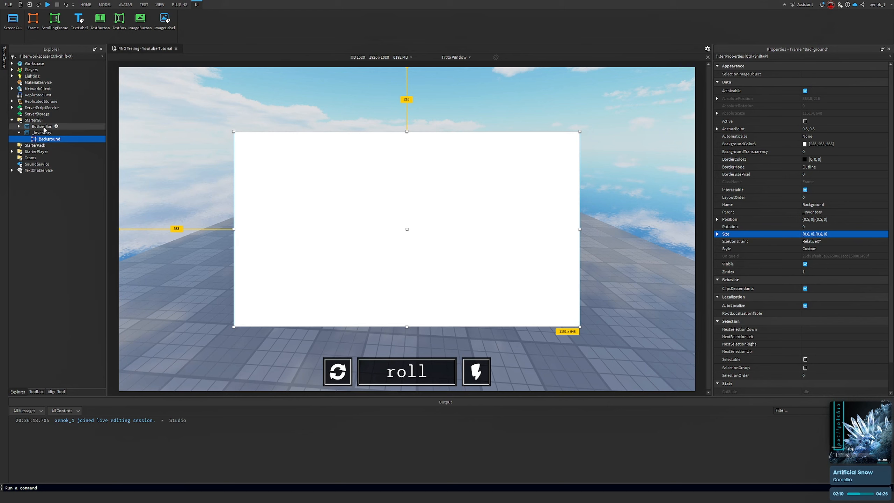
pyautogui.moveTo(66, 141)
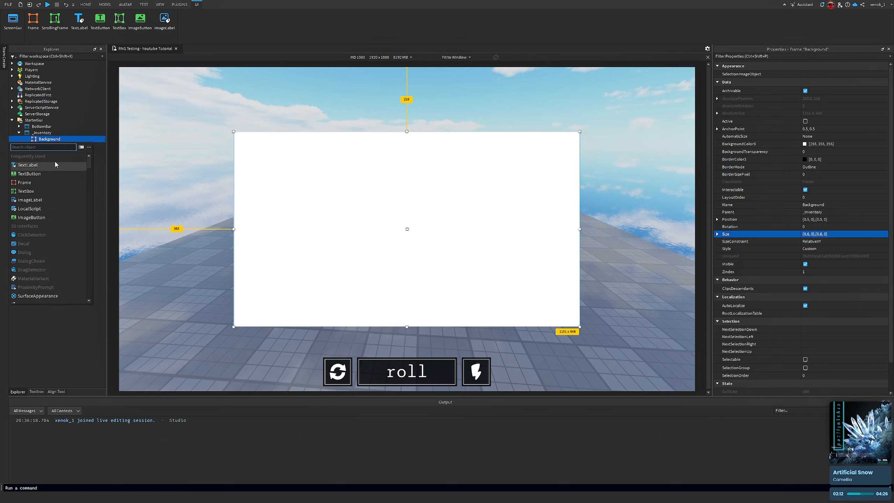
pyautogui.click(856, 152)
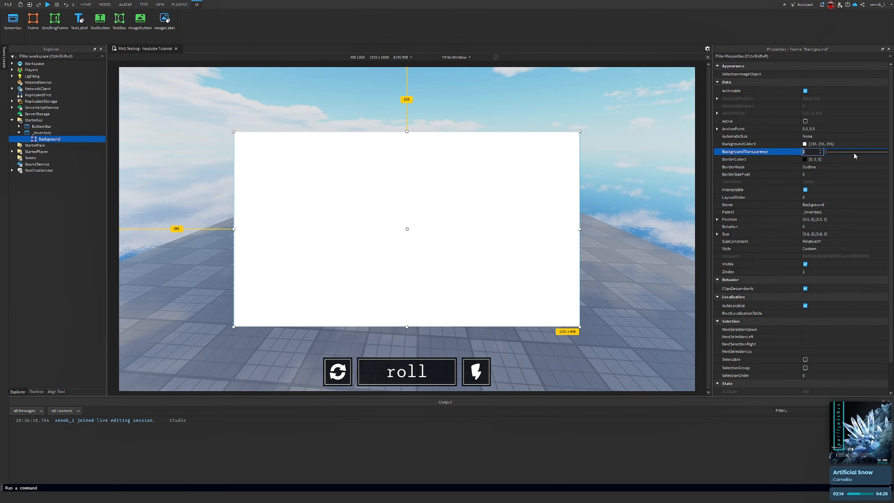
pyautogui.write('0.95')
pyautogui.press('Return')
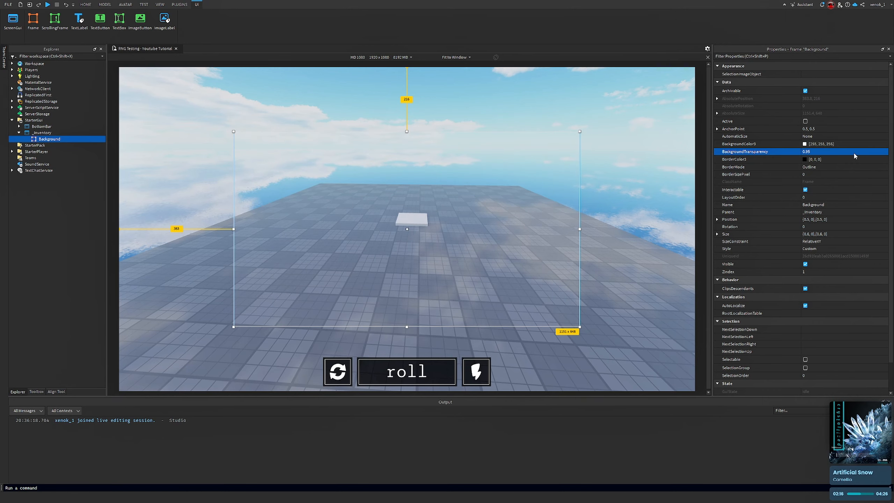
# Insert a new Frame inside the Background frame
pyautogui.moveTo(636, 240); pyautogui.dragTo(354, 231, button='right')
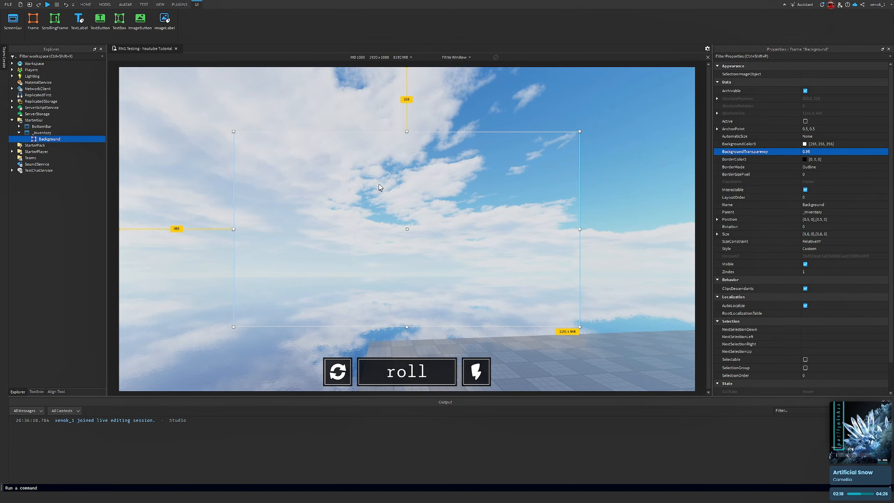
pyautogui.moveTo(381, 188); pyautogui.dragTo(398, 244, button='right')
pyautogui.click(187, 140)
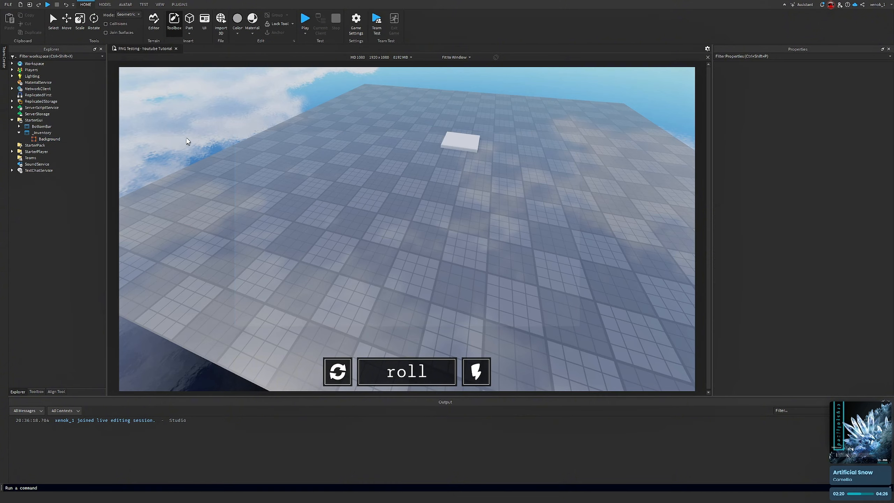
pyautogui.moveTo(313, 219)
pyautogui.mouseDown(button='right')
pyautogui.moveTo(314, 204)
pyautogui.moveTo(332, 208)
pyautogui.moveTo(312, 204)
pyautogui.moveTo(302, 219)
pyautogui.mouseUp(button='right')
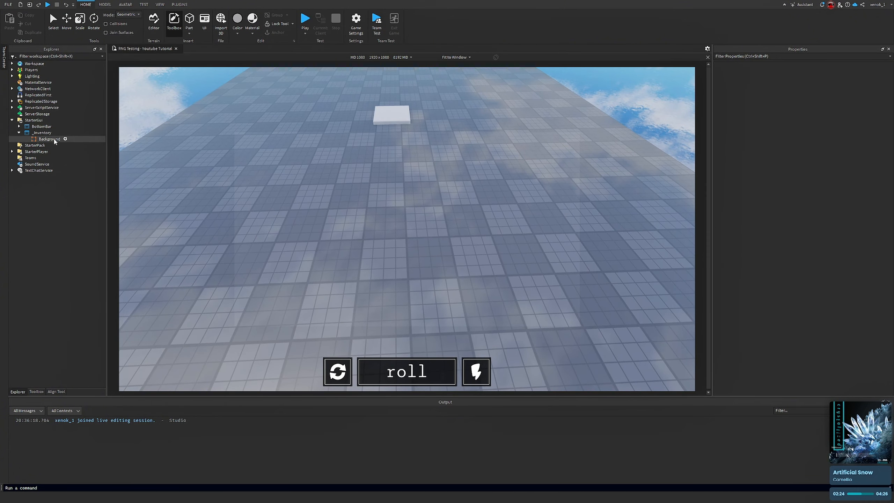
pyautogui.click(65, 139)
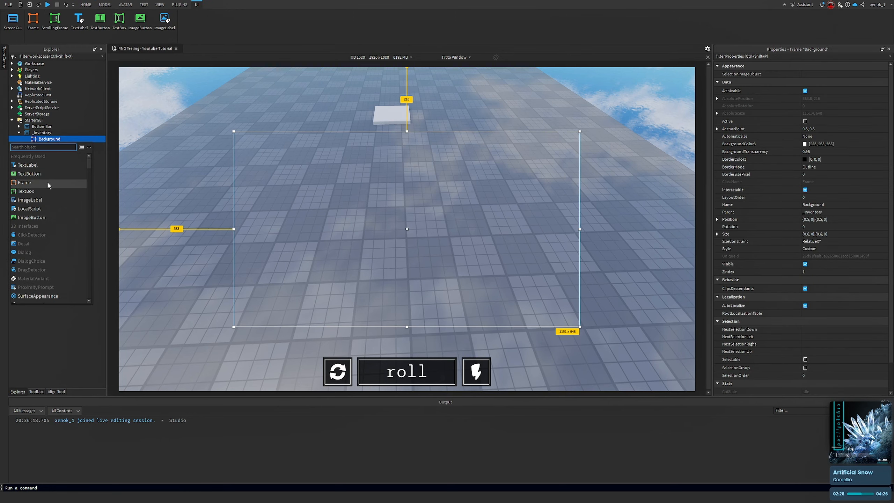
pyautogui.click(48, 182)
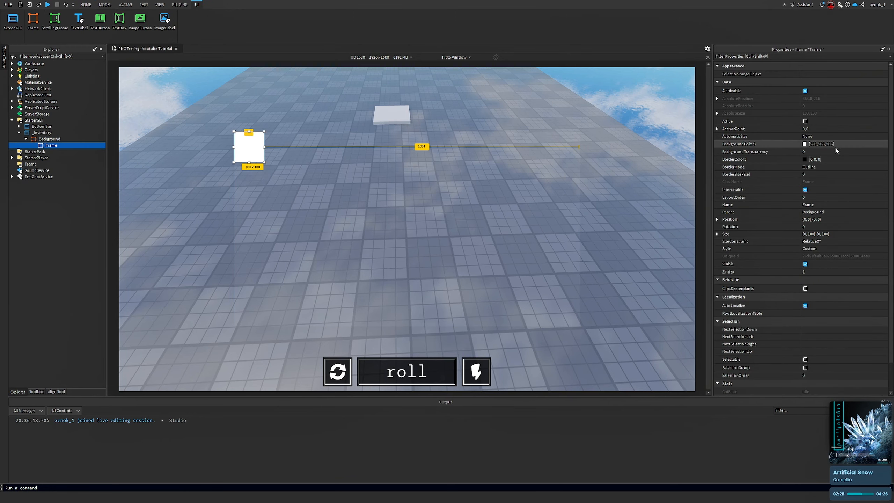
# Set the new Frame's Size to {1,0},{0.1,0}
pyautogui.moveTo(551, 206); pyautogui.dragTo(551, 208, button='right')
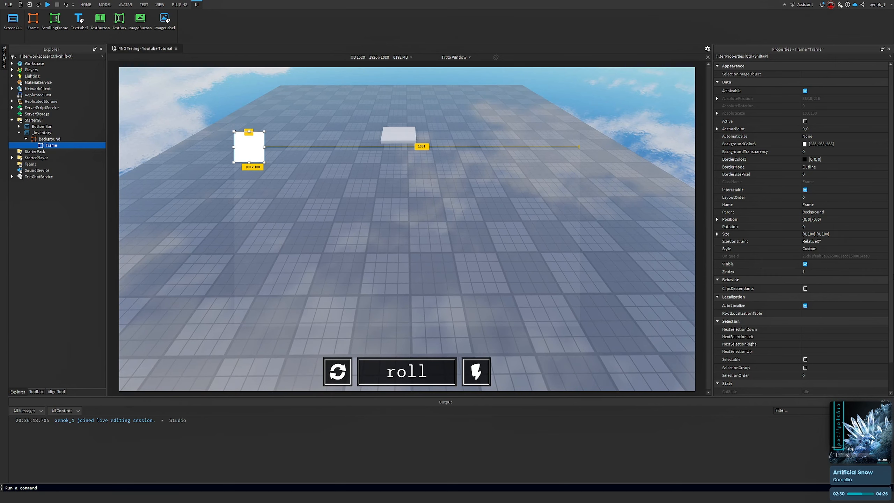
pyautogui.click(852, 235)
pyautogui.write('1')
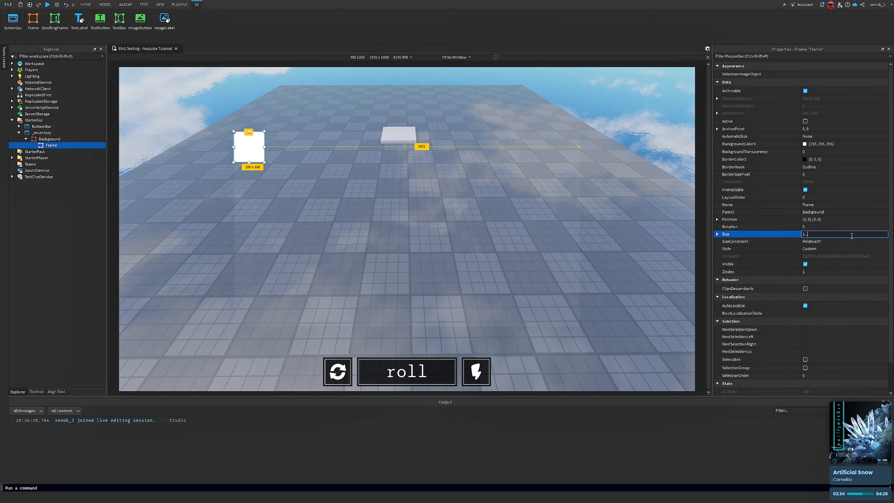
pyautogui.write(',.05')
pyautogui.press('Return')
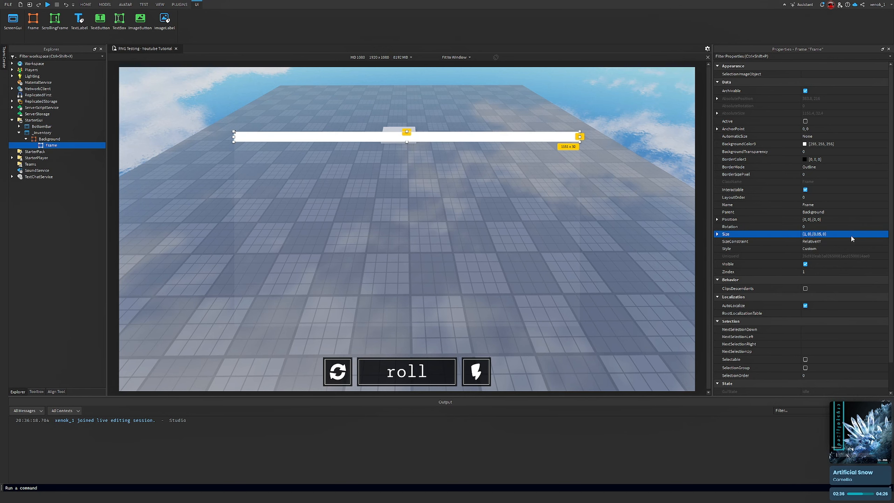
pyautogui.click(819, 234)
pyautogui.press('BackSpace')
pyautogui.press('BackSpace')
pyautogui.write('1')
pyautogui.press('Return')
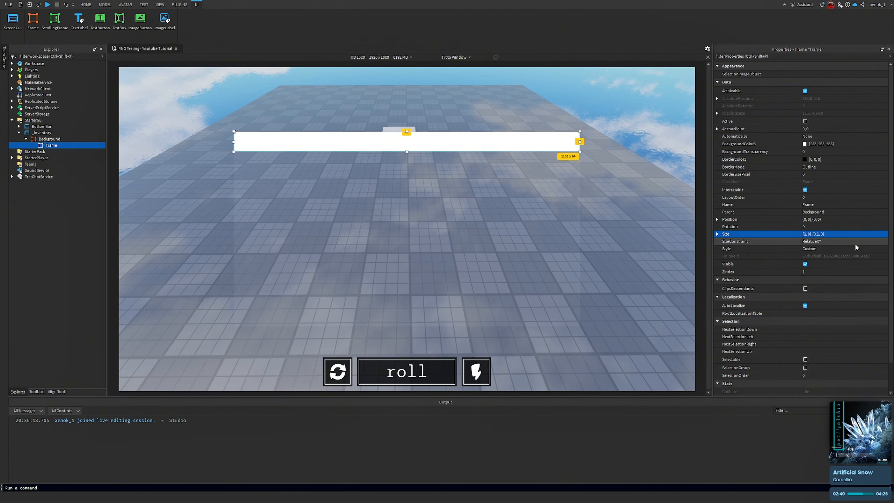
# Set the new Frame's background color to black [0,0,0] and its BackgroundTransparency to 0.25
pyautogui.moveTo(618, 177); pyautogui.dragTo(619, 166, button='right')
pyautogui.moveTo(477, 206); pyautogui.dragTo(478, 200, button='right')
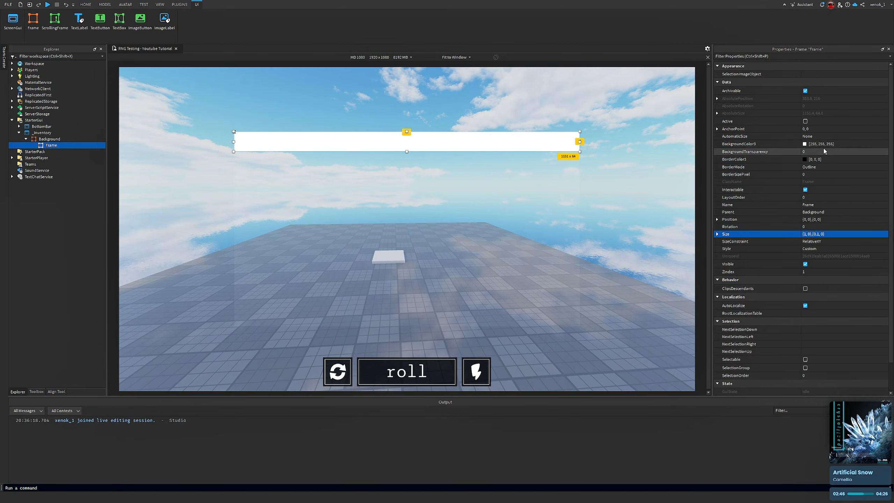
pyautogui.click(805, 144)
pyautogui.moveTo(528, 225); pyautogui.dragTo(524, 304)
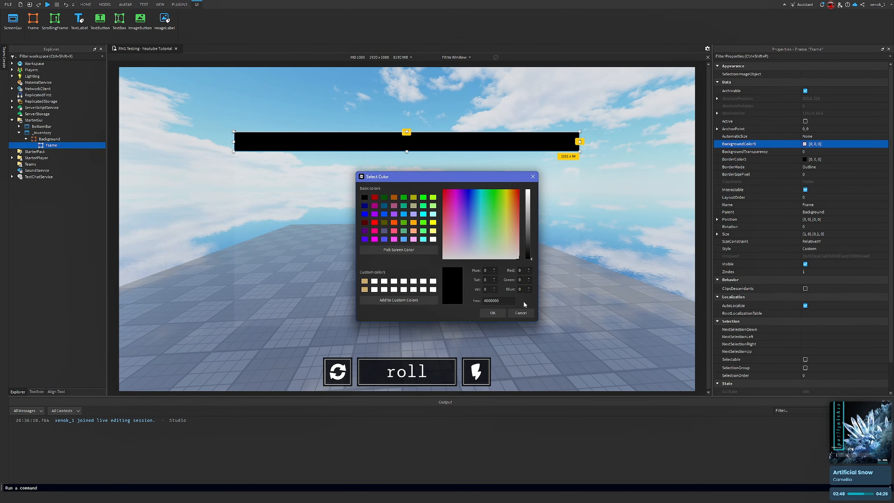
pyautogui.click(493, 312)
pyautogui.click(816, 150)
pyautogui.write('0.25')
pyautogui.press('Return')
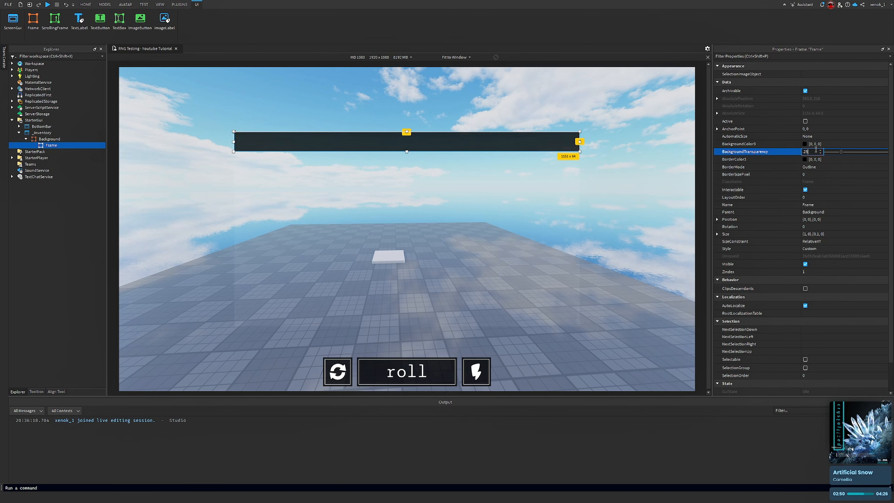
# Rename the new Frame to TitleF
pyautogui.moveTo(575, 200); pyautogui.dragTo(555, 176, button='right')
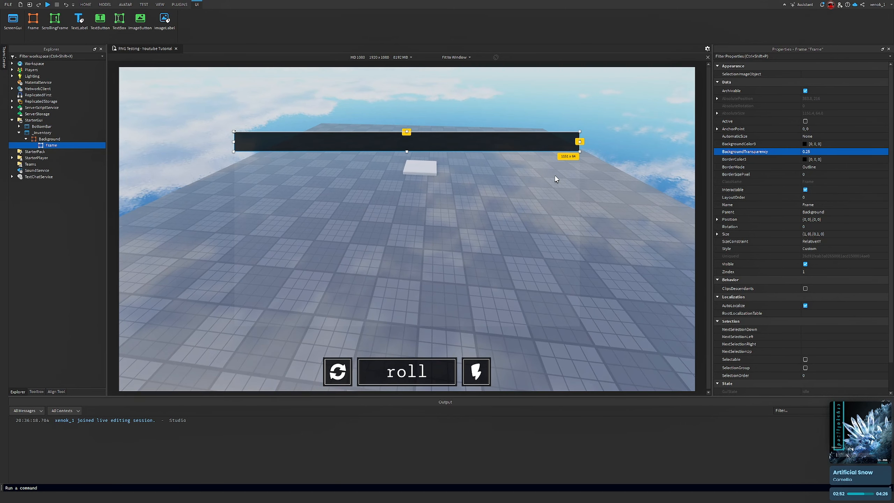
pyautogui.rightClick(47, 145)
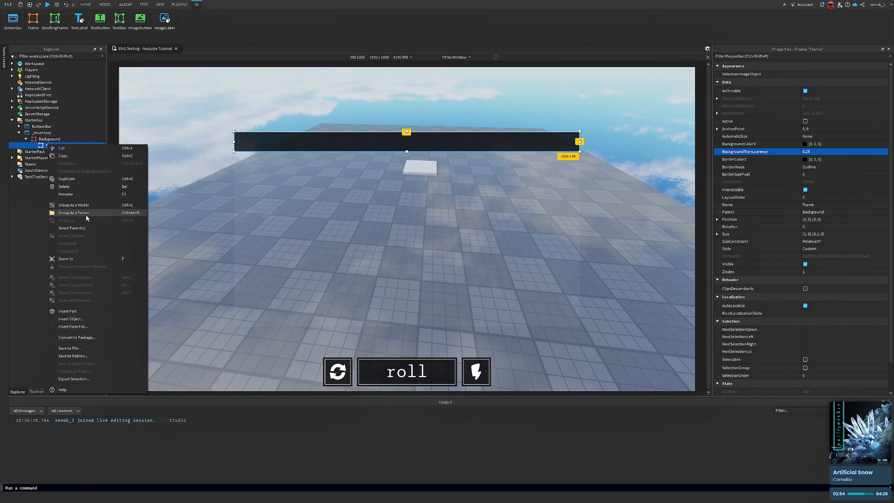
pyautogui.click(73, 195)
pyautogui.write('T')
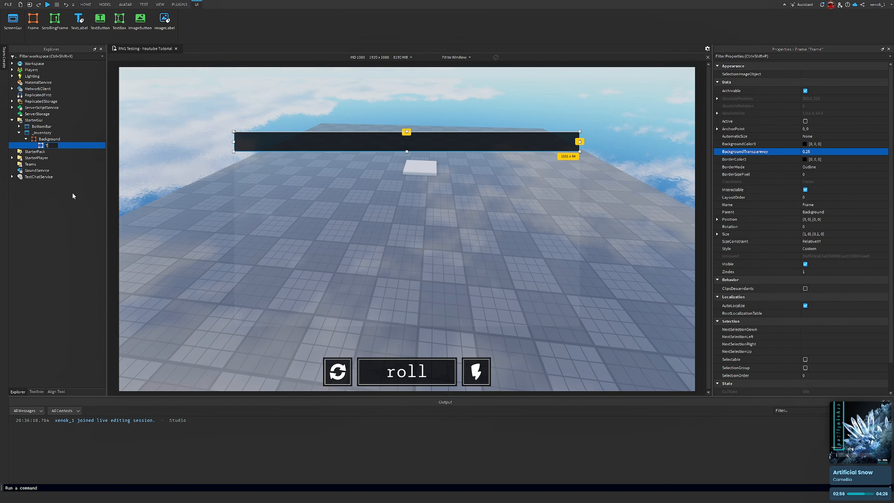
pyautogui.write('itler')
pyautogui.press('Return')
pyautogui.rightClick(77, 146)
pyautogui.click(107, 196)
pyautogui.press('End')
pyautogui.press('BackSpace')
pyautogui.press('Return')
pyautogui.rightClick(61, 145)
pyautogui.click(89, 194)
pyautogui.write('F')
pyautogui.press('Return')
# Insert a Frame inside TitleF and rename it Inner
pyautogui.click(60, 145)
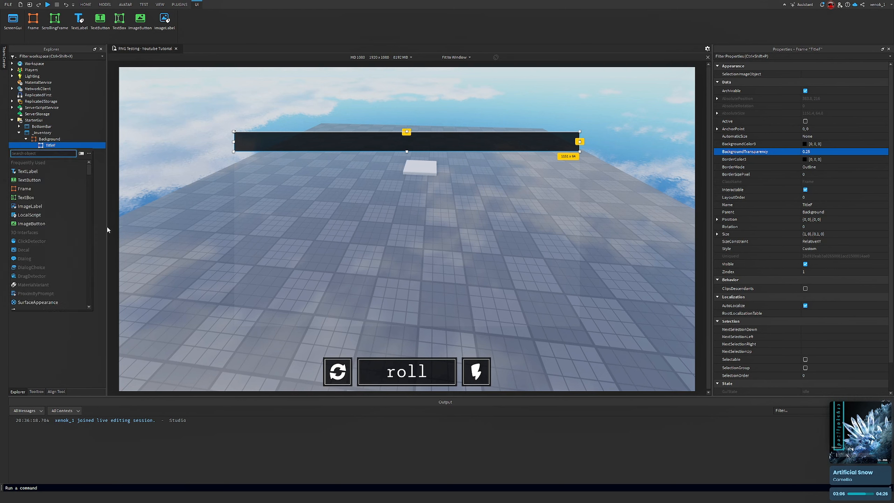
pyautogui.click(50, 188)
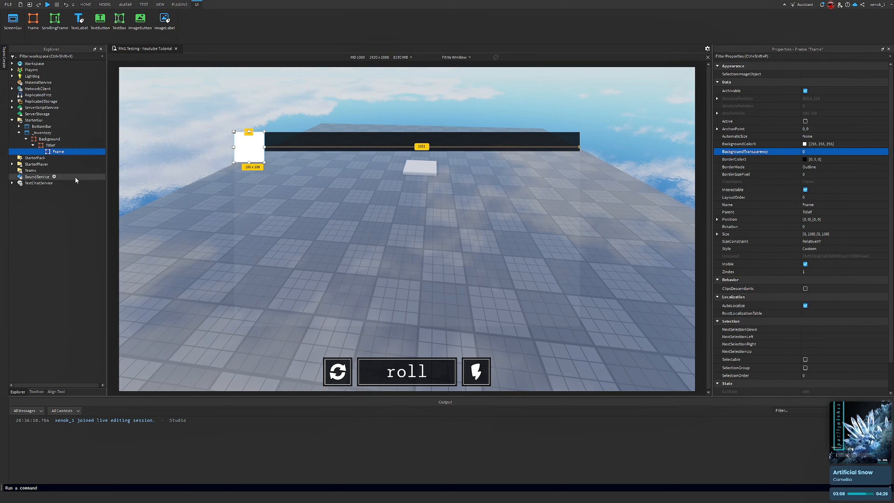
pyautogui.rightClick(56, 151)
pyautogui.click(95, 204)
pyautogui.press('BackSpace')
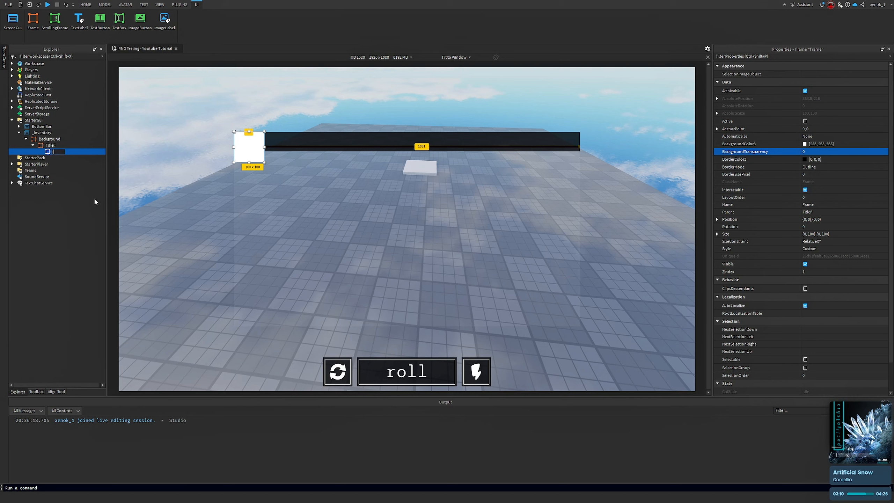
pyautogui.write('Inner')
pyautogui.press('Return')
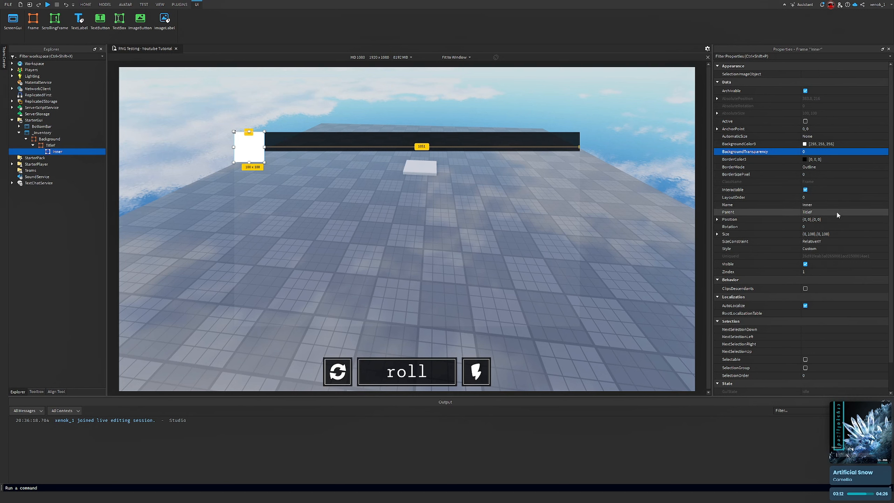
# Center Inner by setting its AnchorPoint to 0.5,0.5 and its Position to 0.5,0,0.5,0
pyautogui.click(825, 129)
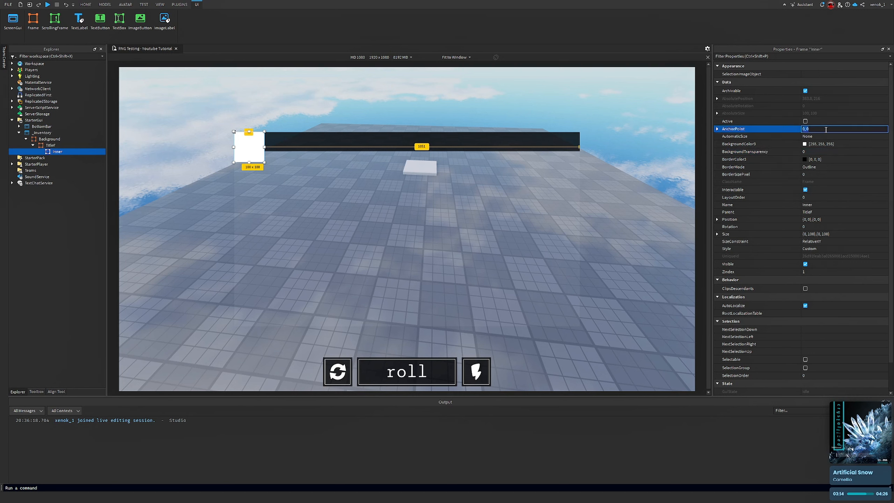
pyautogui.write('0.5,0.5')
pyautogui.press('Return')
pyautogui.click(829, 219)
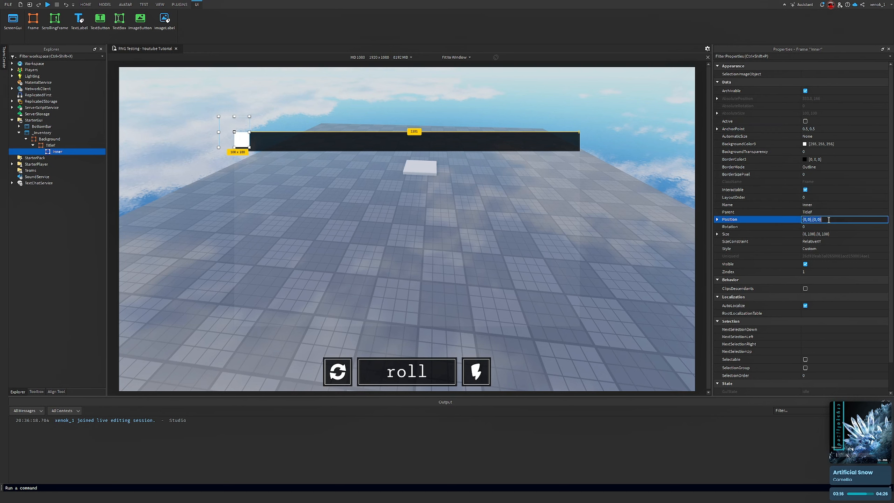
pyautogui.write('0.5,0,0.5,0')
pyautogui.press('Return')
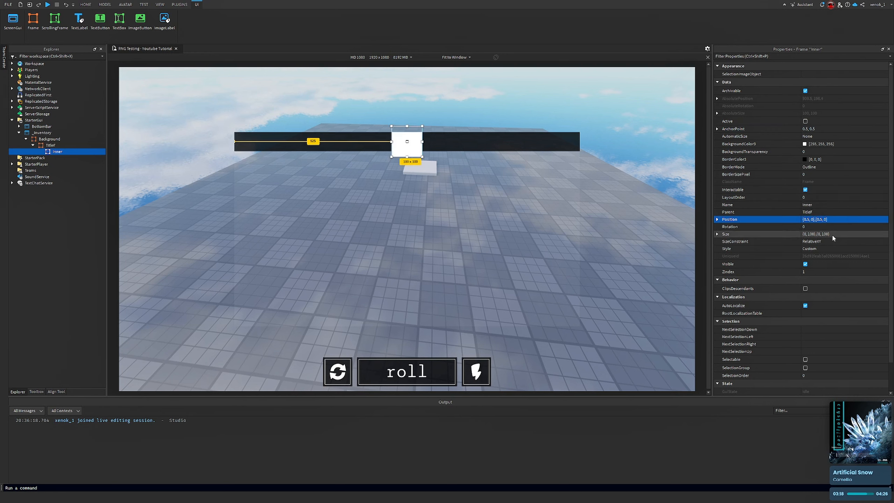
# Set Inner's Size to {0.975,0},{0.5,0}
pyautogui.click(833, 235)
pyautogui.press('BackSpace')
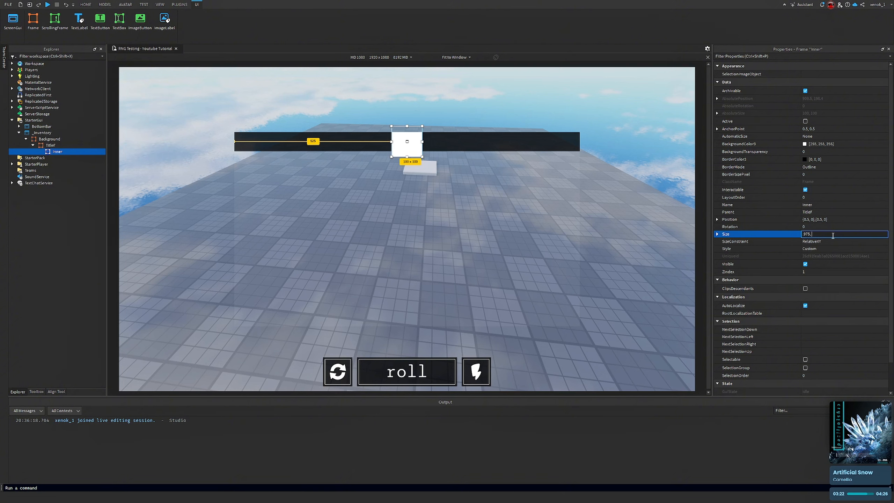
pyautogui.press('Return')
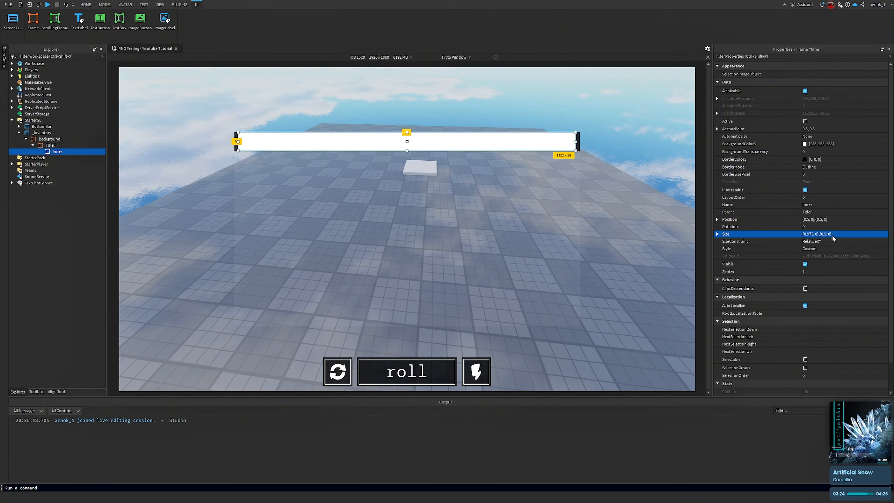
# Set Inner's Size to {0.99,0},{0.85,0}
pyautogui.click(833, 235)
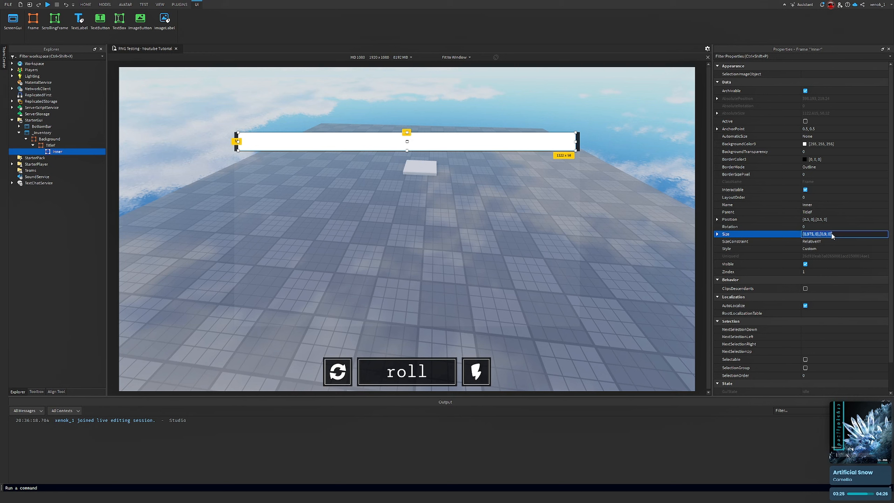
pyautogui.click(827, 234)
pyautogui.press('BackSpace')
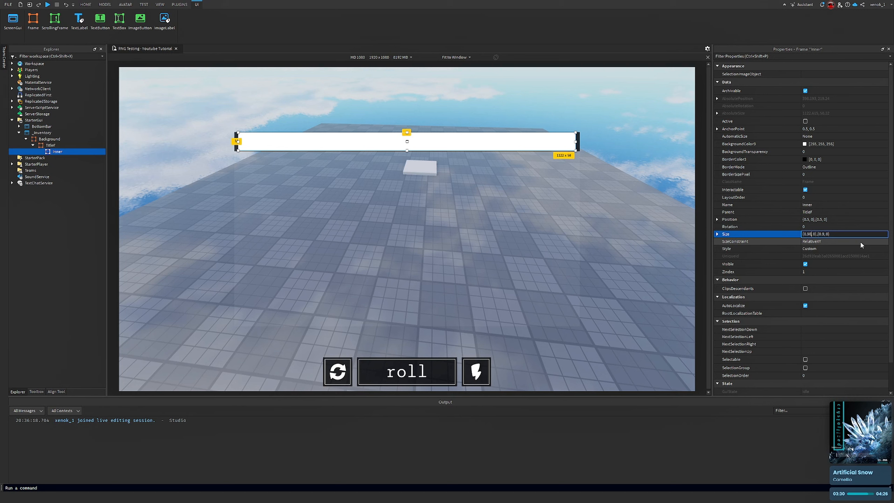
pyautogui.write('85')
pyautogui.press('Return')
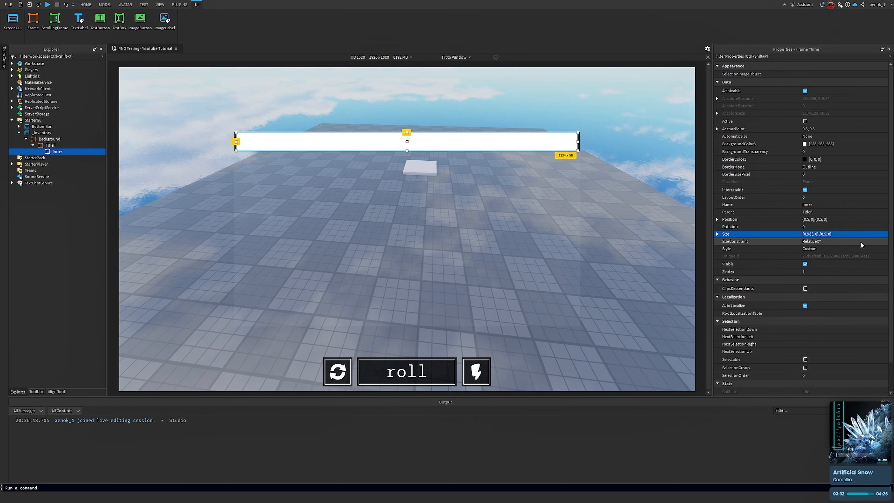
pyautogui.click(835, 236)
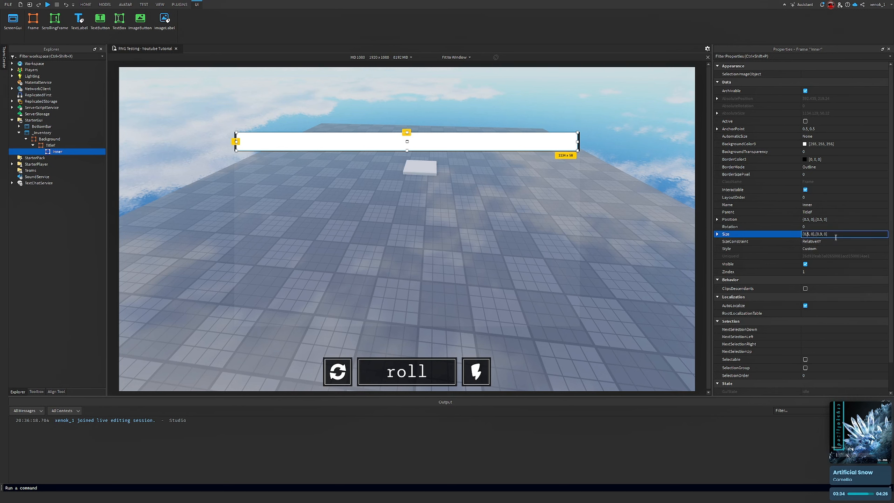
pyautogui.press('BackSpace')
pyautogui.write('99')
pyautogui.press('Return')
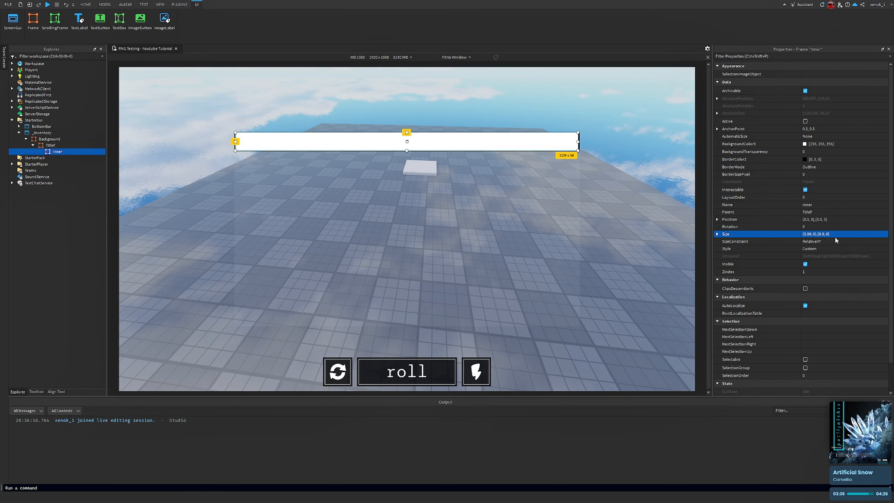
pyautogui.click(830, 234)
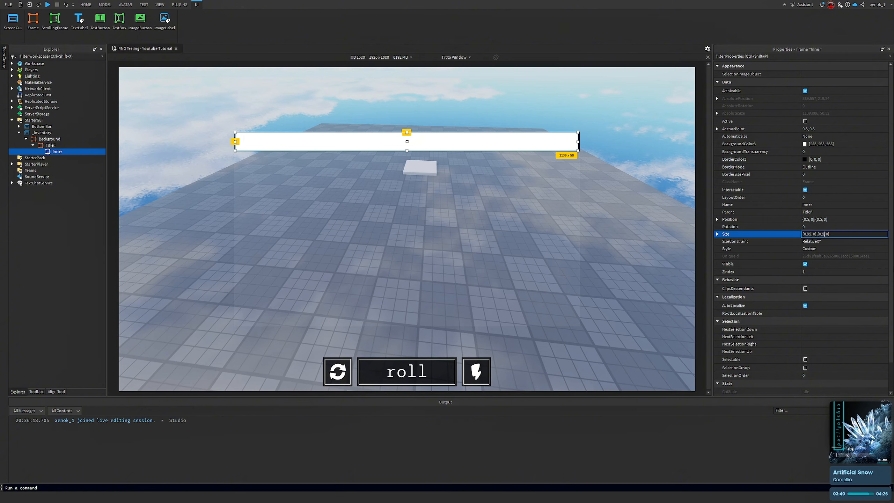
pyautogui.press('Return')
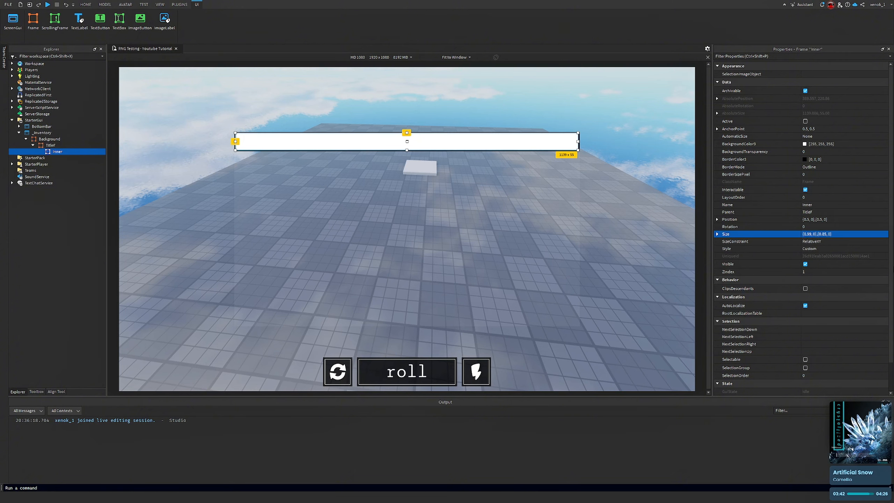
# Reselect Inner, try setting its BackgroundColor3 to 1, and make its background fully transparent with BackgroundTransparency 1
pyautogui.click(612, 242)
pyautogui.moveTo(614, 242); pyautogui.dragTo(611, 244, button='right')
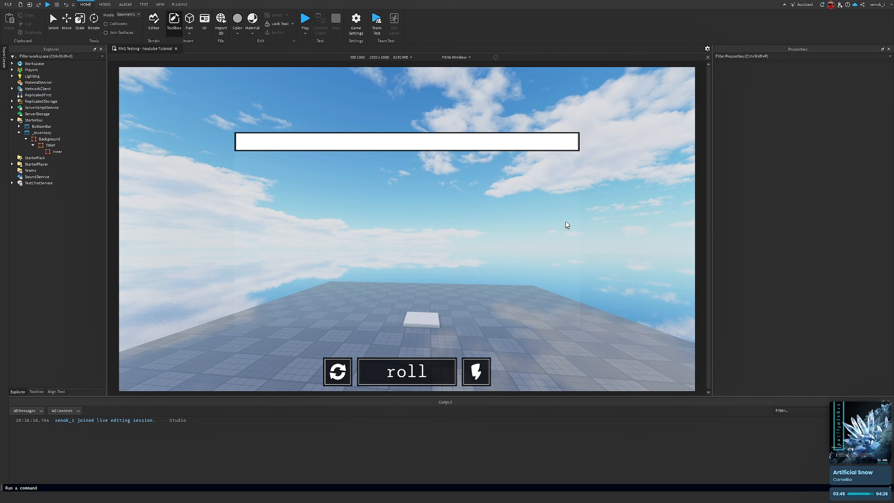
pyautogui.click(57, 152)
pyautogui.click(827, 144)
pyautogui.write('1')
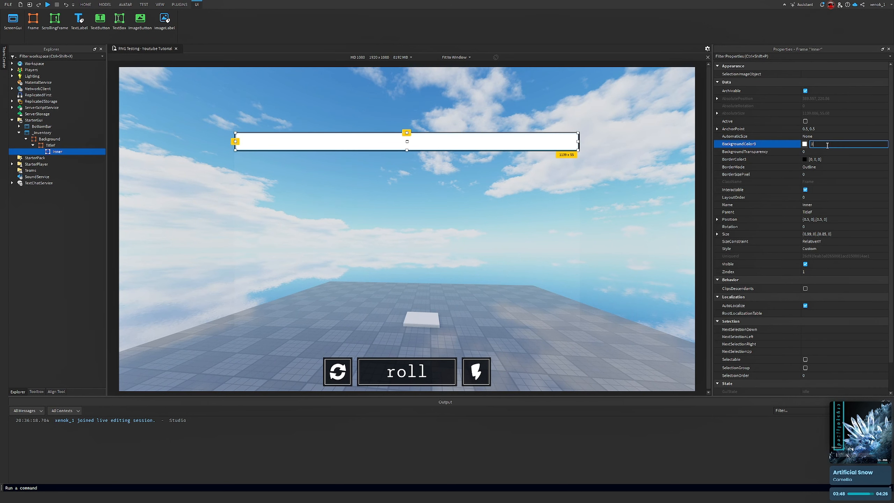
pyautogui.press('Return')
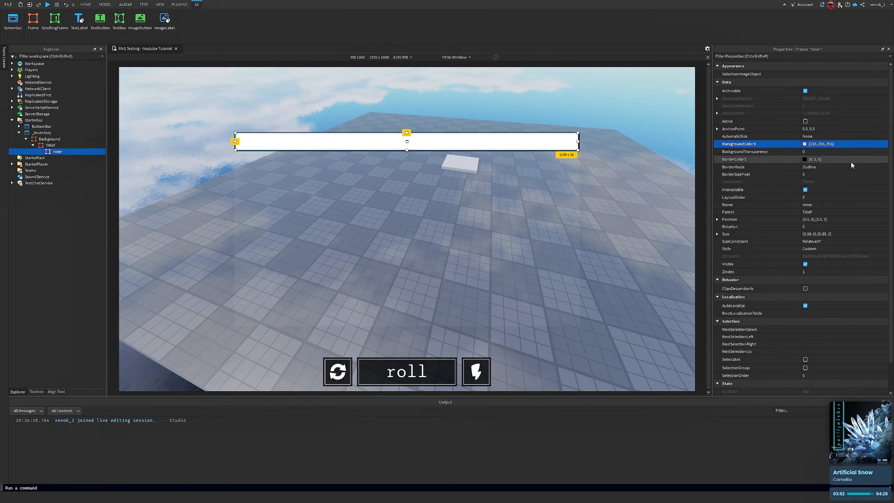
pyautogui.click(816, 152)
pyautogui.write('1')
pyautogui.press('Return')
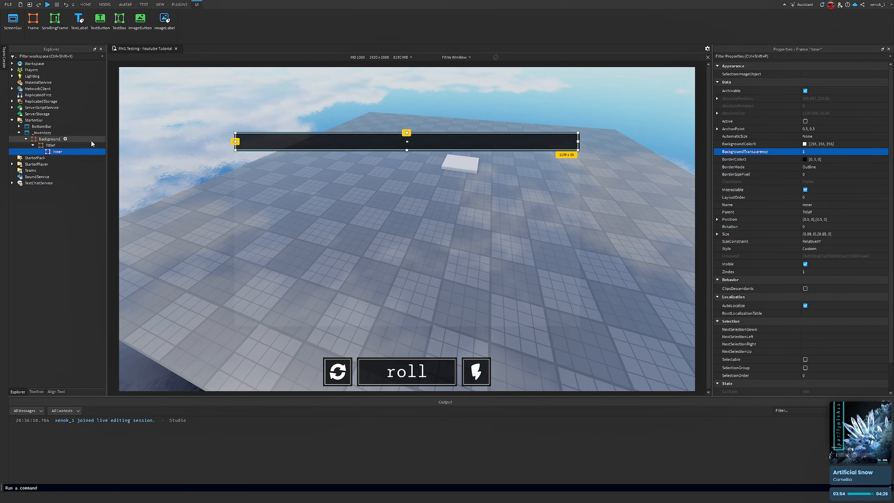
# Insert a UIStroke inside Inner
pyautogui.click(72, 152)
pyautogui.write('uistr')
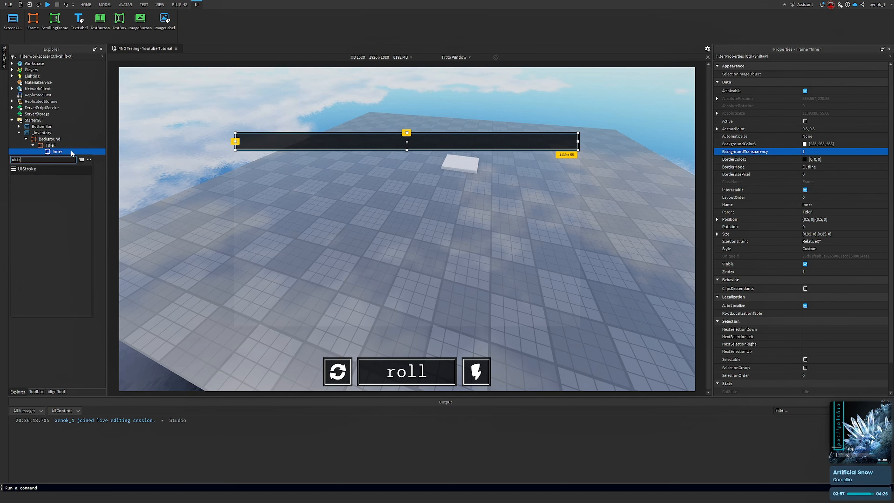
pyautogui.press('Return')
pyautogui.moveTo(528, 255); pyautogui.dragTo(550, 237, button='right')
# Edit the UIStroke's Thickness and set its Color to white
pyautogui.click(826, 98)
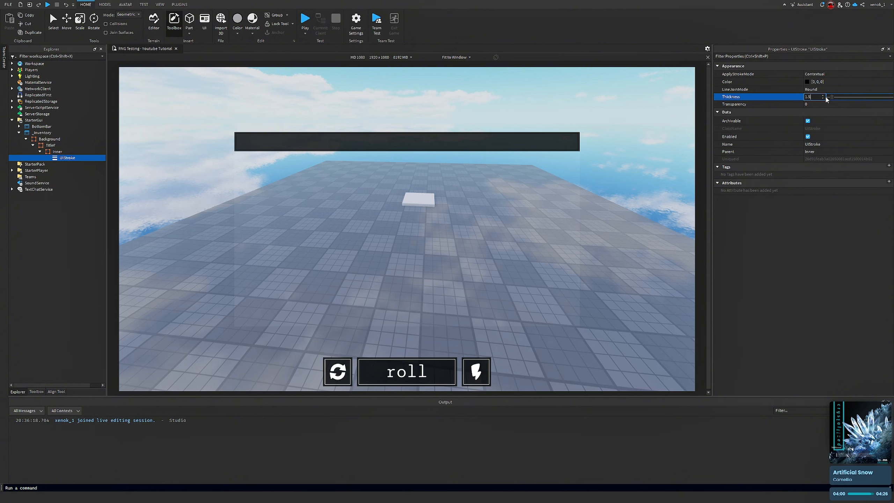
pyautogui.press('BackSpace')
pyautogui.press('BackSpace')
pyautogui.press('Return')
pyautogui.click(807, 82)
pyautogui.moveTo(524, 216); pyautogui.dragTo(501, 3)
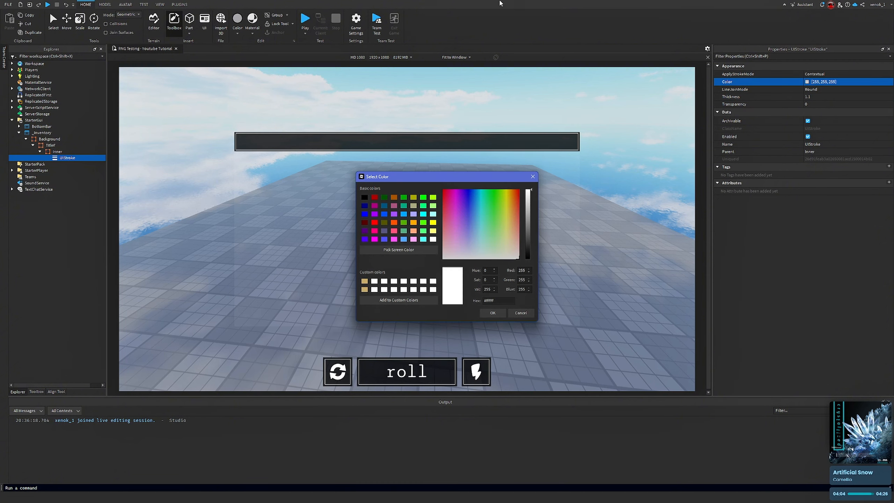
pyautogui.click(496, 315)
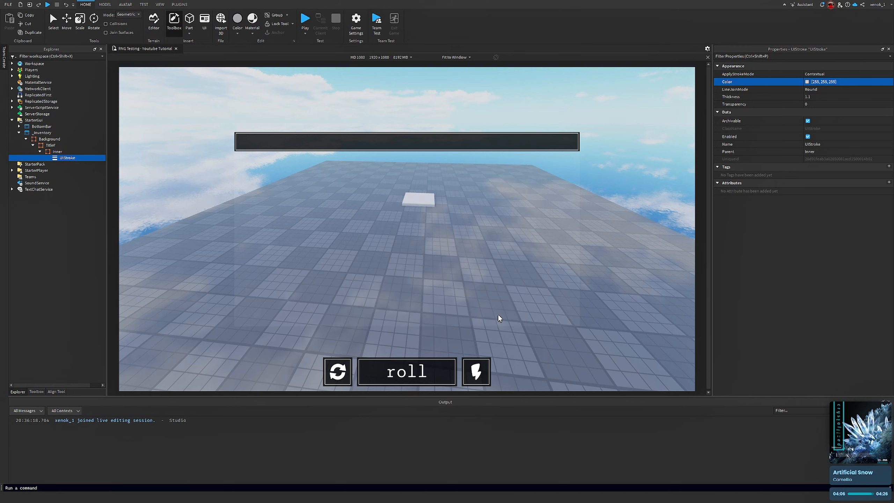
# Inspect the UIStroke on the AutoRoll button's Inner frame under BottomBar for comparison
pyautogui.moveTo(492, 367); pyautogui.dragTo(476, 375, button='right')
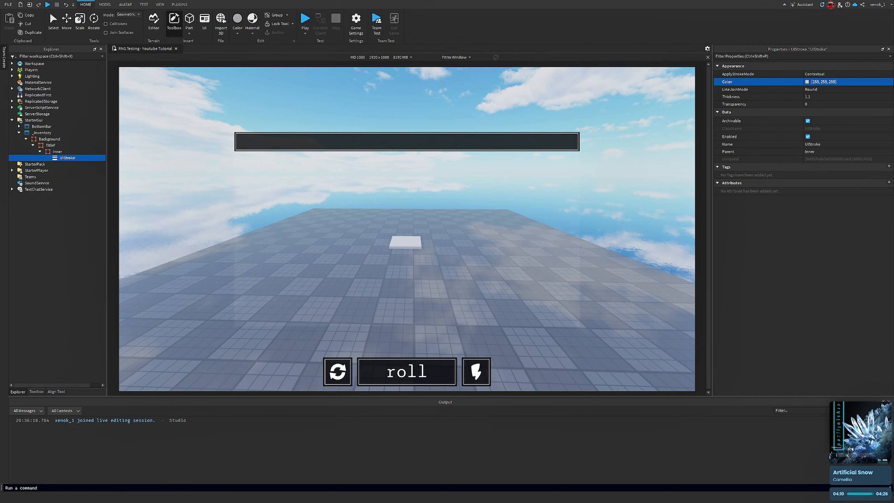
pyautogui.click(21, 127)
pyautogui.click(19, 126)
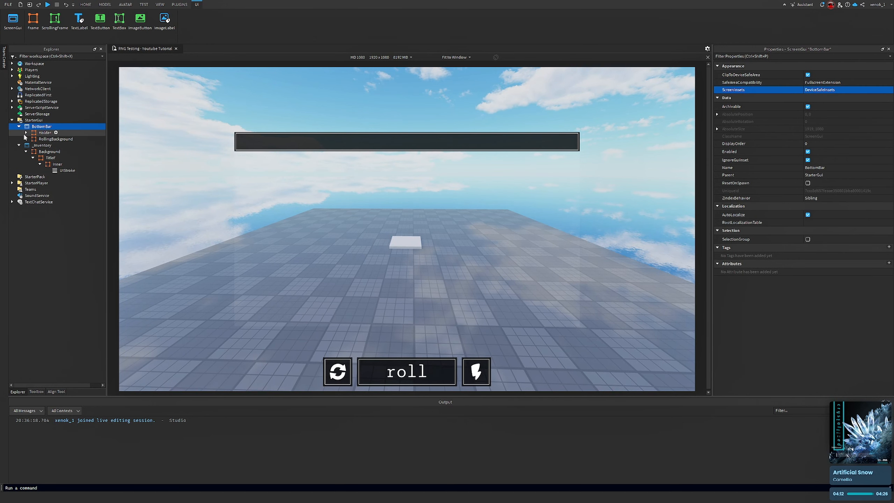
pyautogui.click(27, 133)
pyautogui.click(33, 145)
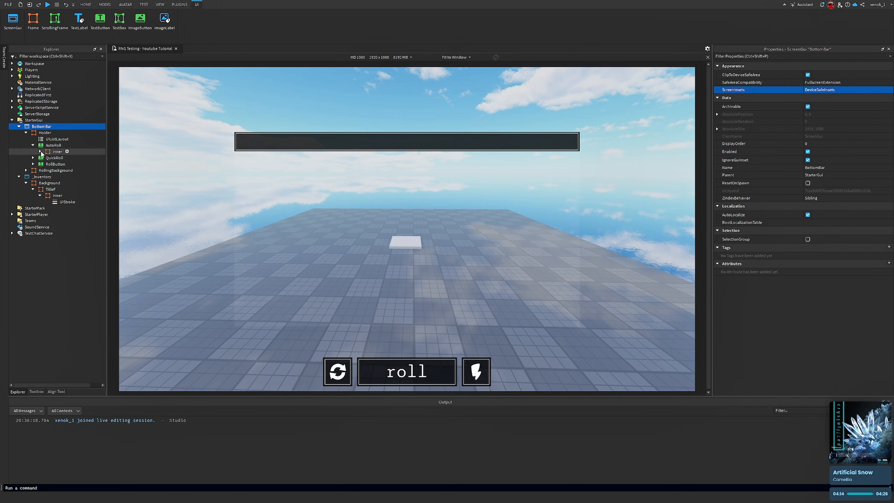
pyautogui.click(40, 152)
pyautogui.click(67, 158)
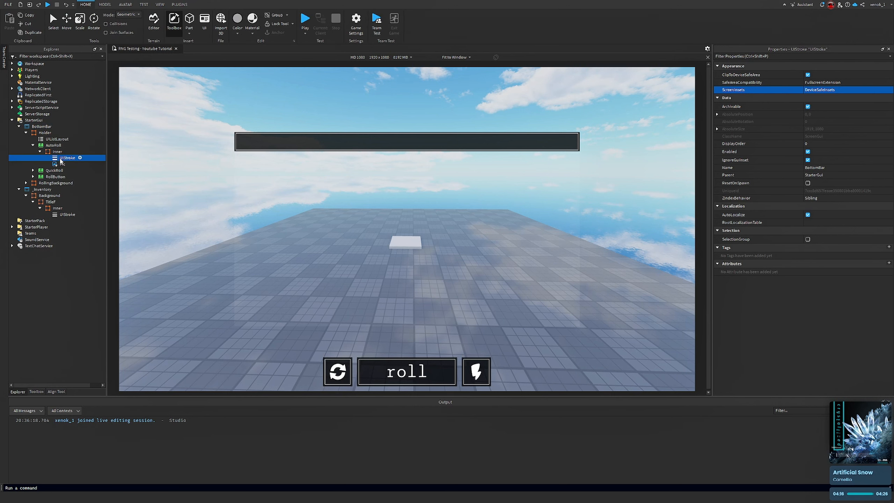
pyautogui.click(34, 145)
pyautogui.click(26, 132)
pyautogui.click(19, 127)
# Set the title bar UIStroke's Thickness to 1.5
pyautogui.click(59, 159)
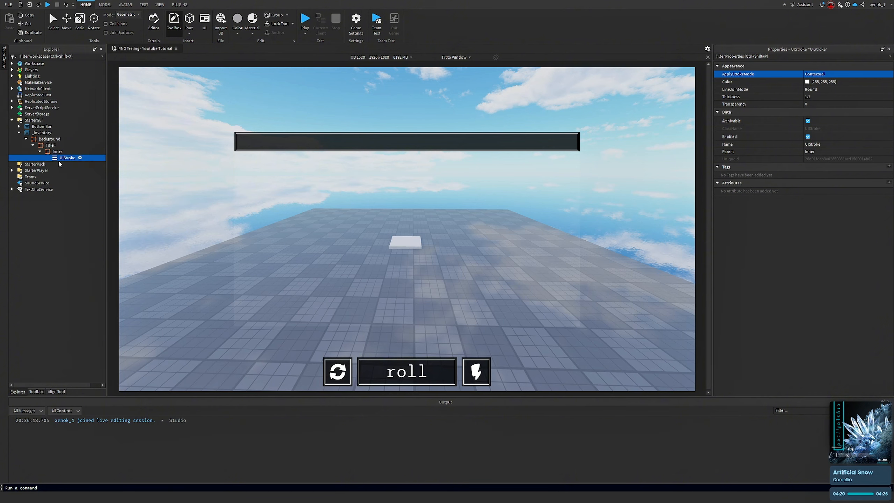
pyautogui.click(832, 97)
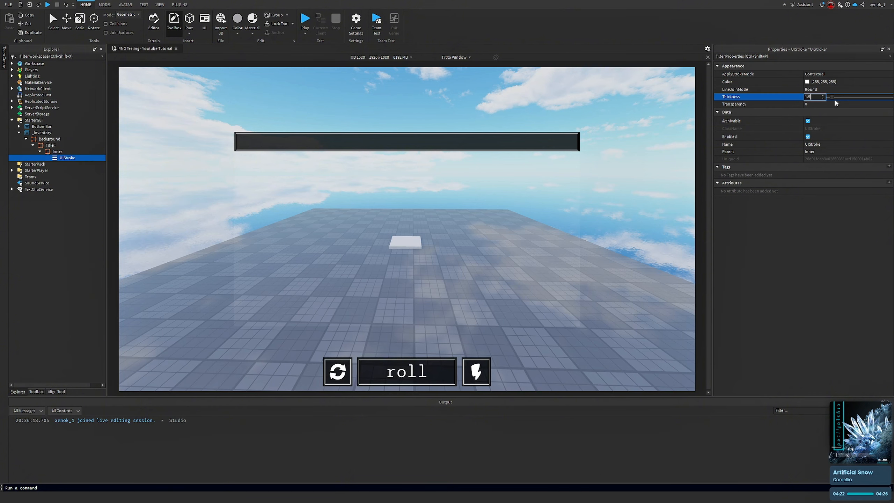
pyautogui.press('Return')
# Insert a TextLabel inside Inner
pyautogui.moveTo(529, 215); pyautogui.dragTo(531, 217, button='right')
pyautogui.click(59, 152)
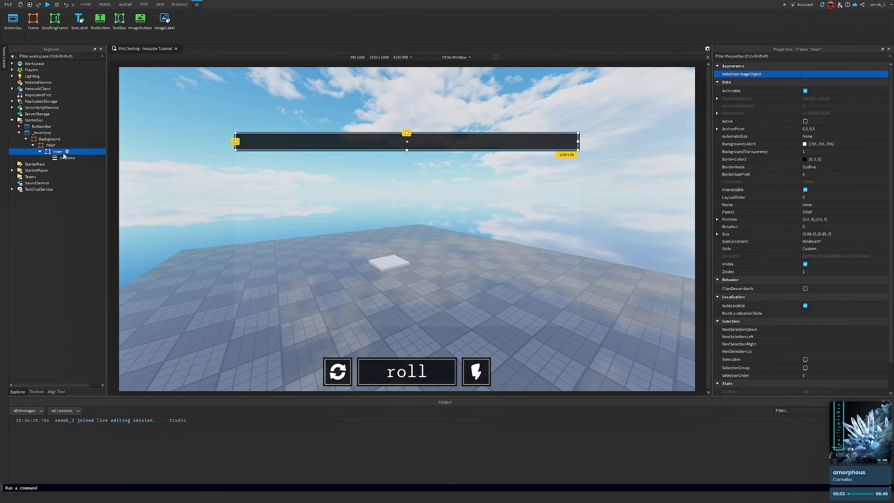
pyautogui.click(66, 152)
pyautogui.click(40, 180)
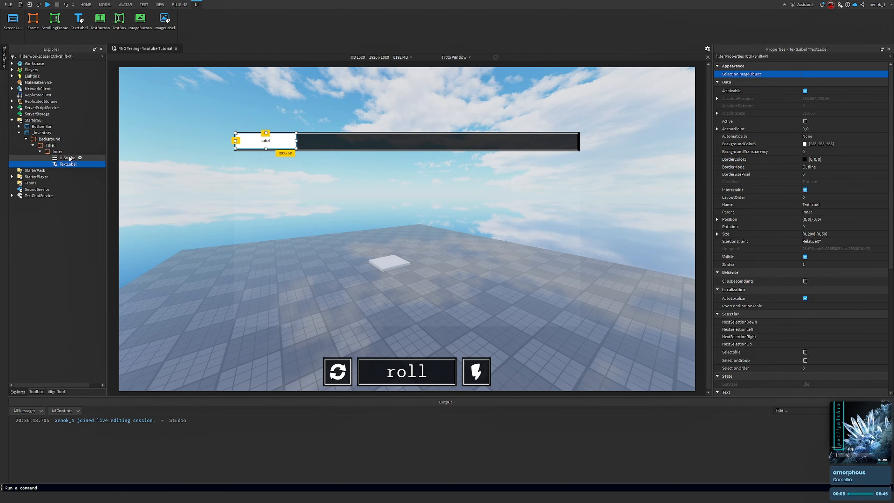
# Center the TextLabel by setting AnchorPoint to 0.5,0.5 and Position to 0.5,0,0.5,0
pyautogui.click(829, 129)
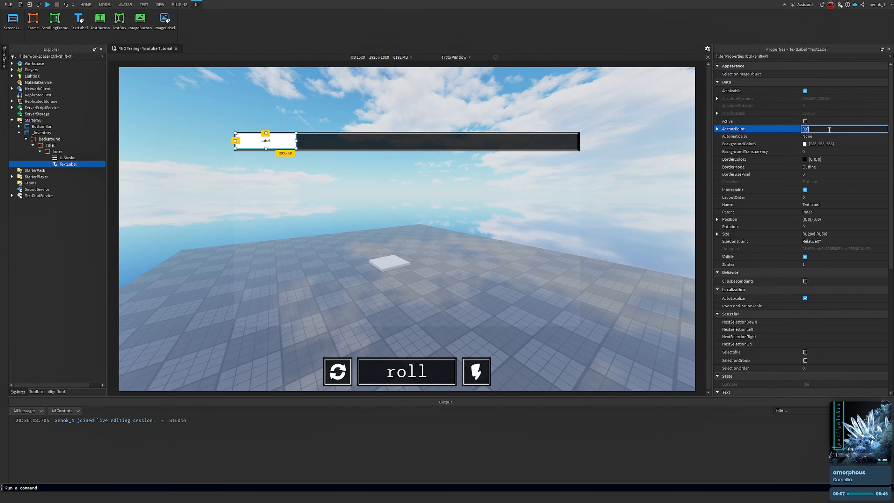
pyautogui.press('Return')
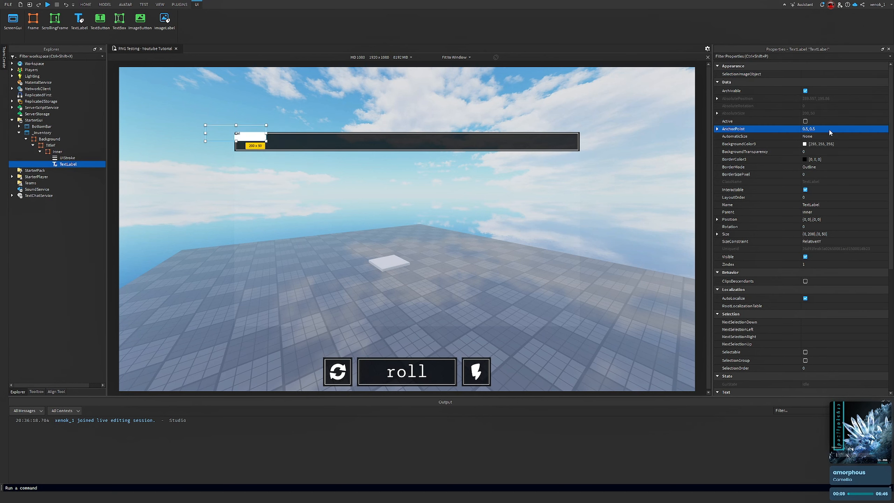
pyautogui.click(839, 220)
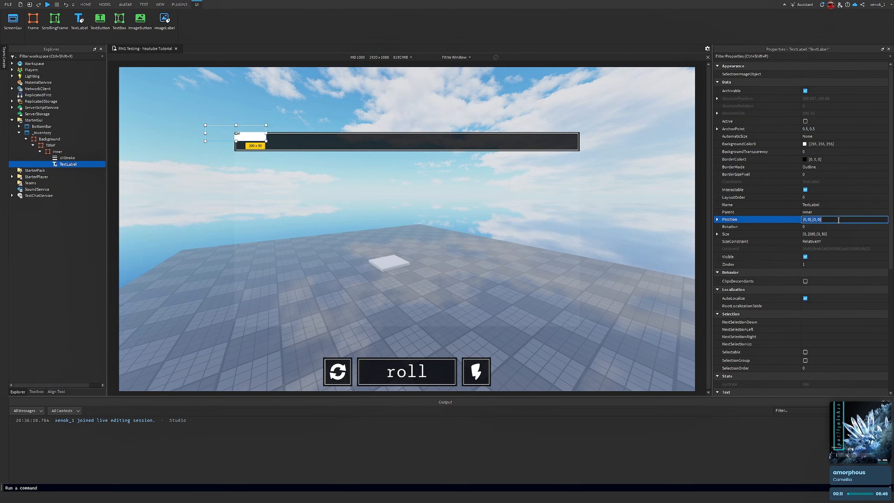
pyautogui.write('.5,0,.5,0')
pyautogui.press('Return')
# Set the TextLabel's Size to {0.85,0},{0.85,0} and its BackgroundTransparency to 1
pyautogui.click(844, 234)
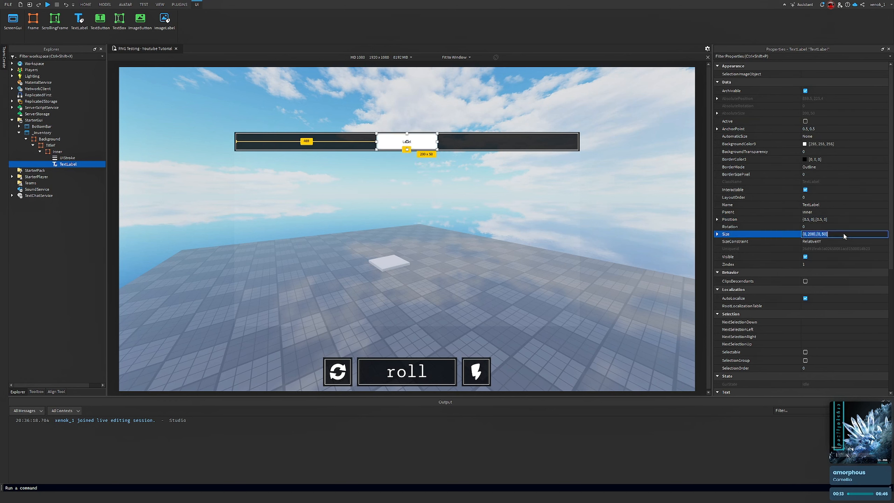
pyautogui.write('.85')
pyautogui.press('Return')
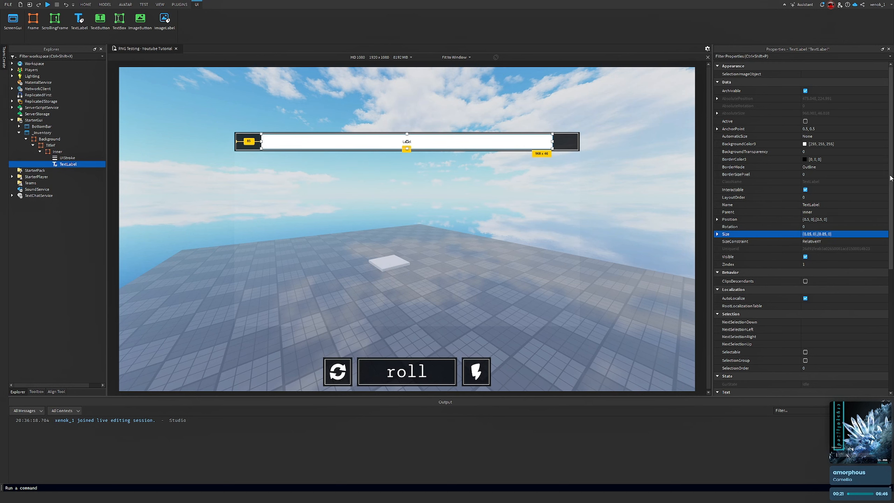
pyautogui.moveTo(527, 269); pyautogui.dragTo(527, 270, button='right')
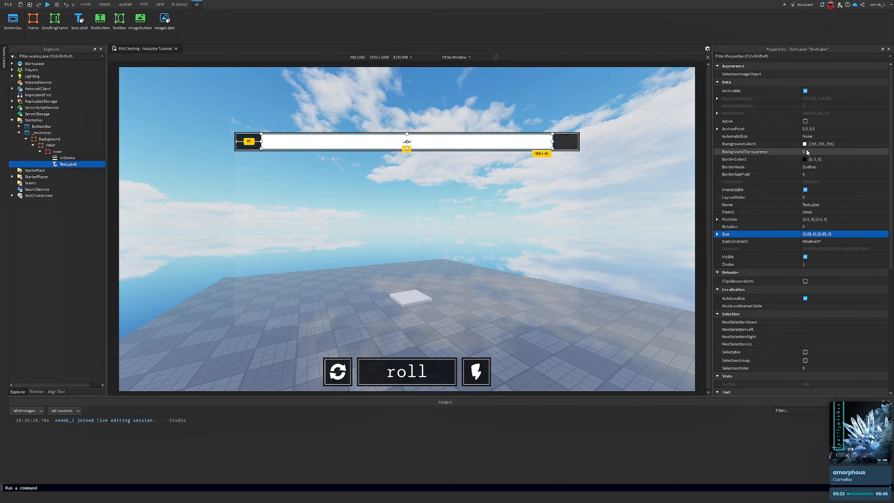
pyautogui.click(819, 152)
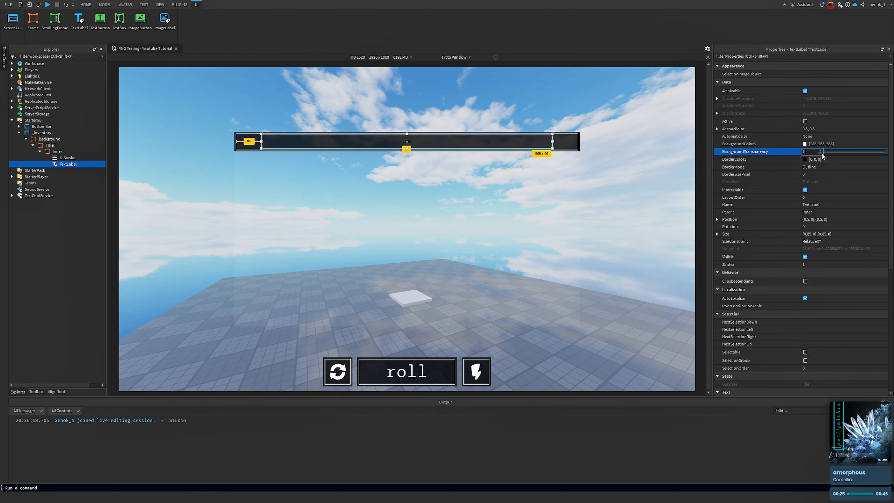
pyautogui.write('1')
pyautogui.press('Return')
# Change the TextLabel's font to Sono Monospace and enable TextScaled
pyautogui.scroll(-5, 820, 144)
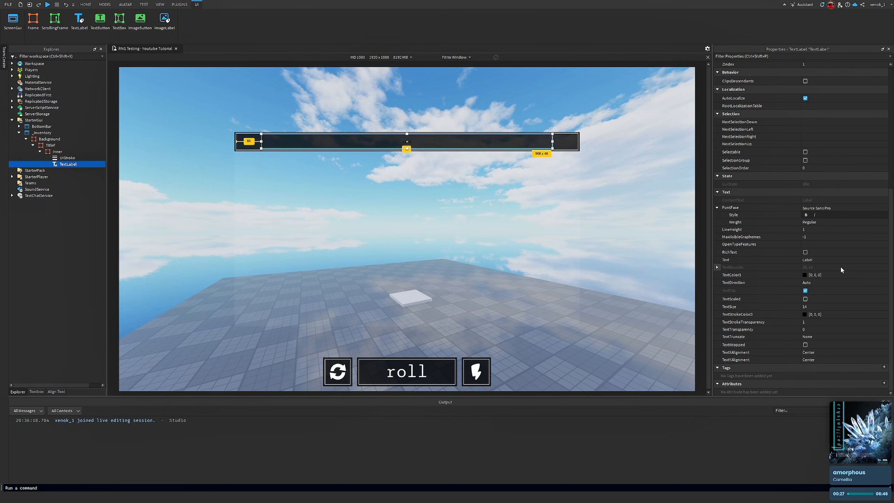
pyautogui.click(826, 210)
pyautogui.scroll(-5, 840, 247)
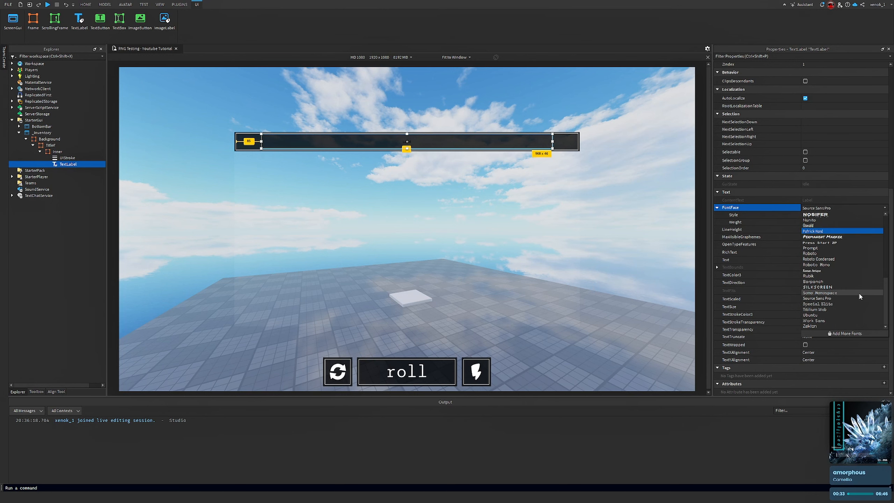
pyautogui.click(839, 293)
pyautogui.moveTo(463, 267); pyautogui.dragTo(480, 285, button='right')
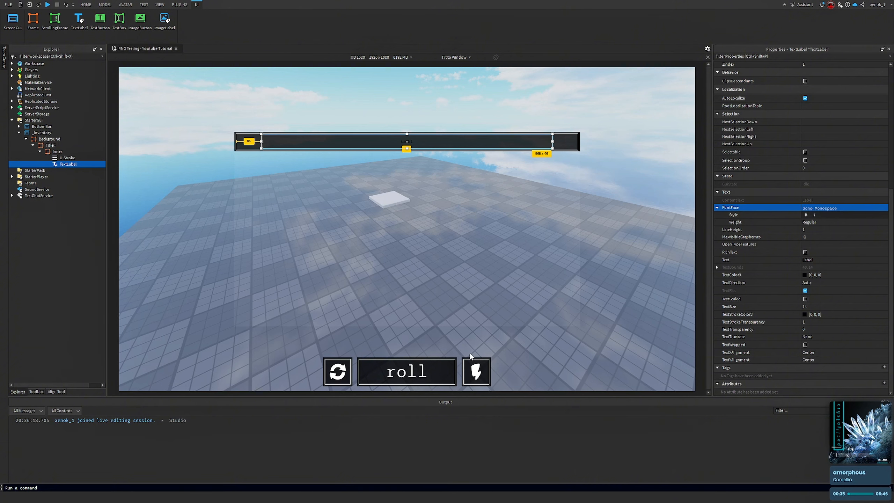
pyautogui.click(806, 299)
# Set the TextLabel's TextColor3 to white (255, 255, 255)
pyautogui.click(805, 275)
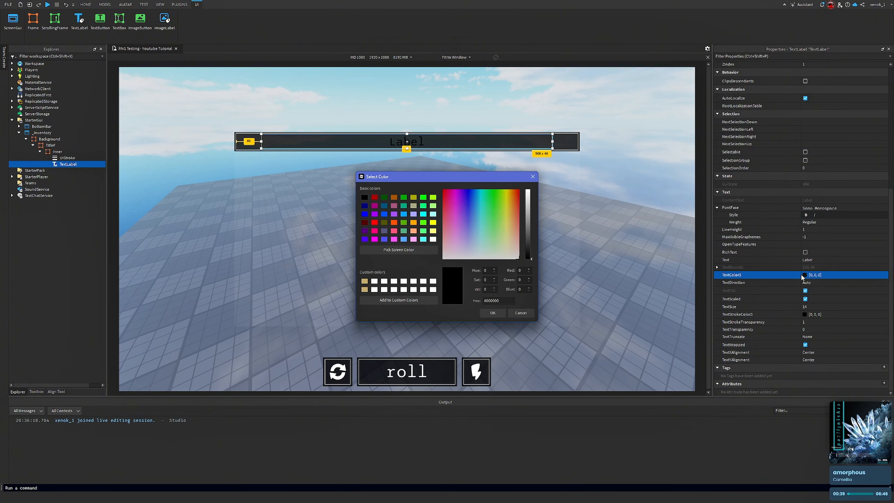
pyautogui.moveTo(527, 227); pyautogui.dragTo(528, 192)
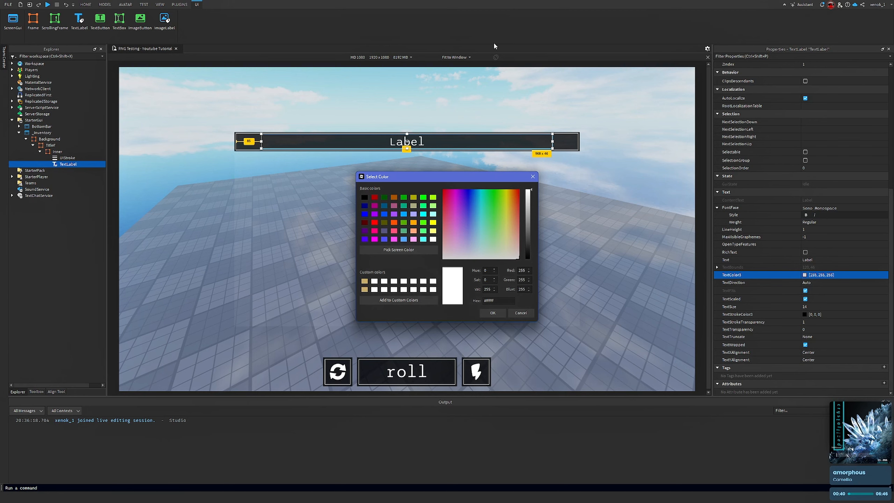
pyautogui.click(493, 313)
pyautogui.moveTo(499, 282); pyautogui.dragTo(499, 282, button='right')
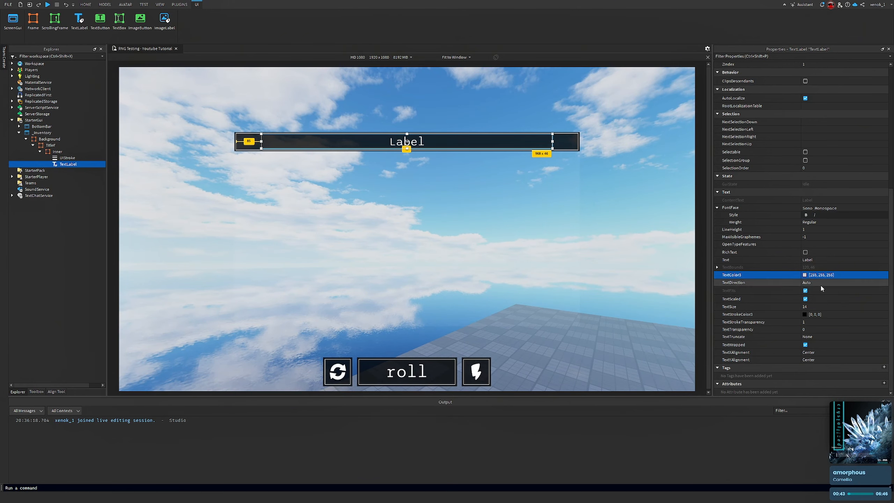
# Set the TextLabel's Text to "inventory"
pyautogui.moveTo(673, 289); pyautogui.dragTo(673, 289, button='right')
pyautogui.click(842, 259)
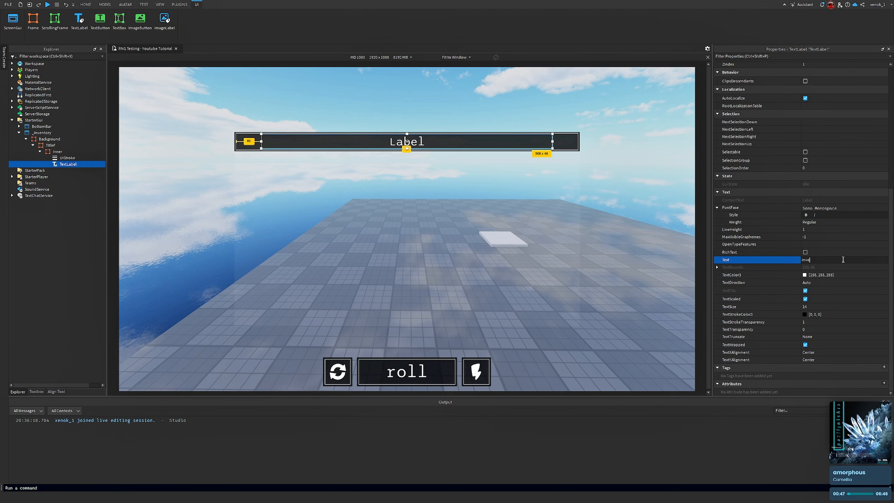
pyautogui.press('Return')
# Set the TextLabel's Size to {0.85,0},{0.75,0} to shrink its height
pyautogui.click(678, 159)
pyautogui.moveTo(643, 219); pyautogui.dragTo(642, 220, button='right')
pyautogui.click(68, 164)
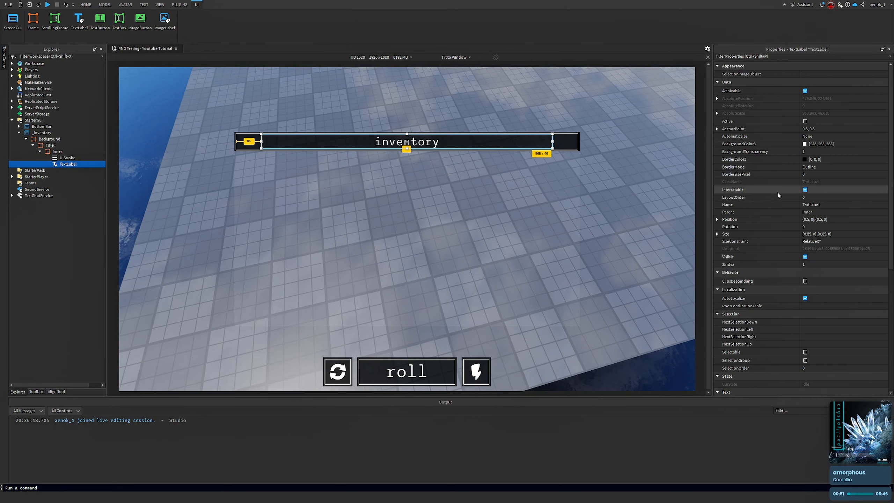
pyautogui.click(848, 235)
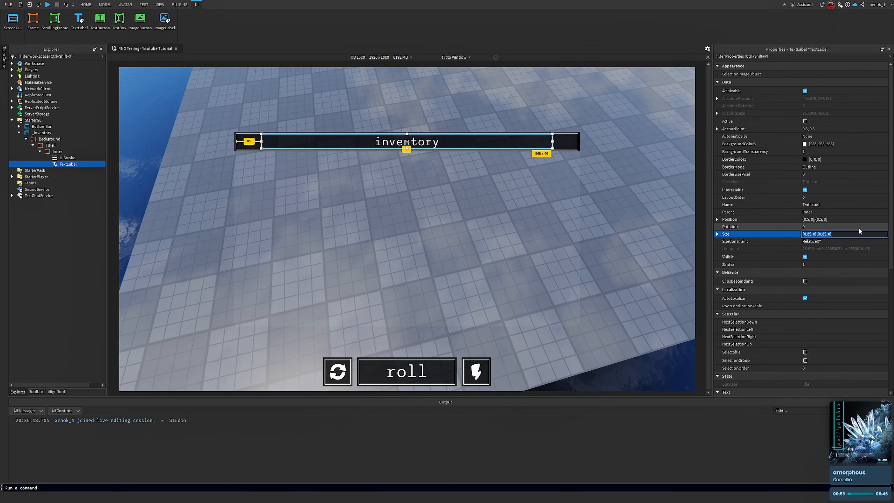
pyautogui.click(828, 233)
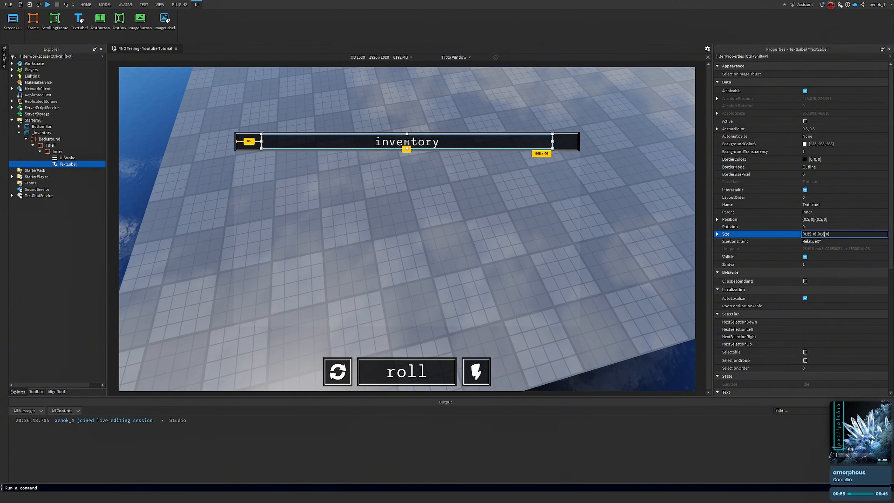
pyautogui.press('Return')
pyautogui.moveTo(550, 307); pyautogui.dragTo(550, 307, button='right')
pyautogui.click(497, 88)
pyautogui.moveTo(492, 124); pyautogui.dragTo(492, 124, button='right')
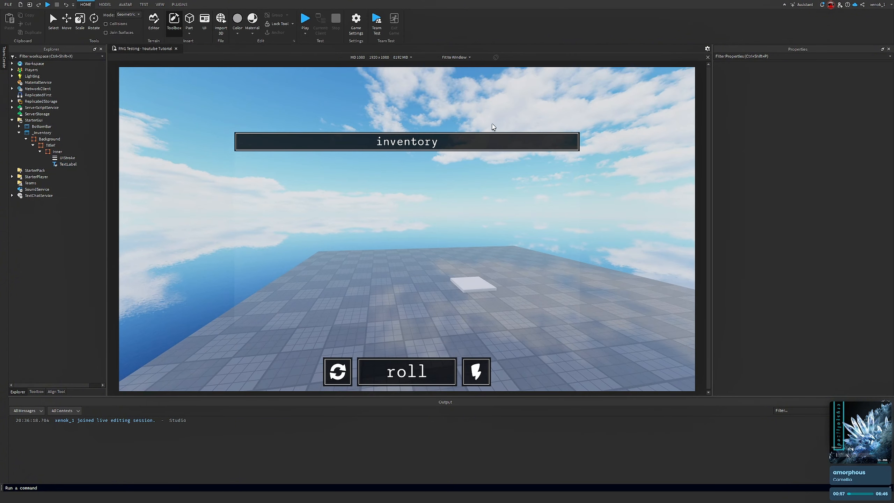
pyautogui.click(49, 164)
pyautogui.click(856, 235)
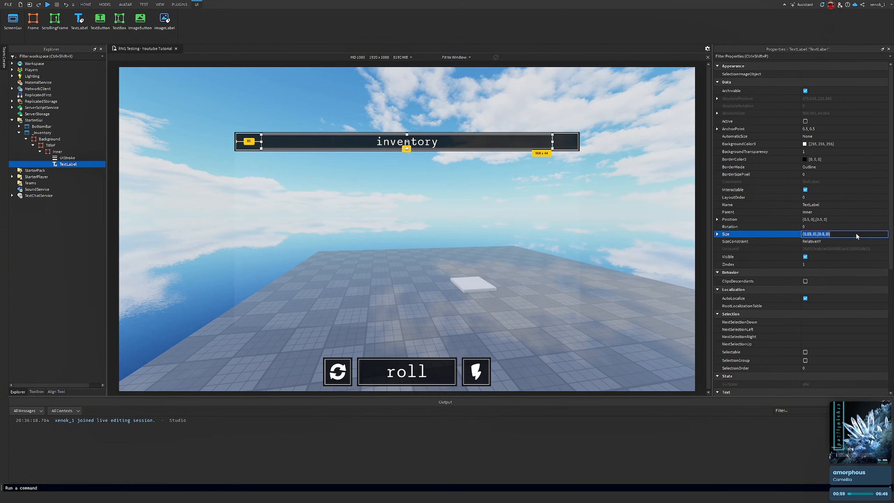
pyautogui.click(825, 235)
pyautogui.press('BackSpace')
pyautogui.write('75')
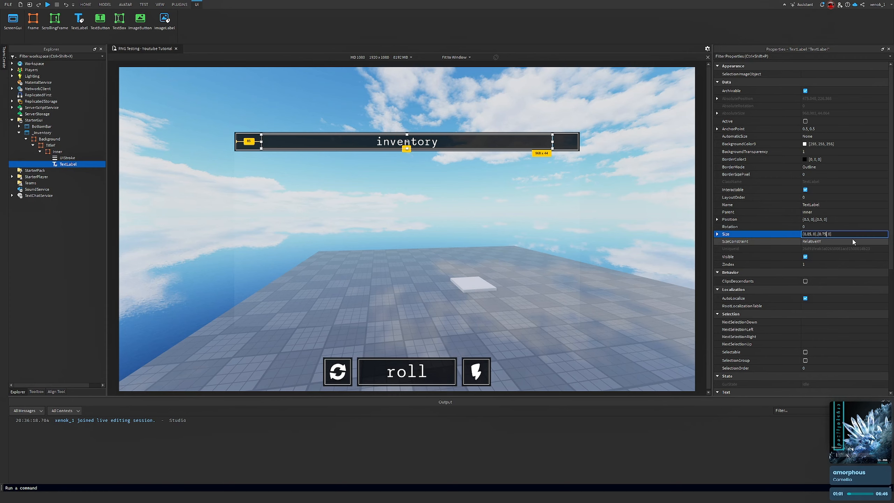
pyautogui.press('Return')
pyautogui.click(539, 78)
pyautogui.moveTo(565, 202); pyautogui.dragTo(548, 198, button='right')
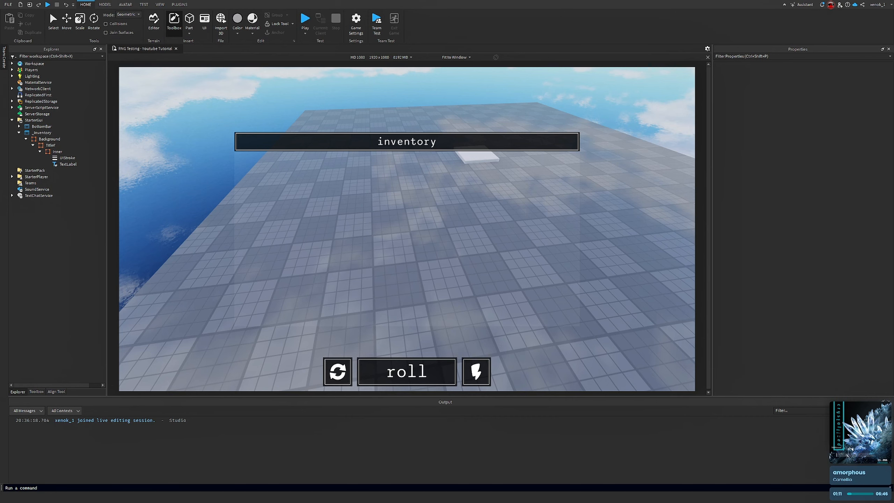
pyautogui.moveTo(510, 274); pyautogui.dragTo(509, 275, button='right')
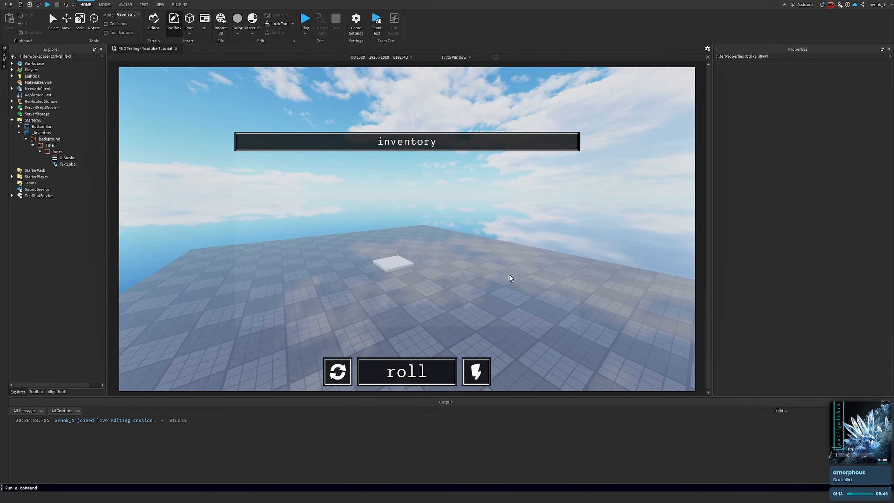
pyautogui.press('d')
pyautogui.moveTo(437, 238); pyautogui.dragTo(437, 242, button='right')
pyautogui.moveTo(317, 187); pyautogui.dragTo(317, 186, button='right')
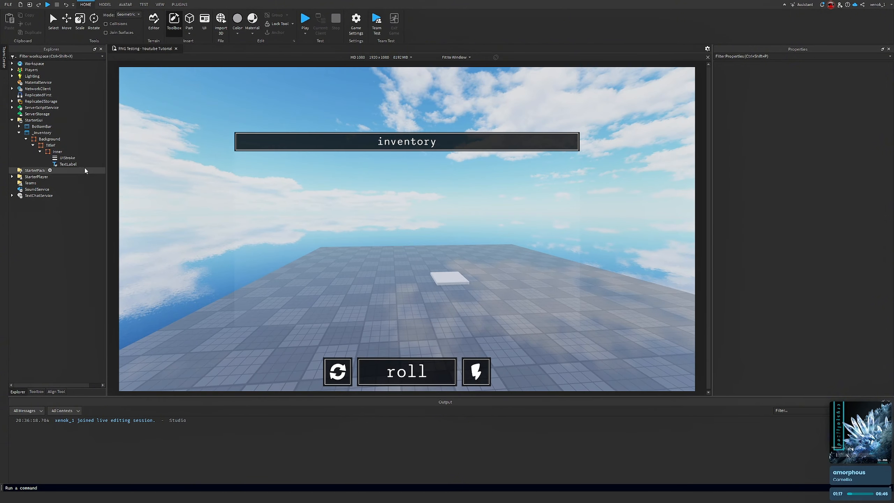
# Rename the TextLabel to Title
pyautogui.rightClick(62, 165)
pyautogui.click(94, 214)
pyautogui.write('T')
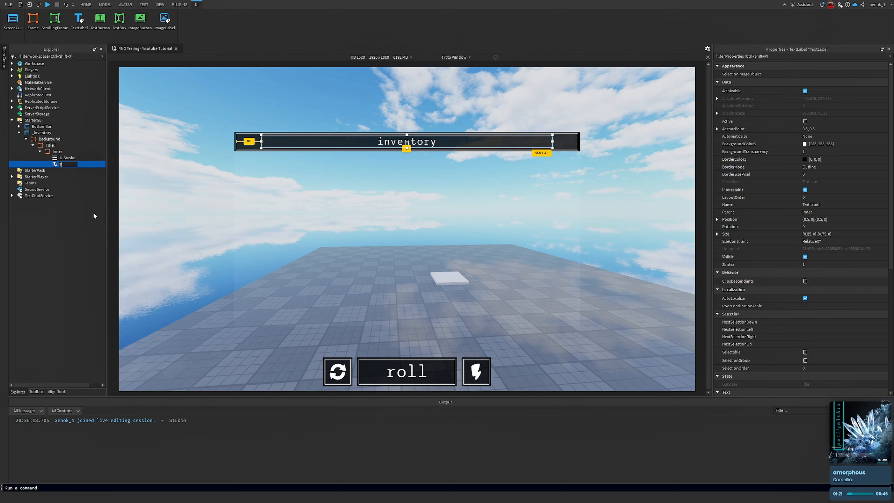
pyautogui.write('itle')
pyautogui.press('Return')
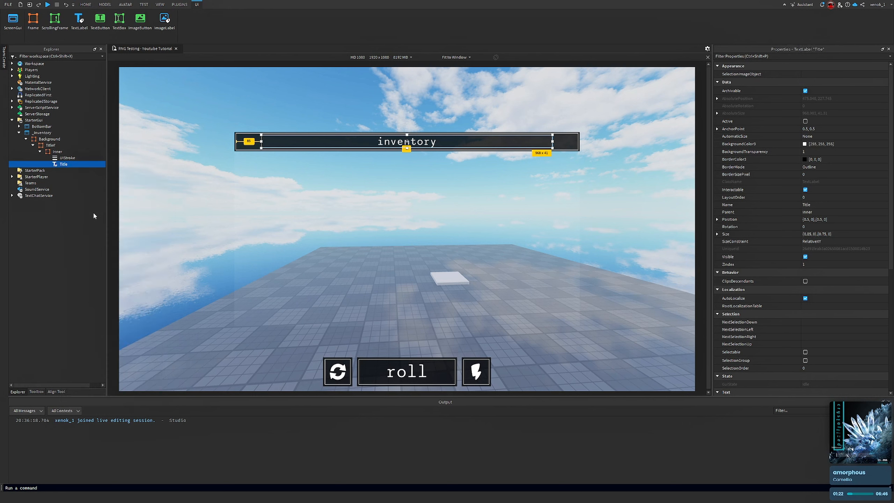
pyautogui.click(62, 152)
pyautogui.click(67, 152)
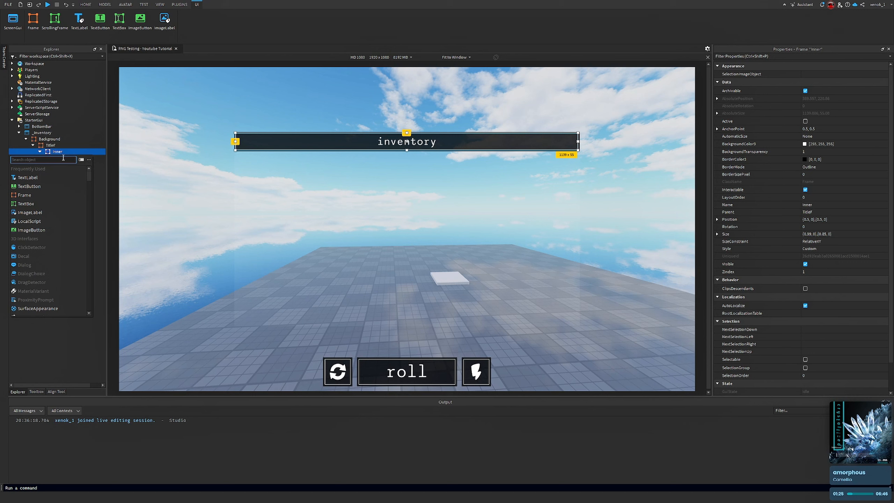
pyautogui.click(38, 139)
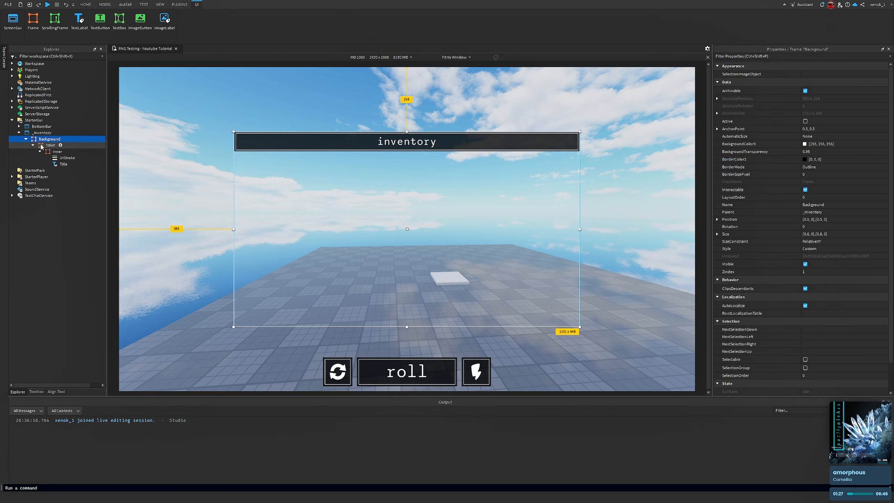
pyautogui.click(40, 151)
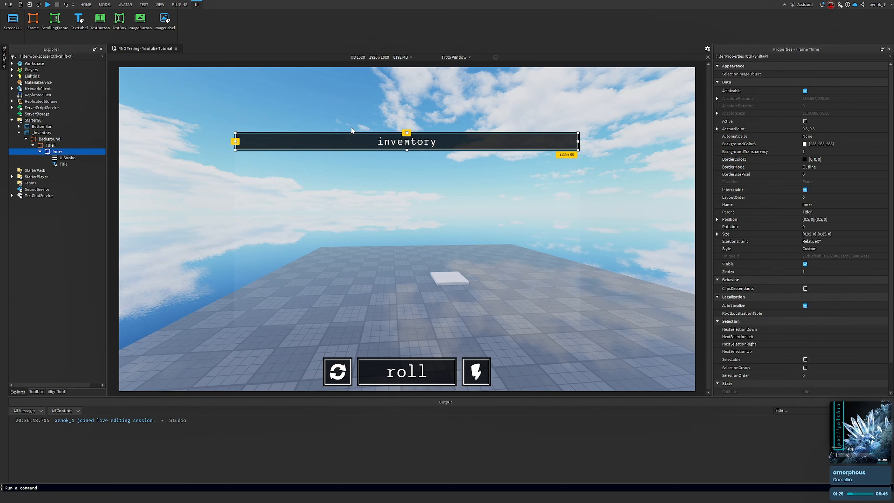
pyautogui.click(178, 151)
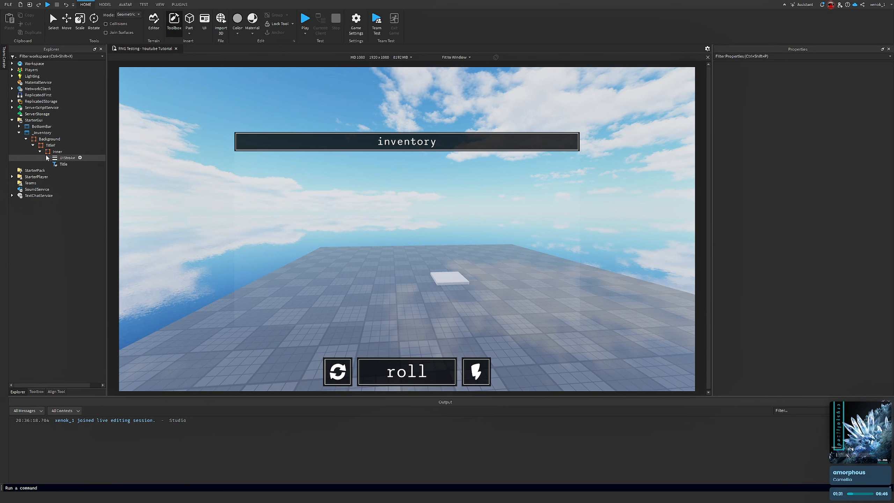
# Collapse the Titlef frame and insert a new Frame inside Background
pyautogui.click(33, 145)
pyautogui.click(46, 140)
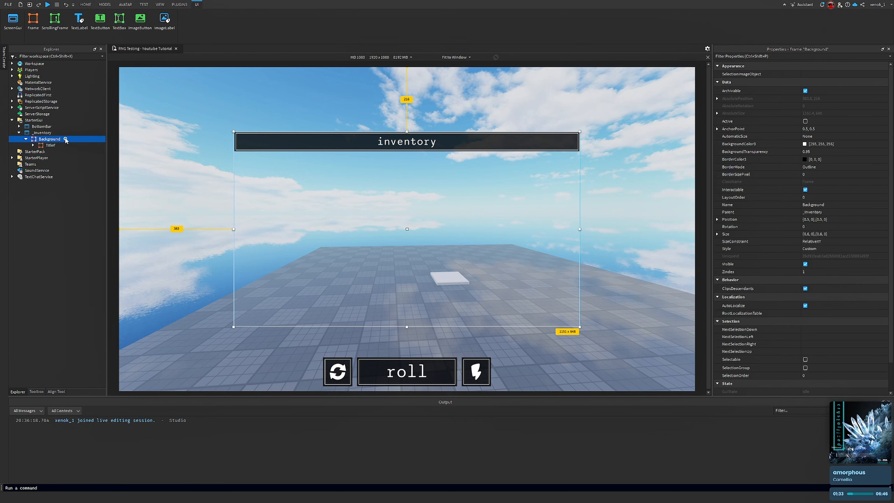
pyautogui.click(65, 139)
pyautogui.click(35, 183)
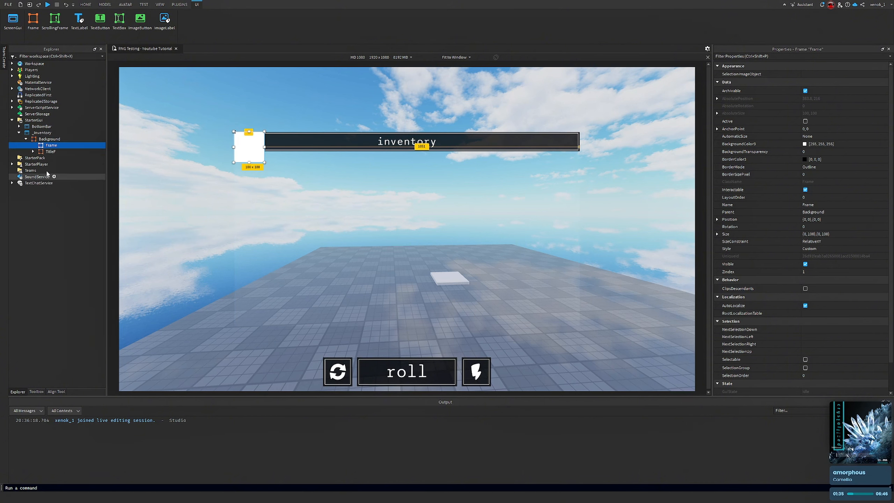
# Rename the new Frame to StorageF
pyautogui.rightClick(51, 145)
pyautogui.click(67, 198)
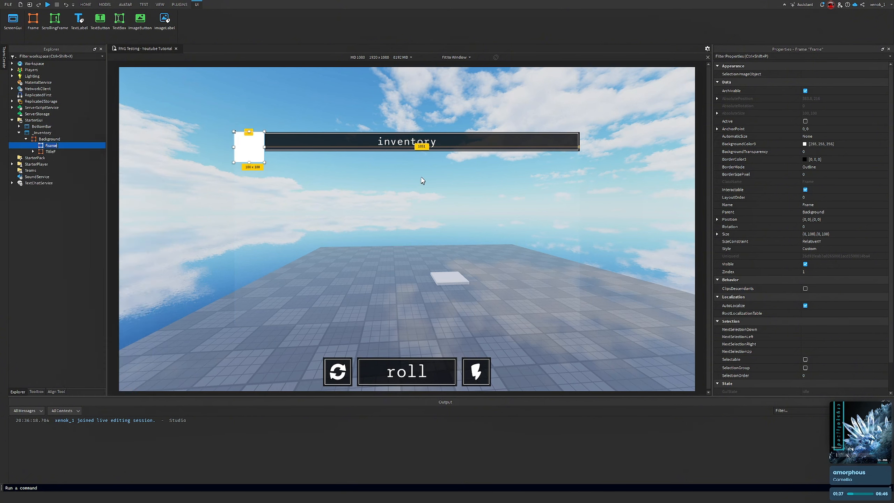
pyautogui.write('StorageF')
pyautogui.press('Return')
# Set StorageF's AnchorPoint to 1,1
pyautogui.click(843, 235)
pyautogui.moveTo(472, 243); pyautogui.dragTo(444, 234, button='right')
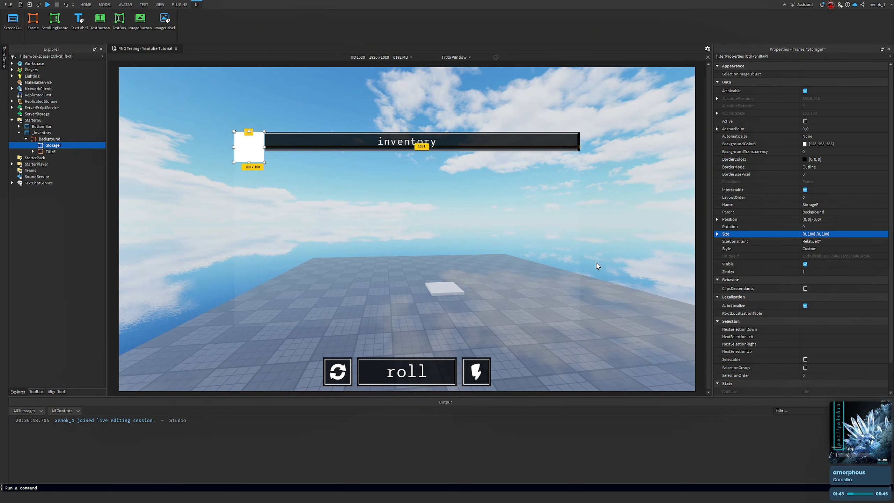
pyautogui.click(828, 129)
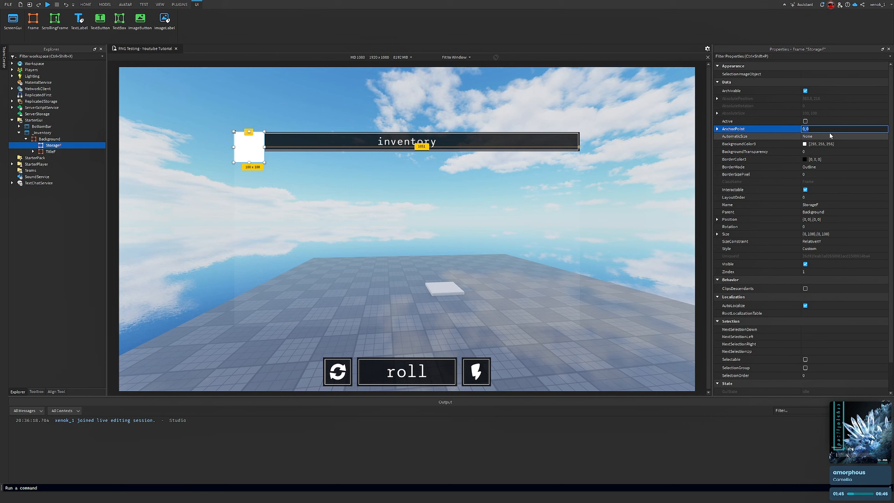
pyautogui.write('1,1')
pyautogui.press('Return')
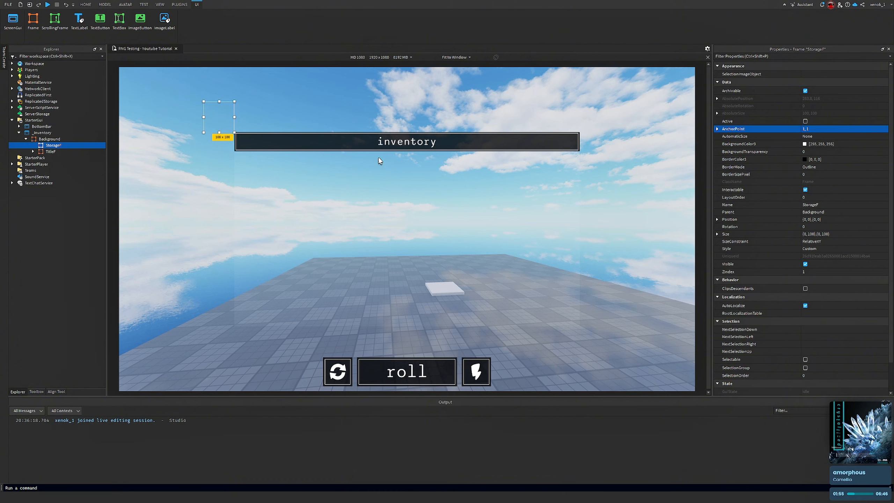
# Set StorageF's Position to {1,0},{1,0} to anchor it in Background's bottom-right corner
pyautogui.click(840, 219)
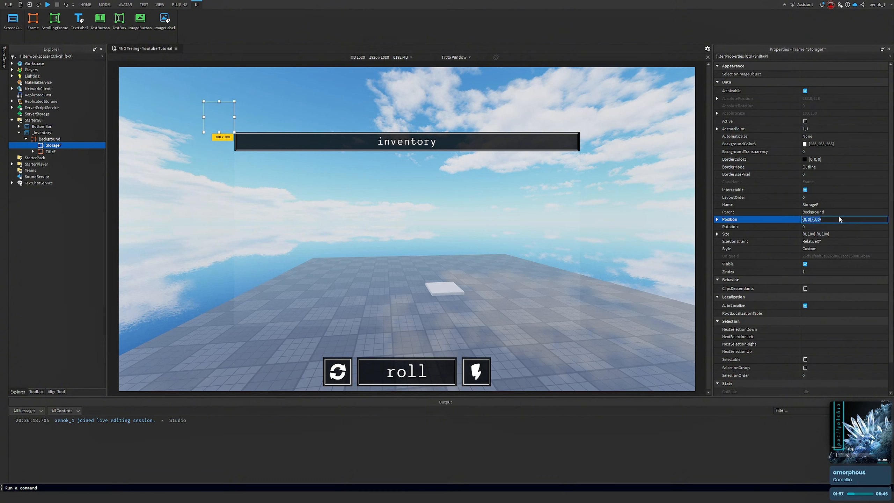
pyautogui.write('1, 0},{1, 0')
pyautogui.press('Return')
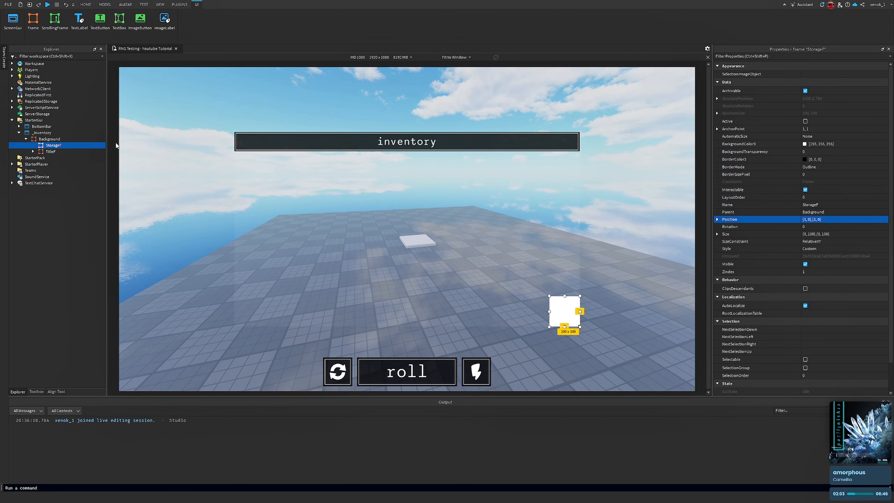
# Set StorageF's Size to {0.75,0},{0.9,0}
pyautogui.click(48, 139)
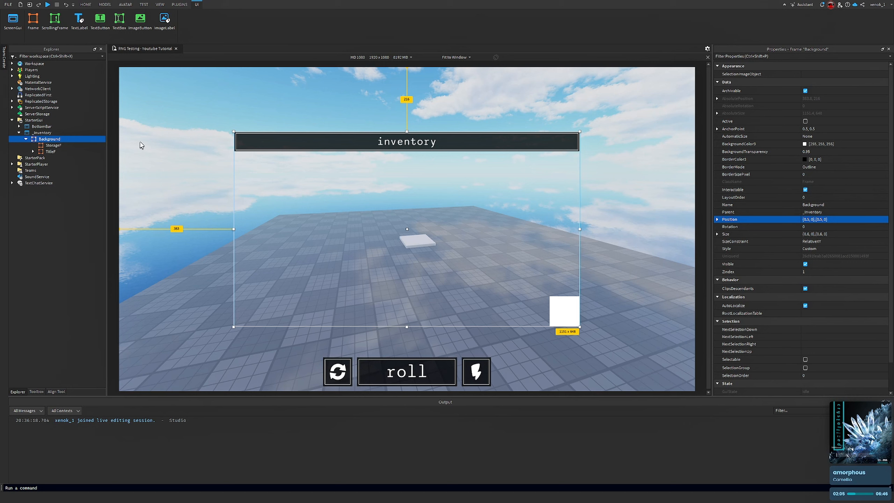
pyautogui.click(51, 146)
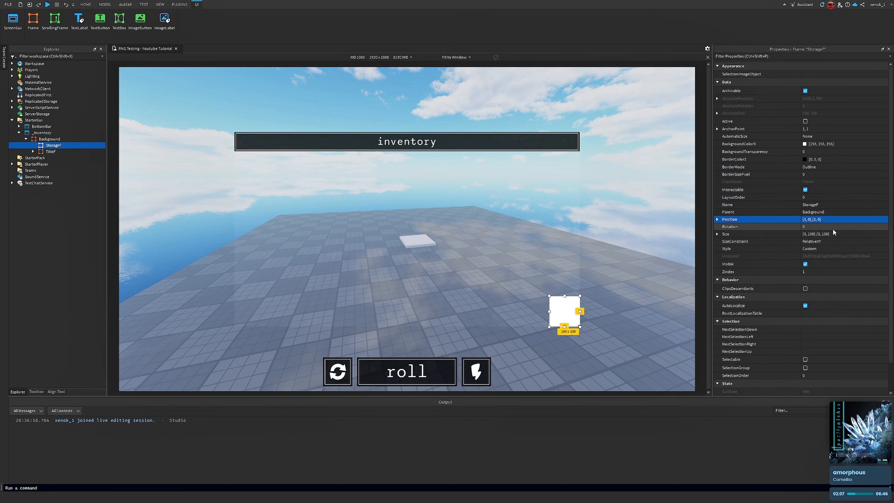
pyautogui.click(849, 235)
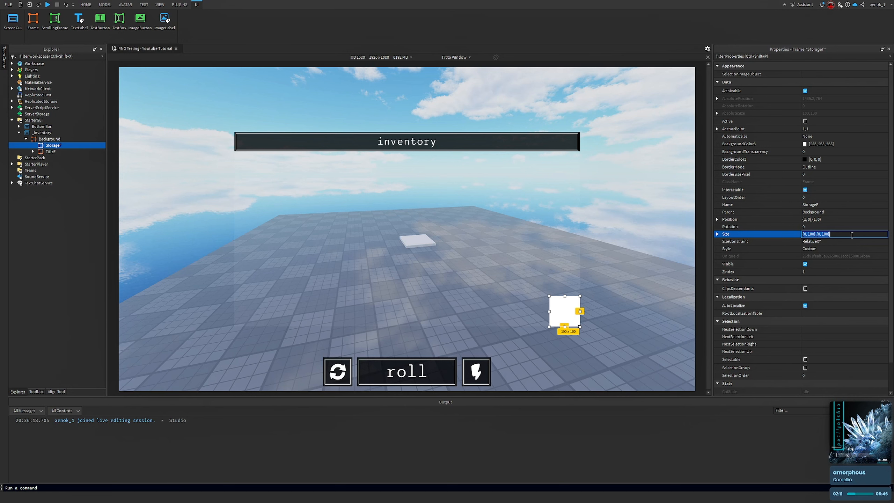
pyautogui.write('{')
pyautogui.press('Return')
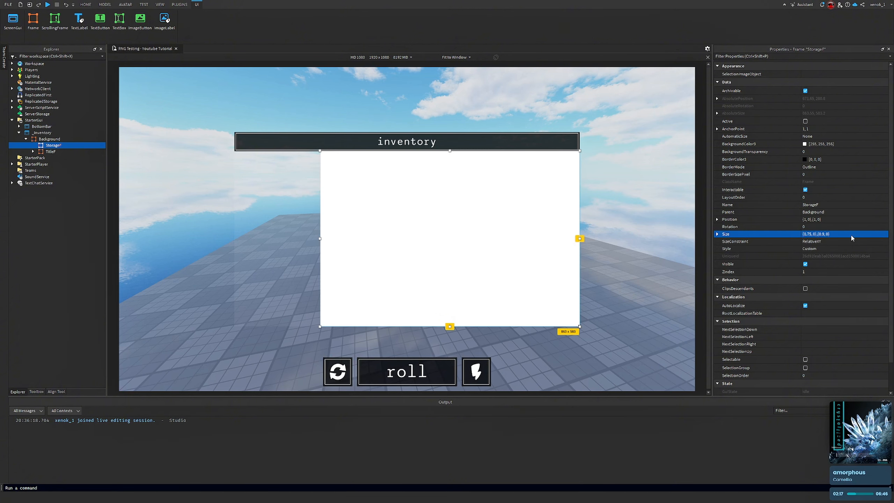
# Set StorageF's BackgroundColor3 to black
pyautogui.moveTo(466, 275); pyautogui.dragTo(541, 217, button='right')
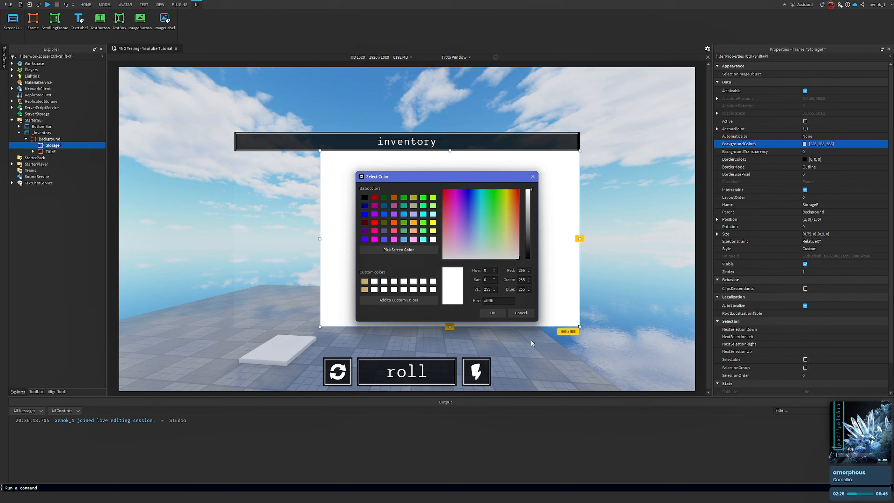
pyautogui.click(493, 312)
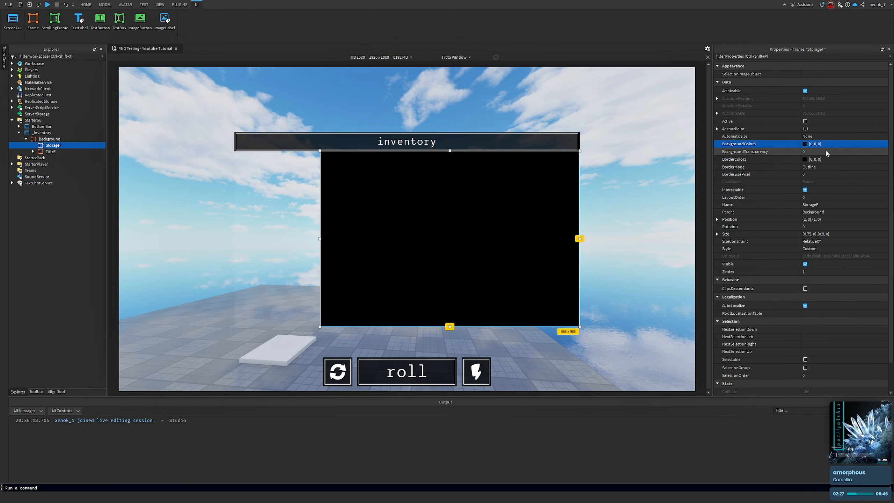
# Set StorageF's BackgroundTransparency to 0.25
pyautogui.click(828, 151)
pyautogui.write('0.25')
pyautogui.press('Return')
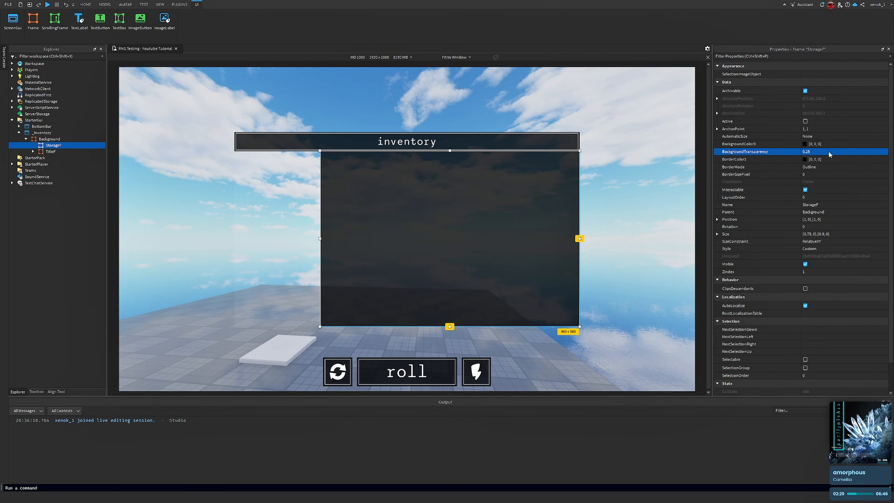
pyautogui.moveTo(599, 116); pyautogui.dragTo(645, 113, button='right')
pyautogui.moveTo(635, 271); pyautogui.dragTo(639, 185, button='right')
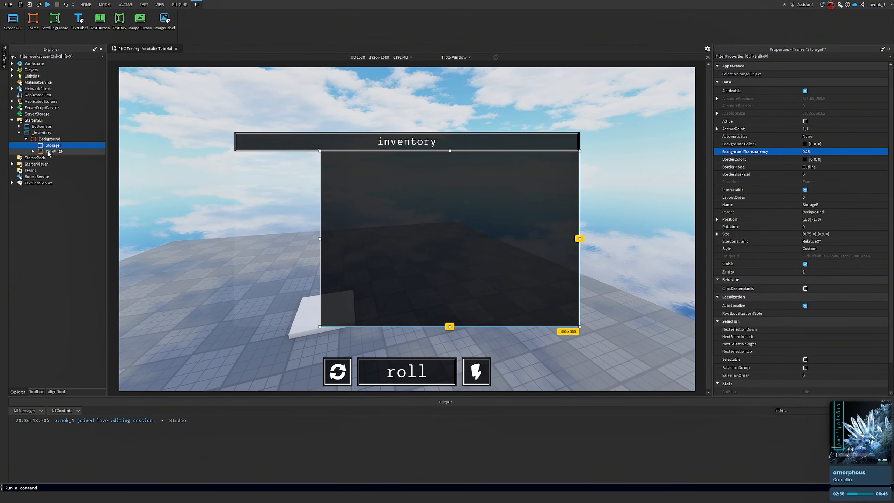
# Set TitleF's Size to {1,0},{0.09,0}
pyautogui.click(343, 104)
pyautogui.moveTo(343, 103); pyautogui.dragTo(344, 105, button='right')
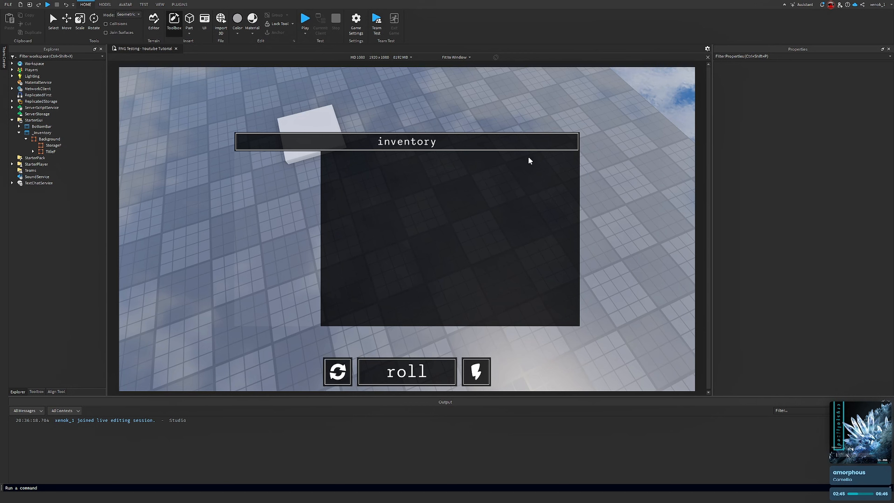
pyautogui.click(50, 146)
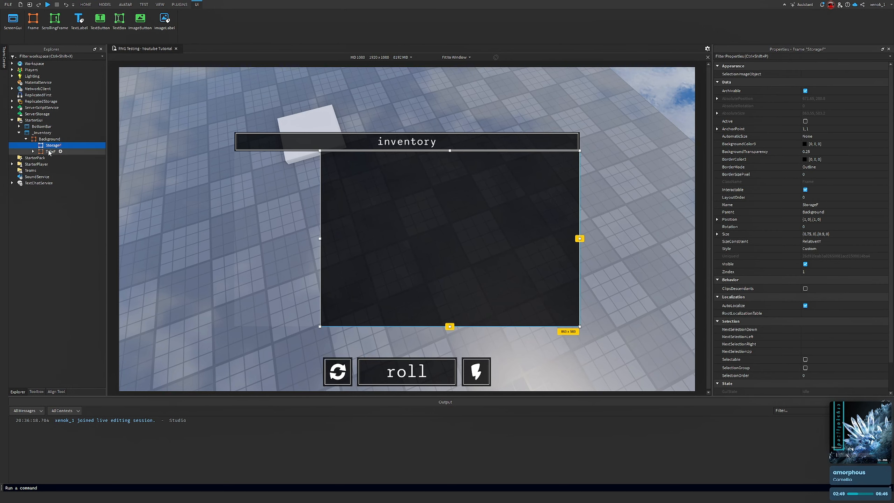
pyautogui.click(49, 152)
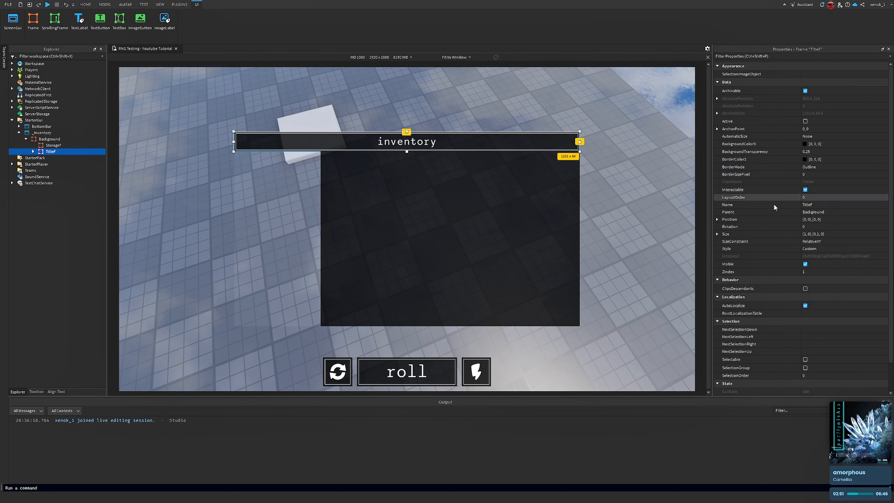
pyautogui.click(852, 235)
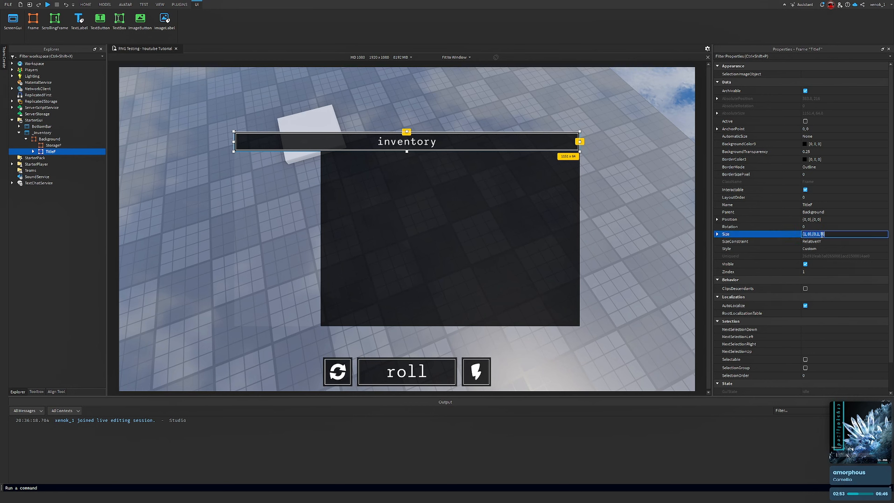
pyautogui.click(822, 234)
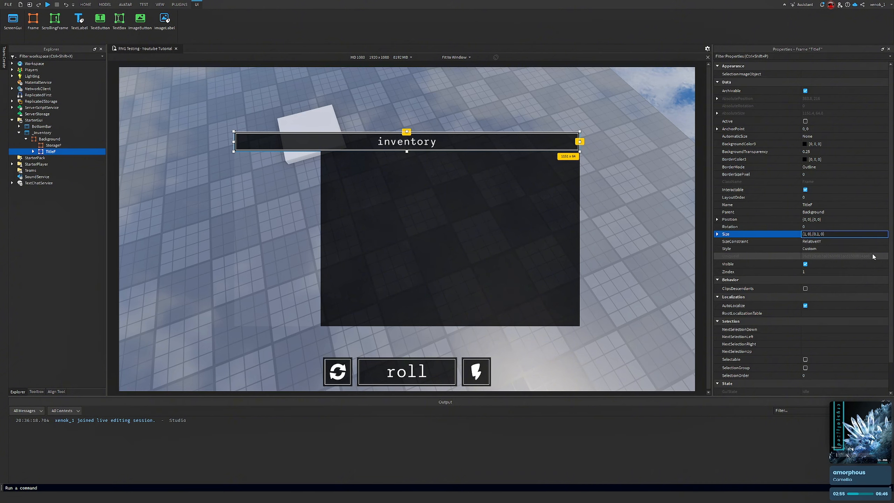
pyautogui.write('09')
pyautogui.press('Return')
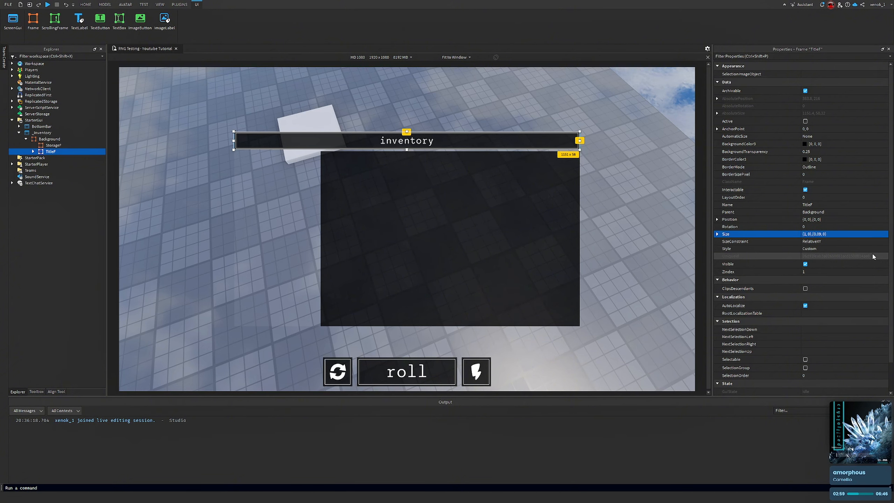
# Set TitleF's Size to {1,0},{0.095,0}
pyautogui.click(833, 234)
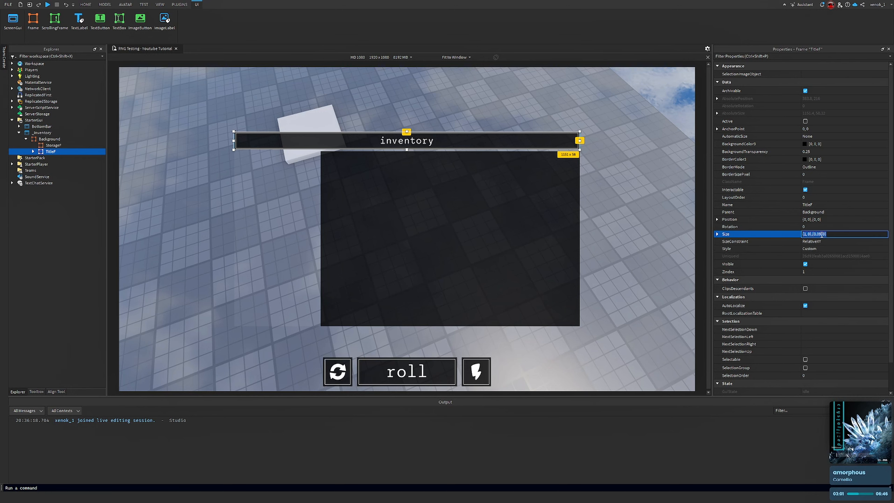
pyautogui.click(822, 235)
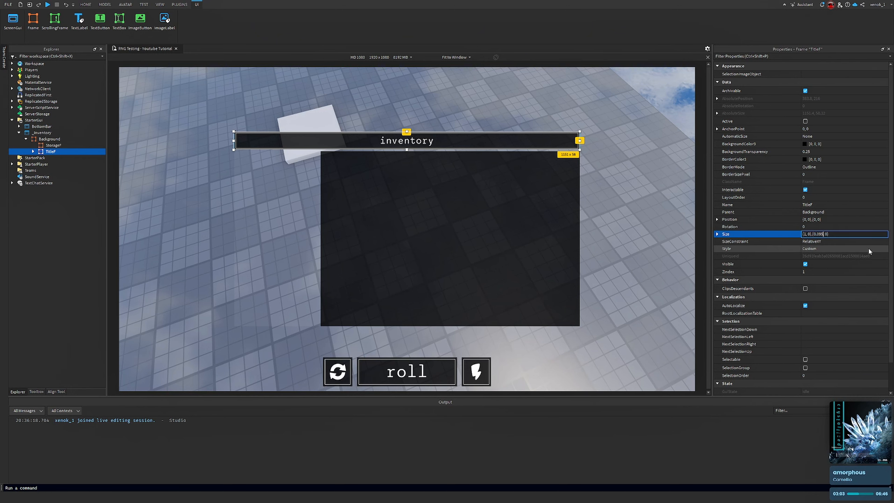
pyautogui.press('Return')
# Fine-tune TitleF's Size height once more
pyautogui.click(596, 243)
pyautogui.moveTo(596, 243); pyautogui.dragTo(608, 210, button='right')
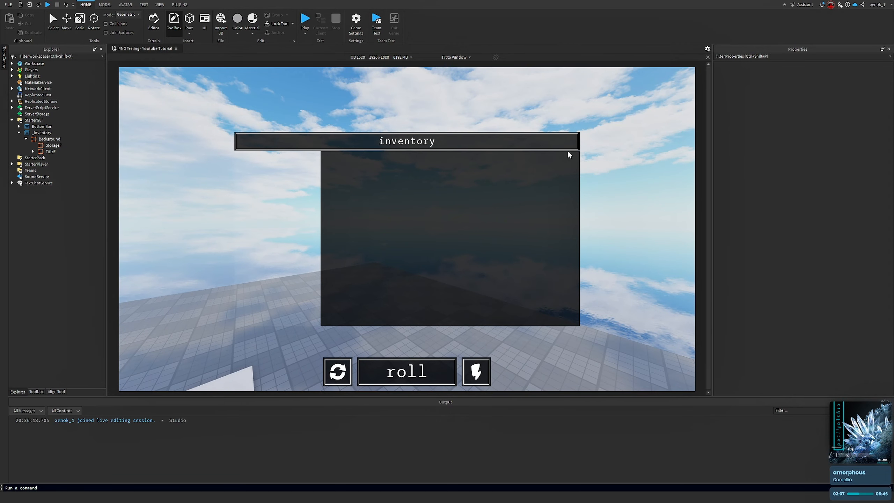
pyautogui.click(49, 152)
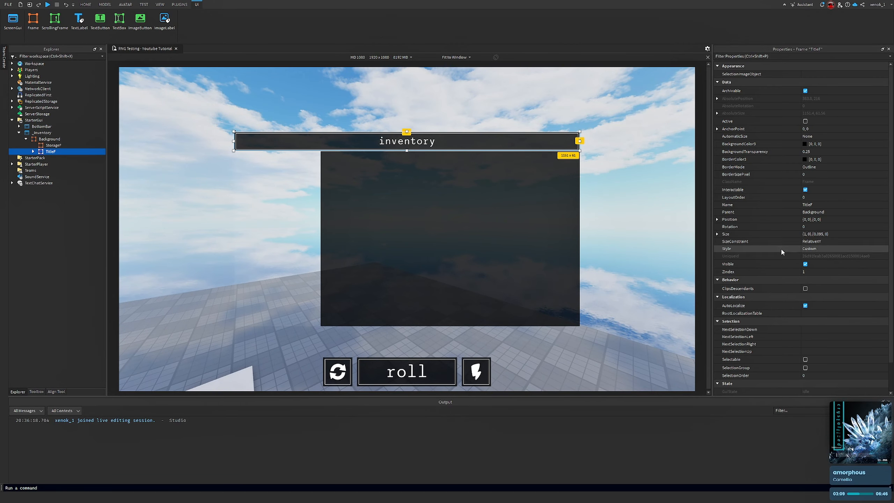
pyautogui.click(829, 234)
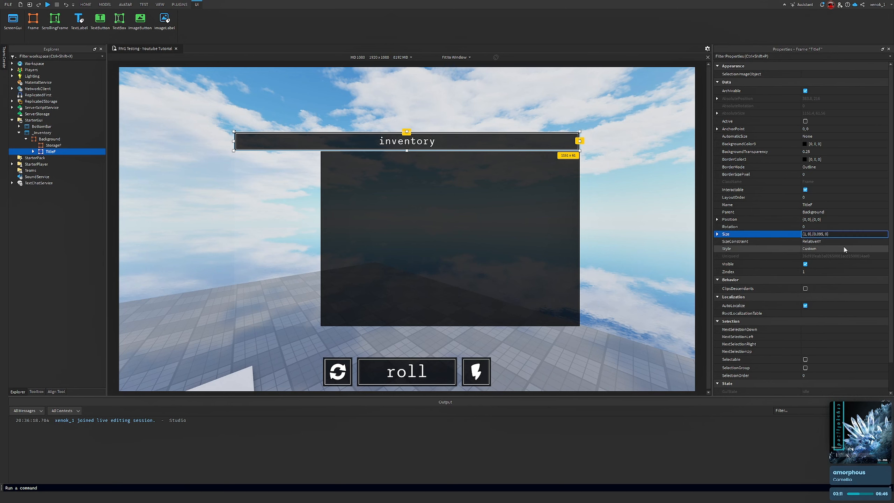
pyautogui.press('BackSpace')
pyautogui.write('1')
pyautogui.press('Return')
# Insert a Frame inside StorageF and rename it Inner
pyautogui.click(628, 169)
pyautogui.moveTo(627, 168); pyautogui.dragTo(619, 168, button='right')
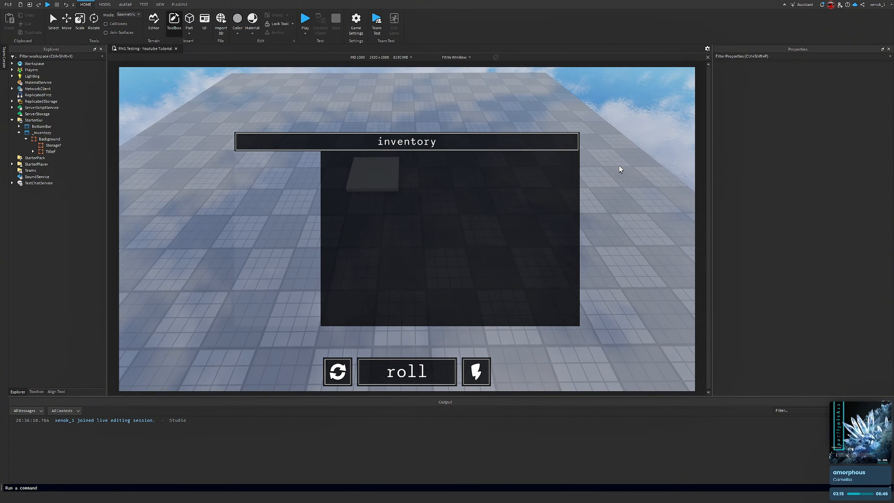
pyautogui.click(44, 146)
pyautogui.click(68, 145)
pyautogui.click(24, 188)
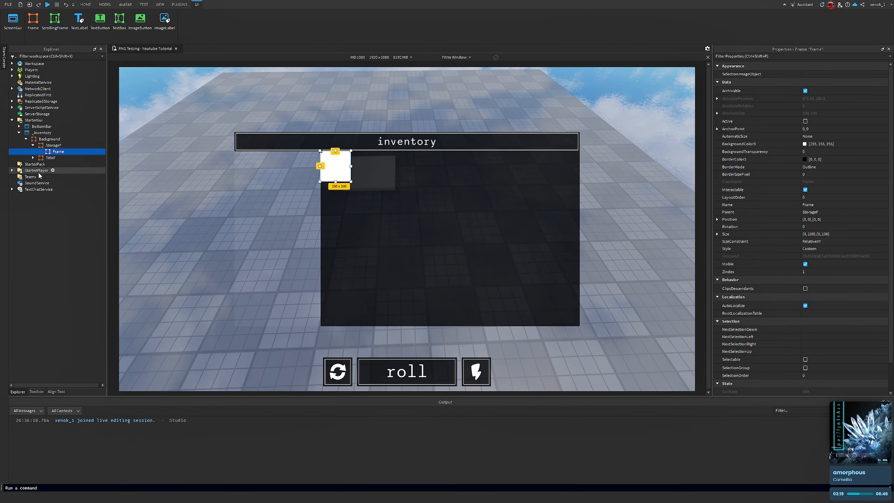
pyautogui.rightClick(39, 153)
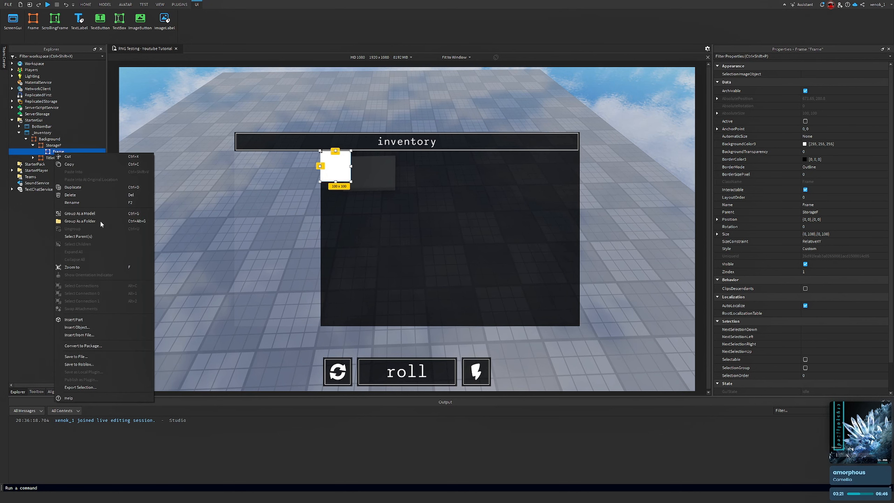
pyautogui.click(91, 204)
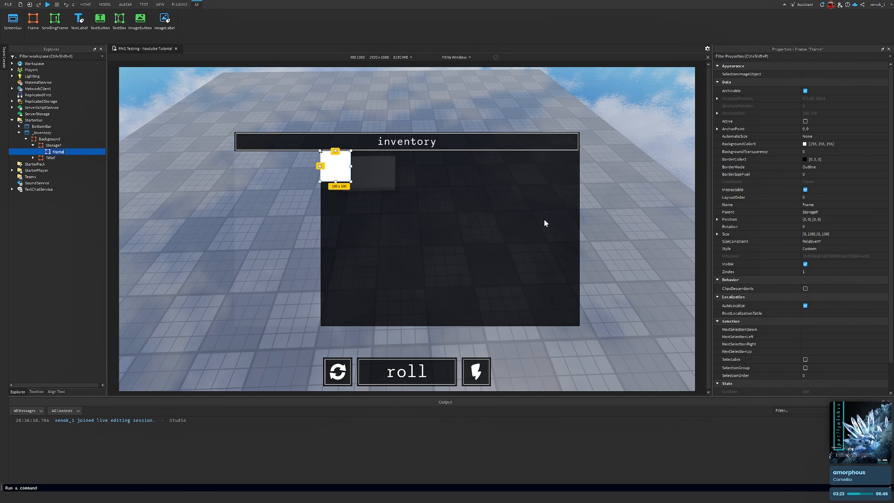
pyautogui.write('Inner')
pyautogui.press('Return')
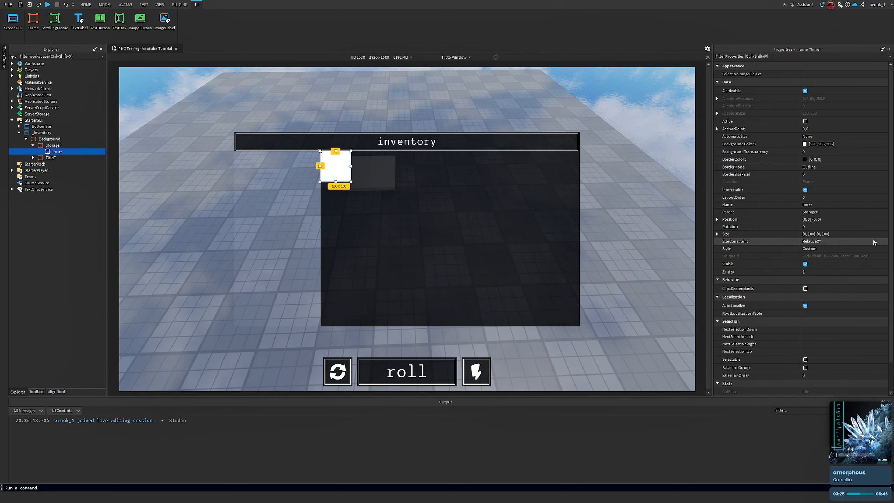
# Set Inner's Position to {0.5,0},{0.5,0}
pyautogui.click(865, 235)
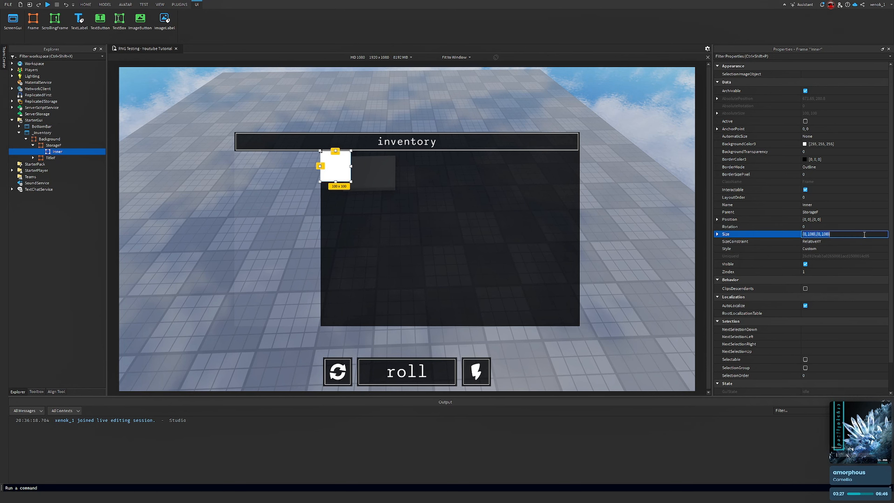
pyautogui.click(829, 220)
pyautogui.write('5,')
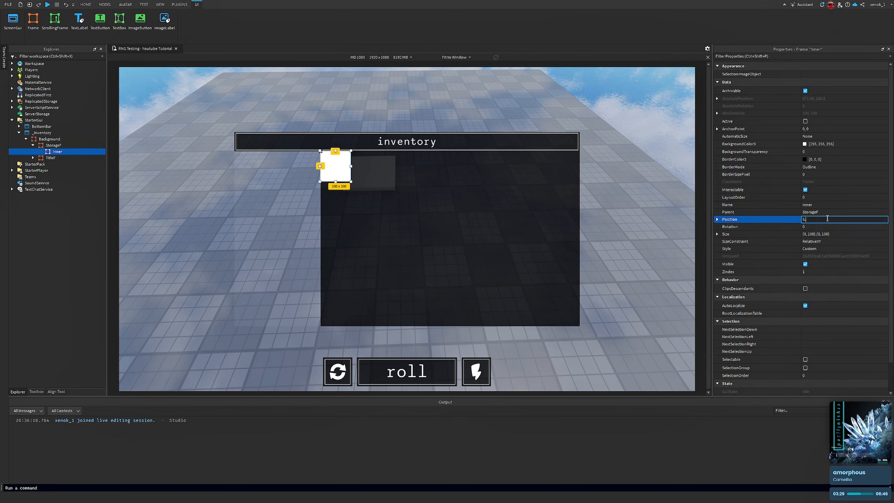
pyautogui.press('Return')
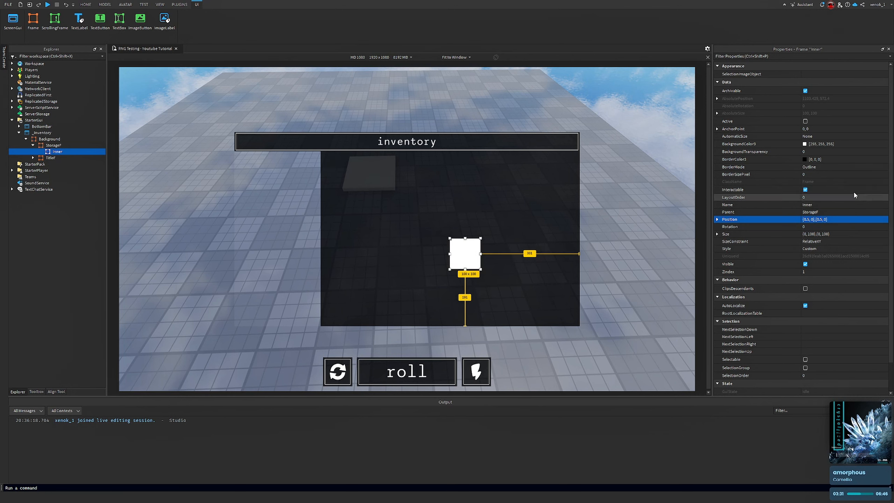
# Set Inner's AnchorPoint to 0.5, 0.5 to center it in StorageF
pyautogui.click(822, 129)
pyautogui.write('.5')
pyautogui.press('Return')
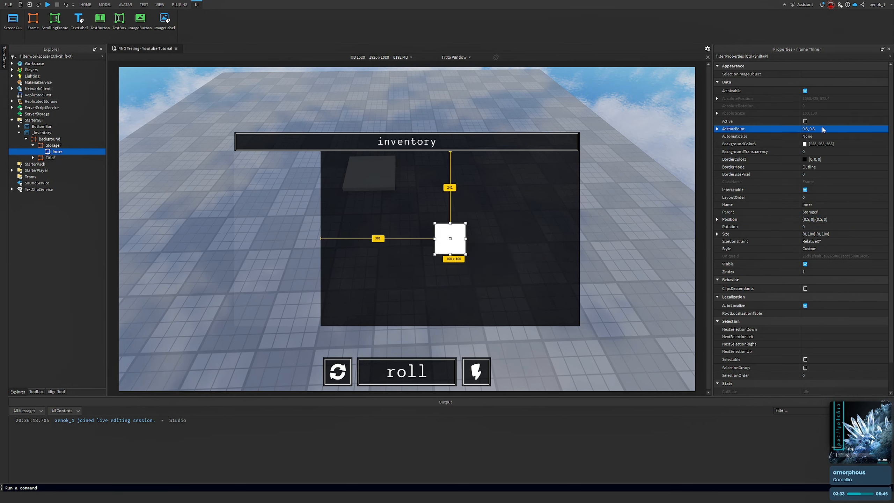
# Set Inner's Size to {0.95,0},{0.95,0}
pyautogui.click(862, 234)
pyautogui.press('BackSpace')
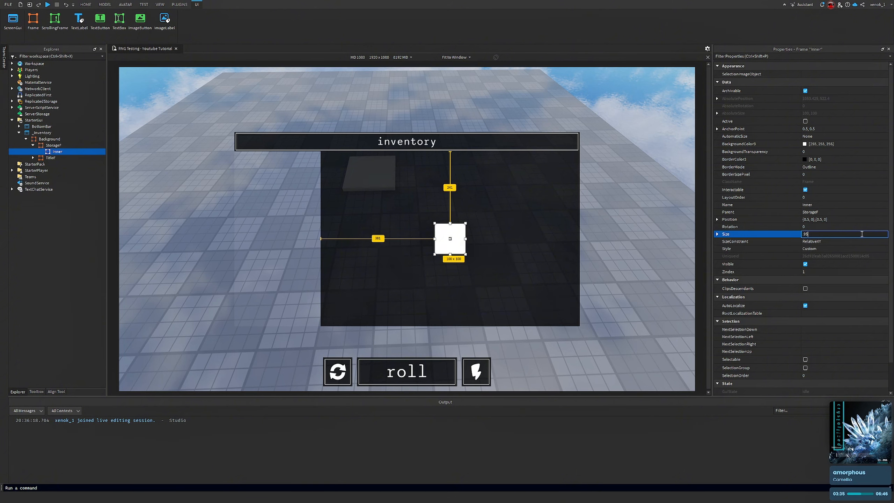
pyautogui.write('.95')
pyautogui.press('Return')
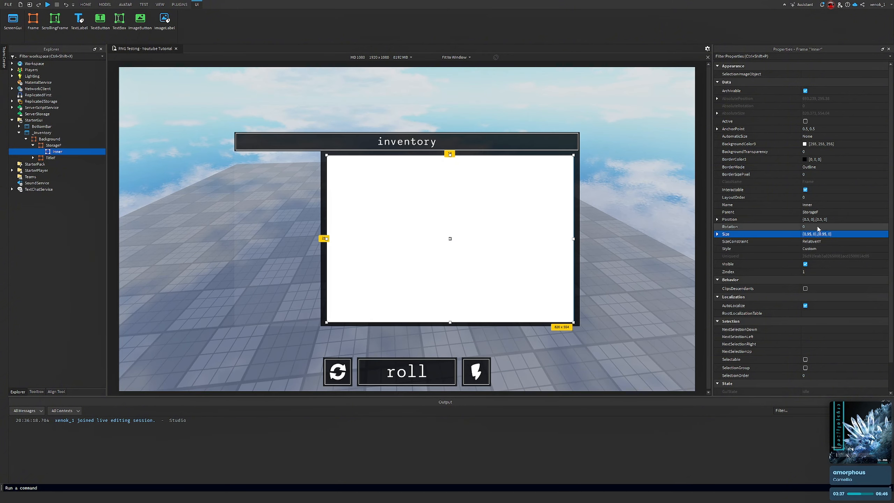
# Set Inner's Size to {0.97,0},{0.95,0}
pyautogui.click(852, 234)
pyautogui.press('BackSpace')
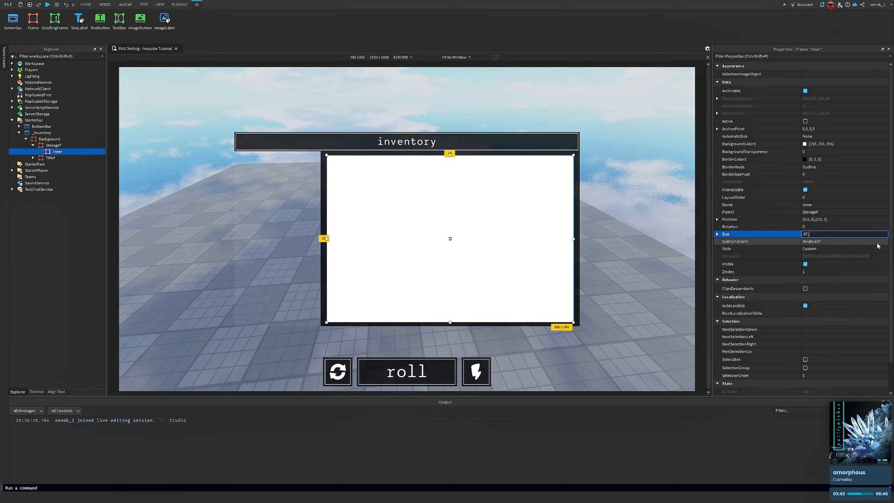
pyautogui.press('Return')
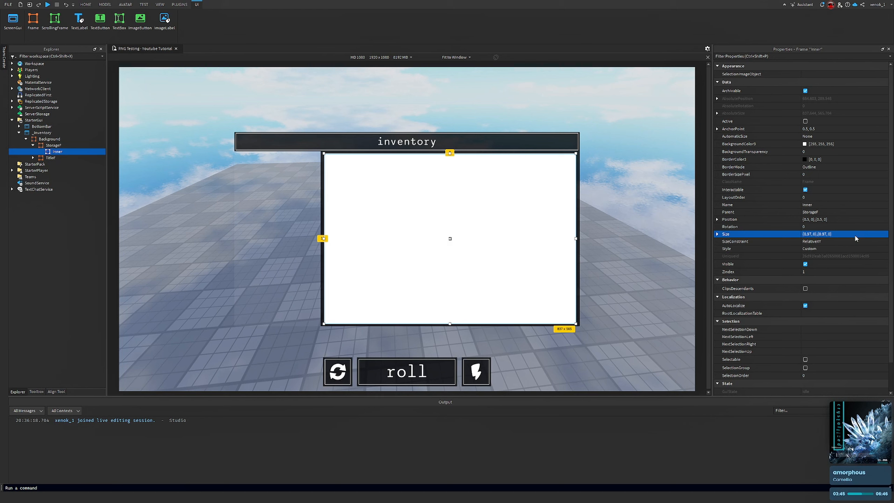
pyautogui.click(854, 236)
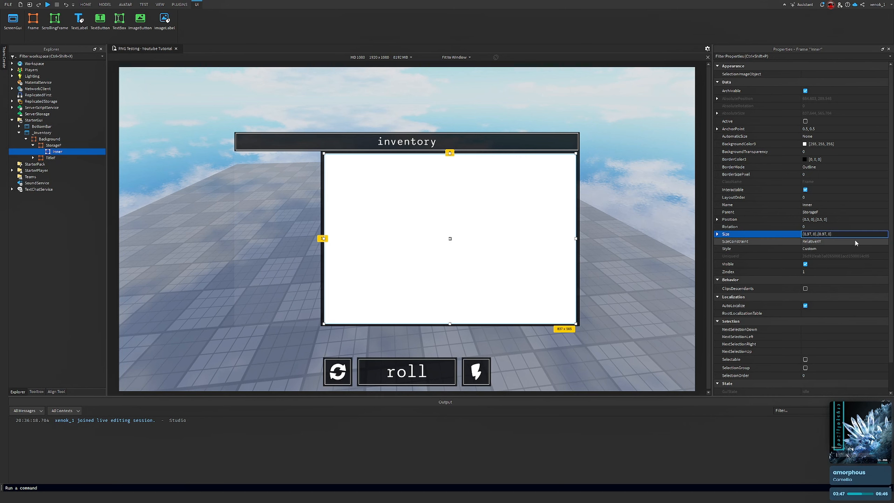
pyautogui.press('Return')
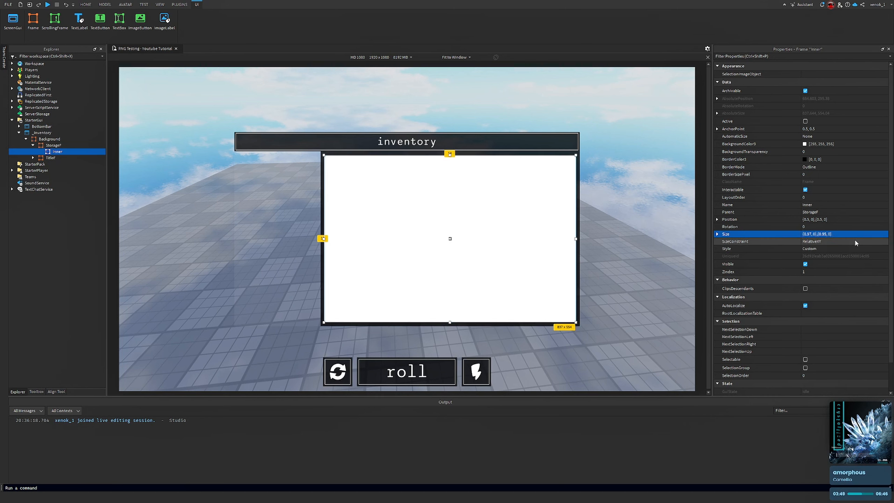
# Set Inner's BackgroundTransparency to 1
pyautogui.click(822, 152)
pyautogui.write('1')
pyautogui.press('Return')
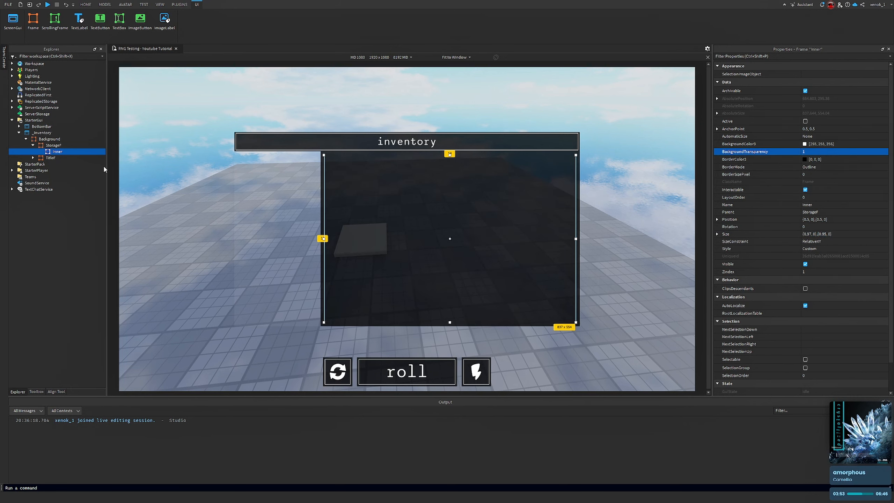
# Insert a UIStroke into the Inner frame
pyautogui.click(67, 151)
pyautogui.write('stroke')
pyautogui.press('Return')
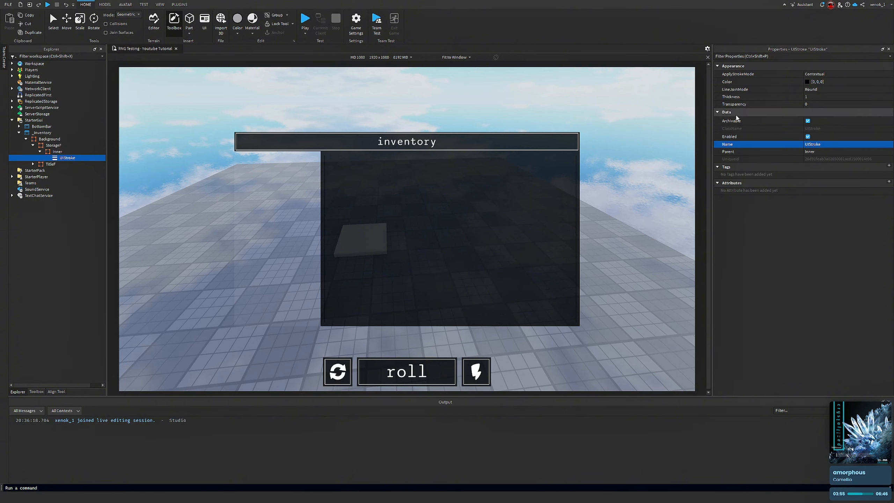
# Set the UIStroke's Thickness to 1.5 and its Color to white
pyautogui.click(802, 96)
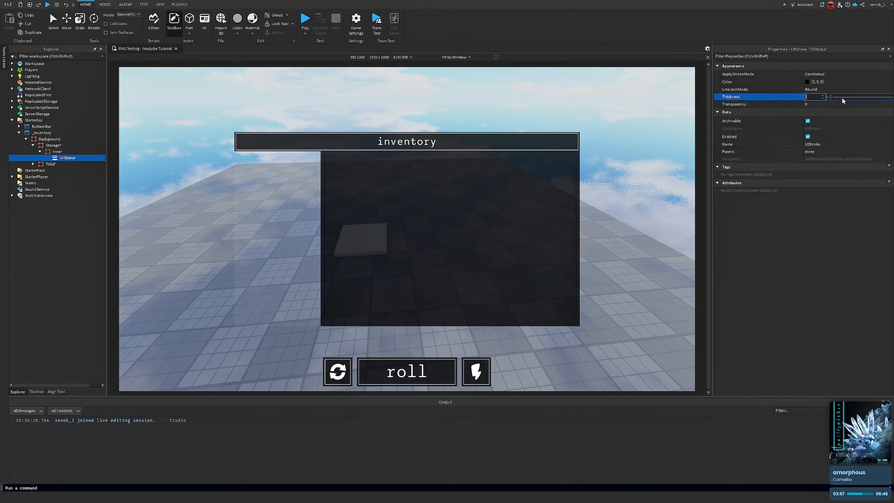
pyautogui.write('1.5')
pyautogui.click(828, 80)
pyautogui.click(811, 81)
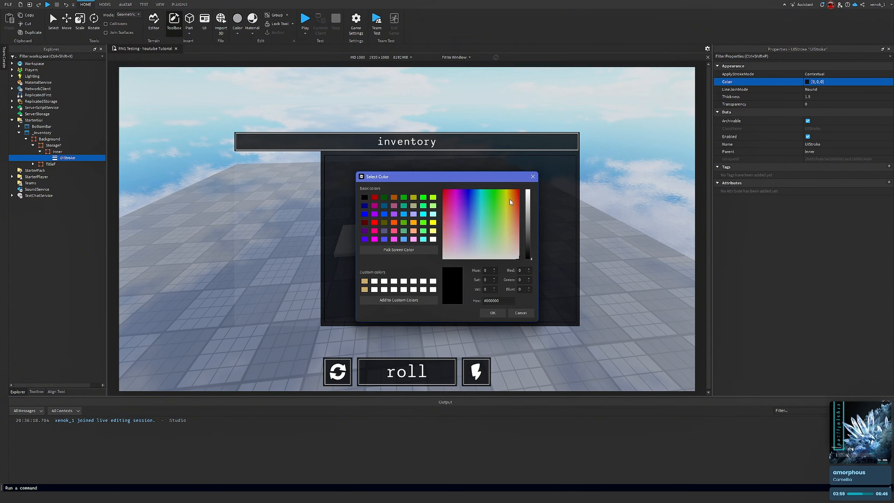
pyautogui.click(528, 191)
pyautogui.click(493, 313)
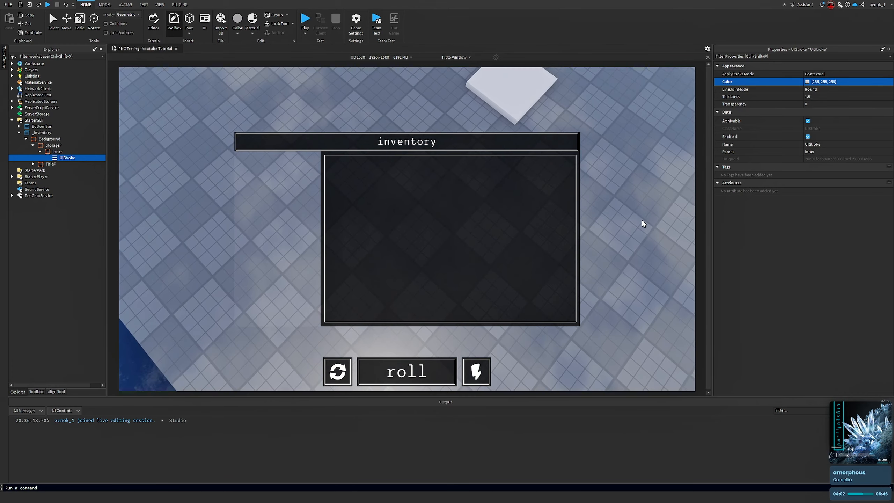
pyautogui.moveTo(642, 220); pyautogui.dragTo(686, 250, button='right')
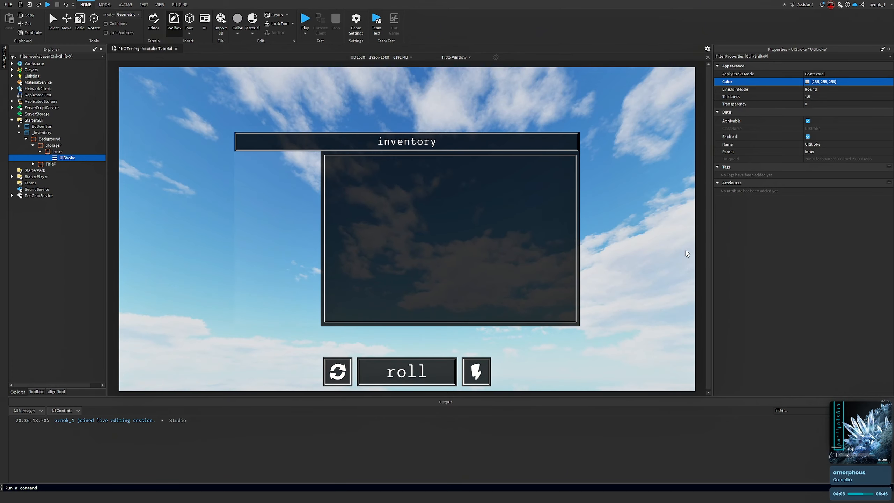
pyautogui.moveTo(644, 183); pyautogui.dragTo(644, 183, button='right')
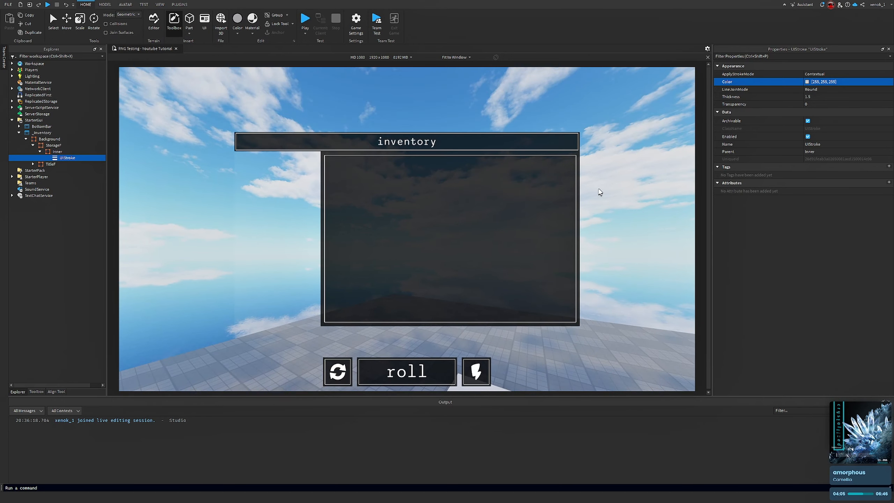
pyautogui.moveTo(303, 130); pyautogui.dragTo(303, 130, button='right')
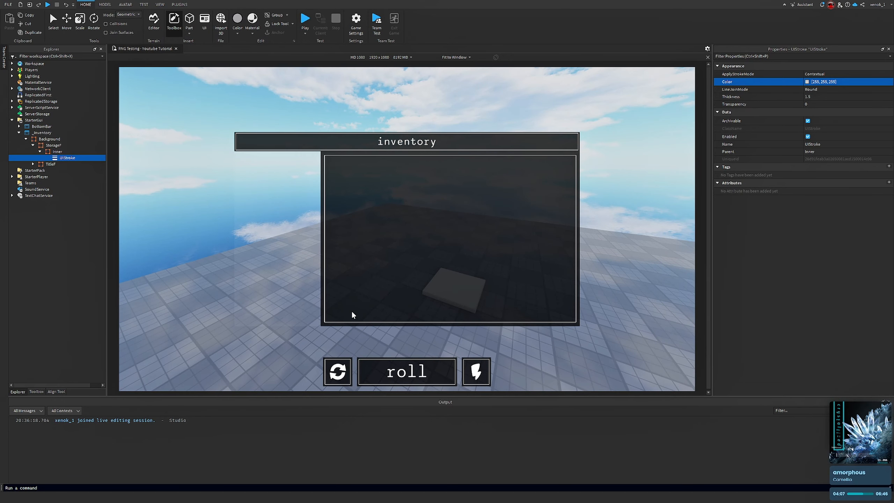
pyautogui.click(56, 152)
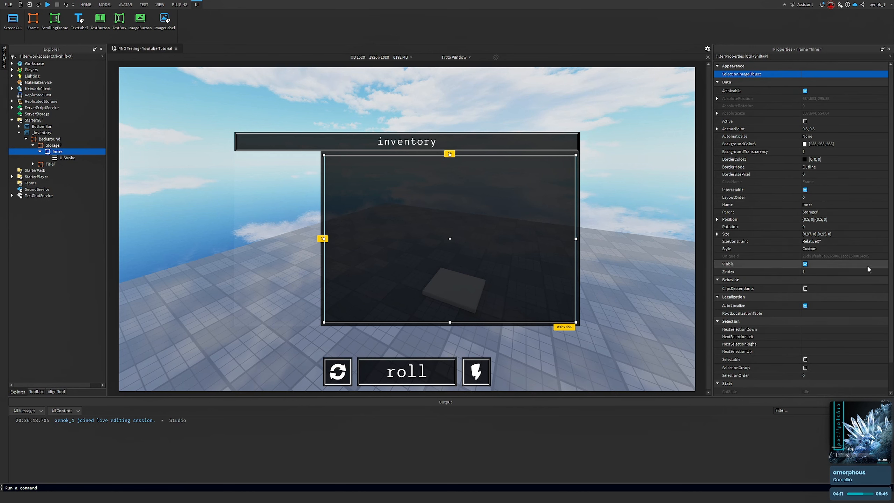
# Set Inner's Size to {0.98,0},{0.97,0}
pyautogui.click(860, 236)
pyautogui.write('.9')
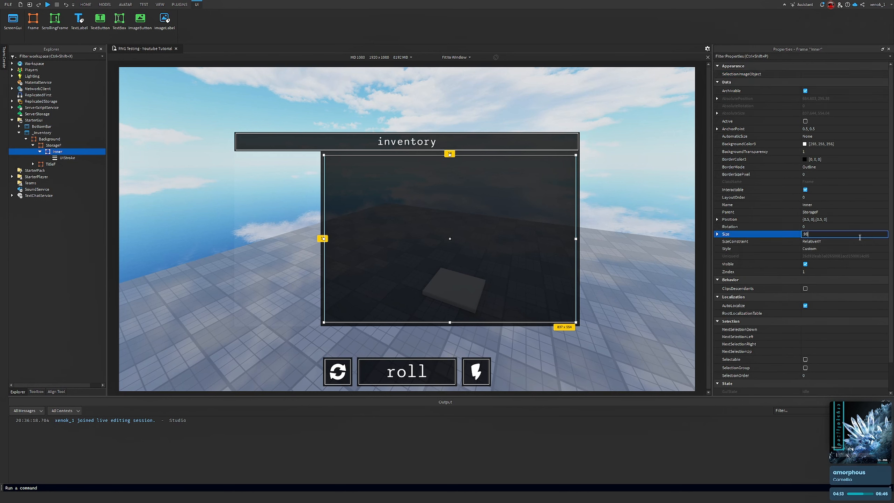
pyautogui.write('8')
pyautogui.press('Return')
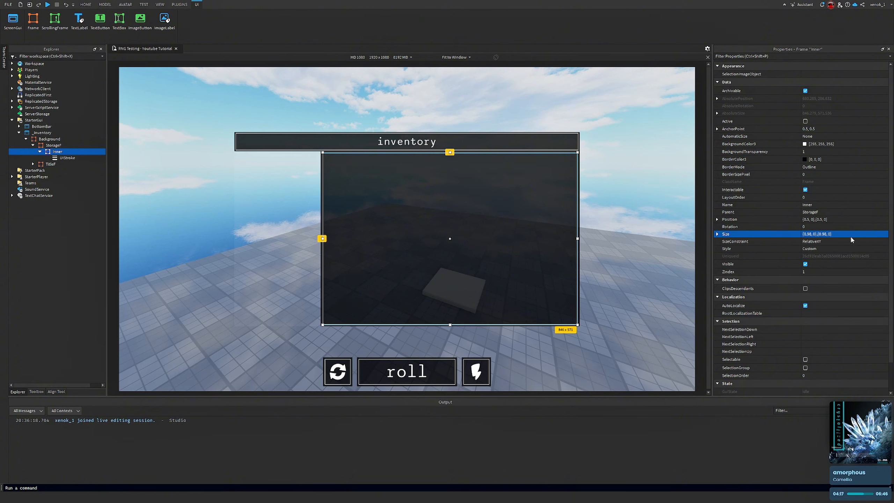
pyautogui.doubleClick(830, 234)
pyautogui.click(828, 234)
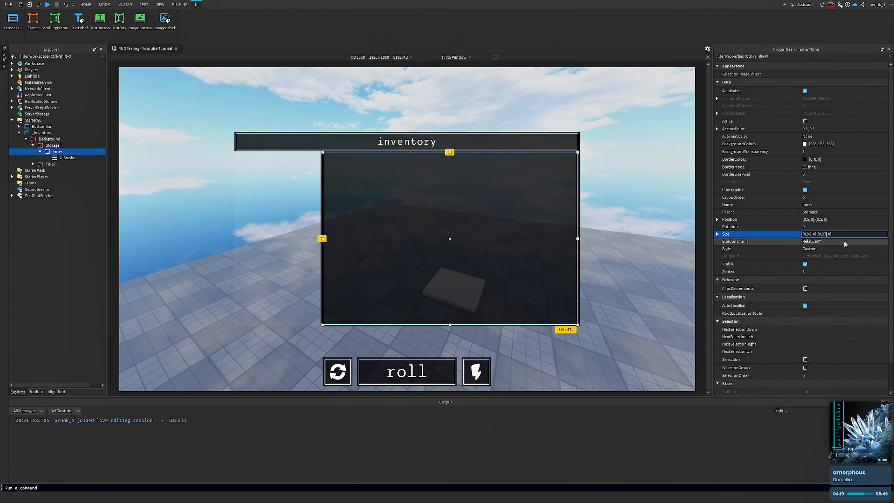
pyautogui.press('Return')
# Insert a ScrollingFrame into the Inner frame
pyautogui.click(617, 154)
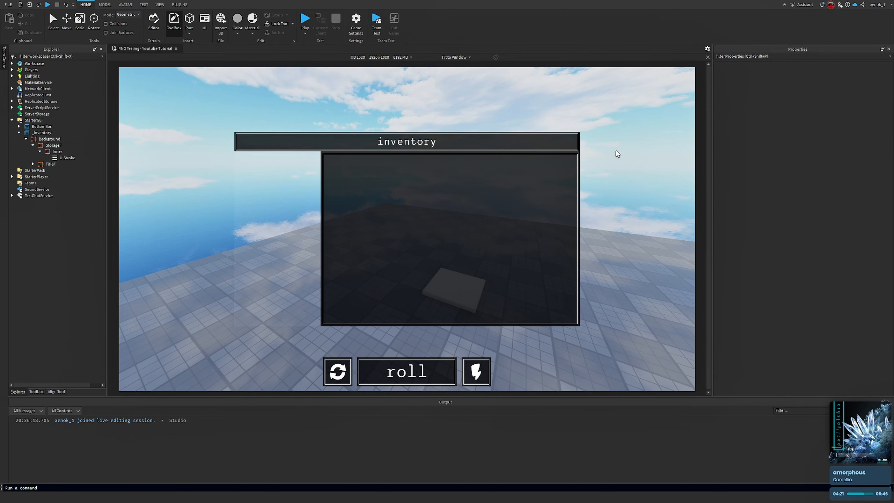
pyautogui.moveTo(617, 154); pyautogui.dragTo(572, 150, button='right')
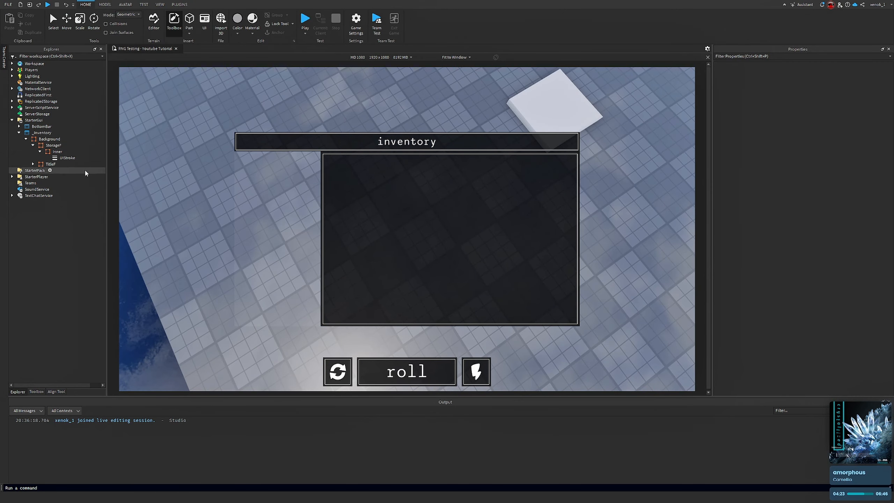
pyautogui.click(58, 152)
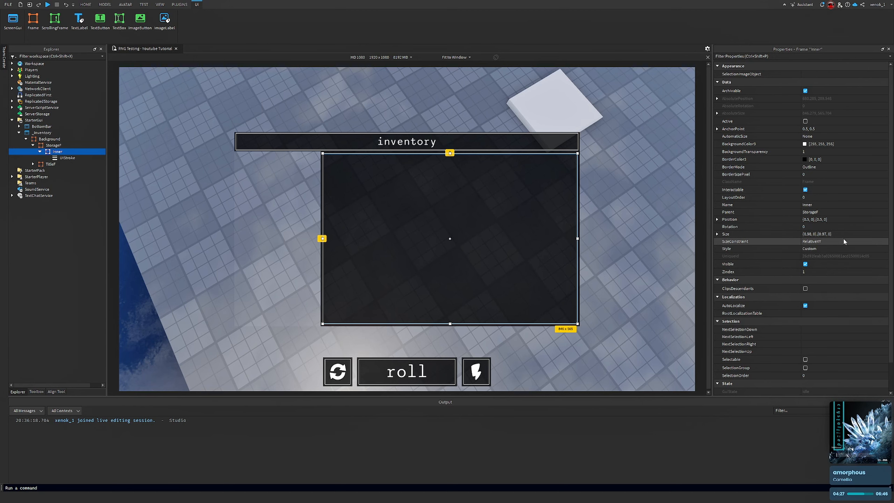
pyautogui.moveTo(529, 197); pyautogui.dragTo(526, 354, button='right')
pyautogui.click(382, 87)
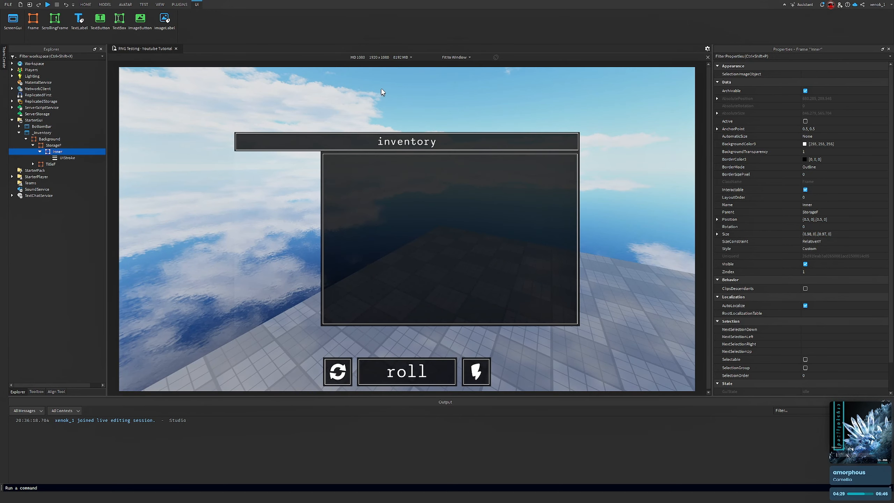
pyautogui.moveTo(511, 163); pyautogui.dragTo(509, 163, button='right')
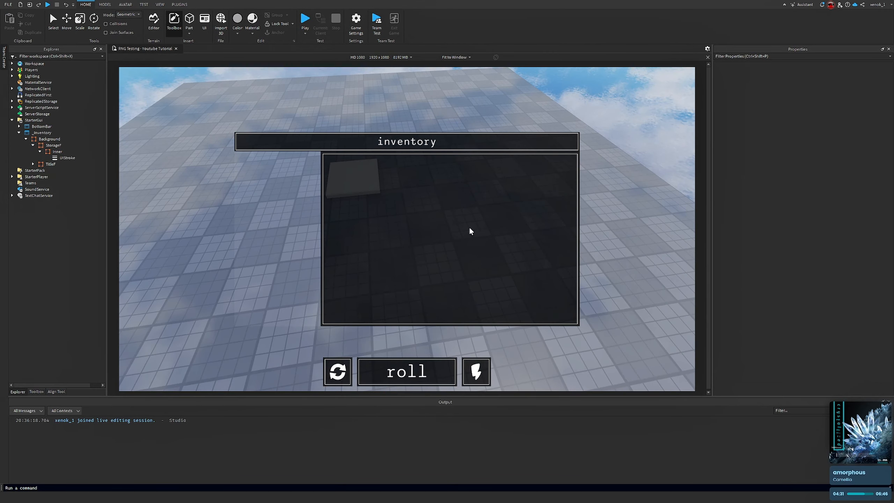
pyautogui.moveTo(342, 227); pyautogui.dragTo(342, 225, button='right')
pyautogui.press('a')
pyautogui.press('w')
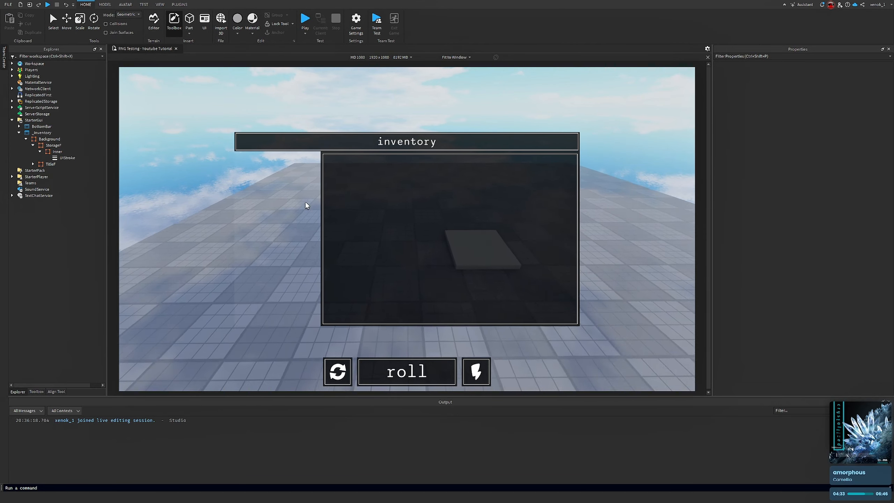
pyautogui.click(66, 152)
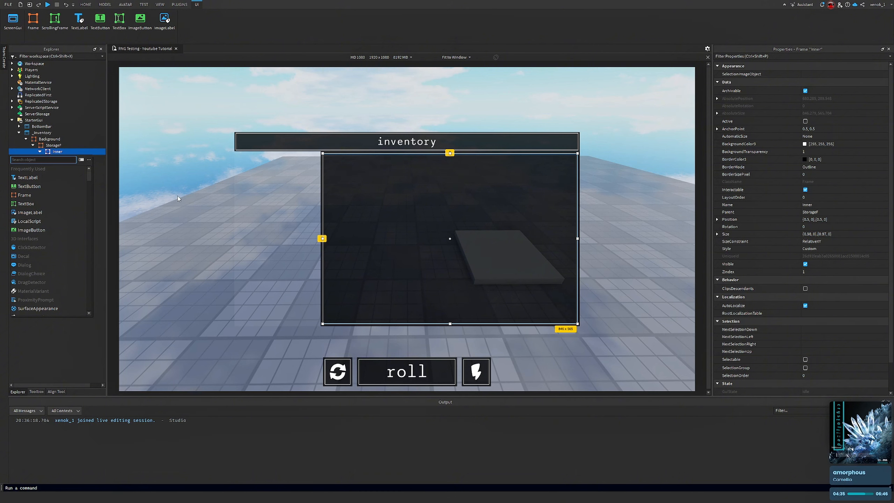
pyautogui.write('scroll')
pyautogui.press('Return')
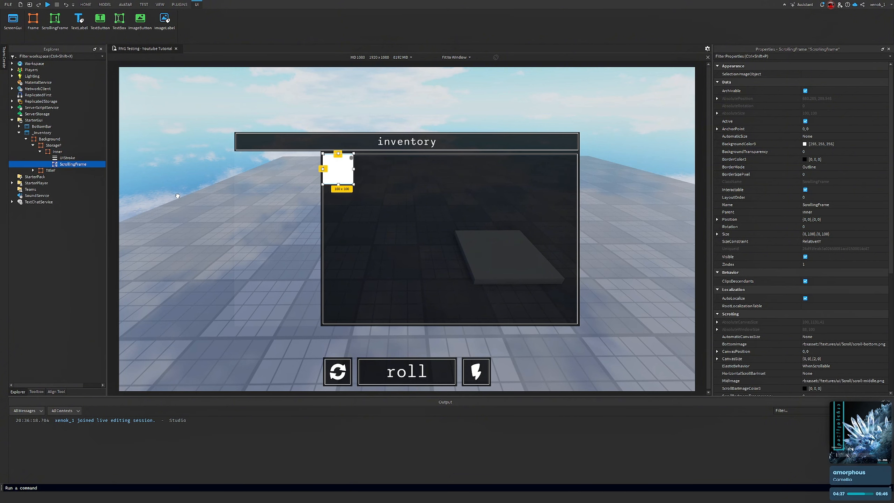
# Rename the new ScrollingFrame to MainHolder
pyautogui.rightClick(74, 164)
pyautogui.click(104, 211)
pyautogui.write('H')
pyautogui.write('MainHolder')
pyautogui.press('Return')
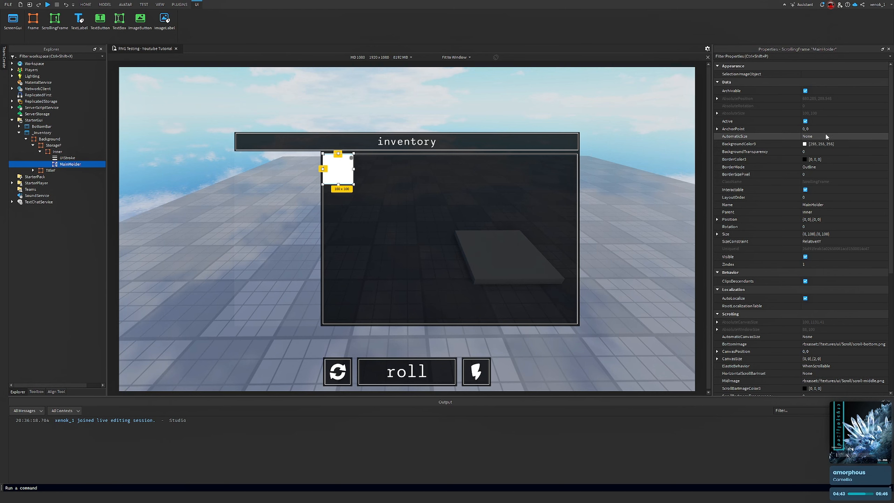
# Set MainHolder's AnchorPoint to 0.5, 0.5 and its Position to {0.5,0},{0.5,0}
pyautogui.click(835, 129)
pyautogui.write('.5')
pyautogui.press('Return')
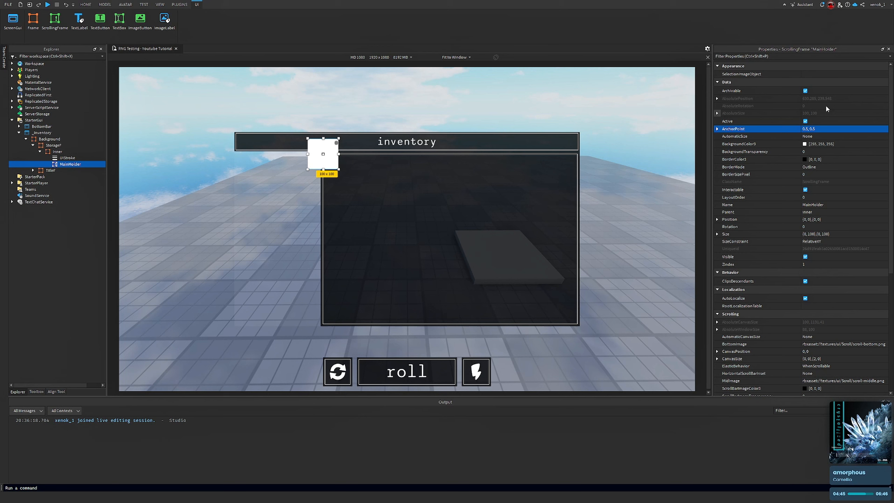
pyautogui.click(864, 219)
pyautogui.write('.5')
pyautogui.press('Return')
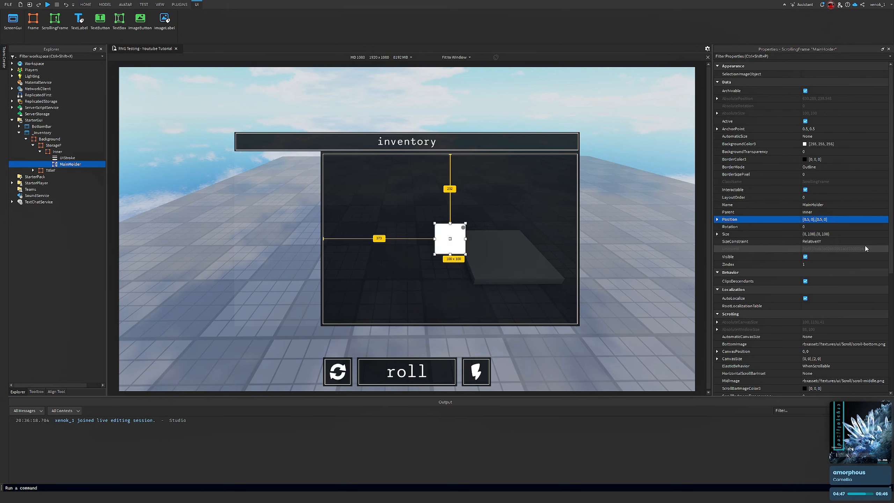
# Set MainHolder's Size to {0.98,0},{0.98,0}
pyautogui.click(857, 234)
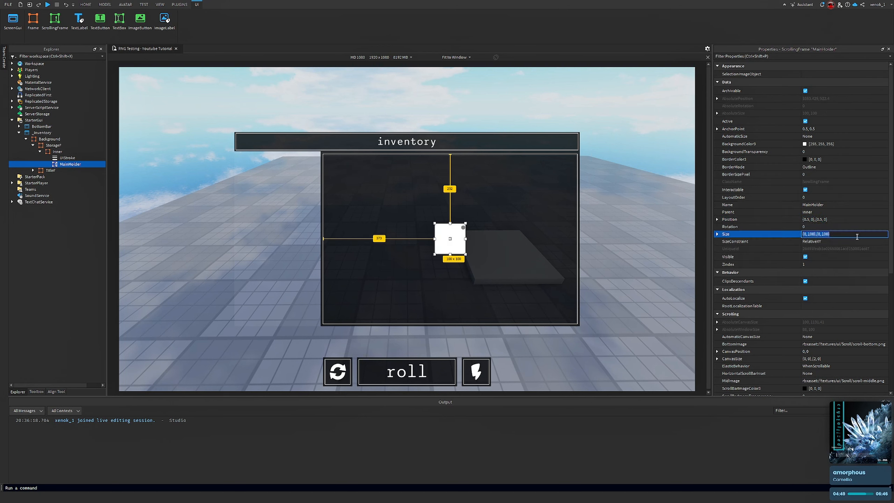
pyautogui.write('.98')
pyautogui.press('Return')
pyautogui.moveTo(678, 237); pyautogui.dragTo(657, 226, button='right')
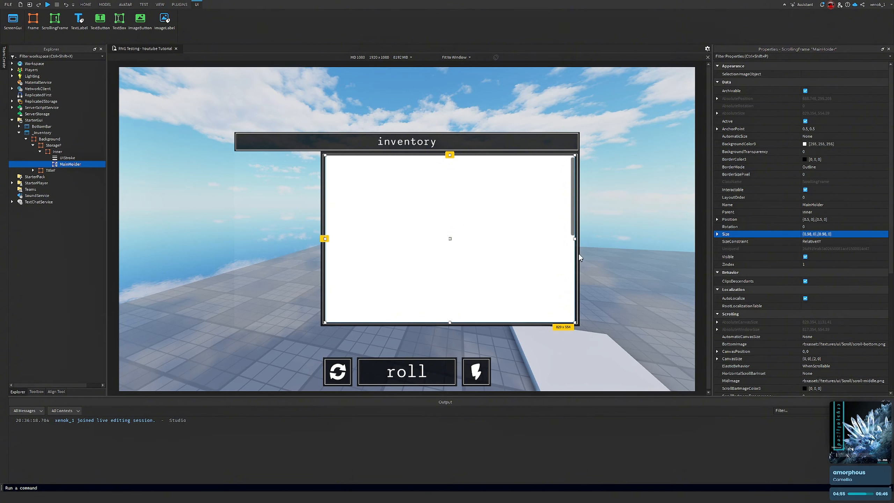
pyautogui.moveTo(686, 255); pyautogui.dragTo(650, 251, button='right')
# Set MainHolder's BackgroundTransparency to 1
pyautogui.click(839, 152)
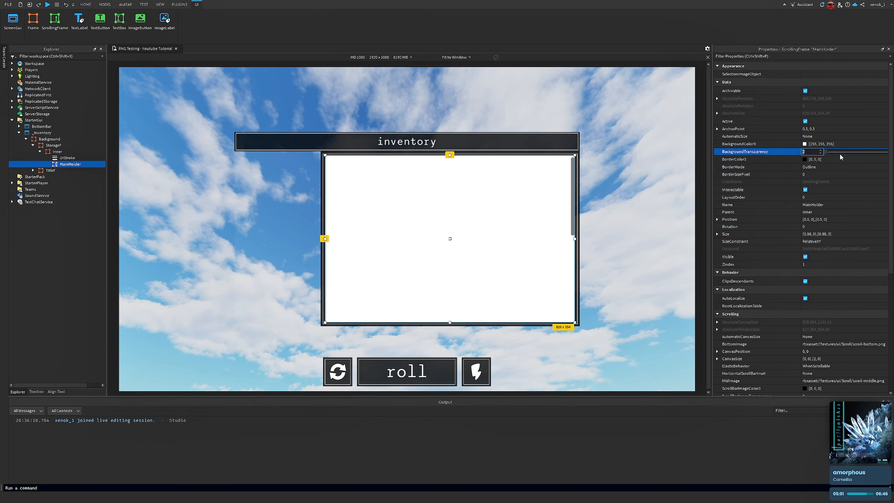
pyautogui.write('1')
pyautogui.press('Return')
# Set MainHolder's ScrollBarImageColor3 to white
pyautogui.scroll(-1, 792, 162)
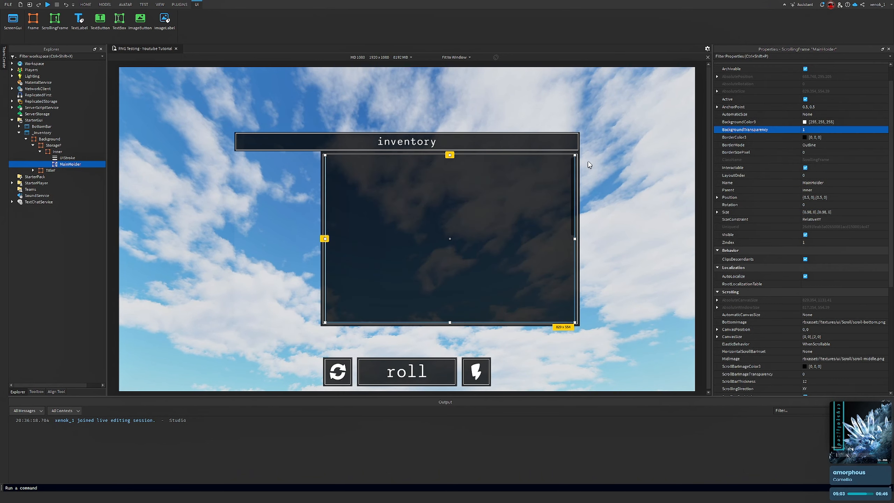
pyautogui.moveTo(588, 161); pyautogui.dragTo(589, 157, button='right')
pyautogui.scroll(-6, 810, 233)
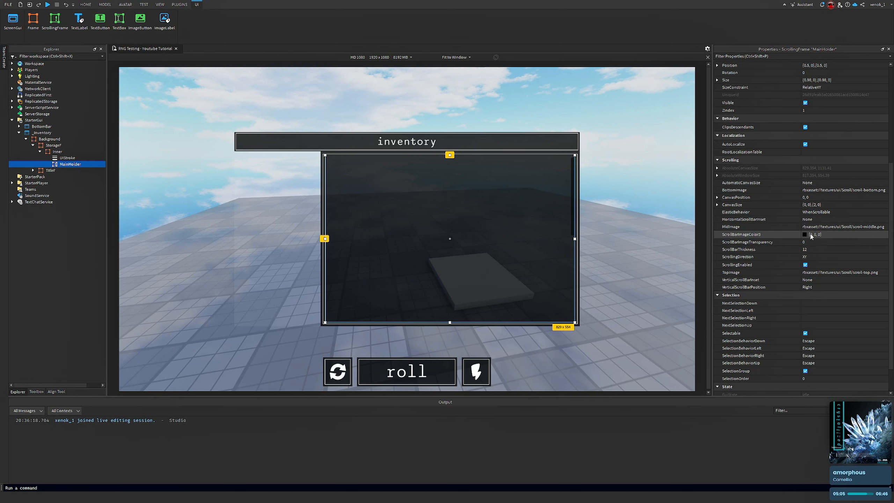
pyautogui.click(804, 234)
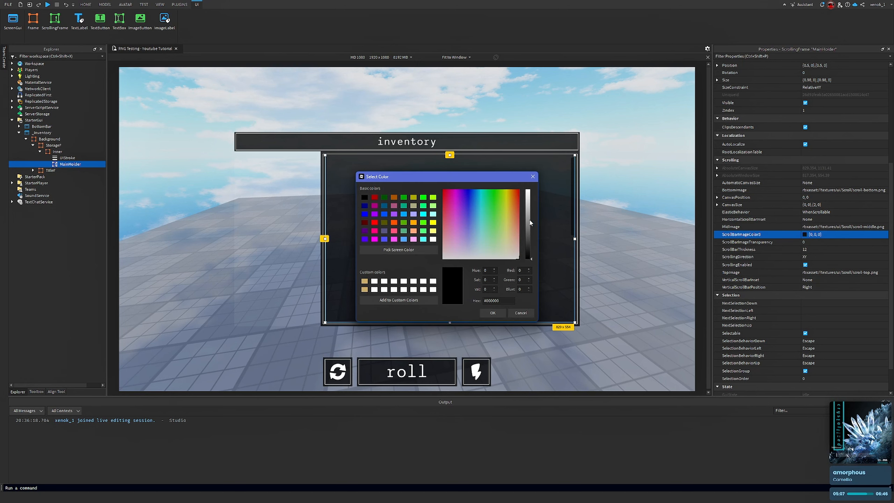
pyautogui.moveTo(531, 222); pyautogui.dragTo(530, 187)
pyautogui.click(492, 312)
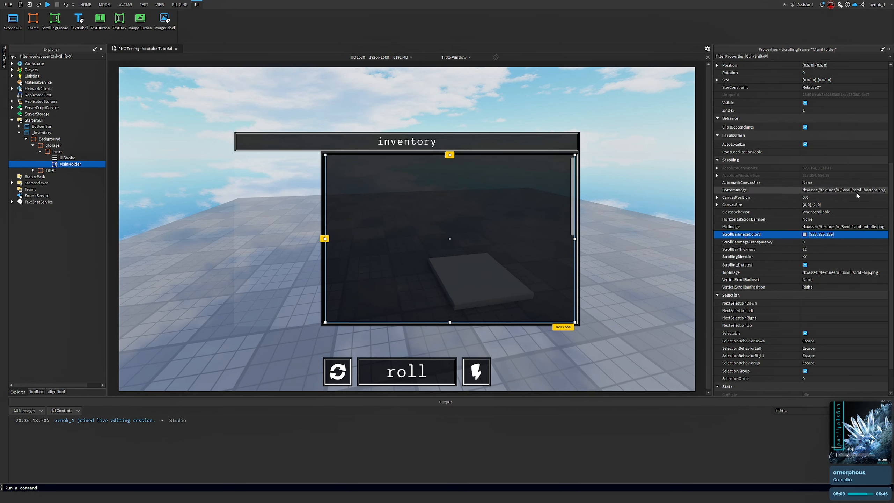
# Make MainHolder's ScrollBarThickness thinner
pyautogui.moveTo(627, 201); pyautogui.dragTo(631, 204, button='right')
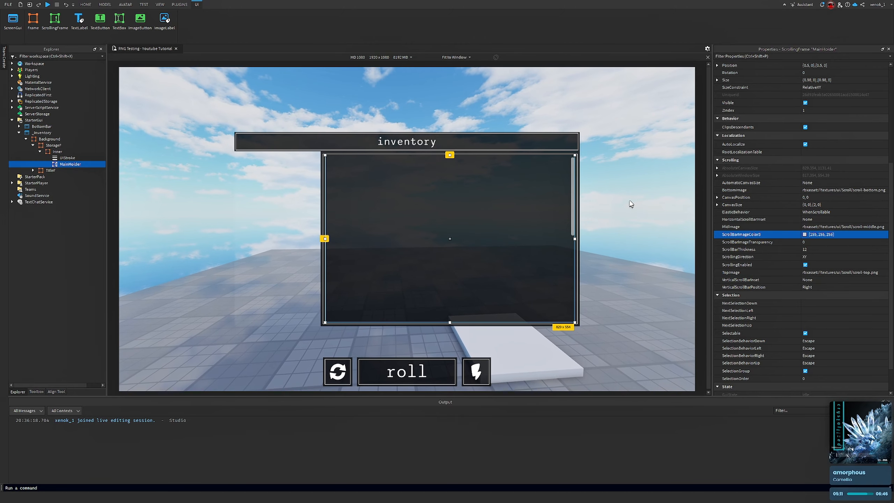
pyautogui.click(841, 250)
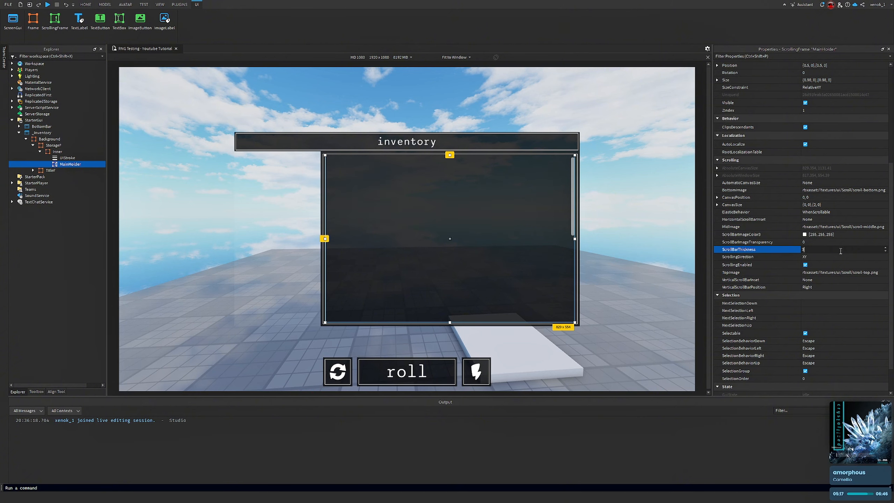
pyautogui.press('Return')
# Test scrolling inside MainHolder in the viewport
pyautogui.click(640, 145)
pyautogui.moveTo(640, 145); pyautogui.dragTo(634, 138, button='right')
pyautogui.scroll(-5, 524, 279)
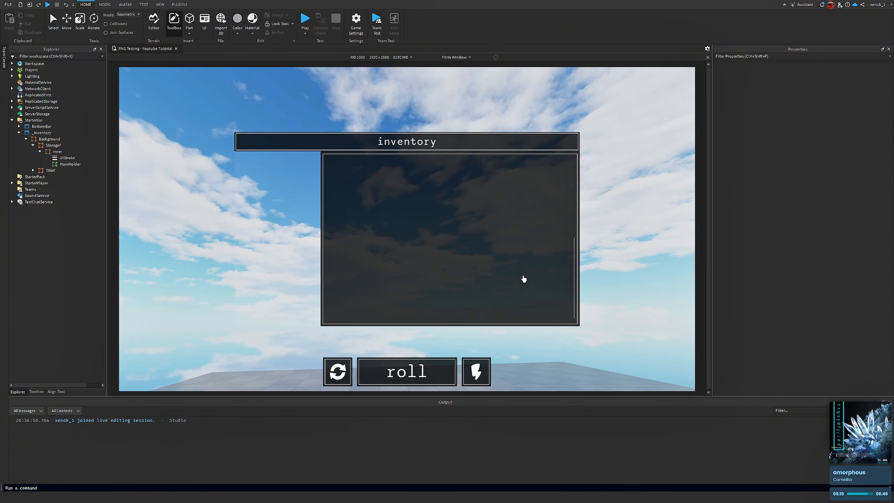
pyautogui.scroll(3, 524, 279)
pyautogui.scroll(-3, 522, 273)
pyautogui.scroll(5, 509, 261)
pyautogui.scroll(-5, 505, 262)
pyautogui.scroll(5, 503, 261)
pyautogui.scroll(-2, 500, 258)
pyautogui.scroll(2, 500, 258)
pyautogui.scroll(-2, 500, 258)
pyautogui.scroll(2, 498, 259)
pyautogui.scroll(-5, 499, 261)
# Inspect the properties of MainHolder, Inner, Storage and Background in turn
pyautogui.click(64, 164)
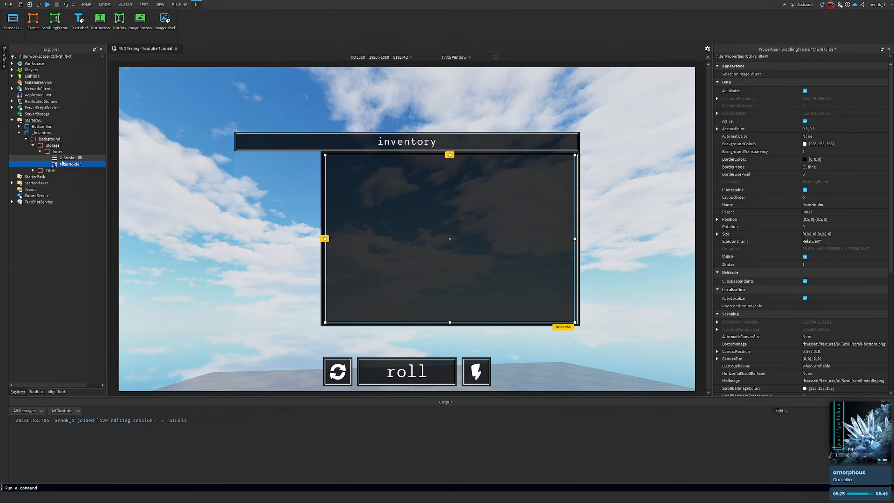
pyautogui.moveTo(187, 84)
pyautogui.mouseDown(button='right')
pyautogui.moveTo(196, 118)
pyautogui.moveTo(187, 83)
pyautogui.mouseUp(button='right')
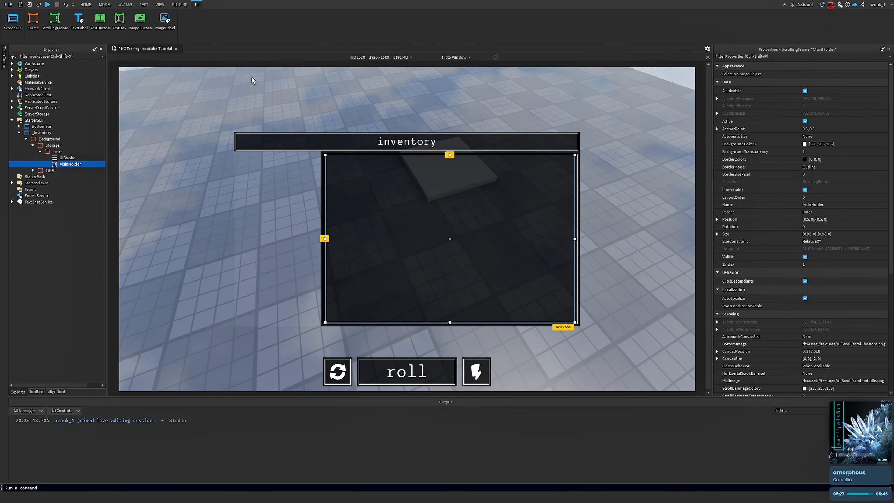
pyautogui.moveTo(242, 79); pyautogui.dragTo(170, 99, button='right')
pyautogui.click(171, 99)
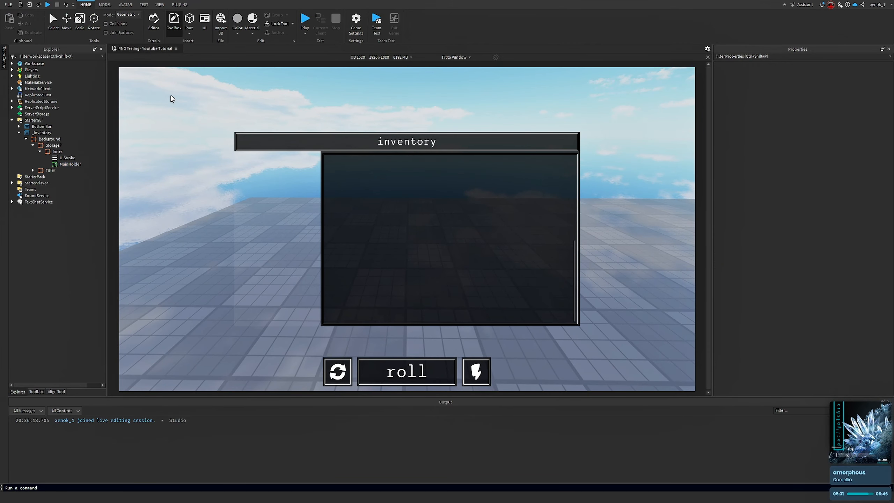
pyautogui.scroll(3, 529, 293)
pyautogui.scroll(-3, 521, 292)
pyautogui.scroll(3, 514, 290)
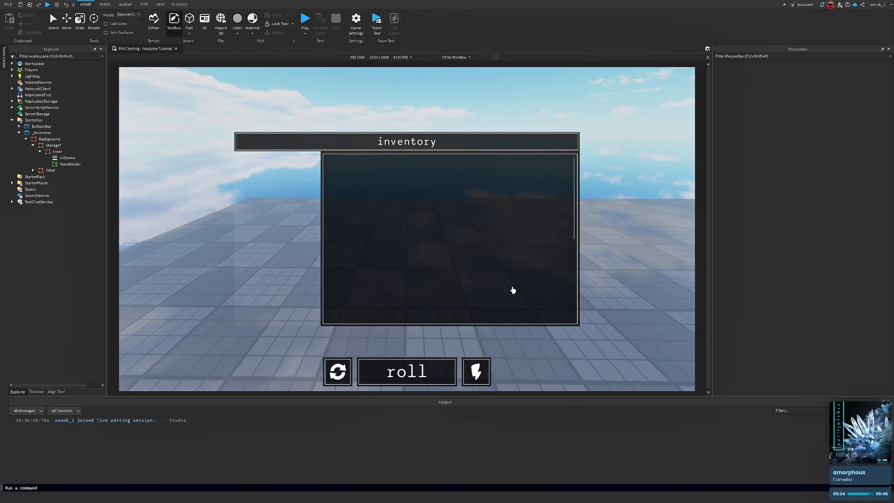
pyautogui.click(70, 164)
pyautogui.scroll(-8, 826, 212)
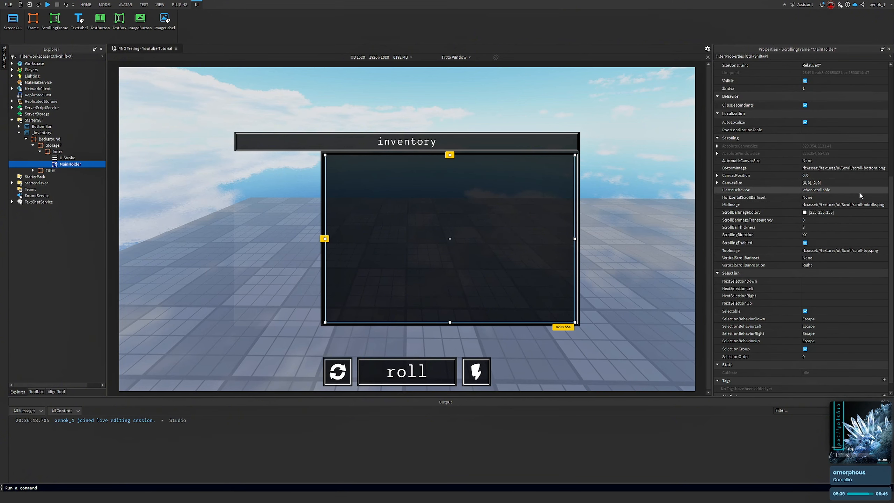
pyautogui.click(57, 152)
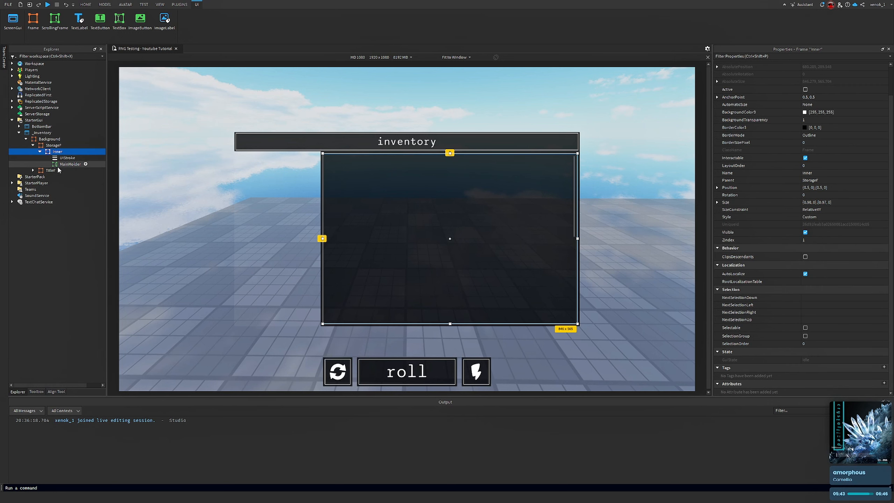
pyautogui.click(67, 164)
pyautogui.click(52, 145)
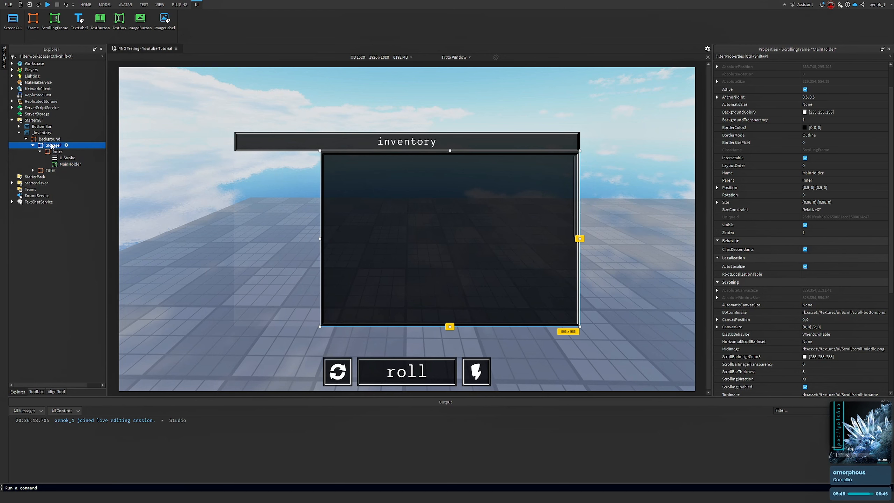
pyautogui.click(52, 151)
pyautogui.click(50, 139)
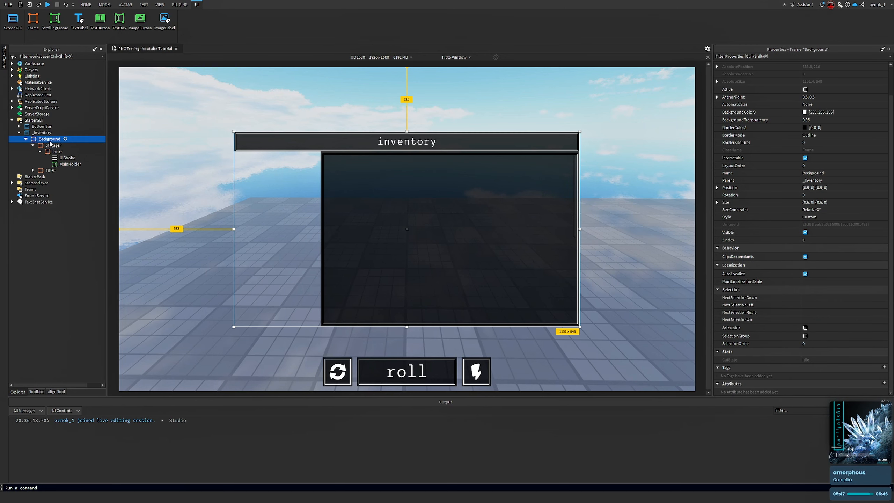
pyautogui.click(49, 146)
pyautogui.click(54, 152)
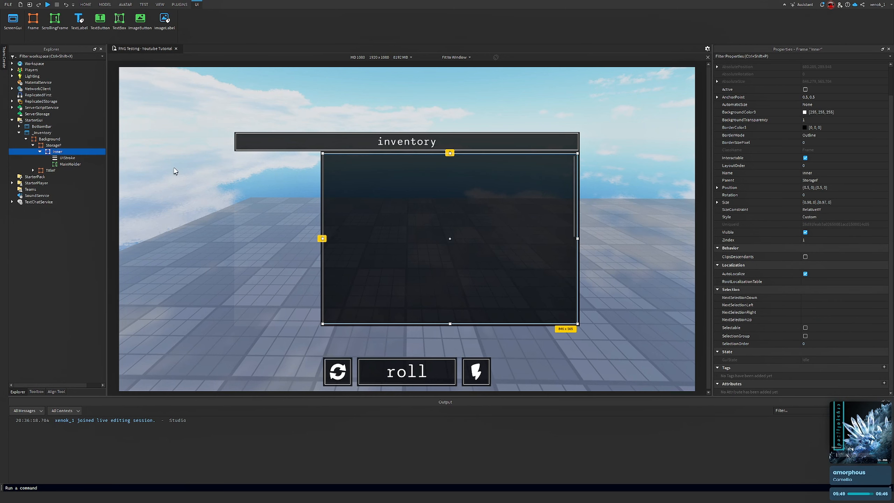
# Set the Inner frame's Size Y scale to 0.85
pyautogui.click(836, 203)
pyautogui.click(826, 202)
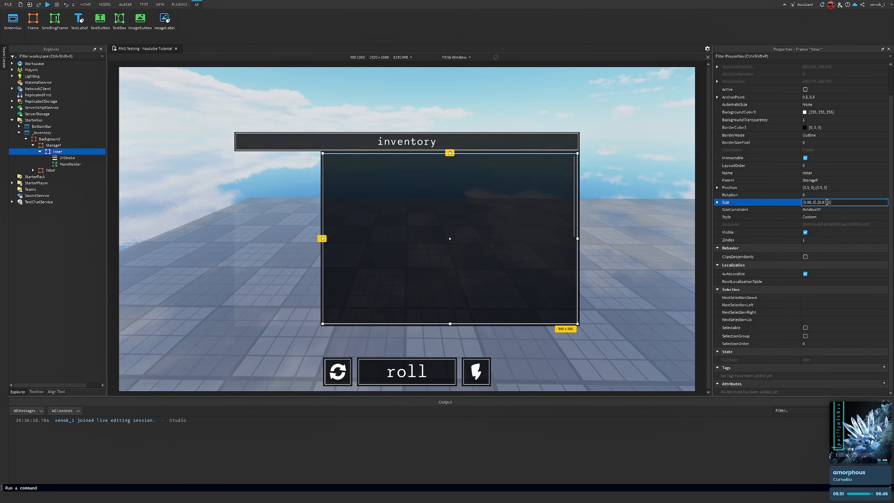
pyautogui.press('BackSpace')
pyautogui.press('BackSpace')
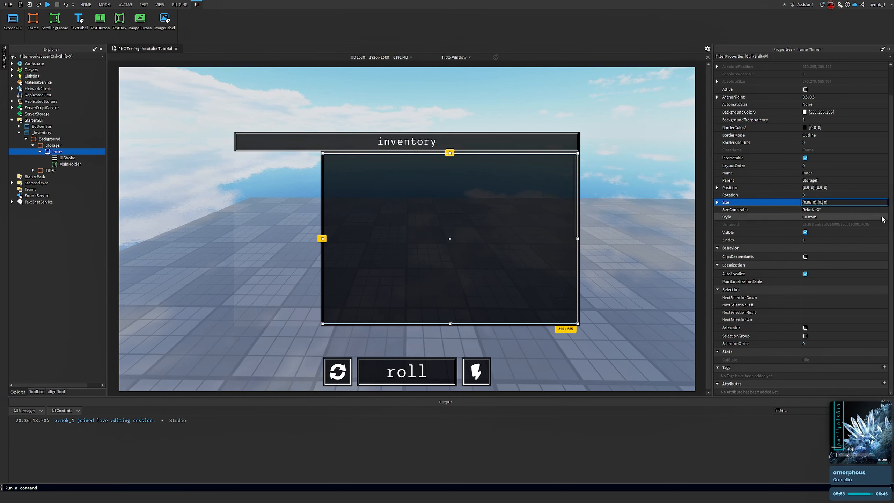
pyautogui.write('85')
pyautogui.press('Return')
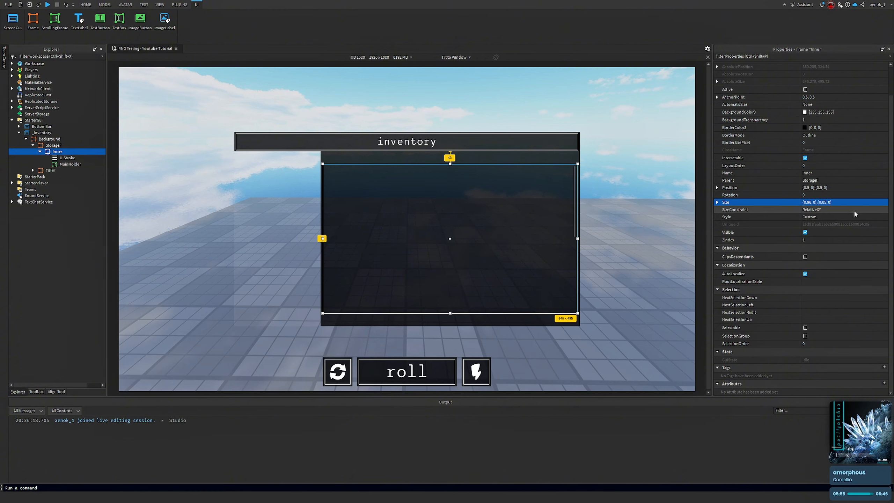
# Set the Inner frame's Size to {0.98, 0},{0.93, 0}
pyautogui.click(846, 204)
pyautogui.click(824, 202)
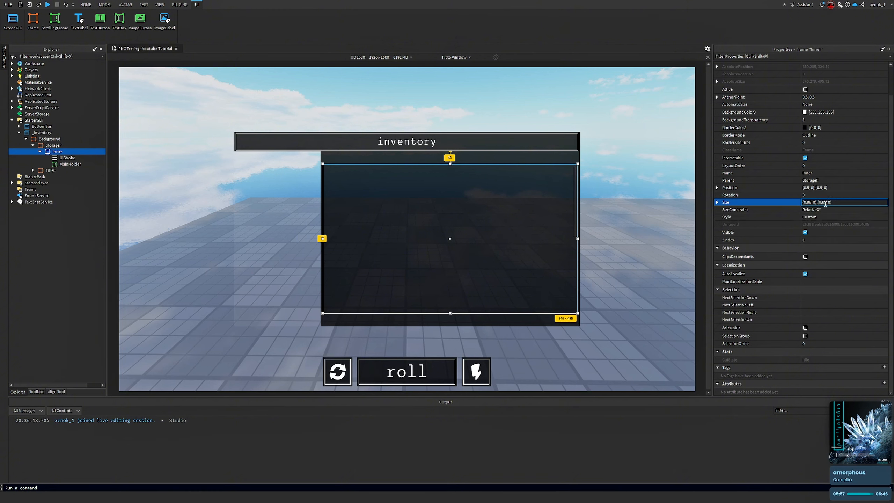
pyautogui.press('BackSpace')
pyautogui.press('BackSpace')
pyautogui.write('93')
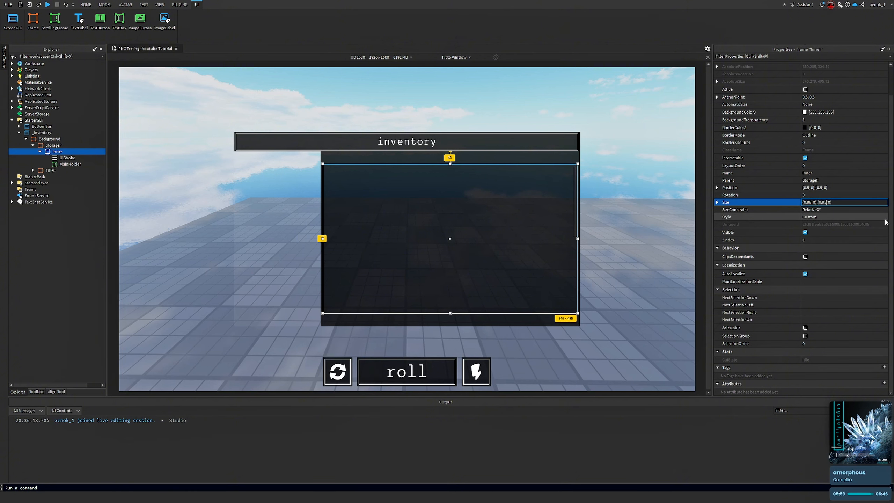
pyautogui.press('Return')
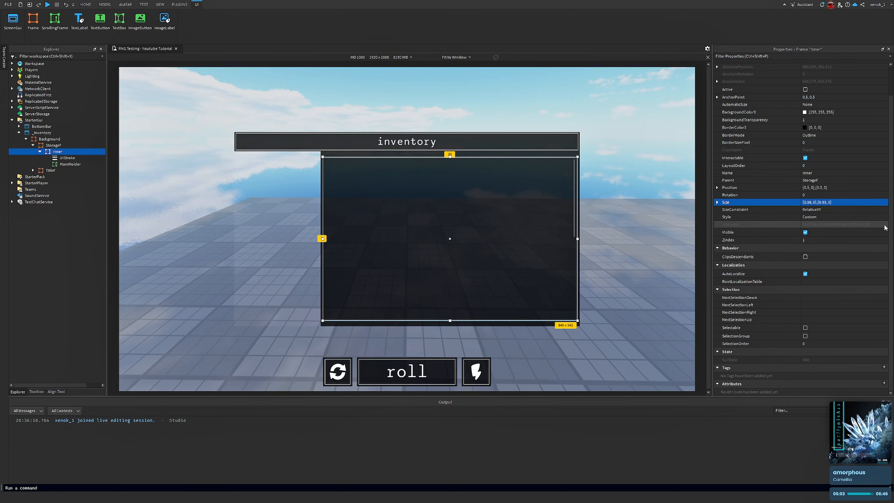
# Try the Inner frame's Position Y scale at 0.55 and then 0.53
pyautogui.click(821, 185)
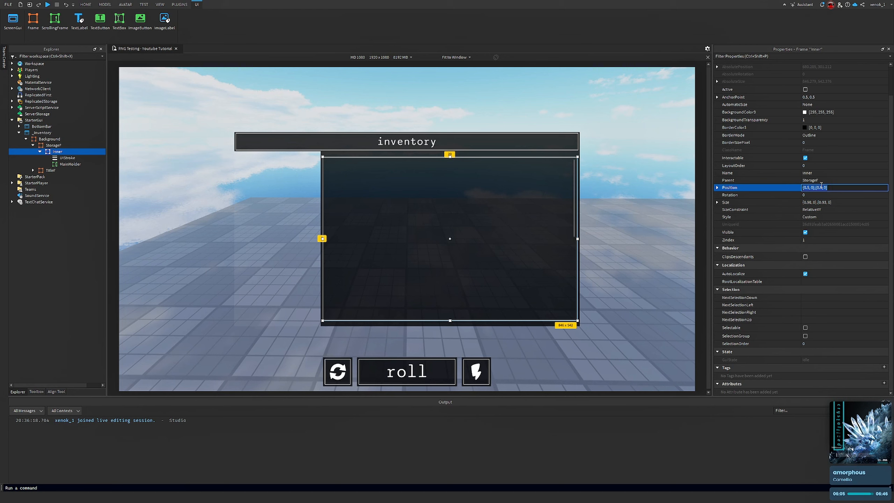
pyautogui.click(821, 186)
pyautogui.write('5')
pyautogui.press('Return')
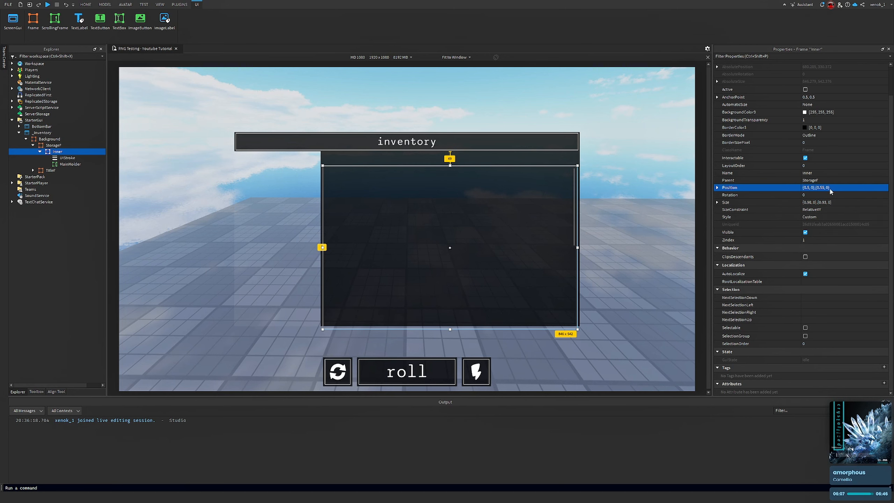
pyautogui.click(829, 188)
pyautogui.click(824, 187)
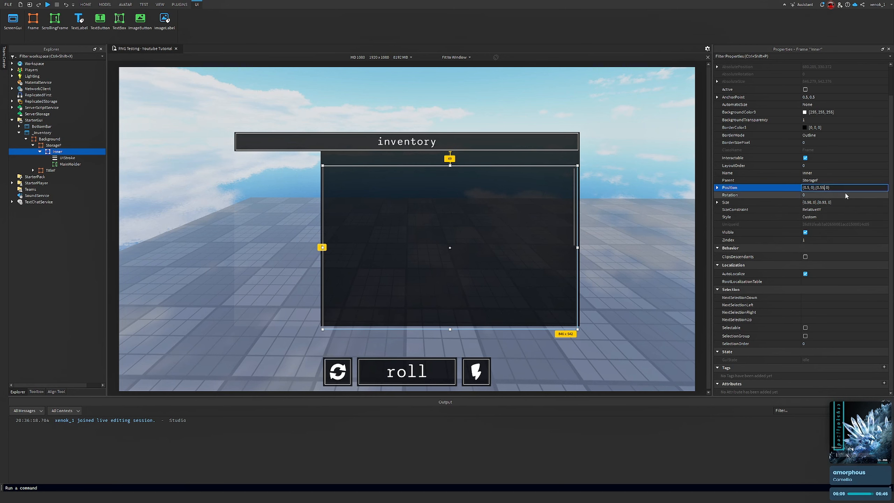
pyautogui.write('3')
pyautogui.press('Return')
# Set the Inner frame's Position Y scale to 0.525
pyautogui.click(817, 187)
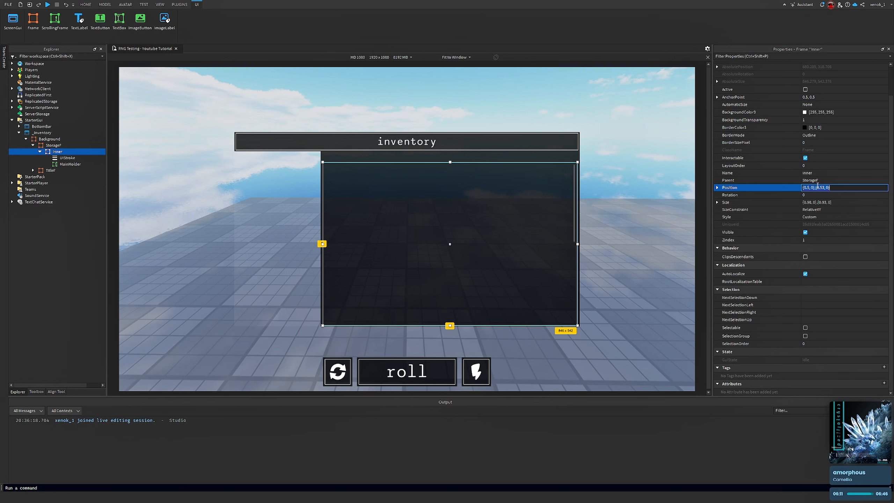
pyautogui.click(828, 188)
pyautogui.press('BackSpace')
pyautogui.write('25')
pyautogui.press('Return')
# Reselect the Inner frame and set its Position to {0.5, 0},{0.522, 0}
pyautogui.click(644, 245)
pyautogui.moveTo(644, 241); pyautogui.dragTo(609, 265, button='right')
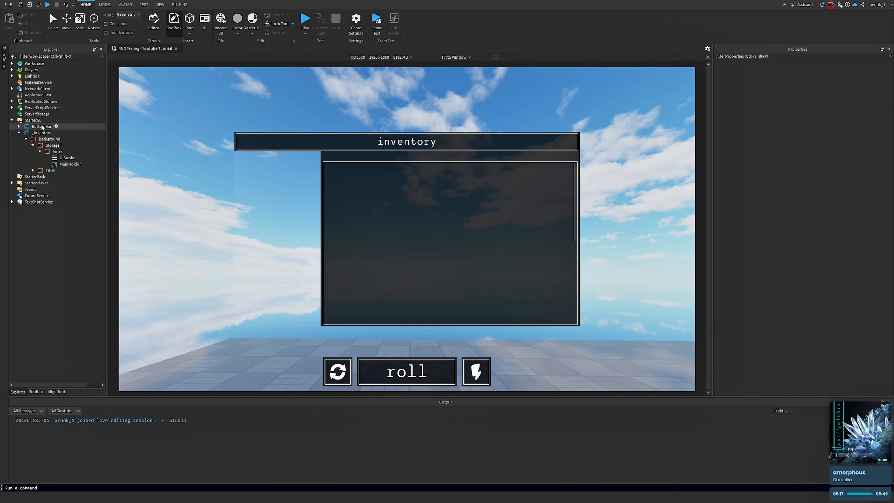
pyautogui.click(56, 165)
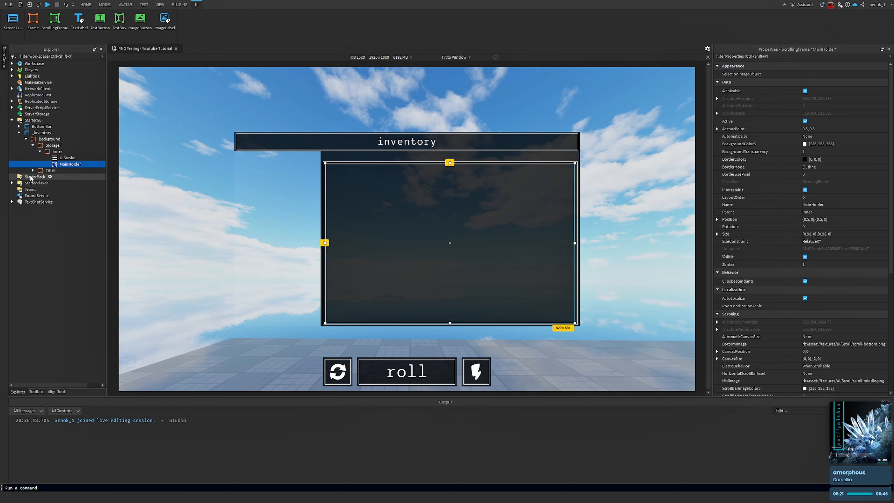
pyautogui.click(60, 152)
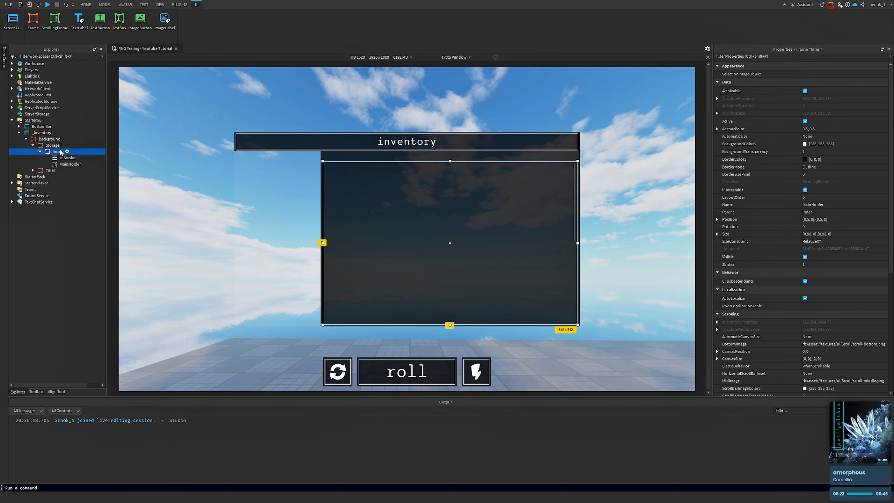
pyautogui.click(841, 234)
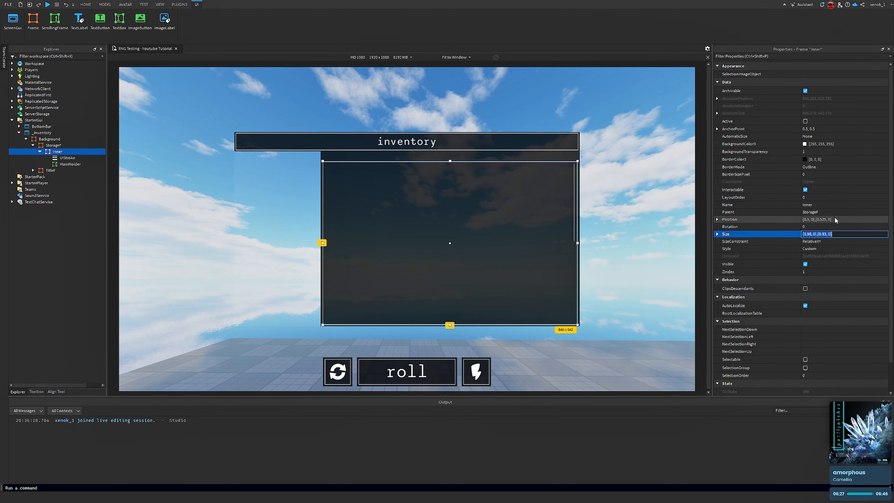
pyautogui.click(828, 219)
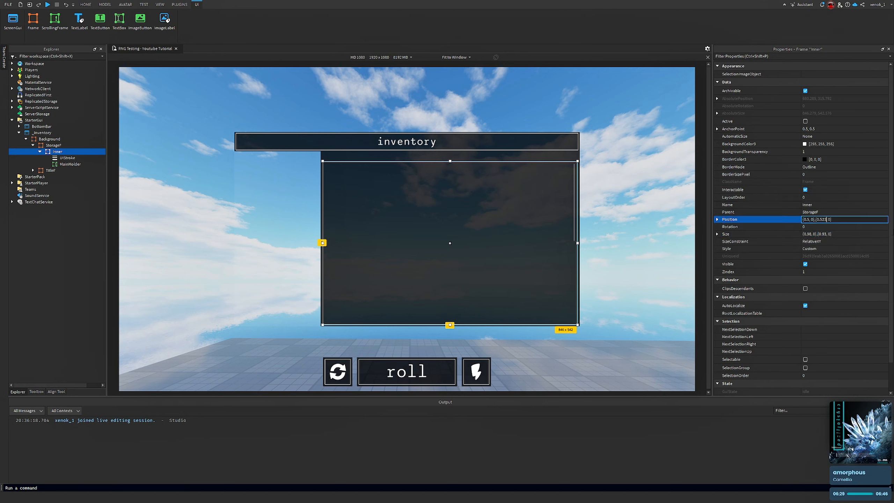
pyautogui.press('Return')
pyautogui.click(833, 219)
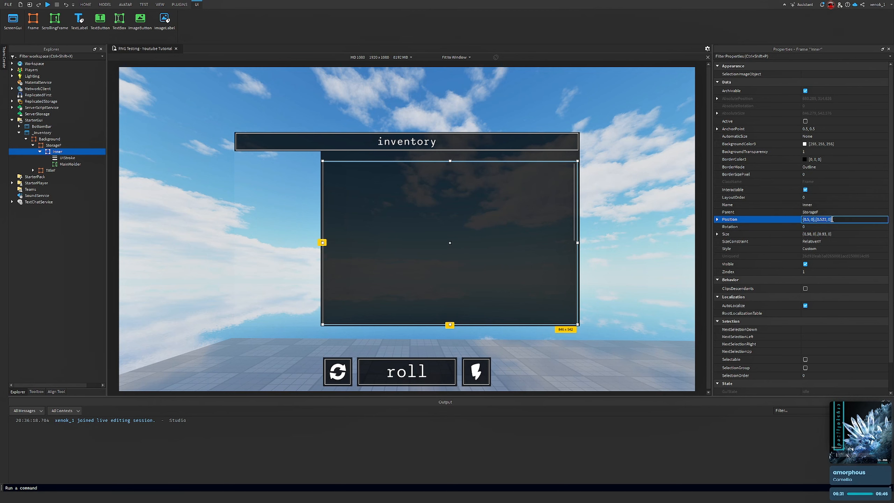
pyautogui.press('BackSpace')
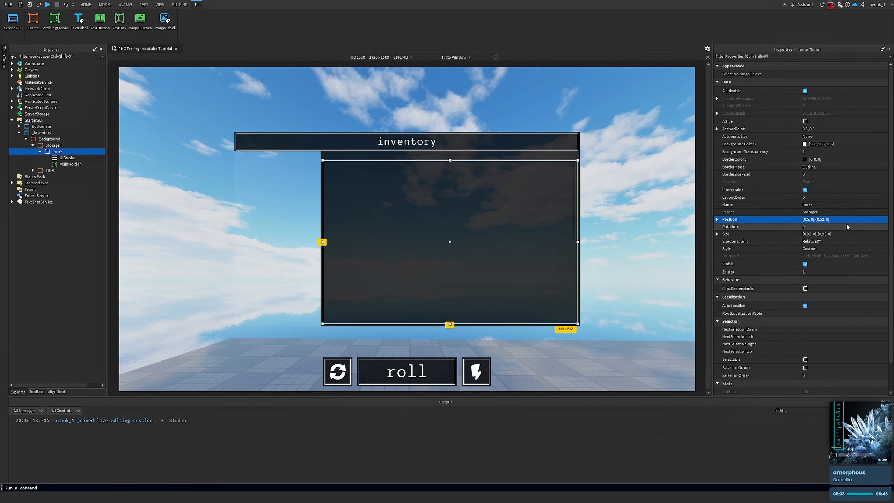
pyautogui.write('2')
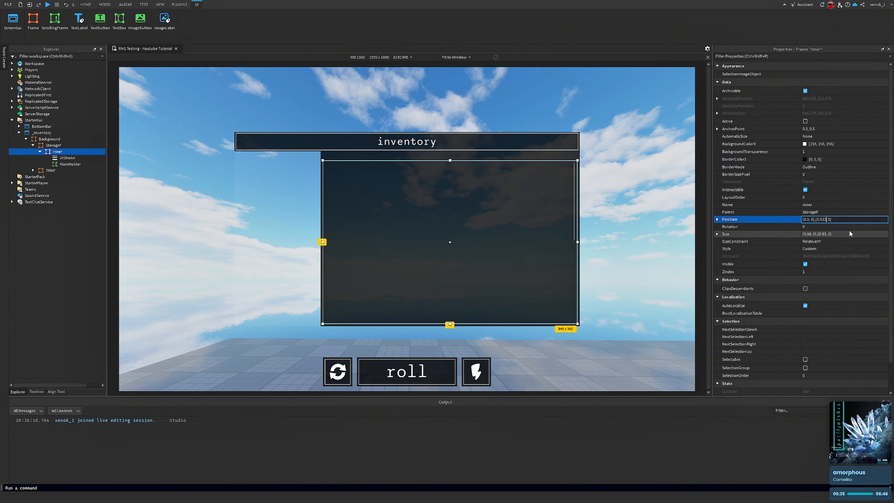
pyautogui.press('Return')
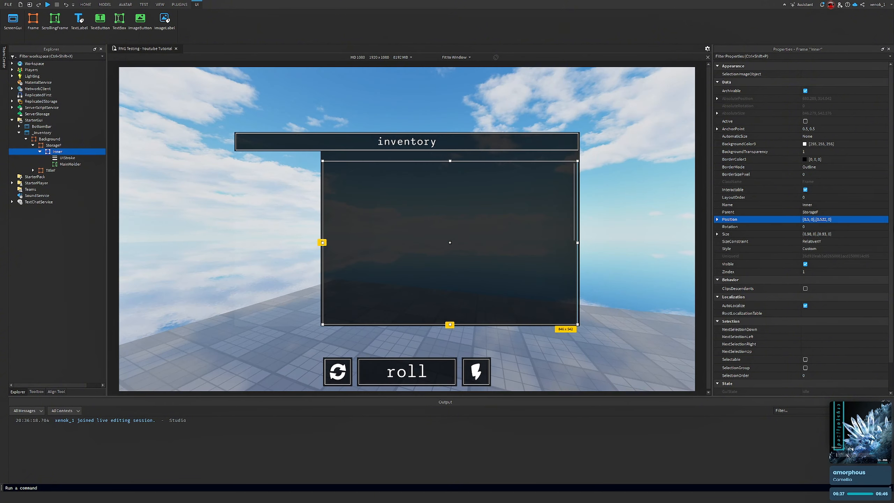
# Start editing the Inner frame's Position Y scale again
pyautogui.click(854, 219)
pyautogui.click(828, 219)
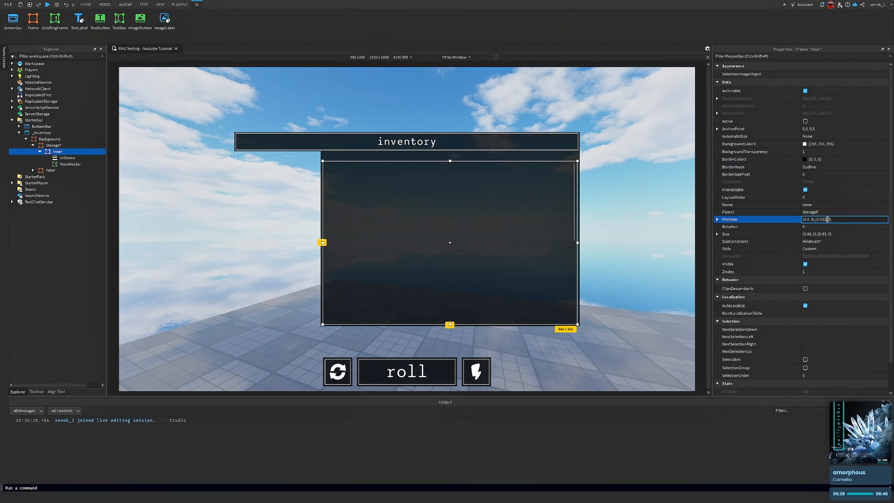
pyautogui.press('BackSpace')
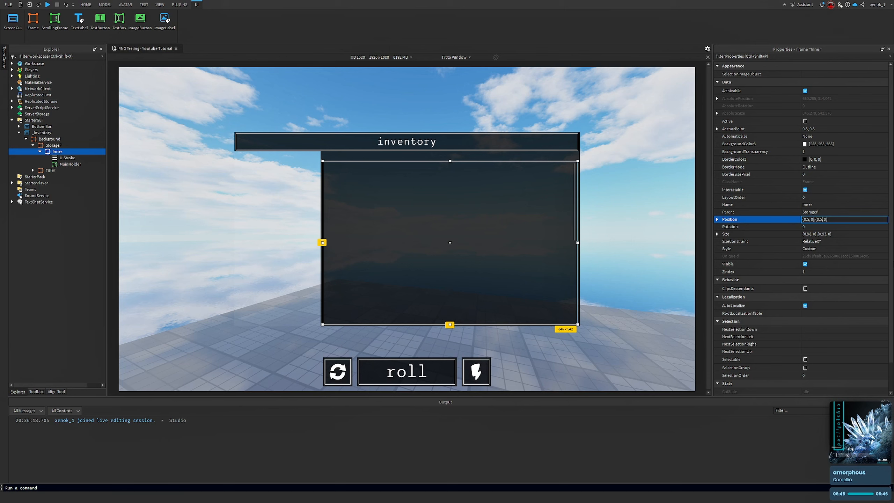
# Set the Inner frame's Position Y scale to 0.478
pyautogui.press('BackSpace')
pyautogui.write('478')
pyautogui.press('Return')
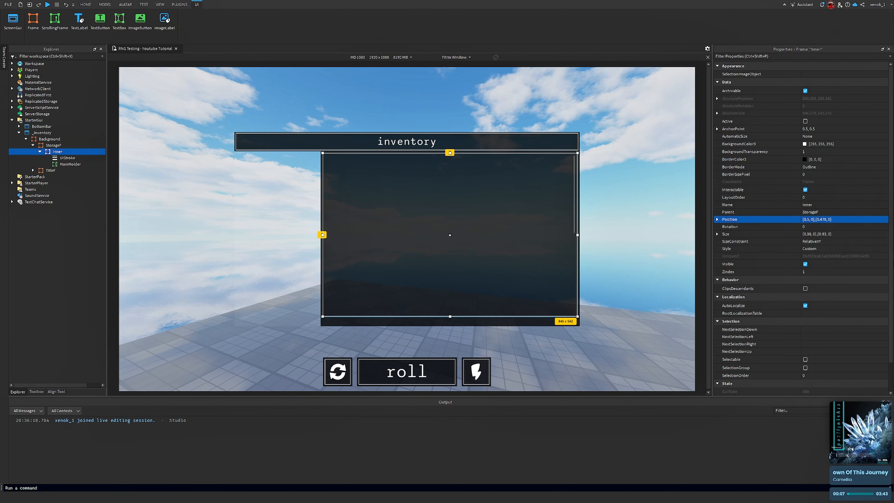
# Reselect the Inner frame and set its Size Y scale to 0.9
pyautogui.moveTo(689, 311); pyautogui.dragTo(687, 309, button='right')
pyautogui.click(643, 324)
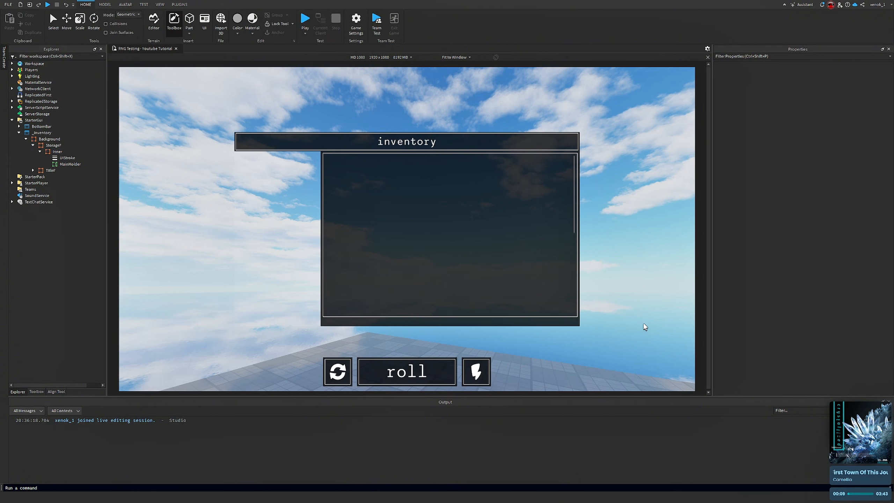
pyautogui.click(67, 165)
pyautogui.click(57, 152)
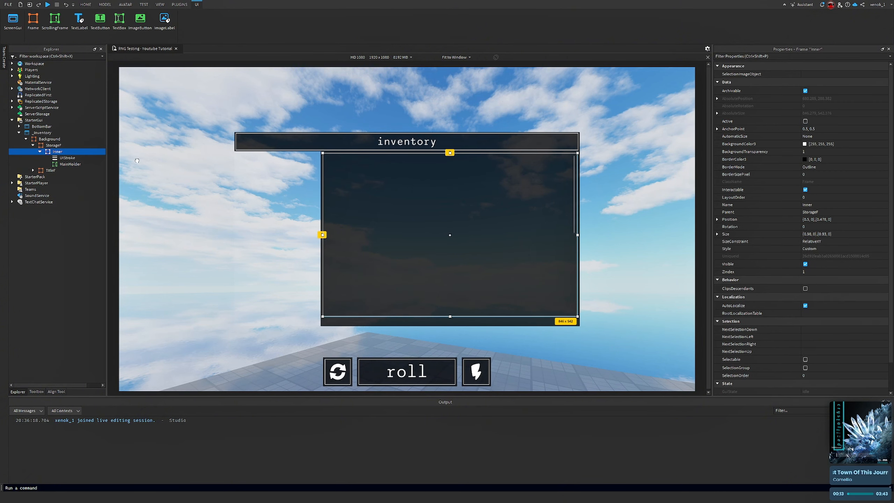
pyautogui.click(855, 234)
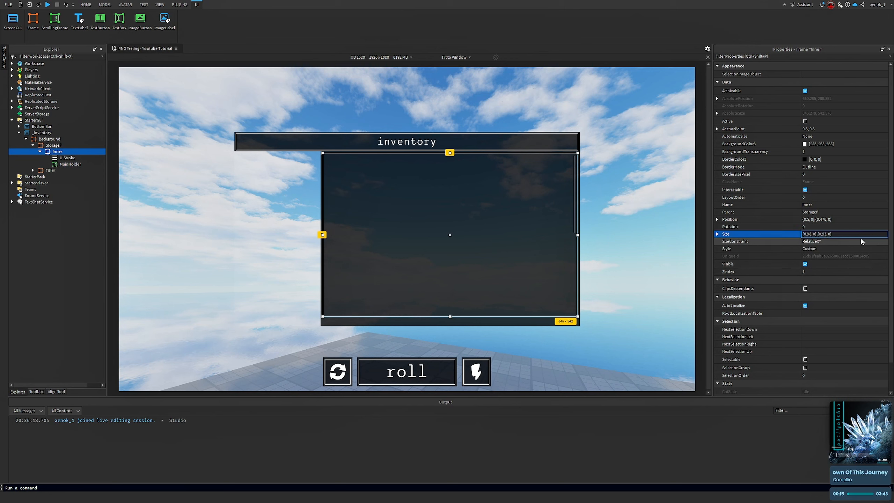
pyautogui.press('BackSpace')
pyautogui.press('Return')
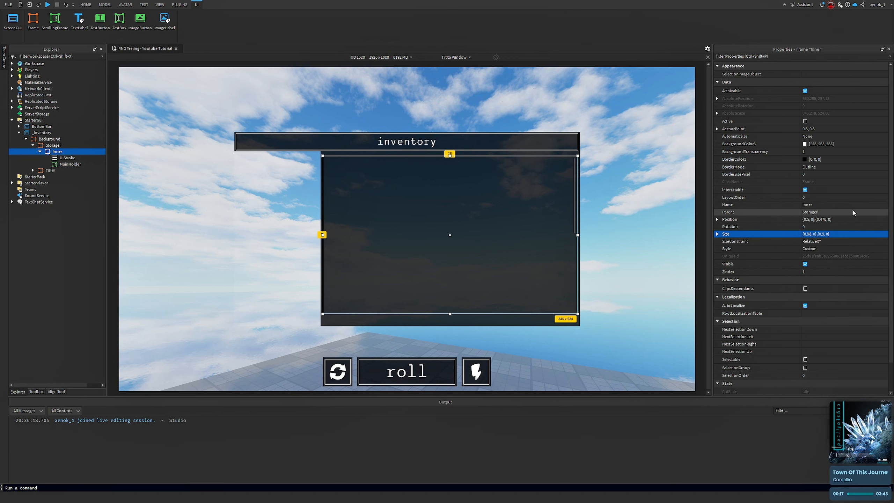
# Try the Inner frame's Position Y scale at 0.525, 0.527 and then 0.57
pyautogui.click(833, 218)
pyautogui.press('BackSpace')
pyautogui.press('BackSpace')
pyautogui.press('BackSpace')
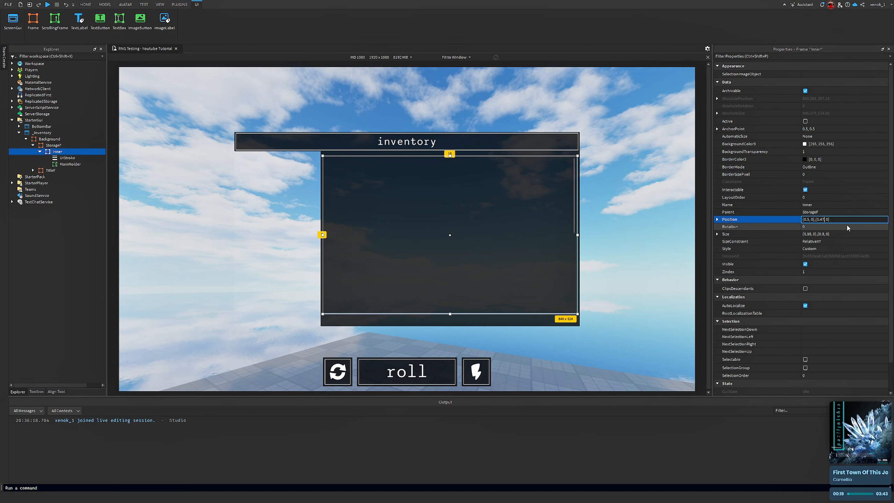
pyautogui.write('525')
pyautogui.press('Return')
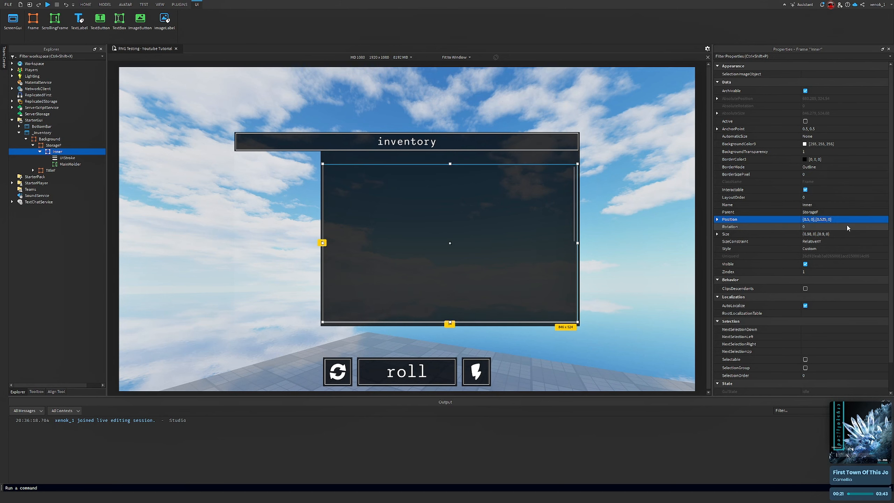
pyautogui.click(828, 220)
pyautogui.click(826, 219)
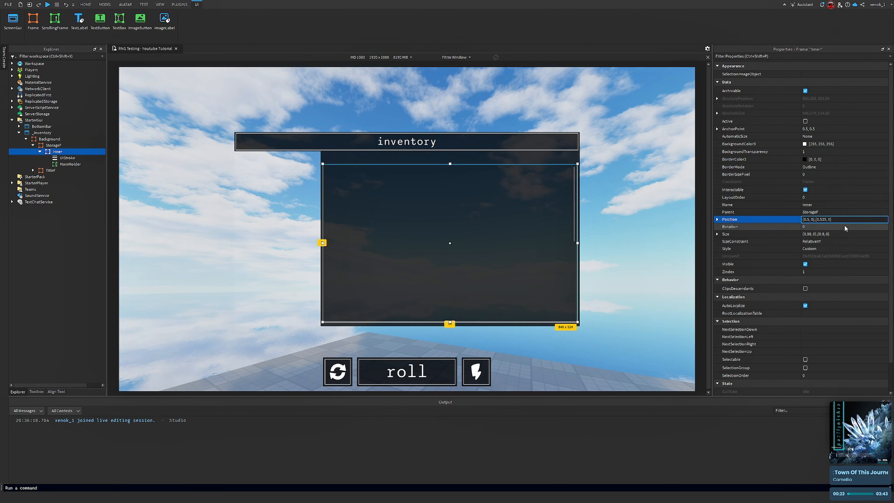
pyautogui.press('BackSpace')
pyautogui.write('7')
pyautogui.press('Return')
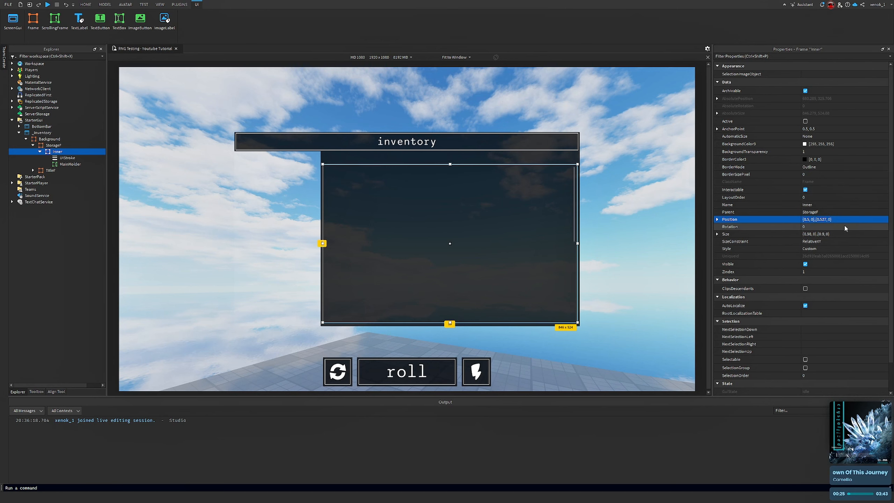
pyautogui.click(848, 220)
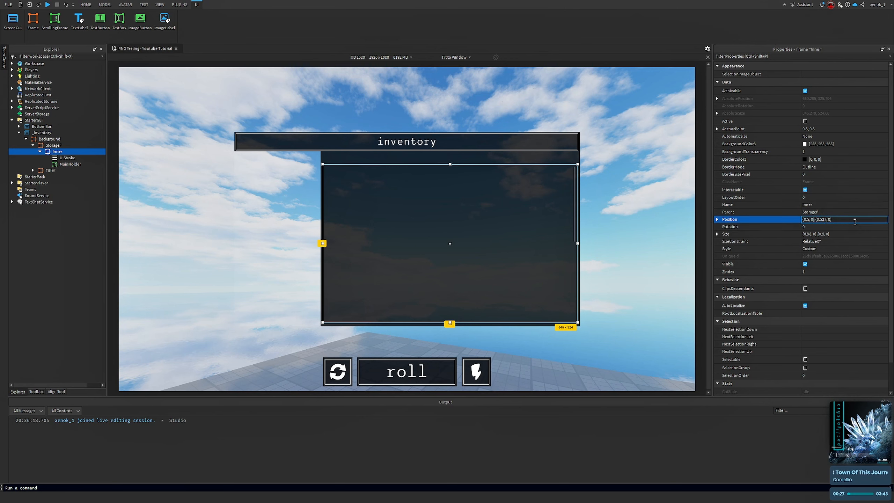
pyautogui.write('7')
pyautogui.press('Return')
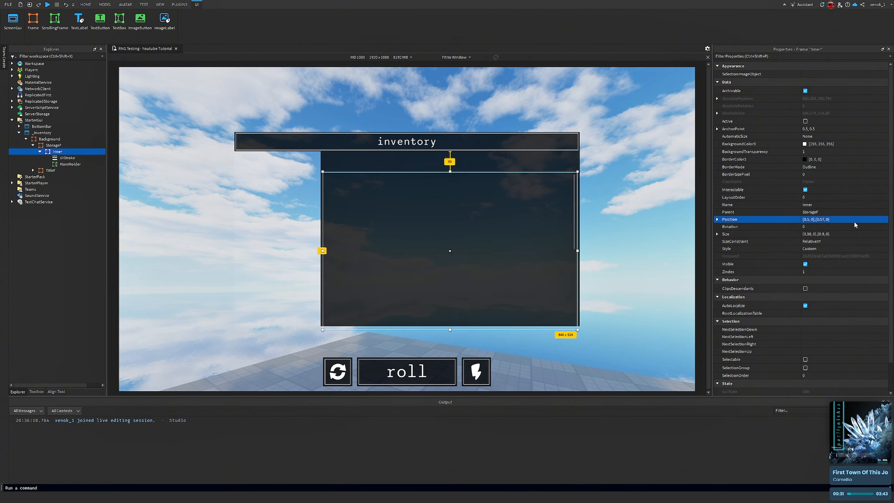
# Set the Inner frame's Position Y scale to 0.54
pyautogui.click(850, 220)
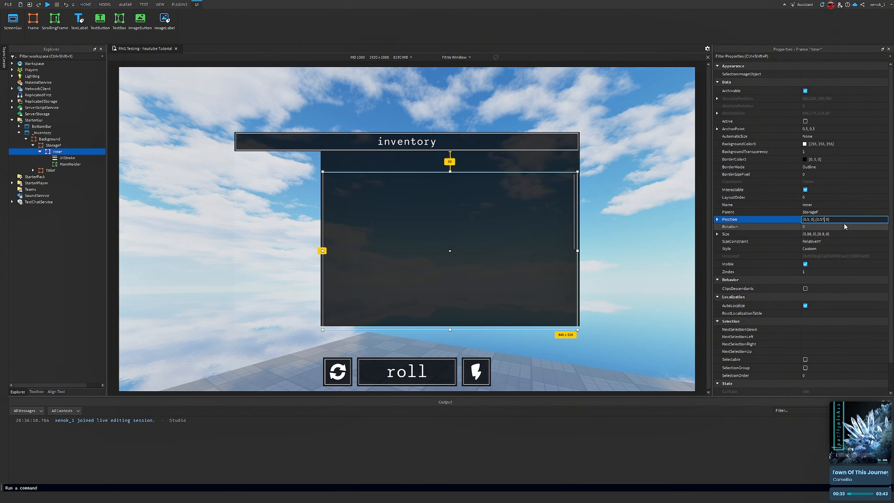
pyautogui.press('BackSpace')
pyautogui.write('5')
pyautogui.press('BackSpace')
pyautogui.write('4')
pyautogui.press('Return')
pyautogui.click(630, 227)
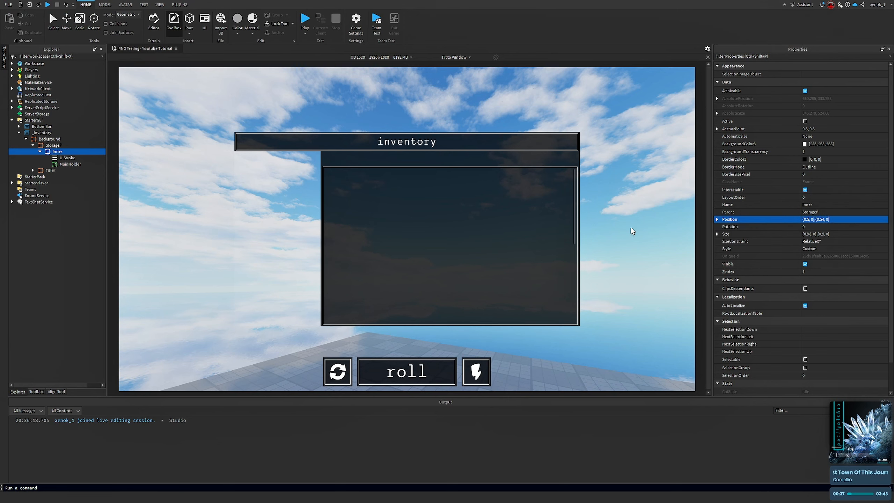
# Reselect the Inner frame and set its Position Y scale to 0.46
pyautogui.click(53, 152)
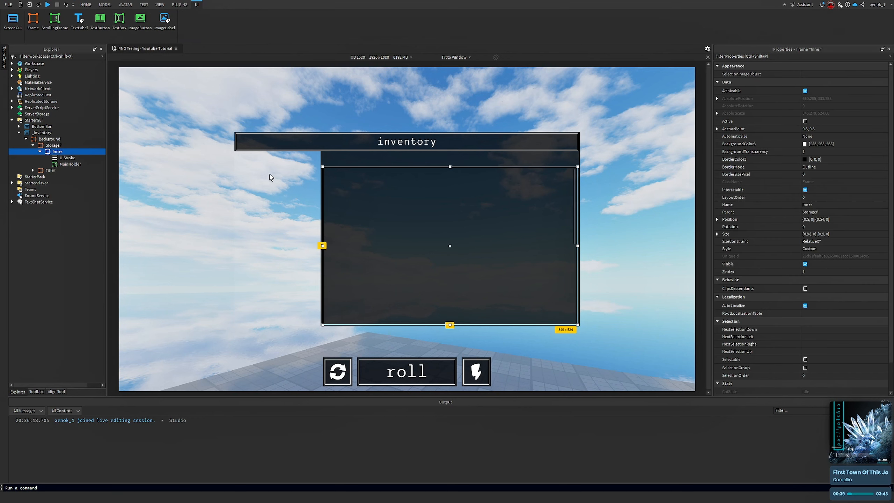
pyautogui.click(839, 222)
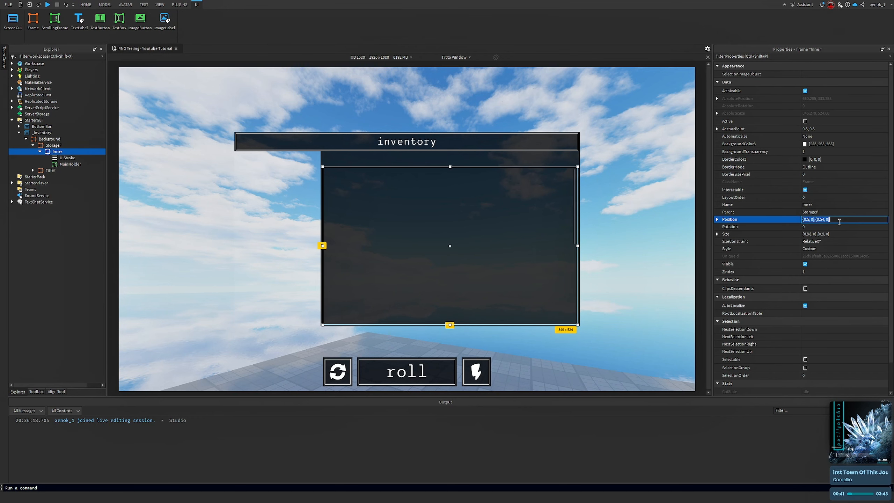
pyautogui.click(826, 221)
pyautogui.press('BackSpace')
pyautogui.press('BackSpace')
pyautogui.write('45')
pyautogui.press('Return')
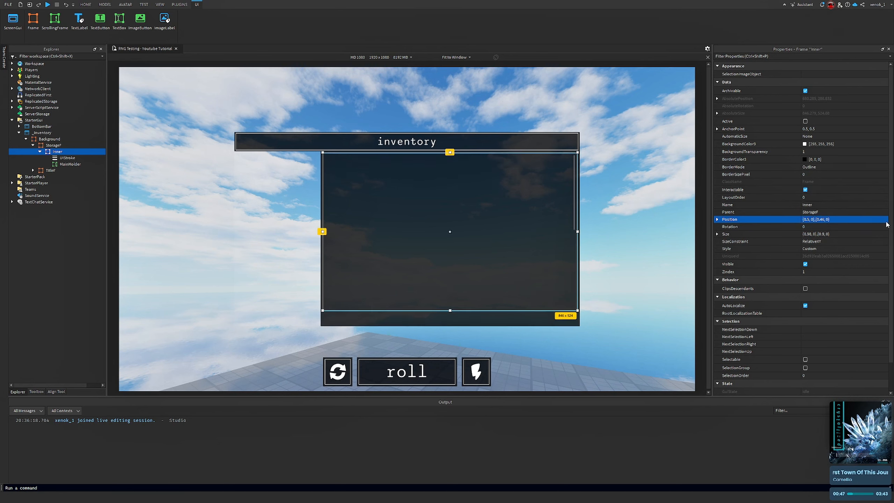
pyautogui.click(646, 302)
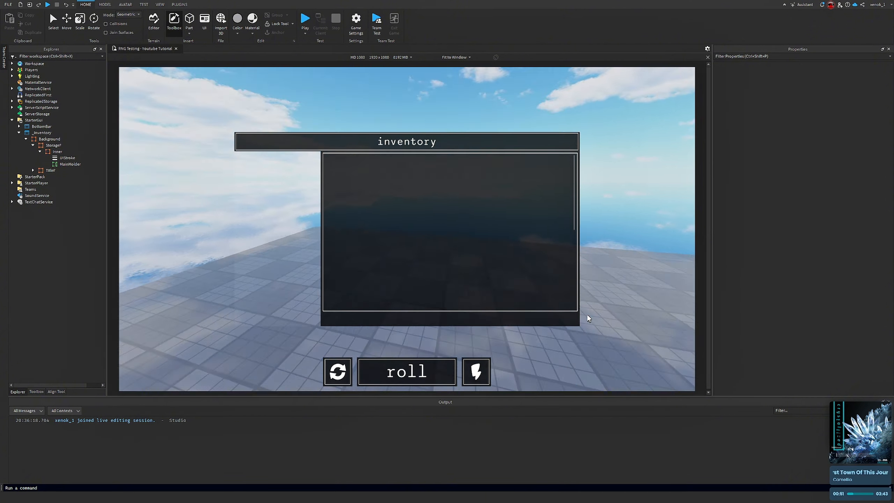
# Insert a new Frame into the StorageF frame
pyautogui.moveTo(584, 315); pyautogui.dragTo(606, 311, button='right')
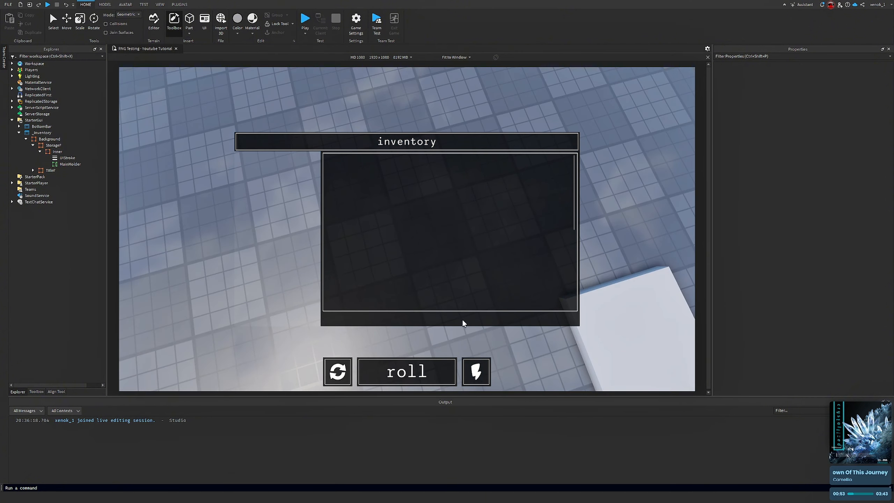
pyautogui.moveTo(252, 268); pyautogui.dragTo(202, 190, button='right')
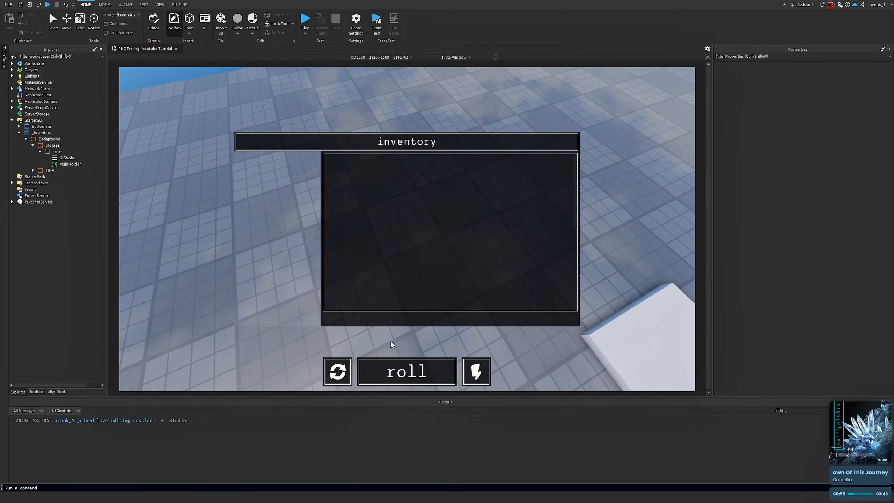
pyautogui.click(56, 145)
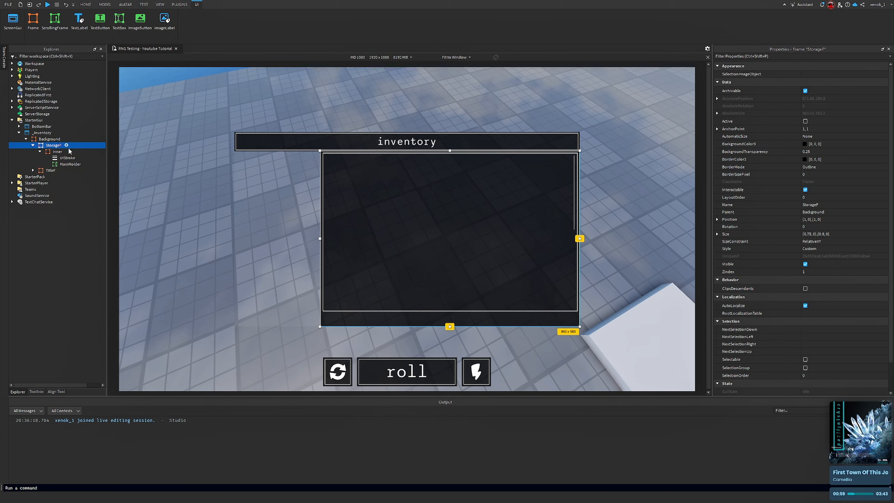
pyautogui.click(66, 145)
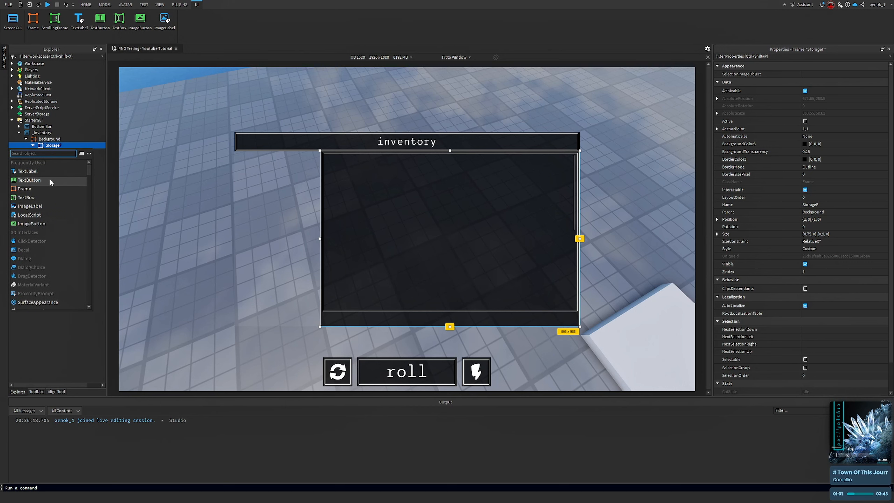
pyautogui.click(37, 190)
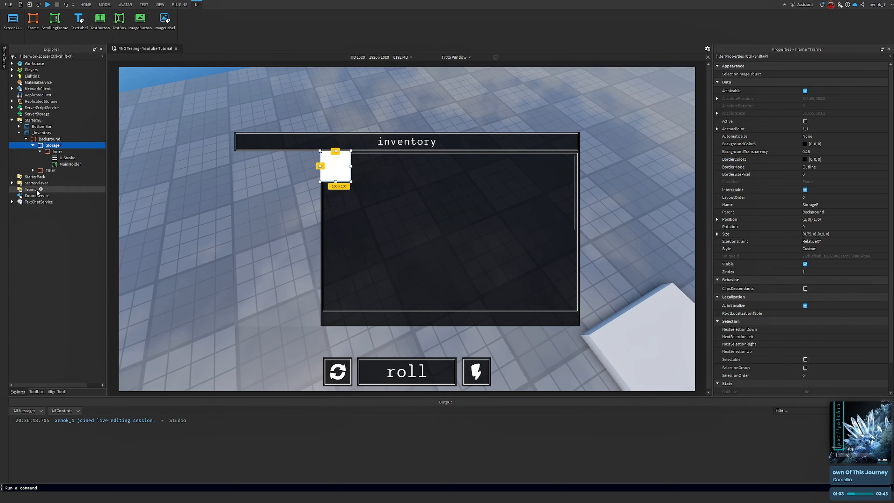
# Rename the new frame SearchBar
pyautogui.rightClick(50, 150)
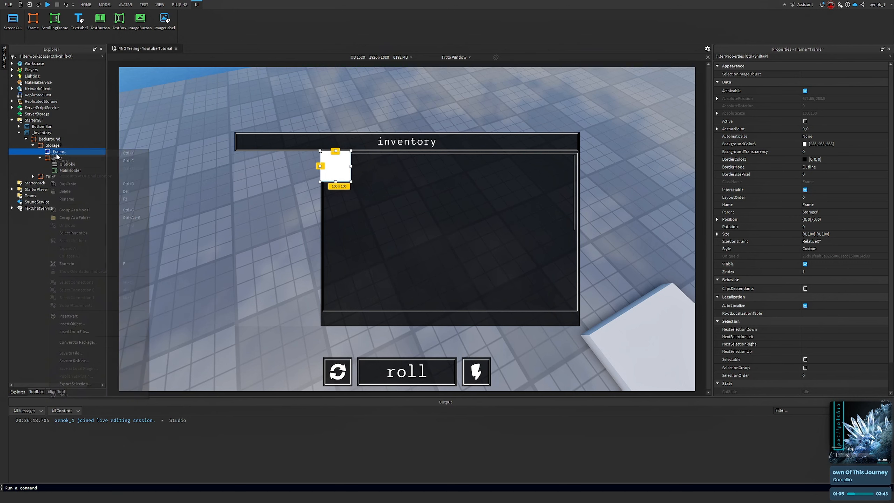
pyautogui.click(93, 200)
pyautogui.write('Searc')
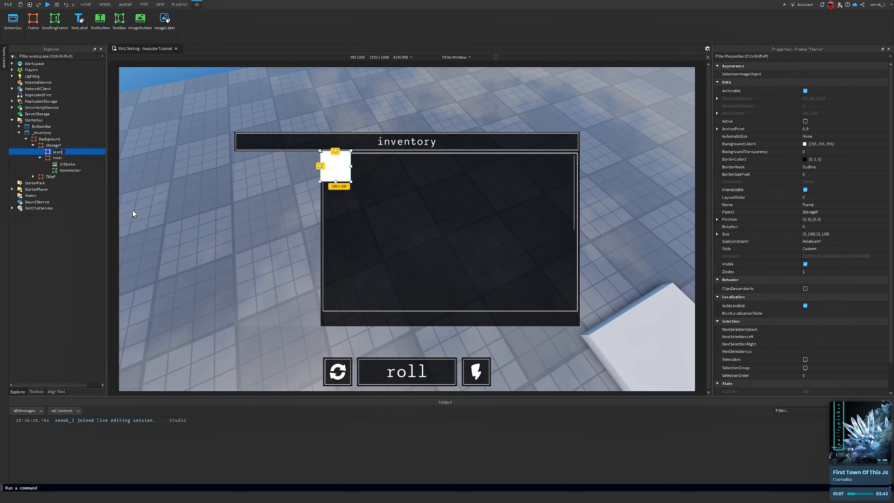
pyautogui.write('hBar')
pyautogui.press('Return')
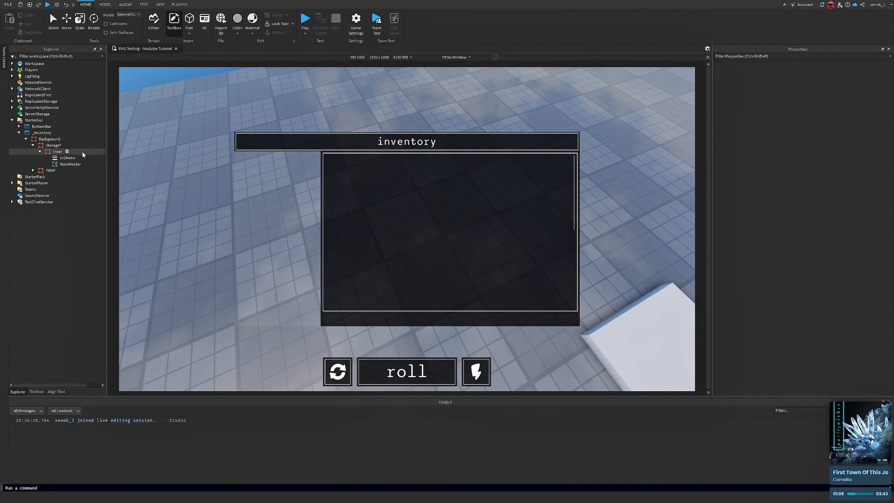
# Reselect the Inner frame and set its Position Y scale back to 0.54
pyautogui.click(44, 153)
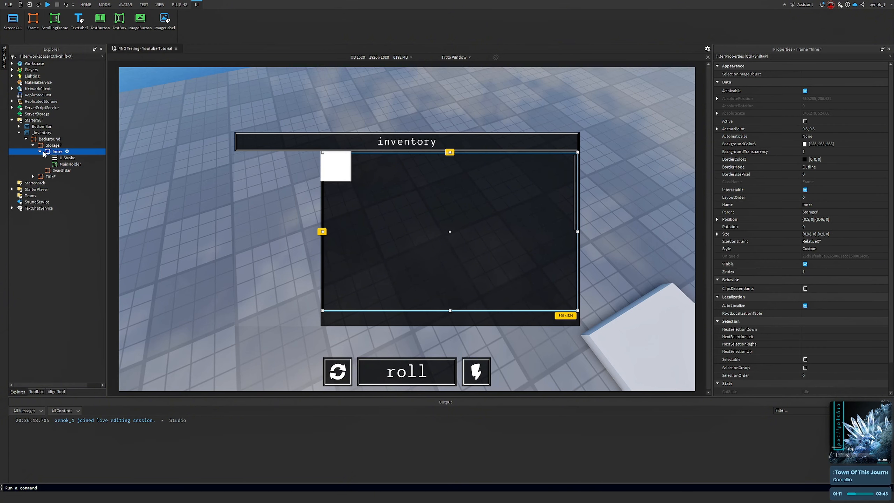
pyautogui.click(835, 218)
pyautogui.press('BackSpace')
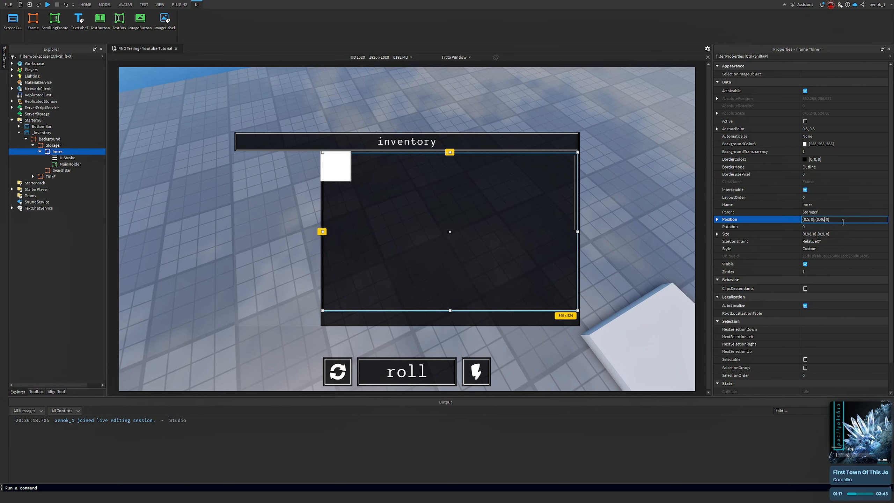
pyautogui.write('54')
pyautogui.press('Return')
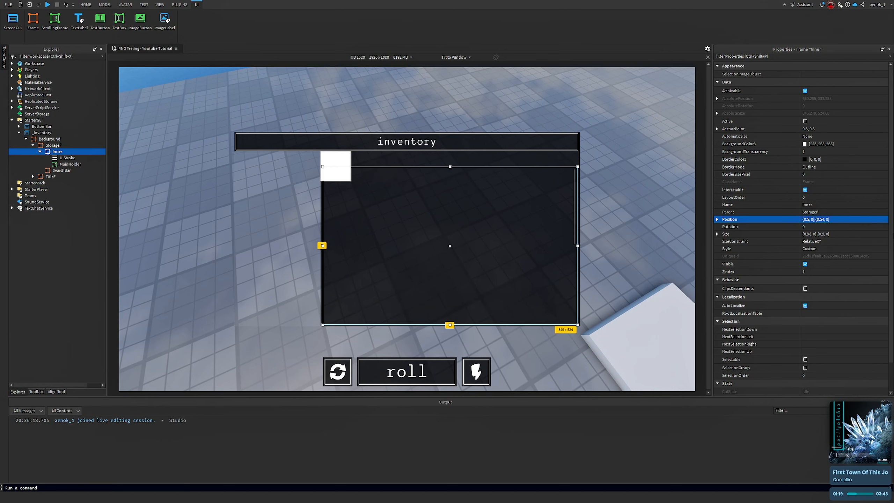
pyautogui.click(629, 216)
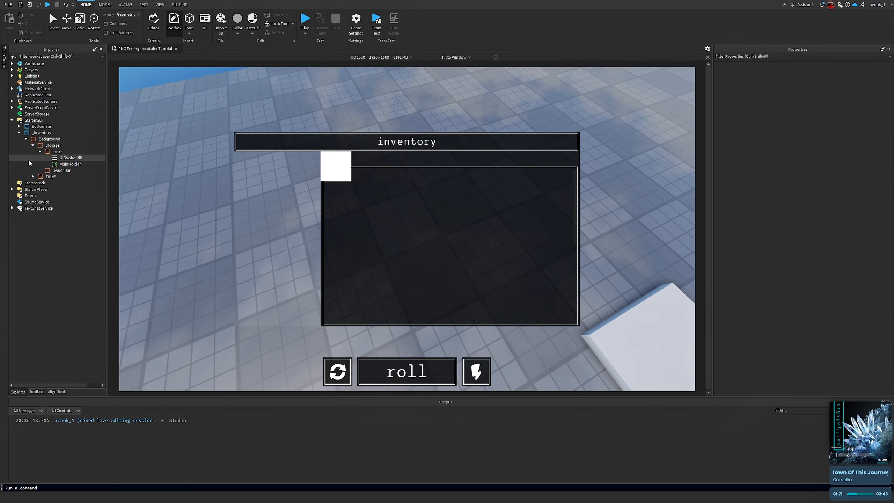
# Rename the SearchBar frame to SearchBarF
pyautogui.click(63, 164)
pyautogui.click(39, 151)
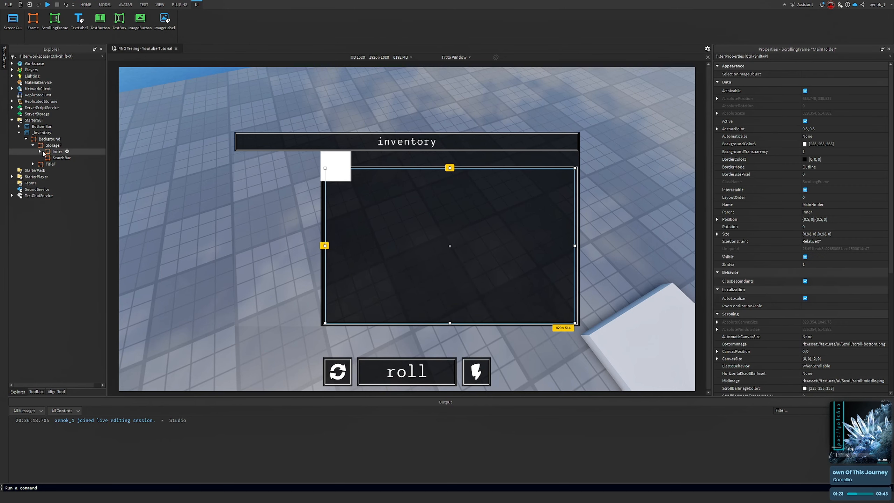
pyautogui.rightClick(60, 157)
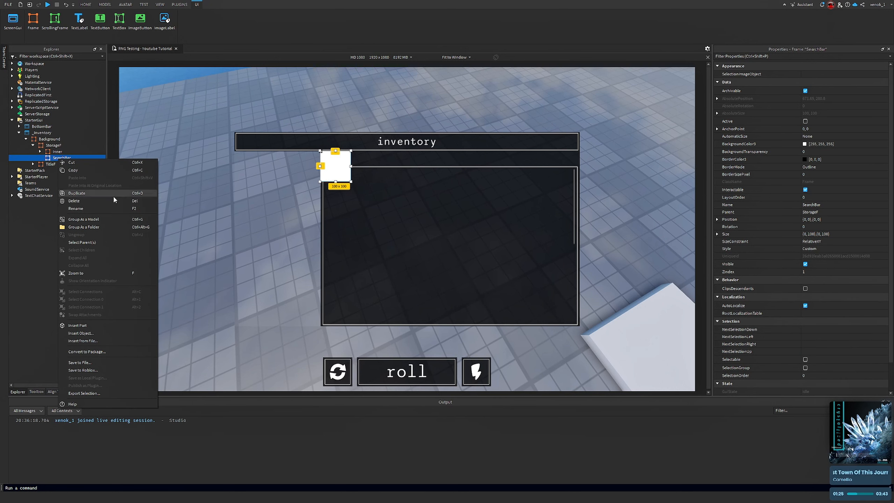
pyautogui.click(101, 209)
pyautogui.write('F')
pyautogui.press('Return')
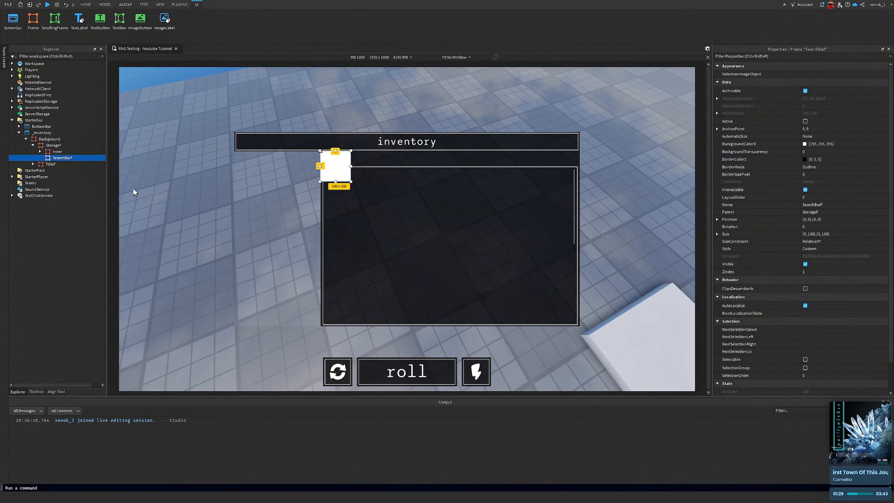
# Set SearchBarF's Position to {0.5, 0},{0, 0} and its AnchorPoint to 0.5, 0
pyautogui.click(862, 218)
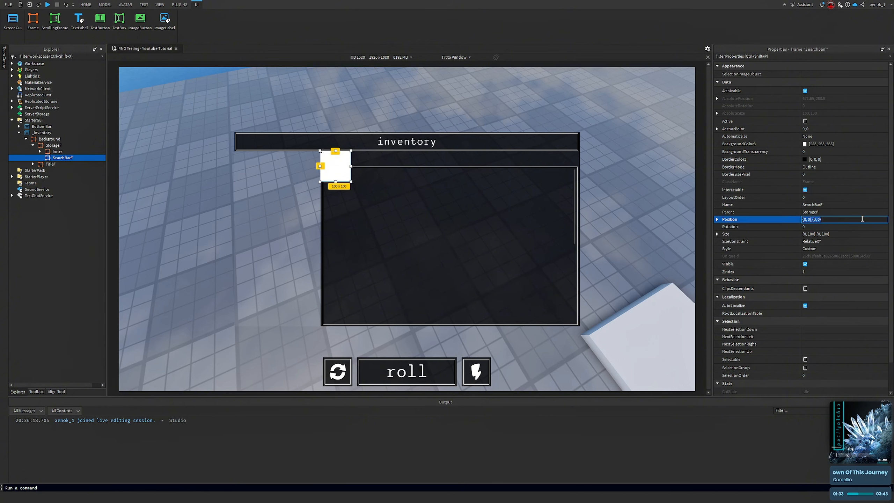
pyautogui.press('BackSpace')
pyautogui.write('.5, 0')
pyautogui.press('Return')
pyautogui.click(823, 128)
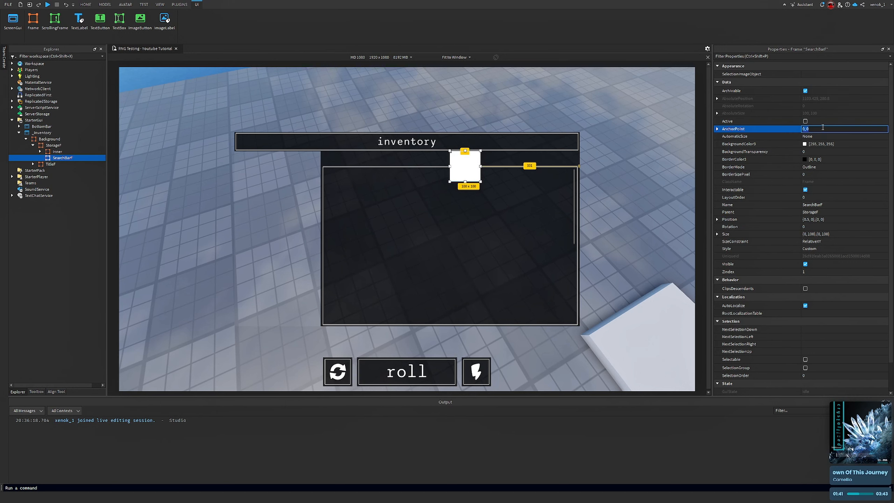
pyautogui.write('.5')
pyautogui.press('Return')
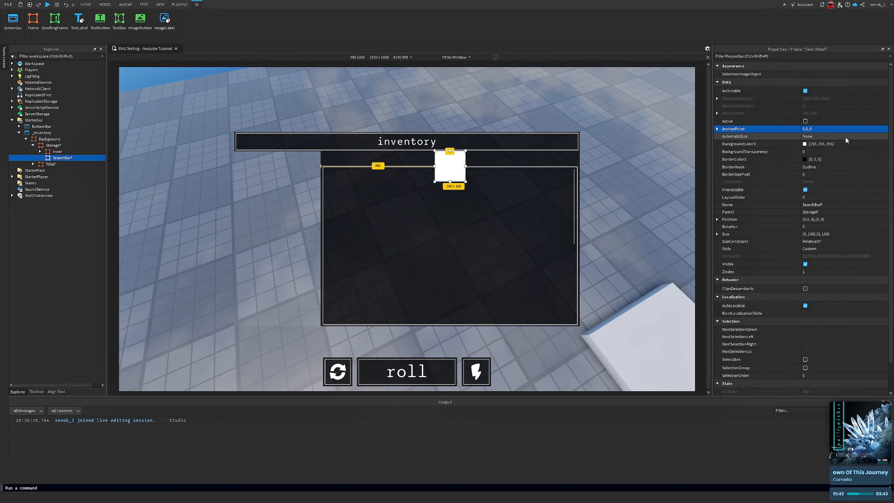
# Set SearchBarF's Size to {0.98, 0},{0.1, 0}
pyautogui.click(864, 249)
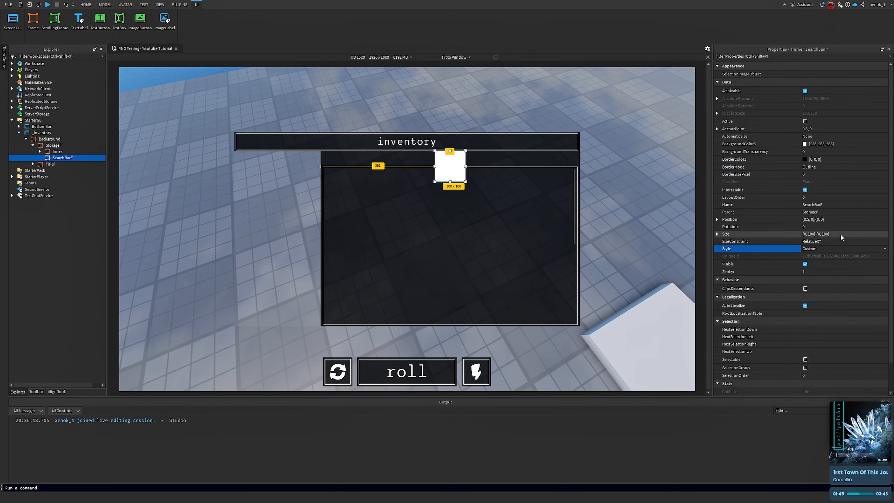
pyautogui.scroll(-1, 841, 234)
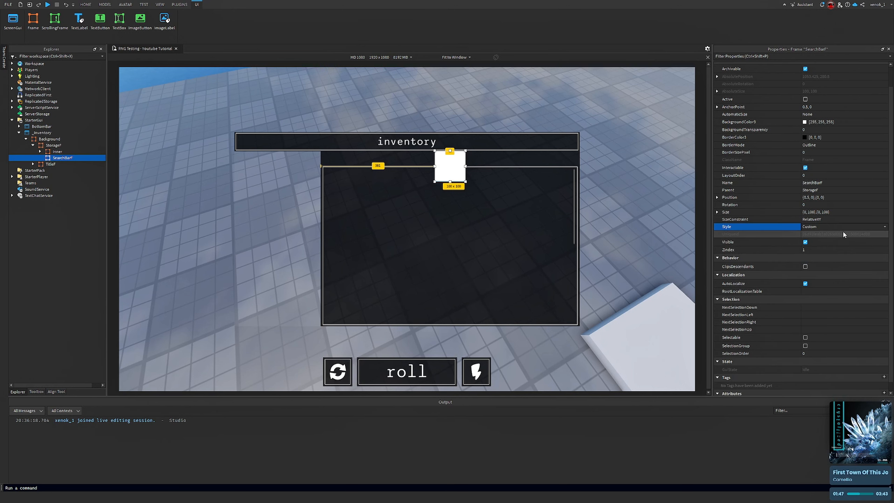
pyautogui.click(845, 212)
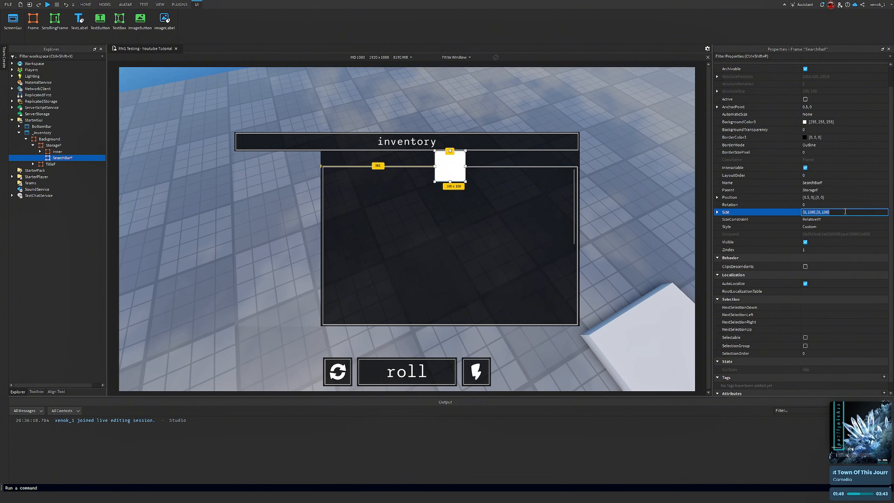
pyautogui.press('BackSpace')
pyautogui.write('.98, 0},{0.1')
pyautogui.press('Return')
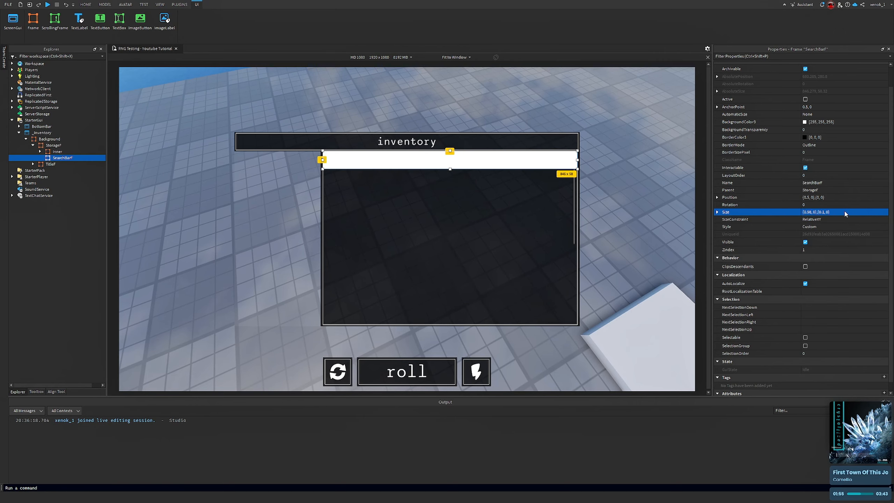
# Reselect SearchBarF and set its Size to {0.98, 0},{0.9, 0}
pyautogui.moveTo(531, 203); pyautogui.dragTo(531, 204, button='right')
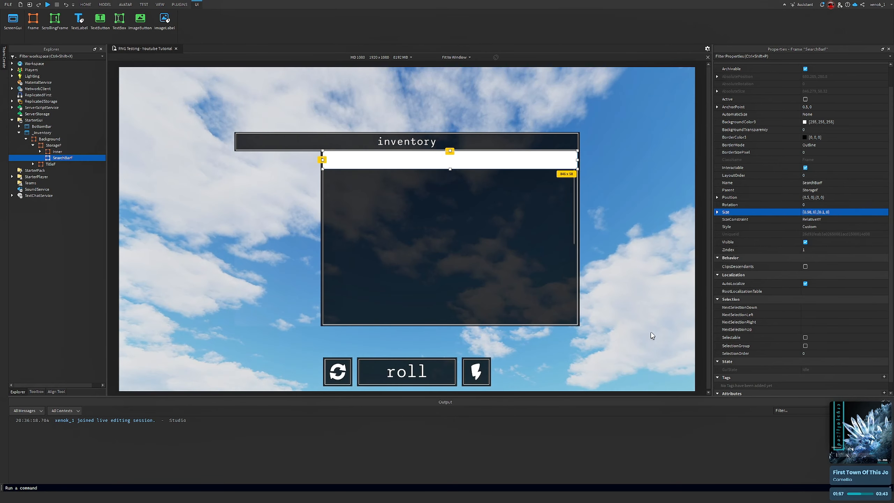
pyautogui.click(651, 333)
pyautogui.click(58, 158)
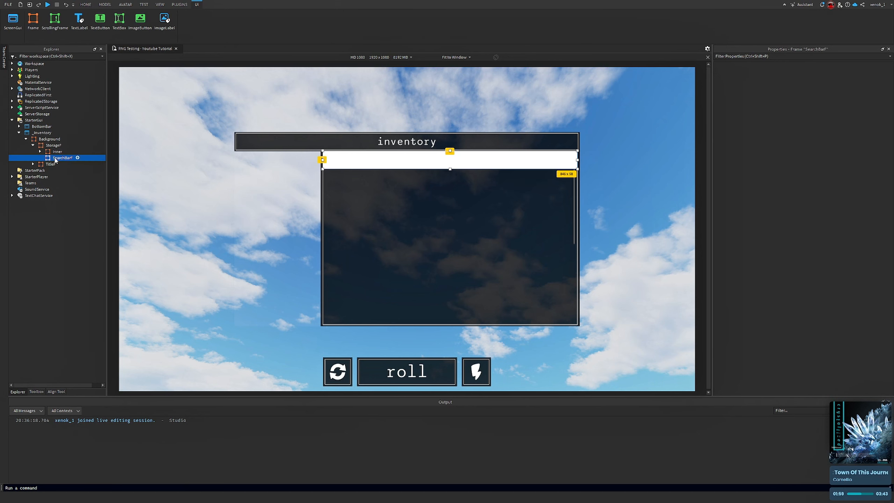
pyautogui.click(825, 234)
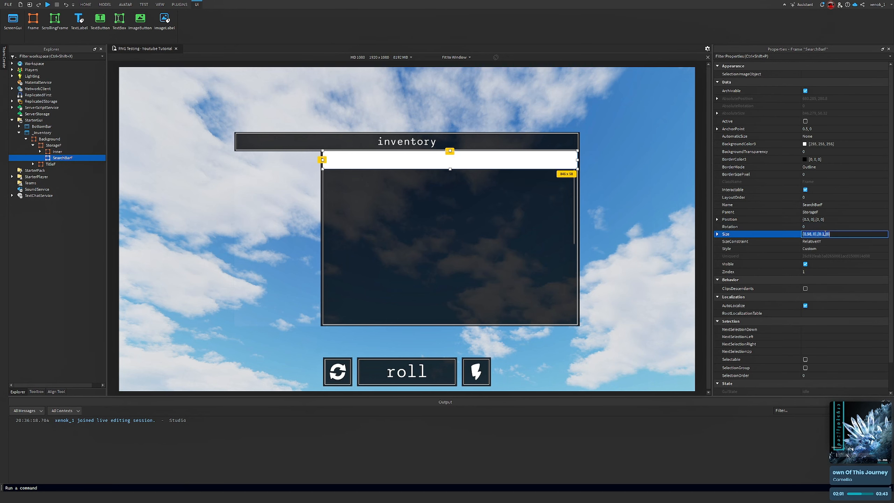
pyautogui.press('BackSpace')
pyautogui.write('9')
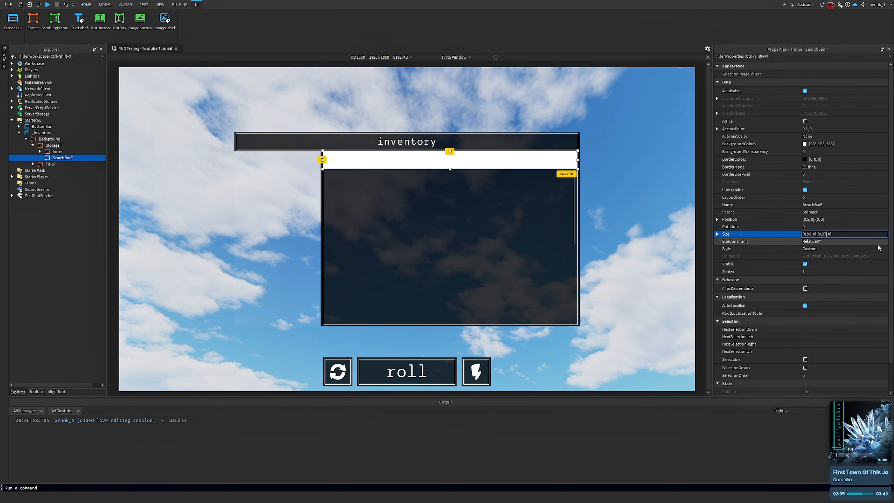
pyautogui.press('Return')
# Reduce SearchBarF's Size Y scale step by step to 0.08
pyautogui.click(832, 235)
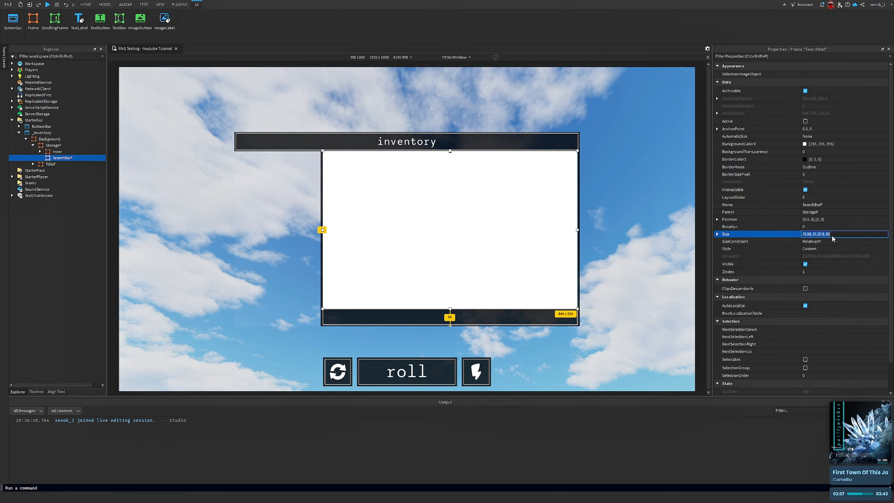
pyautogui.click(826, 236)
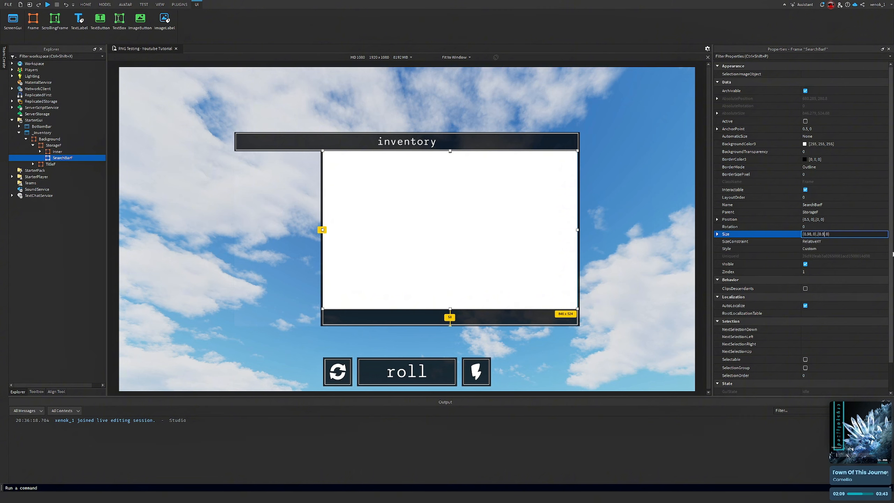
pyautogui.press('BackSpace')
pyautogui.write('098')
pyautogui.press('Return')
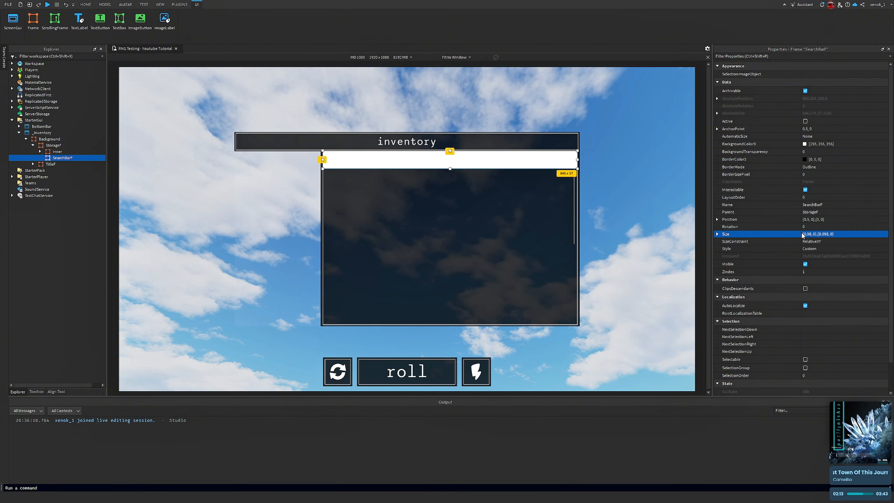
pyautogui.click(833, 236)
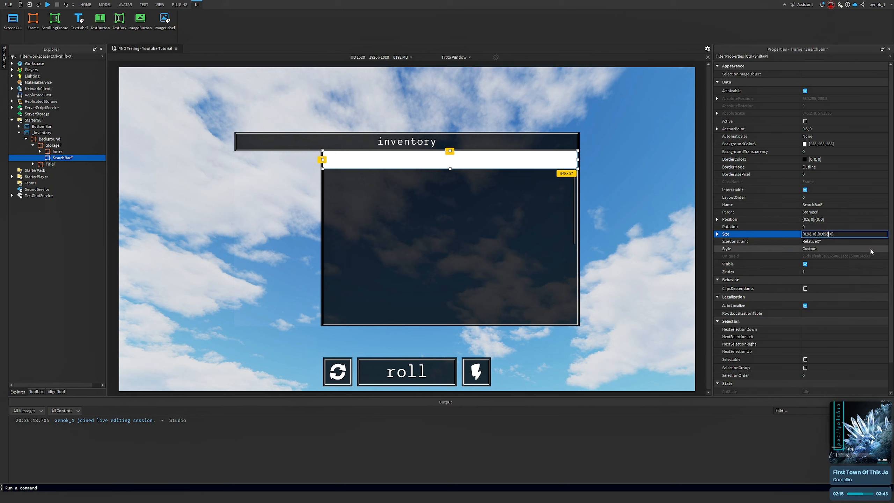
pyautogui.press('BackSpace')
pyautogui.press('Return')
pyautogui.click(661, 184)
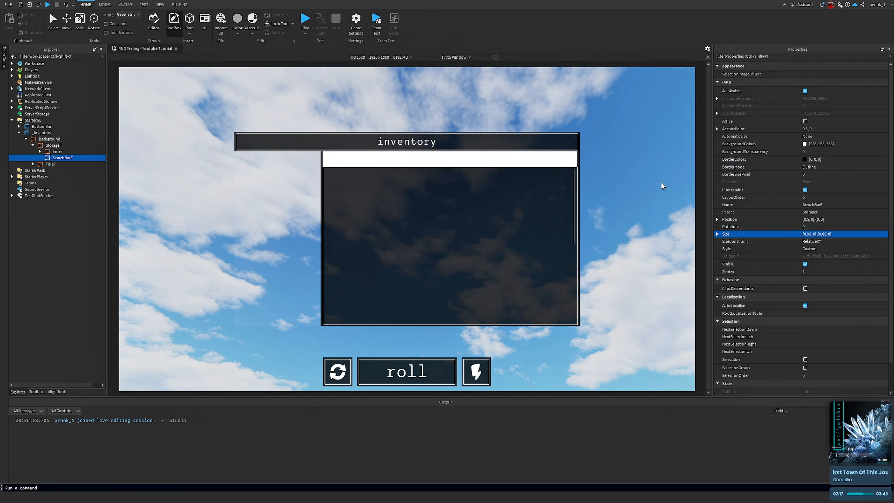
pyautogui.click(845, 234)
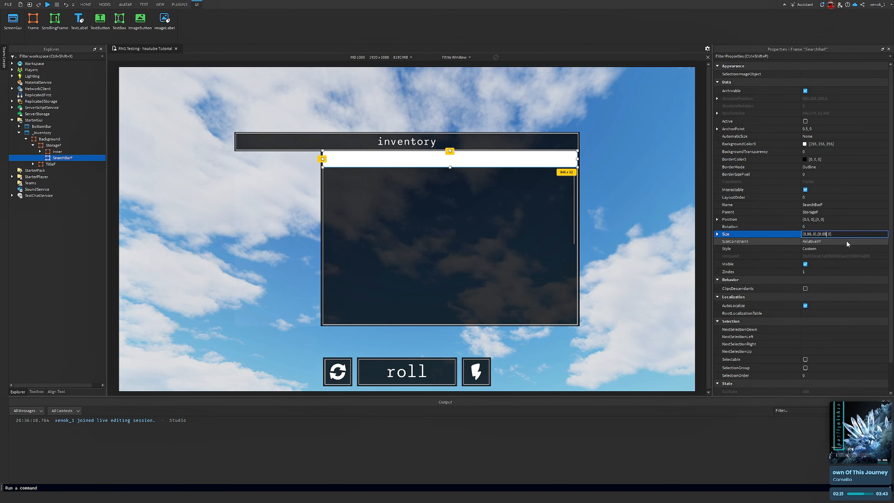
pyautogui.press('BackSpace')
pyautogui.write('8')
pyautogui.press('Return')
# Reselect SearchBarF and set its Size to {0.98, 0},{0.075, 0}
pyautogui.click(662, 173)
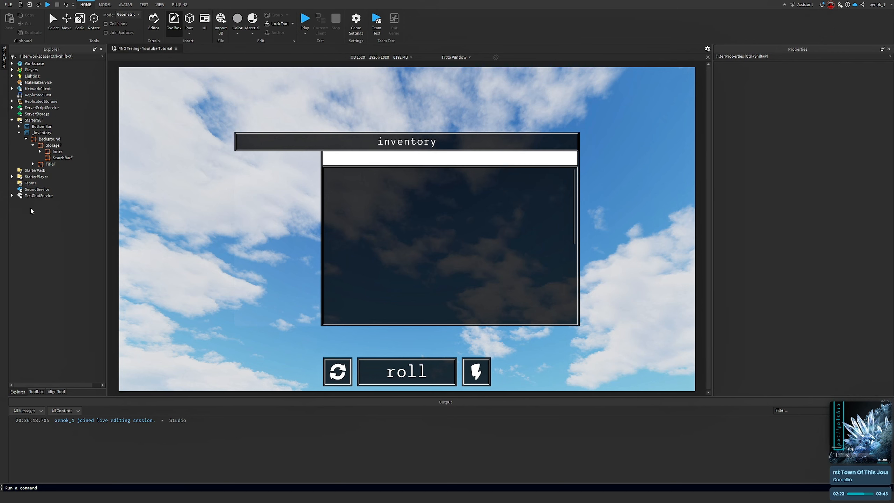
pyautogui.click(56, 151)
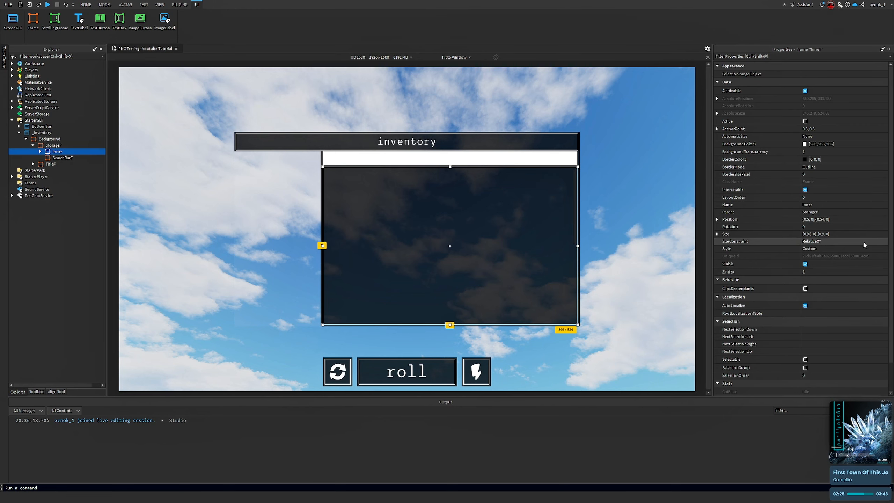
pyautogui.click(58, 158)
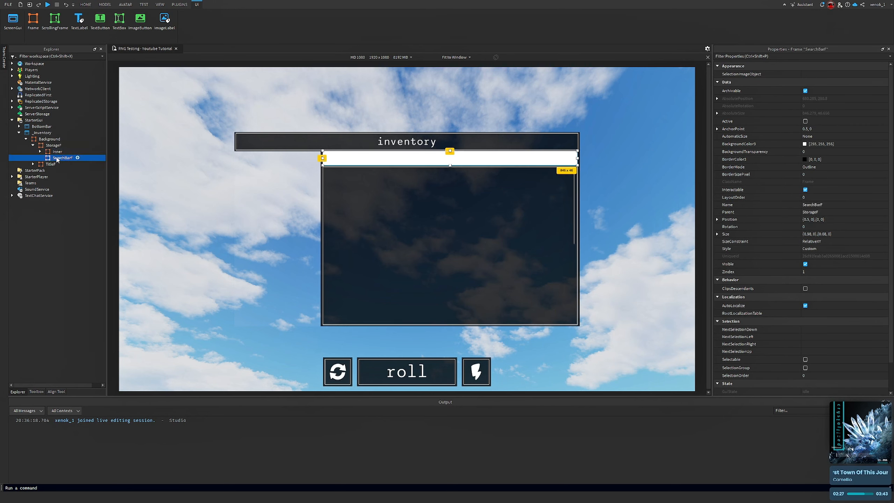
pyautogui.click(606, 169)
pyautogui.moveTo(609, 167); pyautogui.dragTo(588, 219, button='right')
pyautogui.click(59, 158)
pyautogui.click(852, 234)
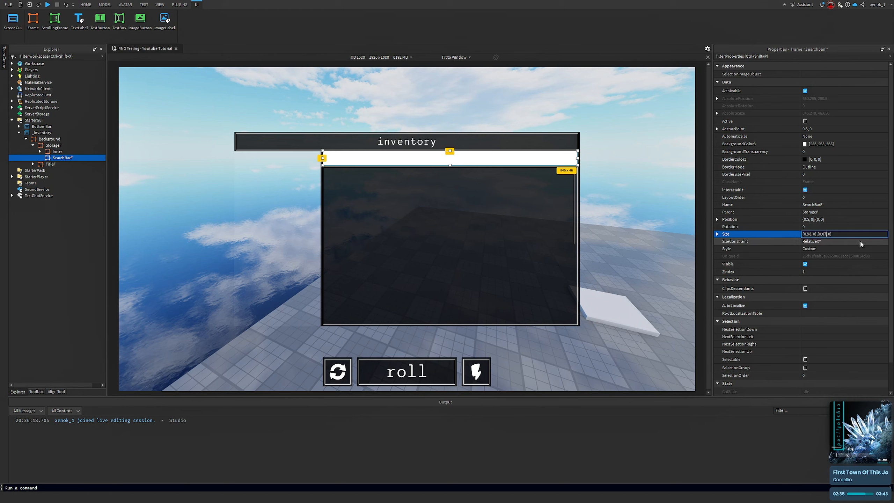
pyautogui.press('BackSpace')
pyautogui.write('75')
pyautogui.press('Return')
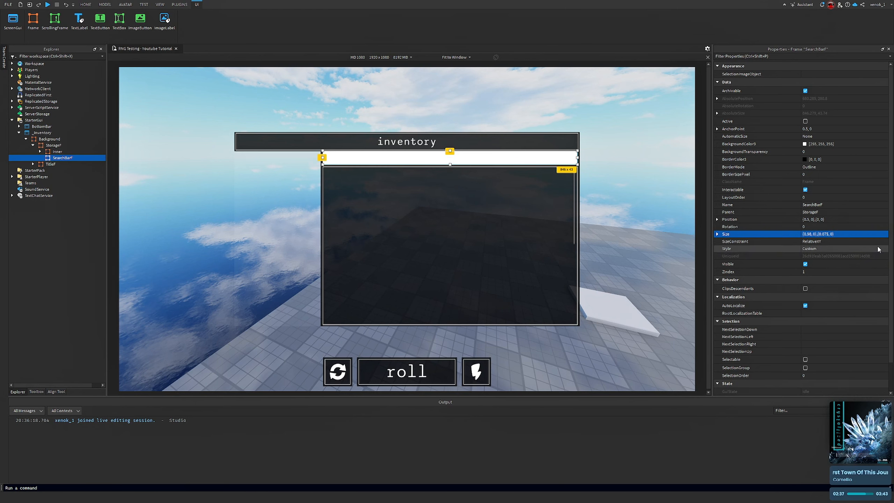
# Set SearchBarF's Position to {0.5, 0},{0.005, 0}
pyautogui.click(845, 220)
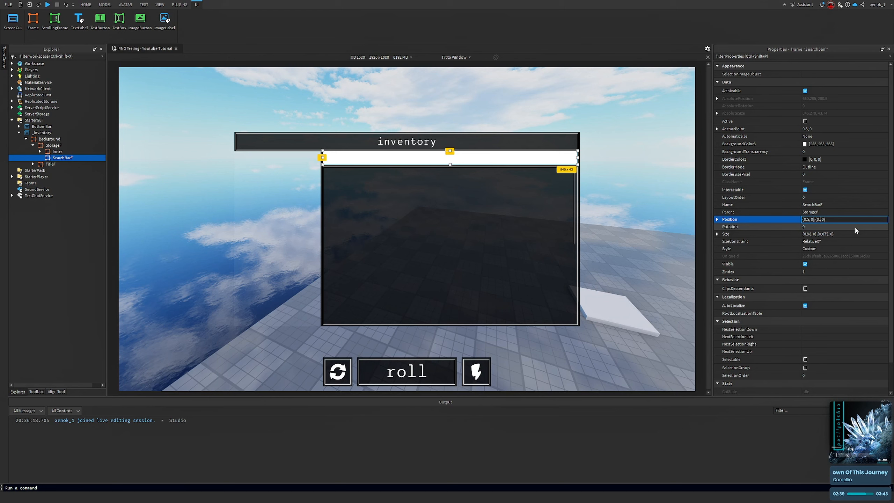
pyautogui.press('Return')
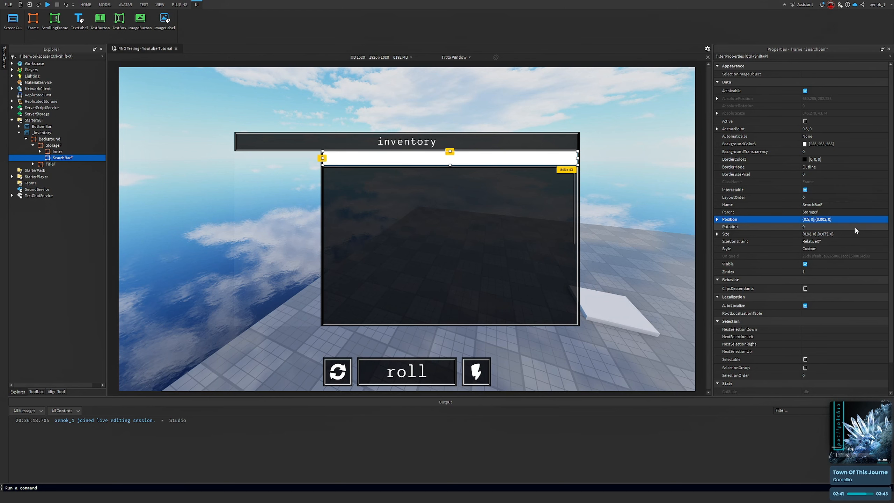
pyautogui.click(845, 219)
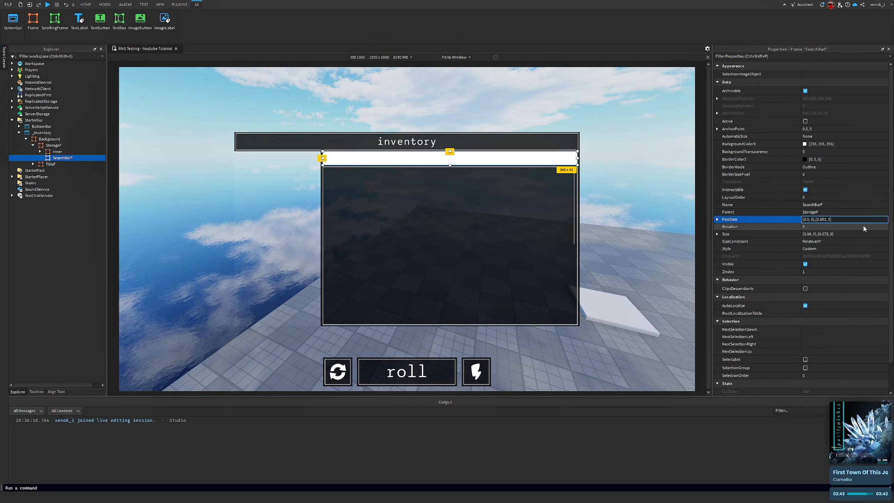
pyautogui.write('5')
pyautogui.press('Return')
pyautogui.click(835, 220)
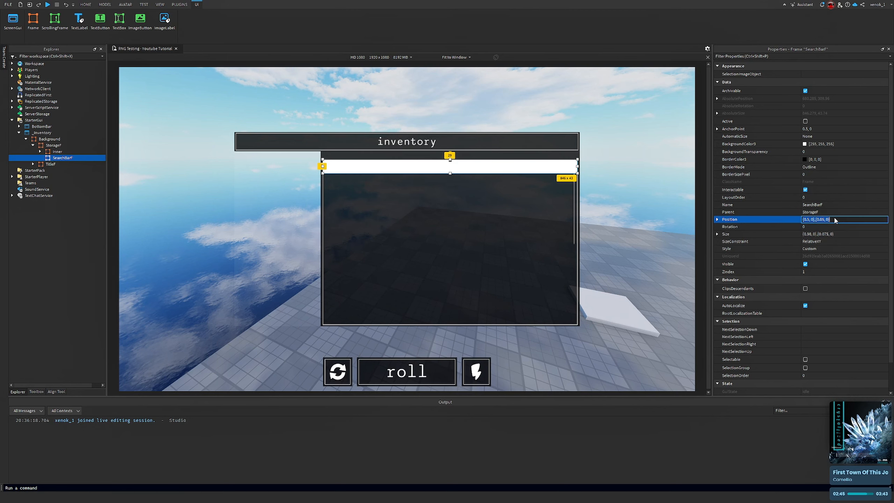
pyautogui.click(822, 219)
pyautogui.press('Return')
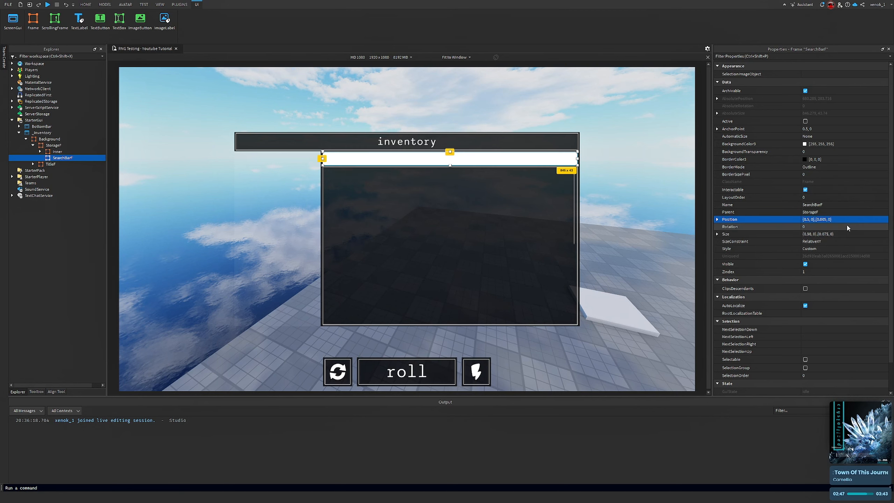
# Reselect SearchBarF and set its BackgroundTransparency to 1
pyautogui.moveTo(598, 192); pyautogui.dragTo(595, 187, button='right')
pyautogui.click(609, 207)
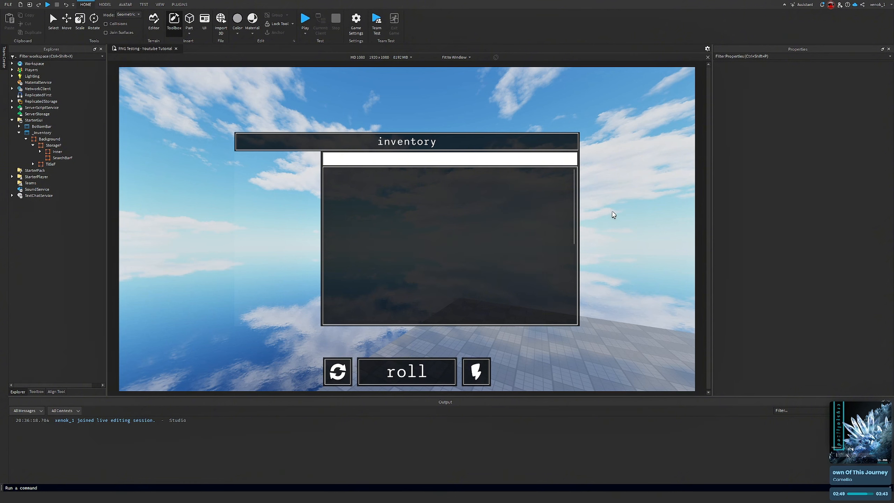
pyautogui.click(62, 158)
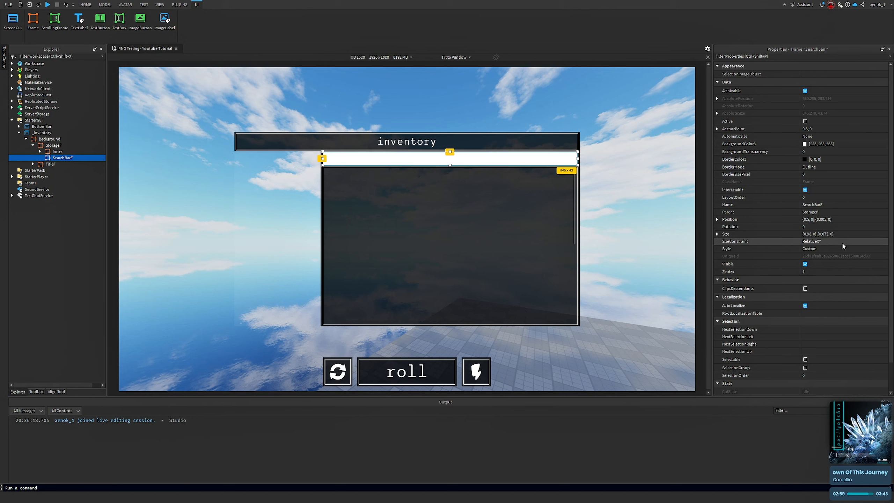
pyautogui.click(824, 151)
pyautogui.write('1')
pyautogui.press('Return')
# Add a UIStroke to SearchBarF with Thickness 1.5 and Color [197, 197, 197]
pyautogui.click(78, 158)
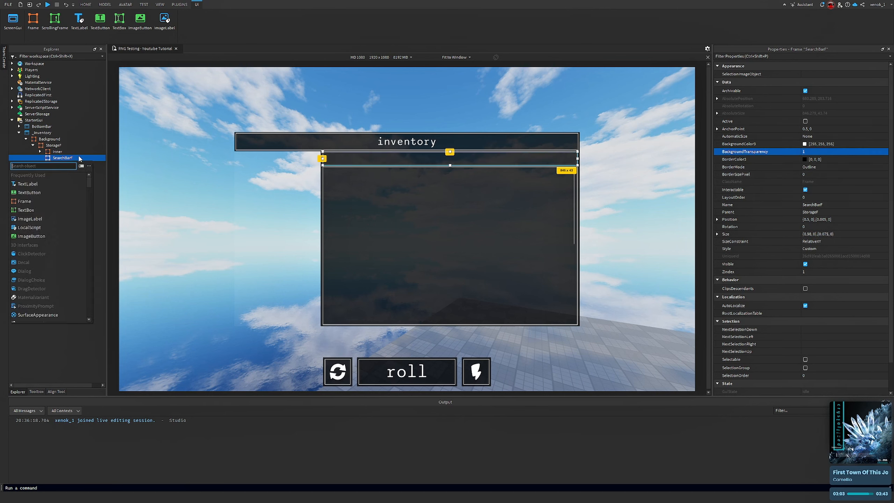
pyautogui.write('uist')
pyautogui.press('Return')
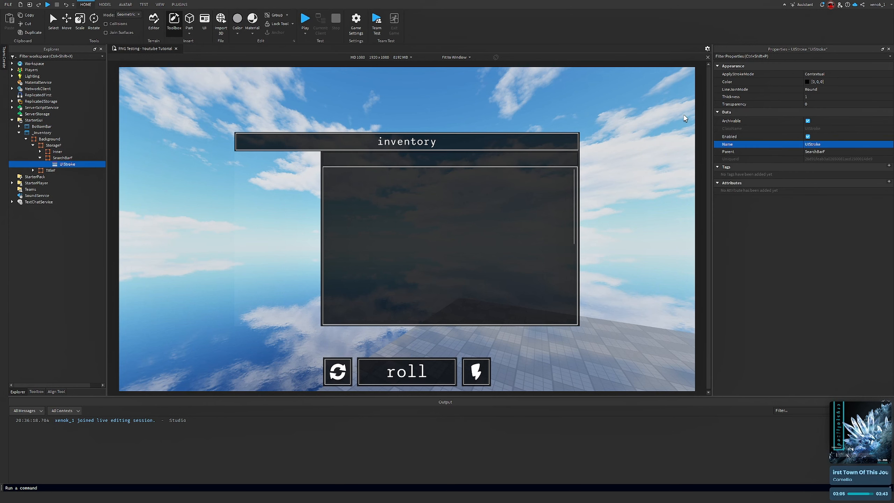
pyautogui.click(863, 98)
pyautogui.write('1.5')
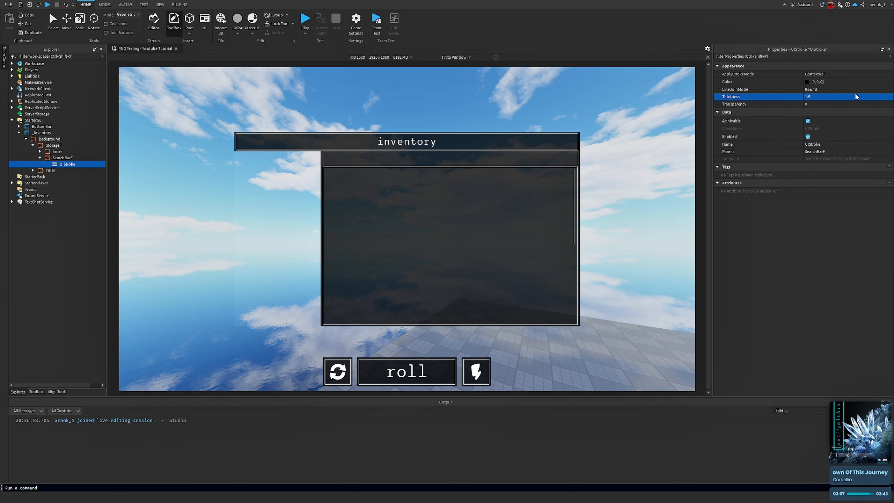
pyautogui.click(806, 88)
pyautogui.click(808, 83)
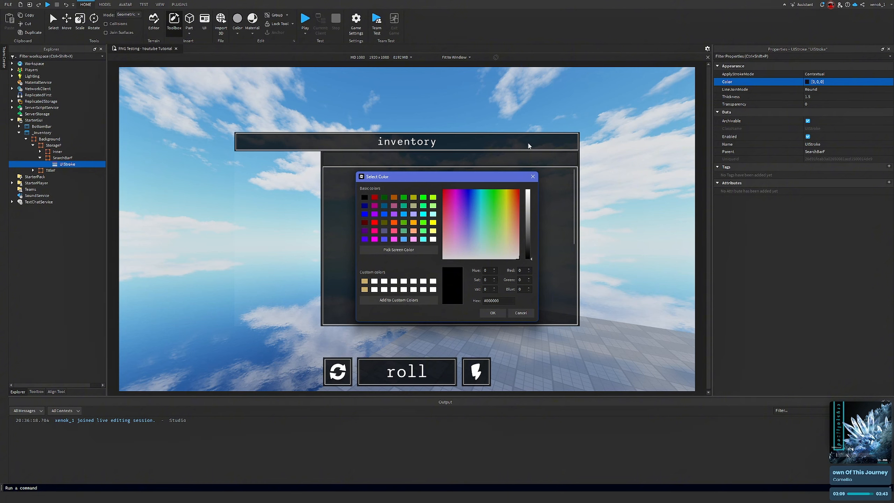
pyautogui.moveTo(531, 225); pyautogui.dragTo(528, 188)
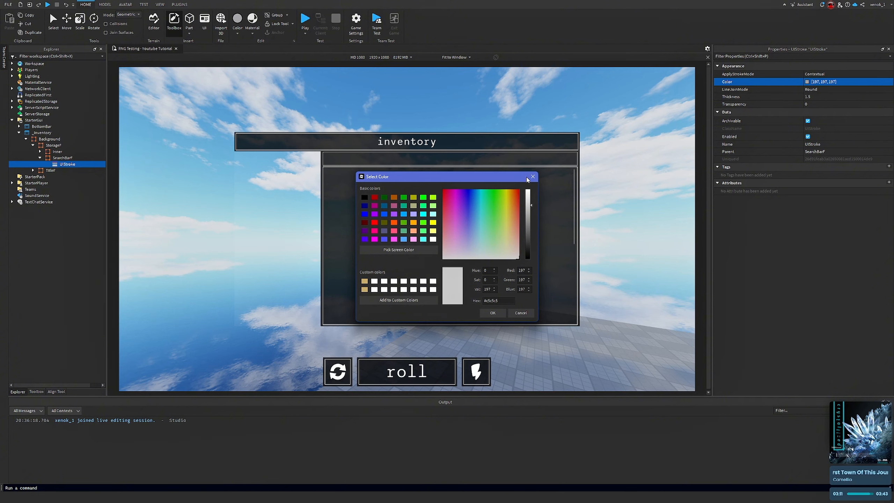
pyautogui.click(493, 313)
# Insert a TextBox inside SearchBarF
pyautogui.click(599, 198)
pyautogui.moveTo(600, 198); pyautogui.dragTo(605, 216, button='right')
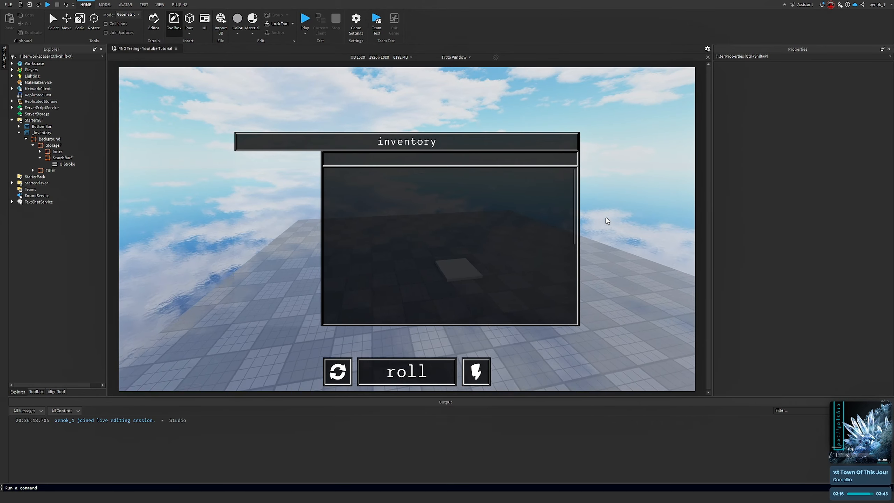
pyautogui.press('w')
pyautogui.press('d')
pyautogui.moveTo(526, 210); pyautogui.dragTo(651, 232, button='right')
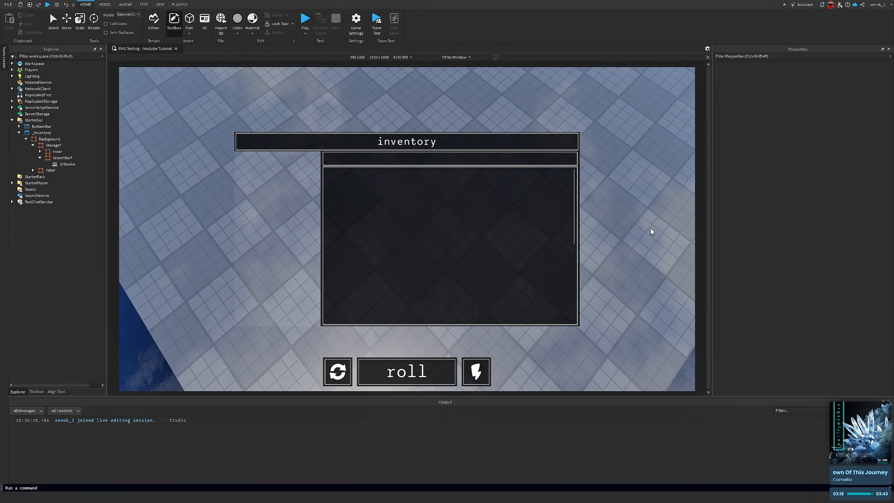
pyautogui.click(77, 159)
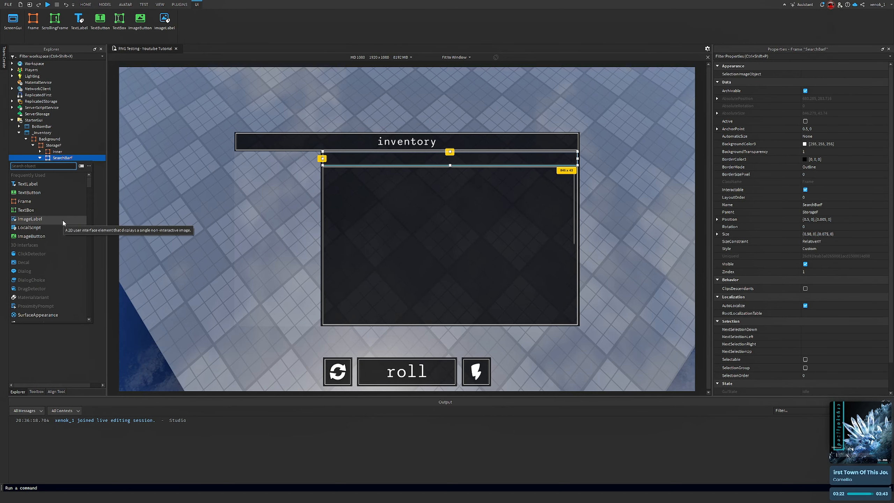
pyautogui.write('text')
pyautogui.press('Down')
pyautogui.press('Return')
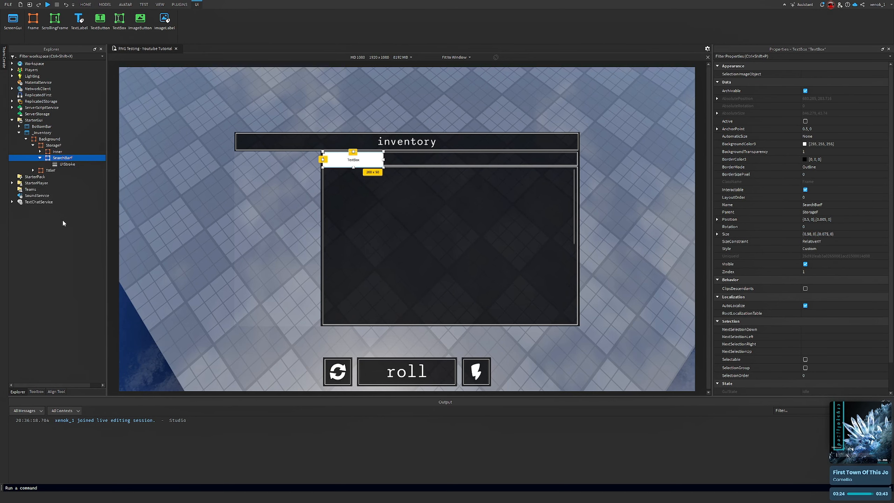
# Set the TextBox's AnchorPoint to 0.5, 0.5
pyautogui.click(826, 130)
pyautogui.write('0.5, 0.5')
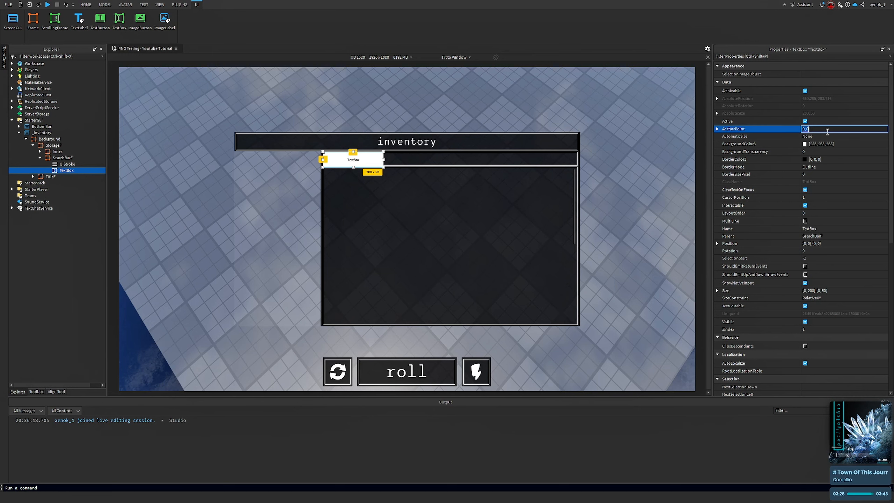
pyautogui.press('Return')
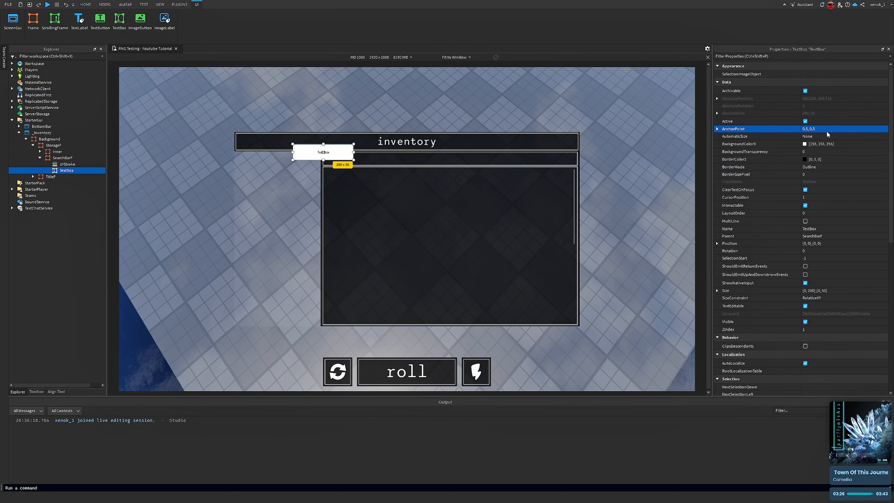
# Set the TextBox's Position to {0.5, 0},{0.5, 0}
pyautogui.click(835, 244)
pyautogui.write('0.5, 0, 0.5, 0')
pyautogui.press('Return')
# Change the TextBox's Size
pyautogui.click(844, 291)
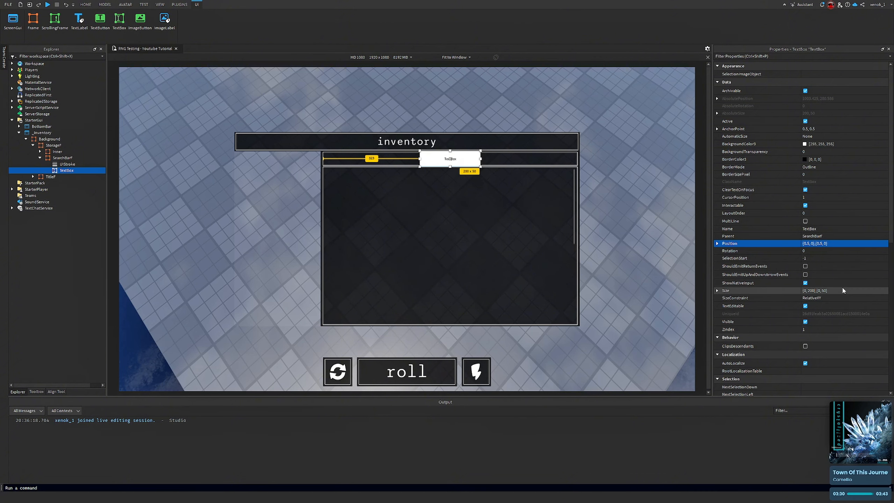
pyautogui.write('.5')
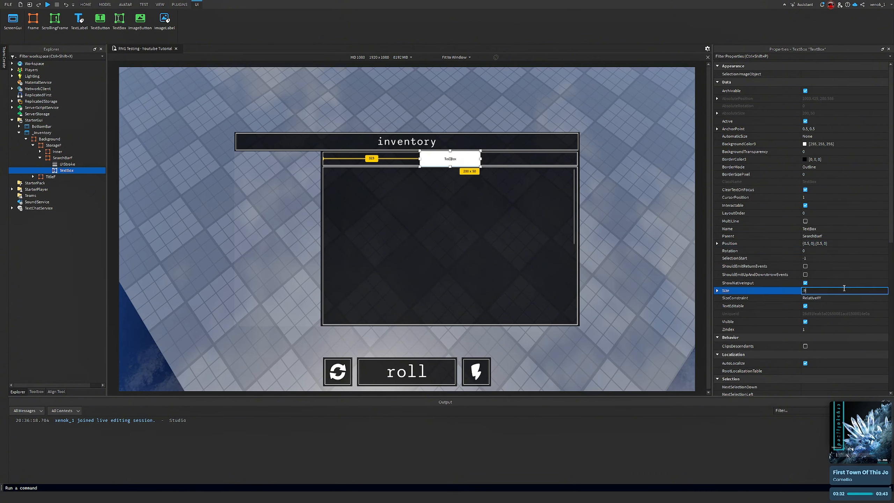
pyautogui.press('Return')
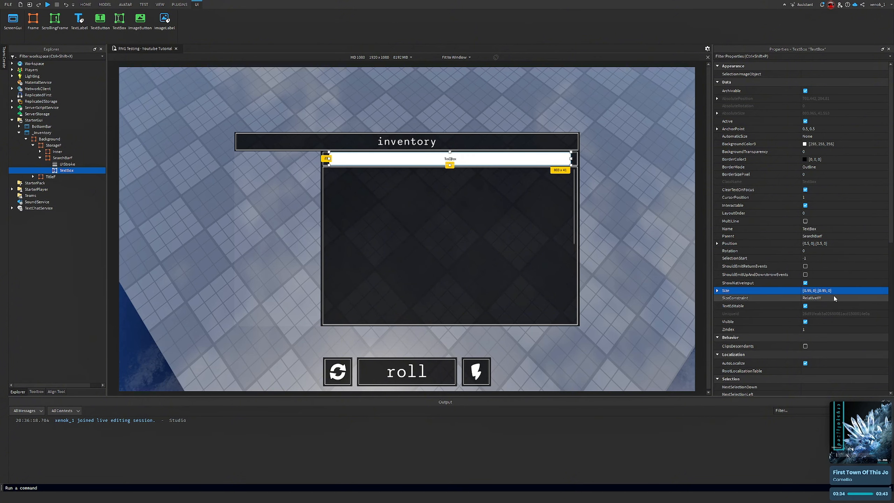
pyautogui.click(641, 231)
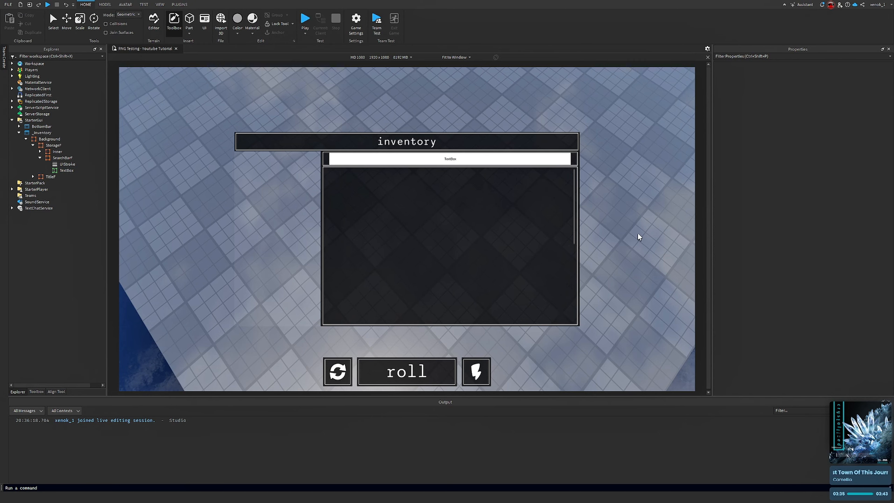
# Reselect the TextBox and set its Size to {0.95, 0},{0.75, 0}
pyautogui.click(71, 171)
pyautogui.click(842, 291)
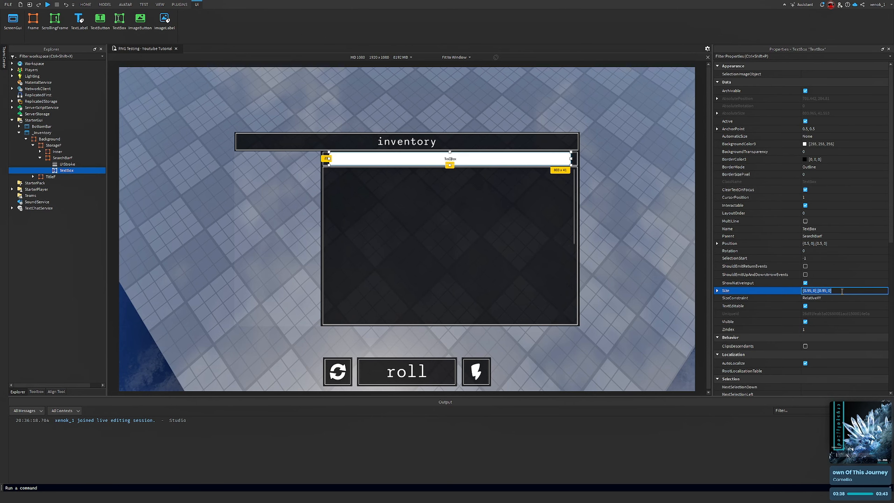
pyautogui.write('.95, .85')
pyautogui.press('Return')
pyautogui.click(623, 184)
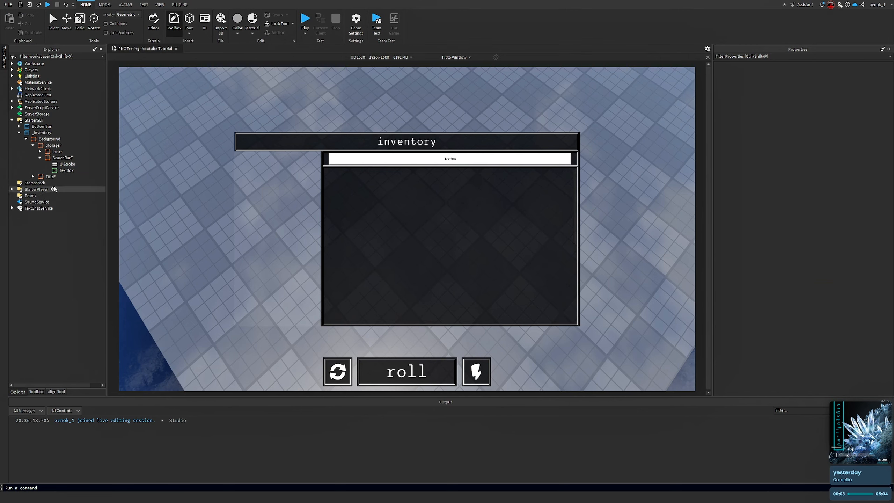
pyautogui.click(61, 170)
pyautogui.scroll(-10, 866, 310)
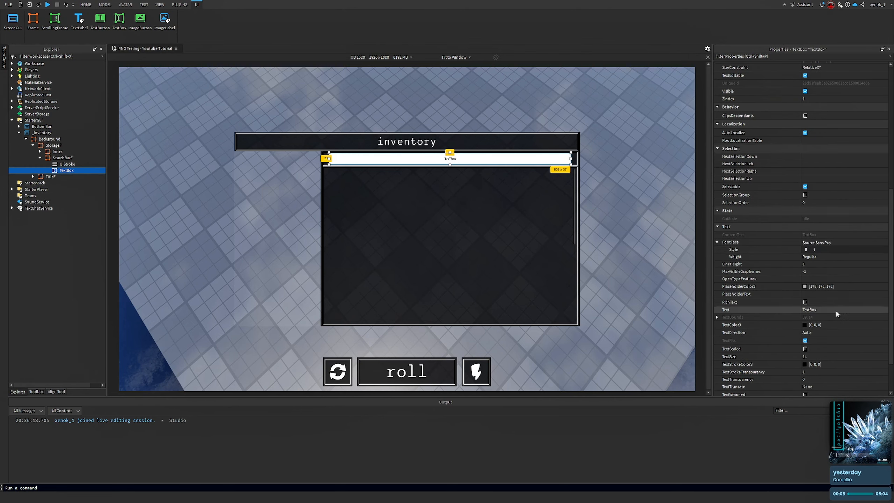
pyautogui.scroll(5, 836, 122)
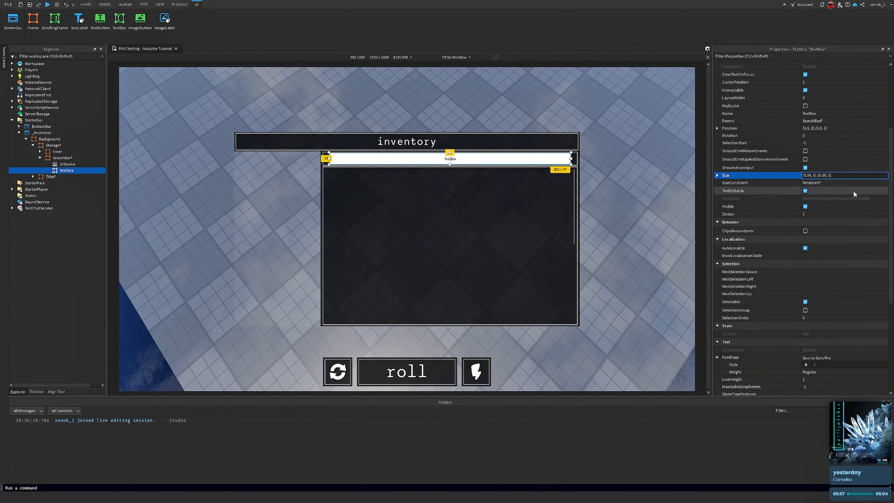
pyautogui.press('Return')
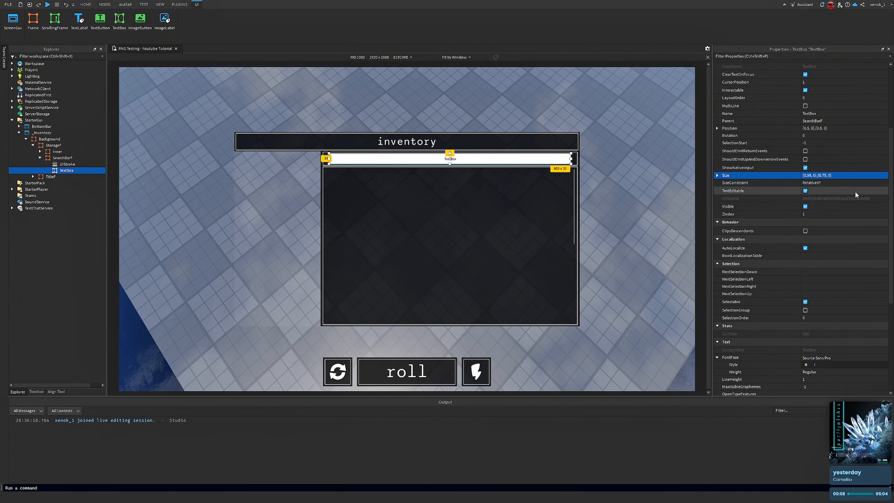
# Reselect the TextBox and set its Position X scale to 0.4
pyautogui.click(656, 128)
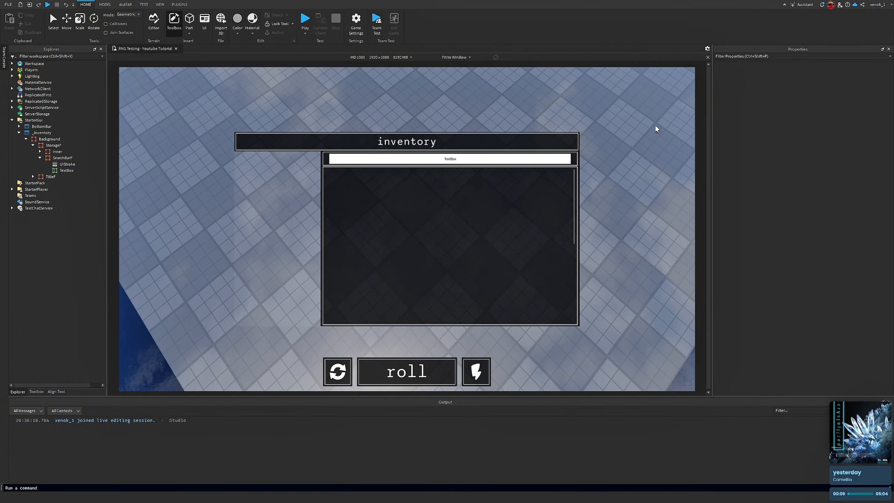
pyautogui.click(65, 171)
pyautogui.scroll(-3, 867, 209)
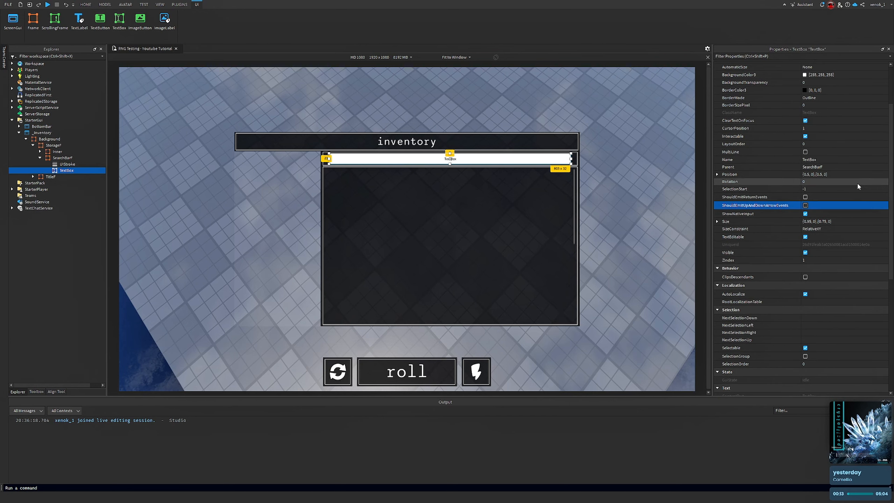
pyautogui.click(820, 222)
pyautogui.scroll(2, 819, 226)
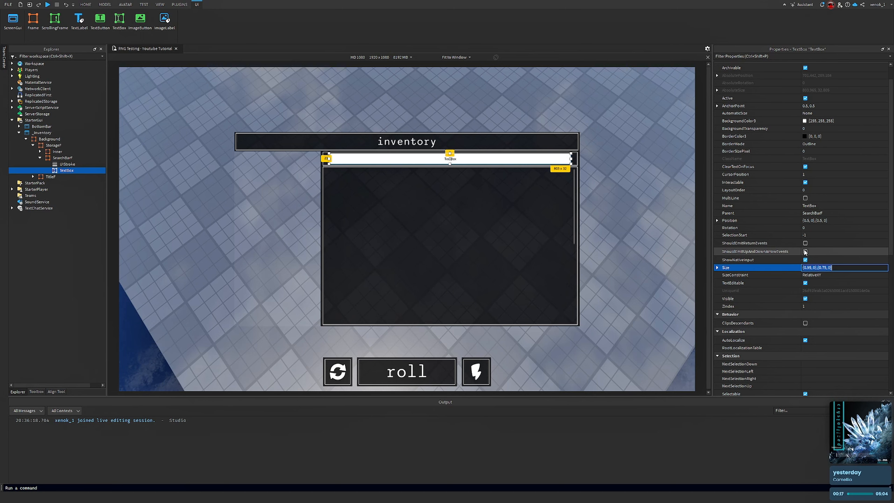
pyautogui.scroll(1, 845, 197)
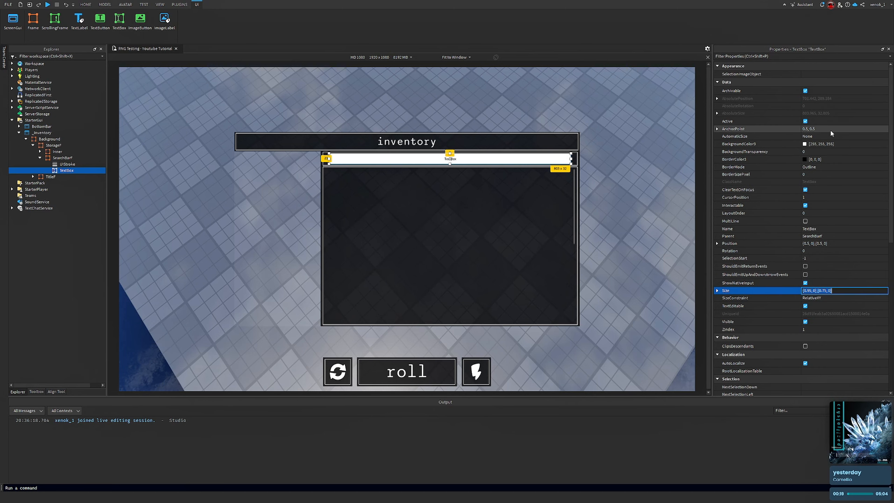
pyautogui.click(802, 244)
pyautogui.click(808, 243)
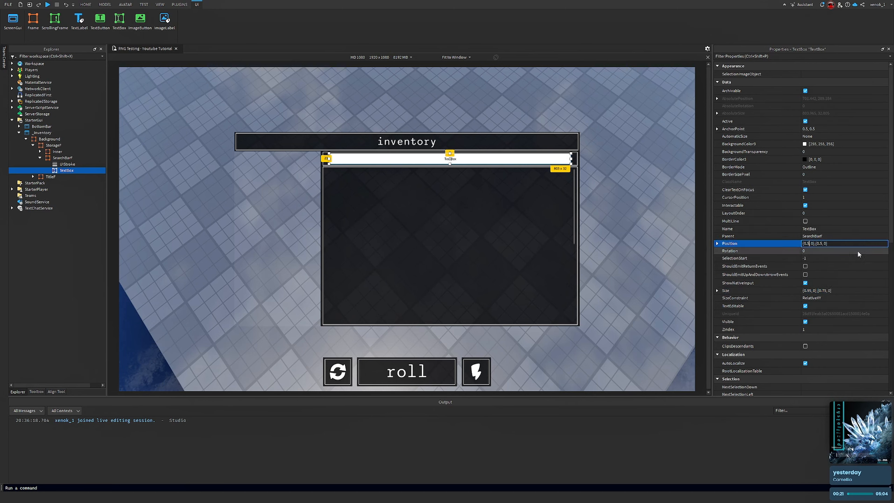
pyautogui.press('BackSpace')
pyautogui.write('4')
pyautogui.press('Return')
# Run the game briefly to preview the search bar, then stop it
pyautogui.click(838, 244)
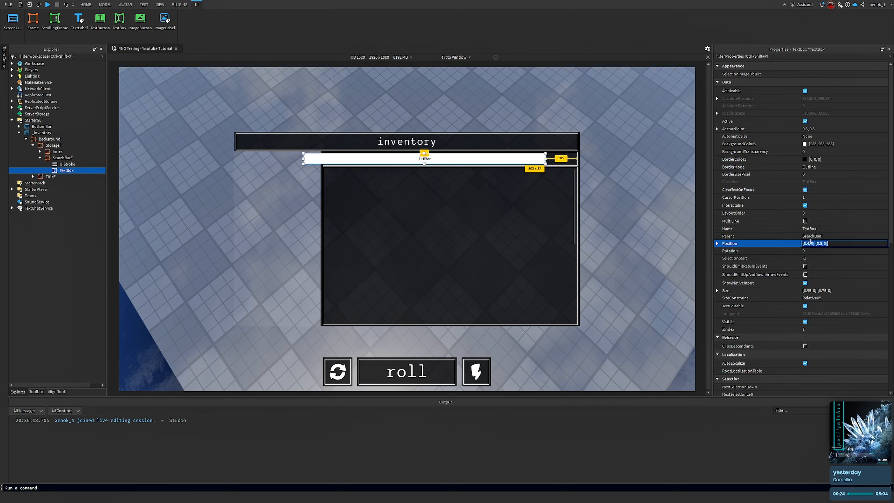
pyautogui.press('F8')
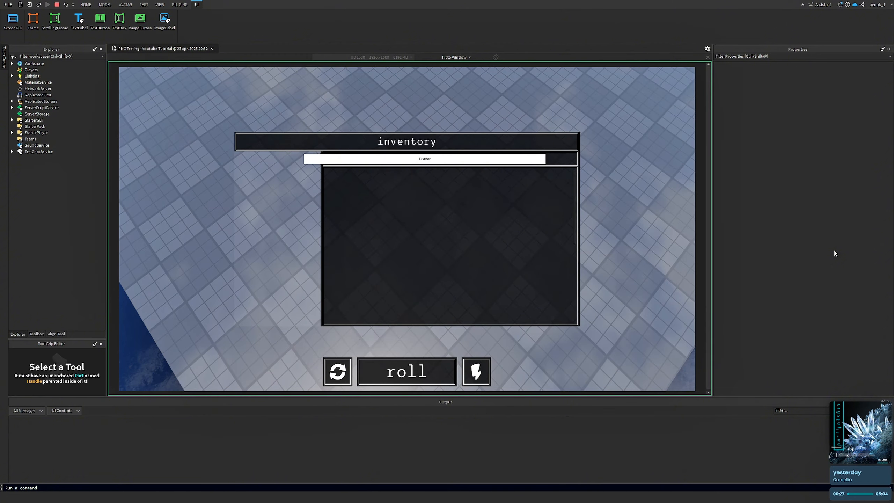
pyautogui.click(57, 4)
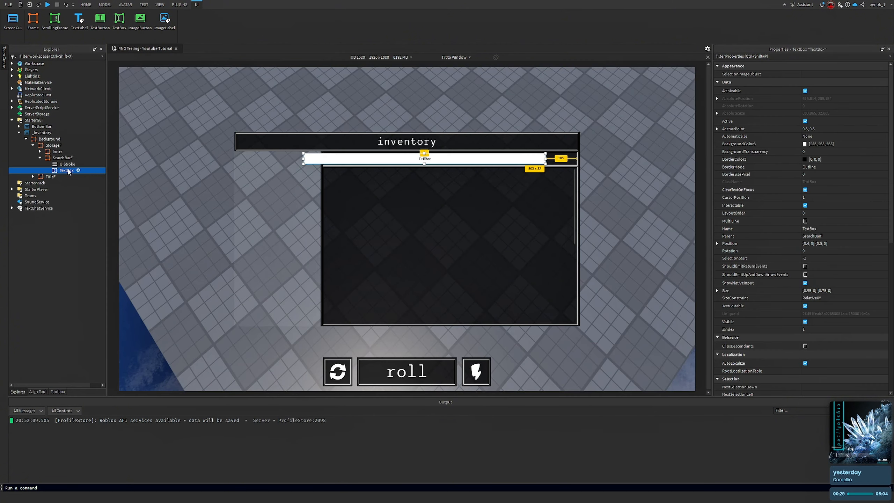
# Set the TextBox's Position X scale to 0.475
pyautogui.click(813, 243)
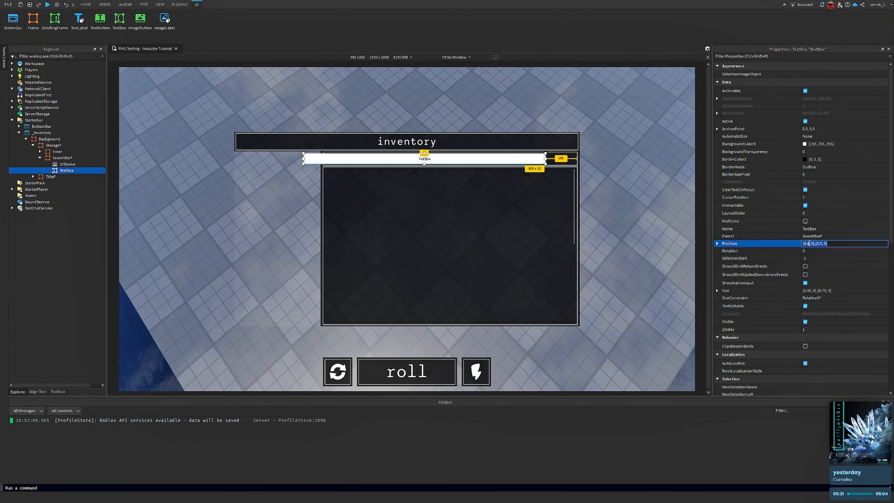
pyautogui.click(809, 243)
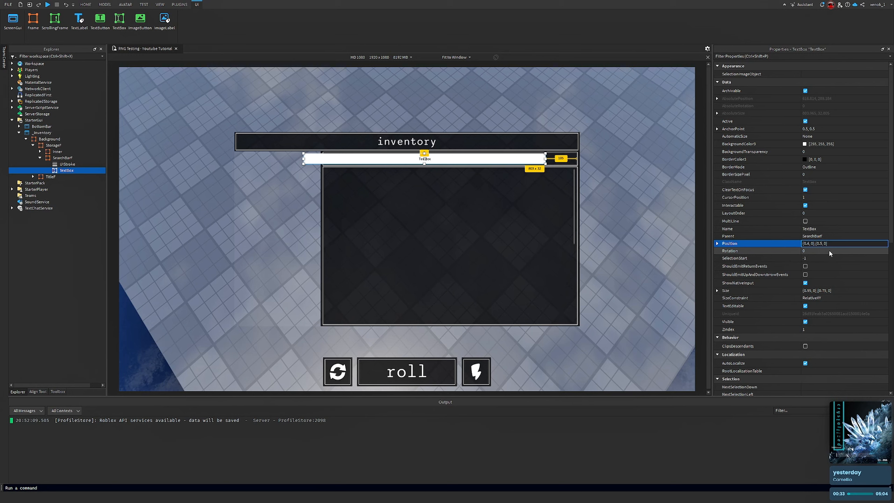
pyautogui.write('86')
pyautogui.press('BackSpace')
pyautogui.press('BackSpace')
pyautogui.write('75')
pyautogui.press('Return')
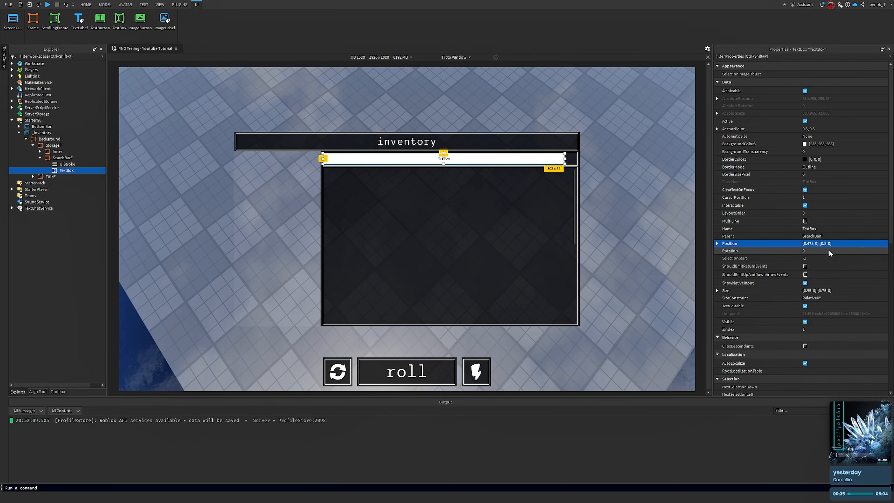
pyautogui.click(631, 200)
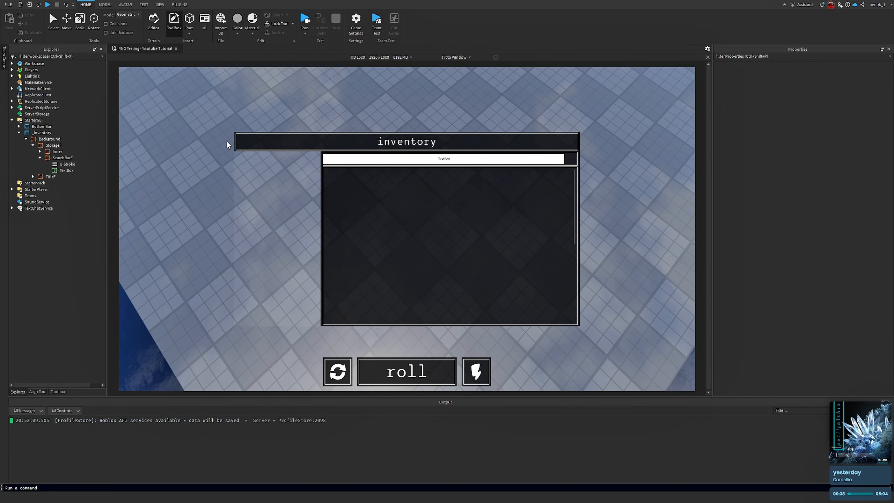
# Reselect the TextBox and set its Position X scale to 0.485
pyautogui.click(67, 170)
pyautogui.click(819, 244)
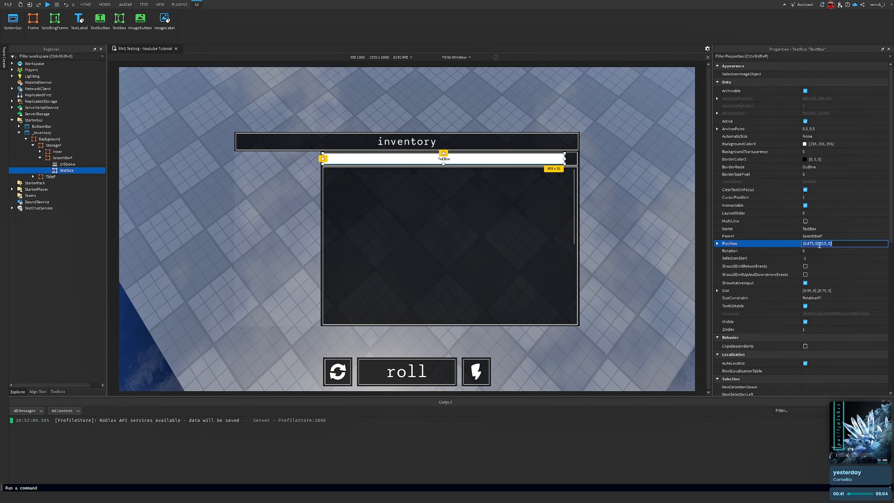
pyautogui.click(812, 243)
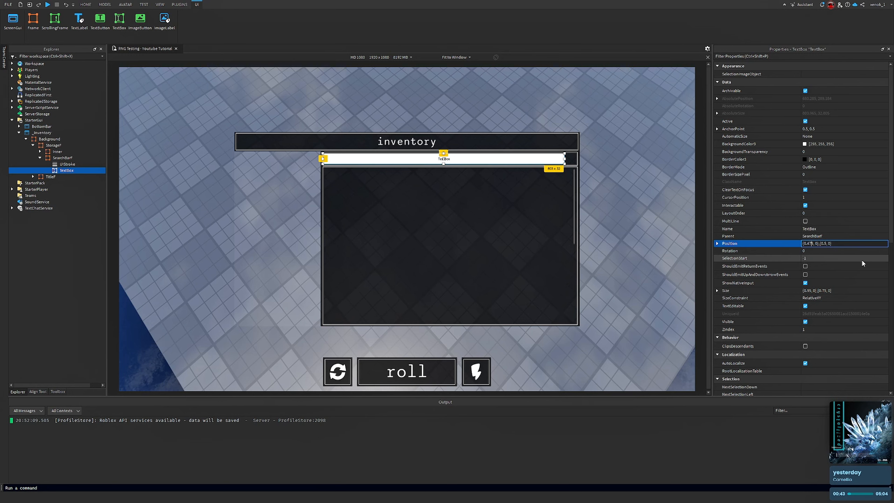
pyautogui.press('Right')
pyautogui.press('BackSpace')
pyautogui.press('BackSpace')
pyautogui.write('9')
pyautogui.press('BackSpace')
pyautogui.write('85')
pyautogui.press('Return')
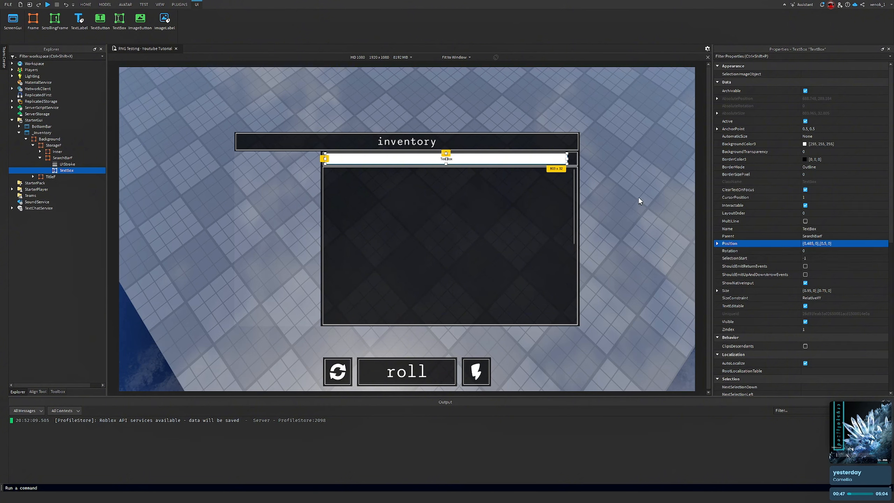
pyautogui.click(630, 201)
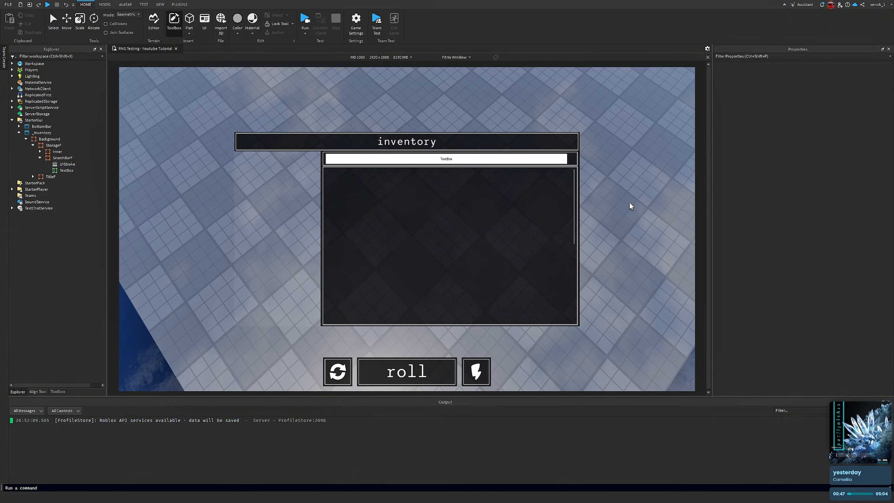
# Reselect the TextBox and set its Position to {0.484, 0},{0.5, 0}
pyautogui.click(64, 171)
pyautogui.click(813, 243)
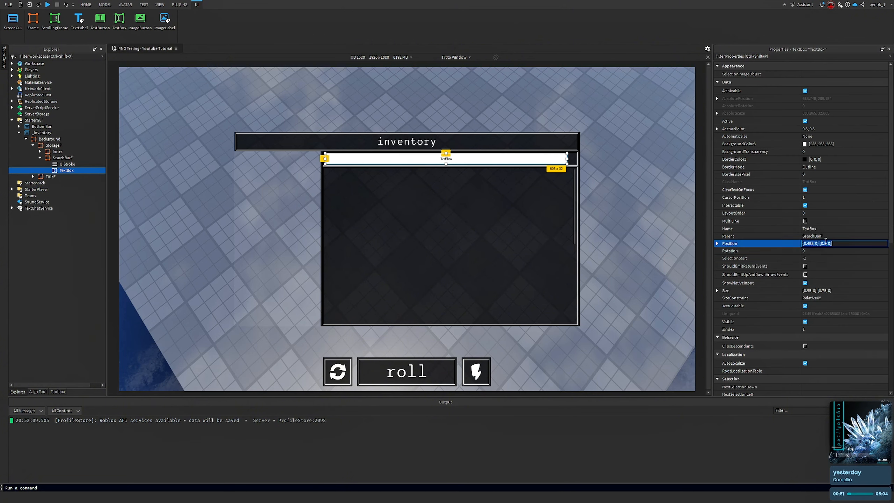
pyautogui.press('BackSpace')
pyautogui.write('4')
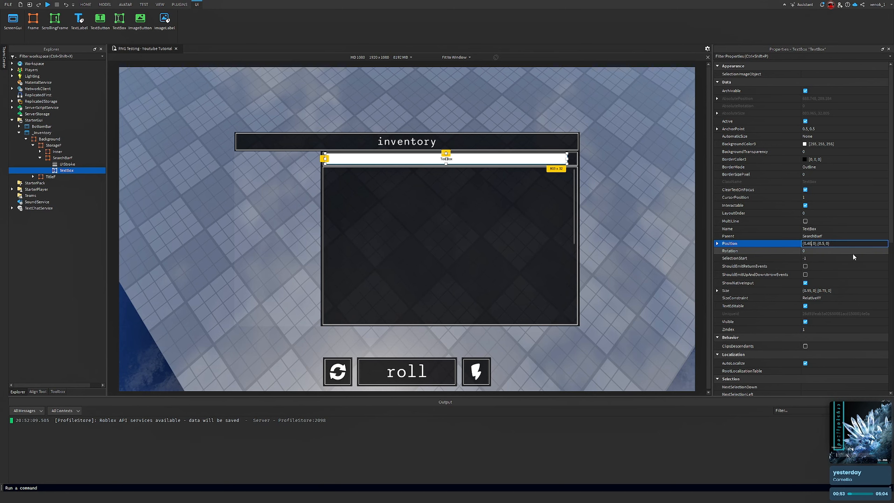
pyautogui.press('Return')
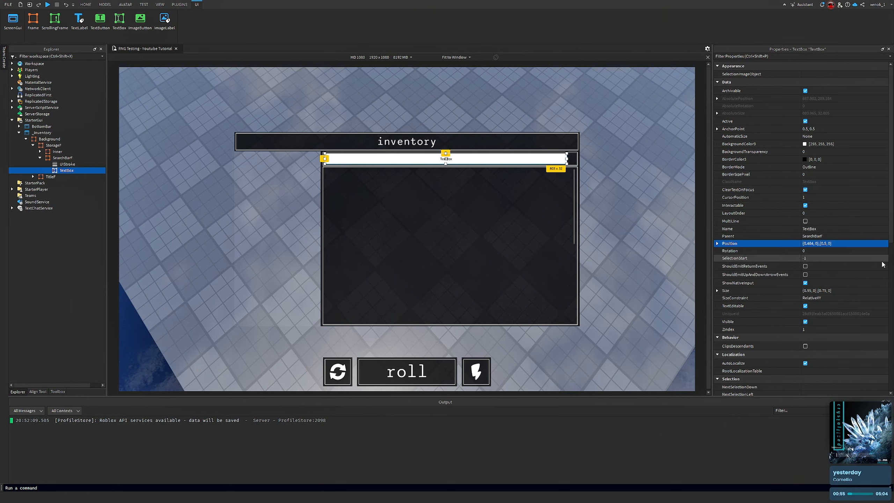
# Reselect the TextBox and set its BackgroundTransparency to 1
pyautogui.moveTo(685, 152); pyautogui.dragTo(668, 219, button='right')
pyautogui.click(666, 194)
pyautogui.moveTo(665, 178); pyautogui.dragTo(659, 191, button='right')
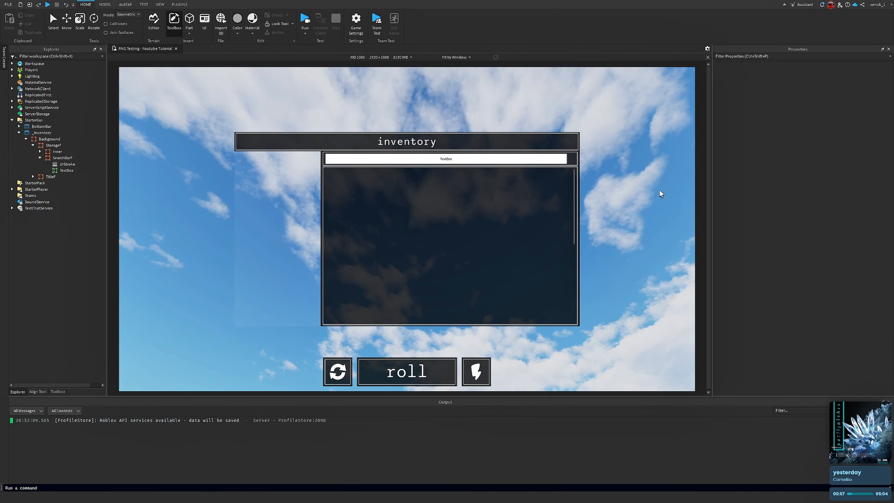
pyautogui.click(60, 170)
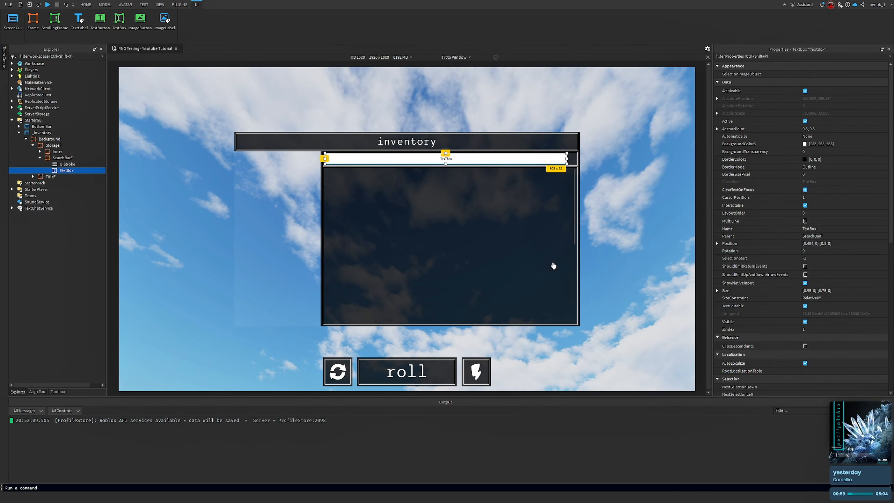
pyautogui.moveTo(552, 265); pyautogui.dragTo(645, 236, button='right')
pyautogui.click(842, 154)
pyautogui.write('1')
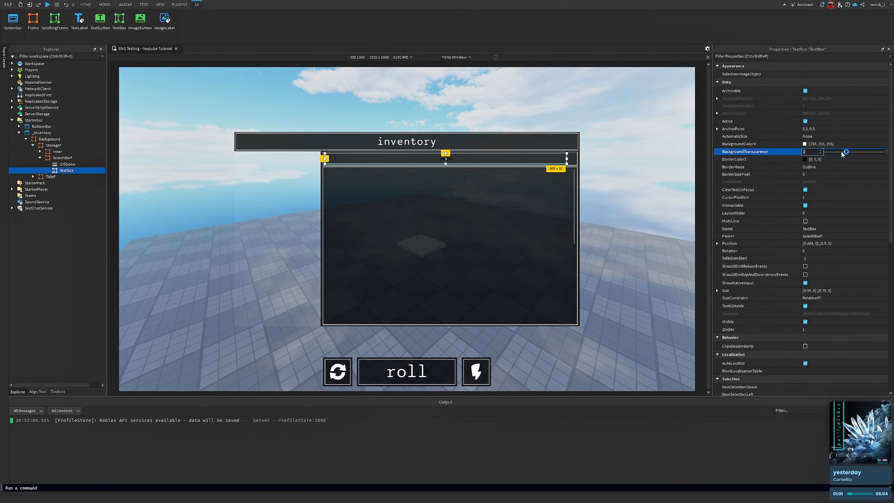
pyautogui.press('Return')
# Set the TextBox's FontFace to Sono Monospace and turn on TextScaled
pyautogui.scroll(-8, 843, 169)
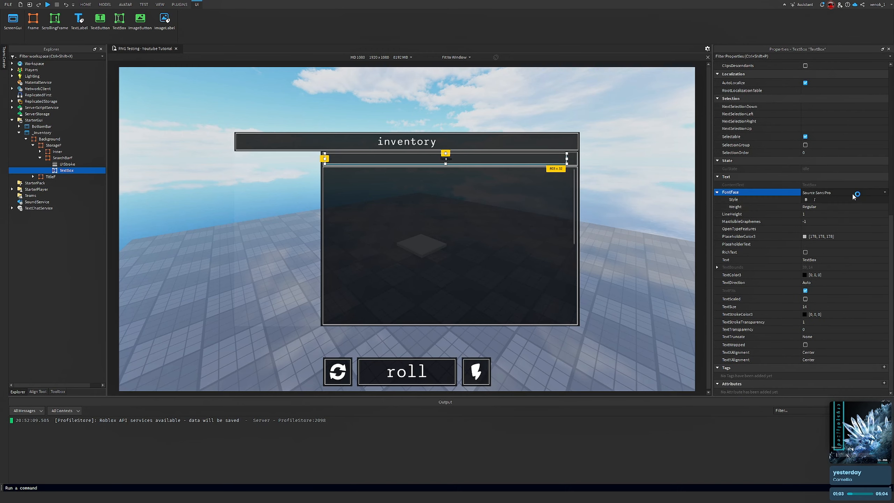
pyautogui.click(845, 193)
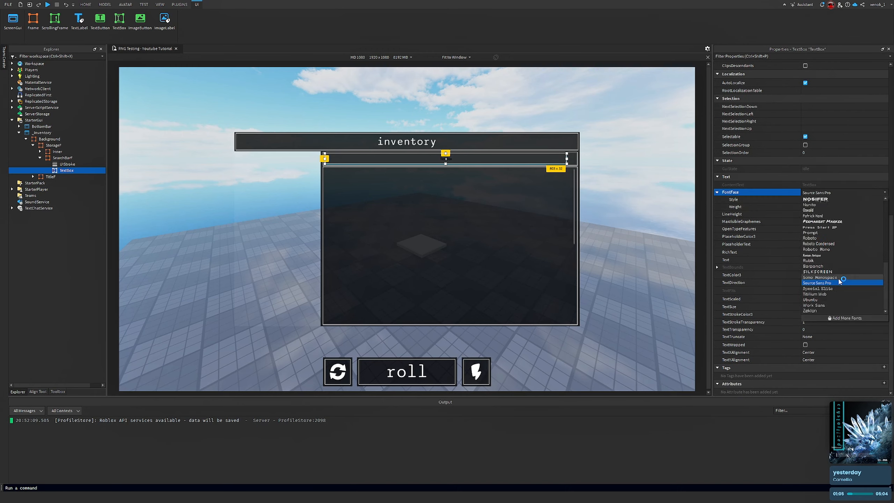
pyautogui.click(841, 278)
pyautogui.moveTo(692, 181); pyautogui.dragTo(691, 178, button='right')
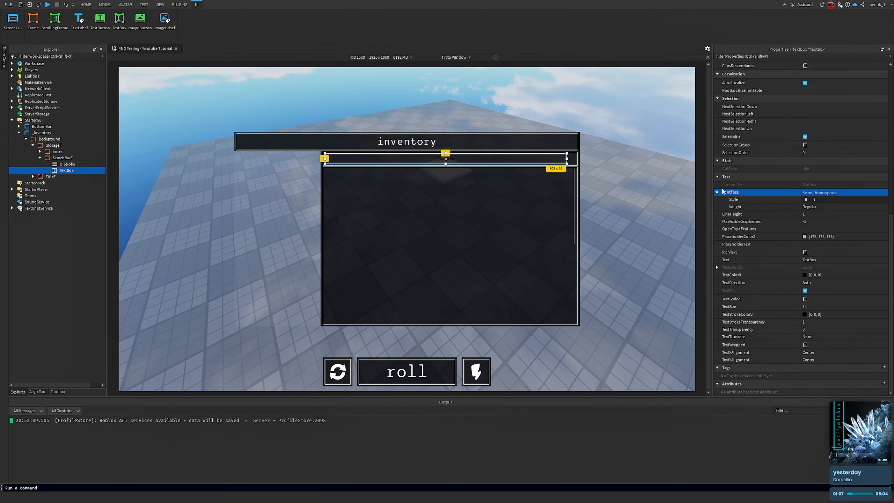
pyautogui.click(818, 299)
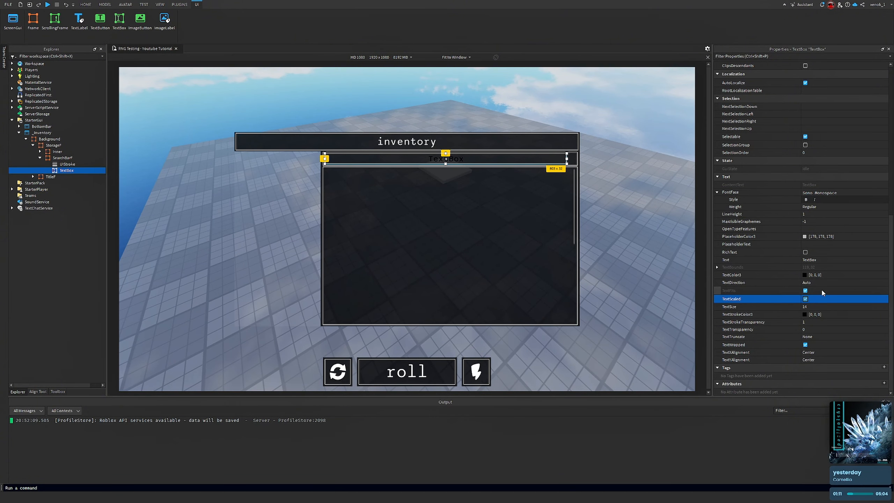
# Set the TextBox's TextColor3 to white, 255, 255, 255
pyautogui.click(805, 275)
pyautogui.moveTo(528, 204); pyautogui.dragTo(524, 146)
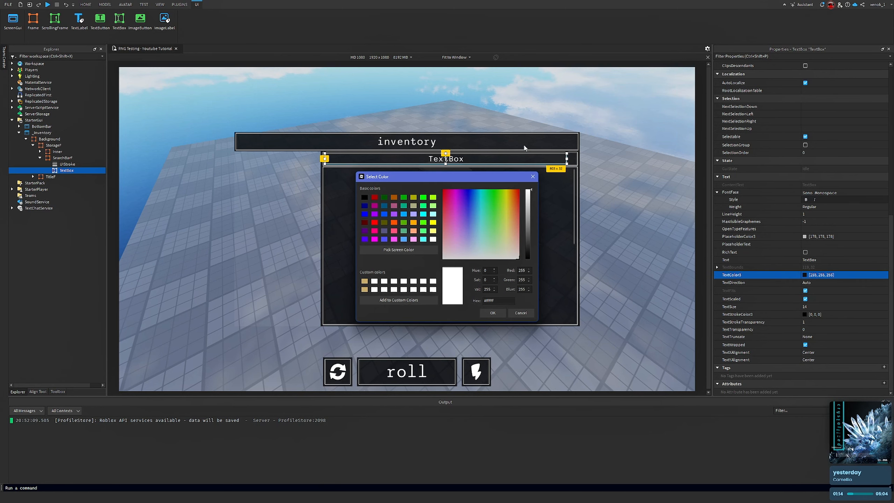
pyautogui.click(514, 315)
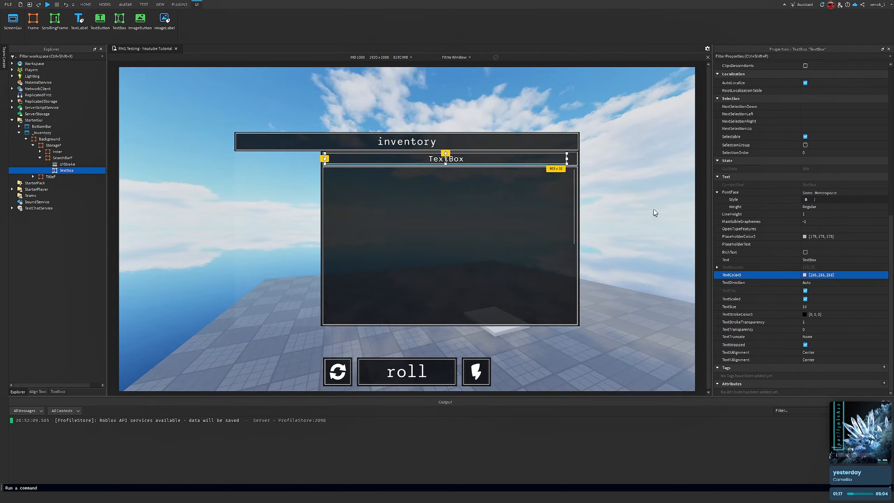
pyautogui.moveTo(654, 210); pyautogui.dragTo(653, 210, button='right')
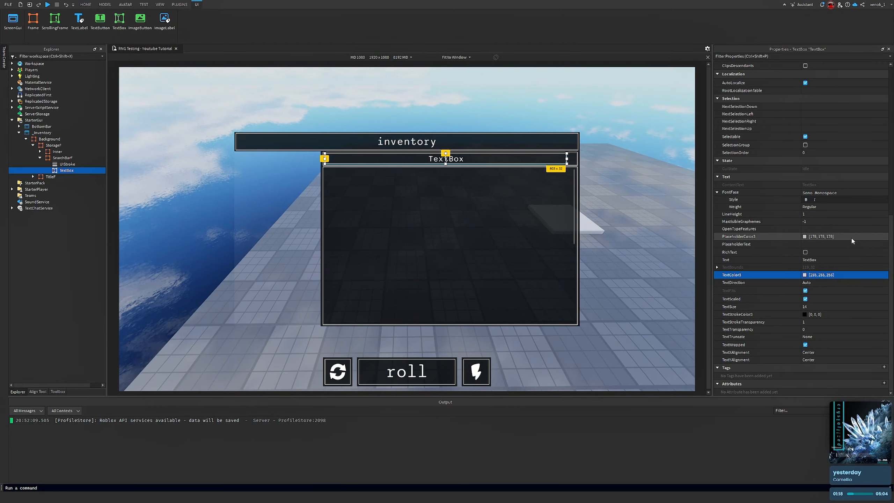
# Set the TextBox's PlaceholderText to "Search..." and clear its Text
pyautogui.click(827, 245)
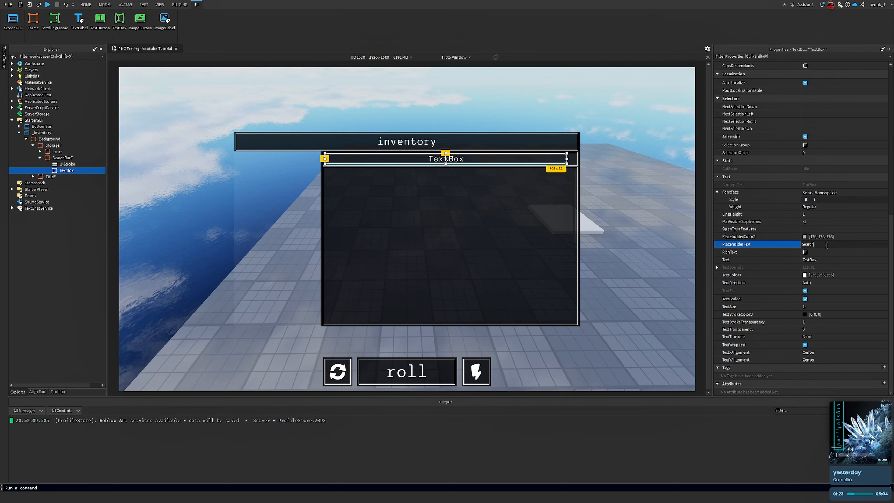
pyautogui.press('Return')
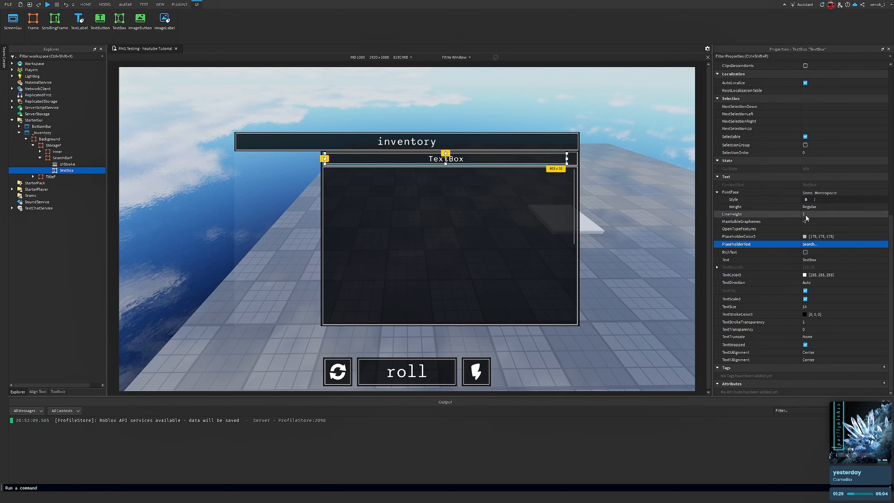
pyautogui.click(829, 259)
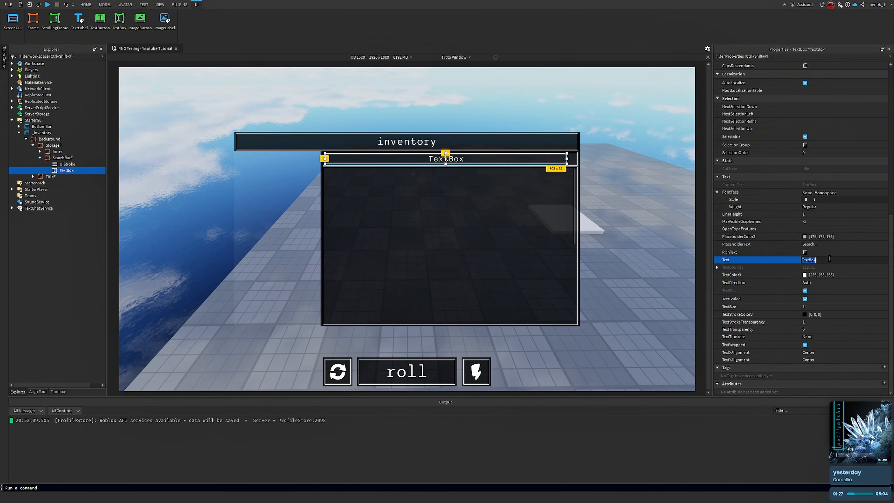
pyautogui.press('BackSpace')
pyautogui.press('Return')
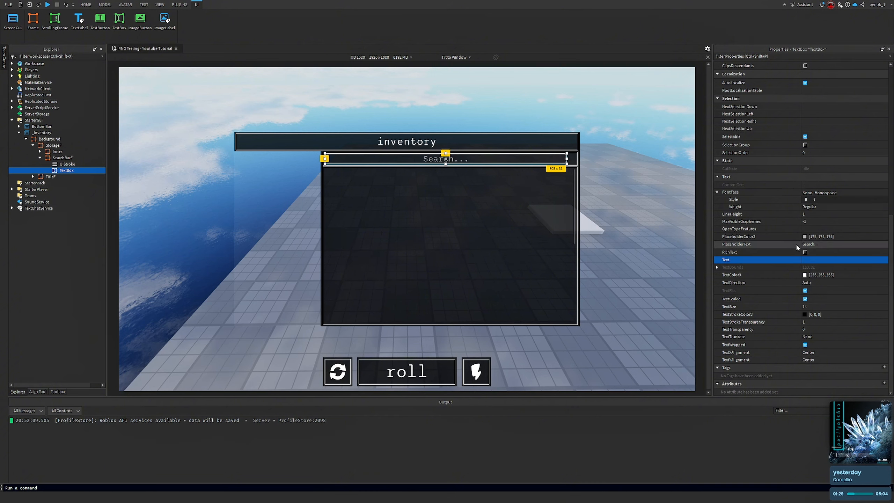
# Set the TextBox's PlaceholderColor3 to grey, 129, 129, 129
pyautogui.click(806, 236)
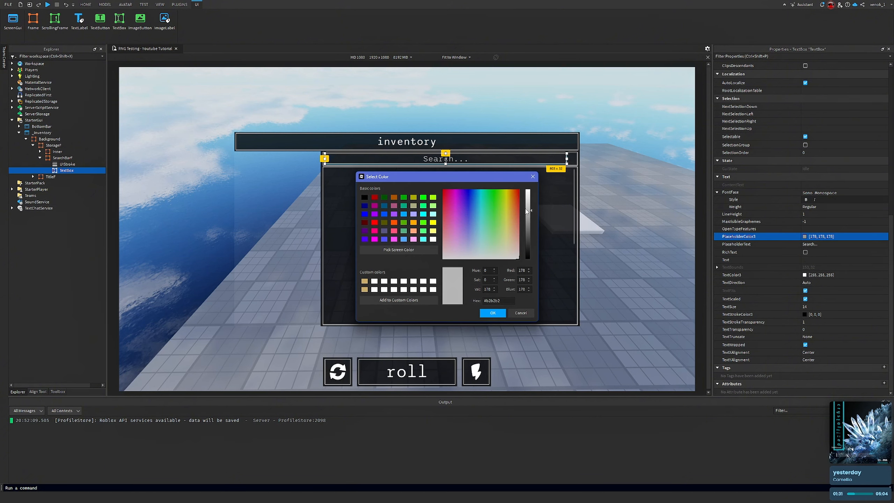
pyautogui.moveTo(526, 211); pyautogui.dragTo(530, 226)
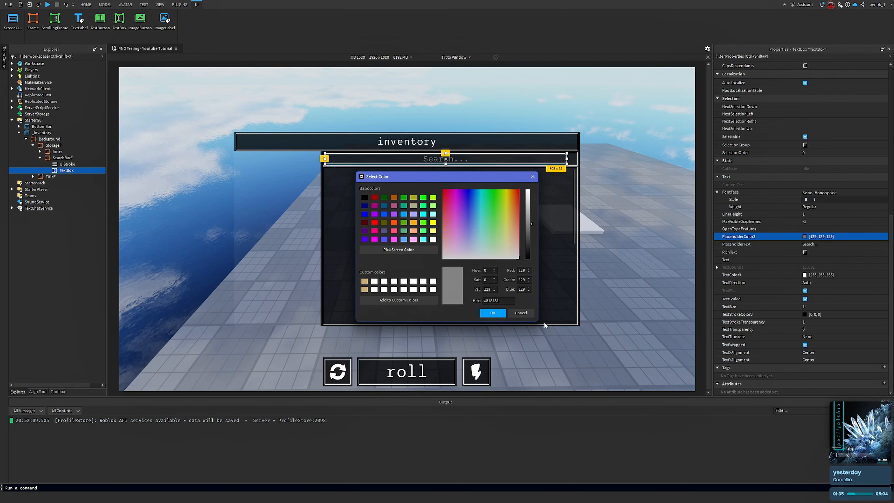
pyautogui.click(492, 313)
pyautogui.click(625, 158)
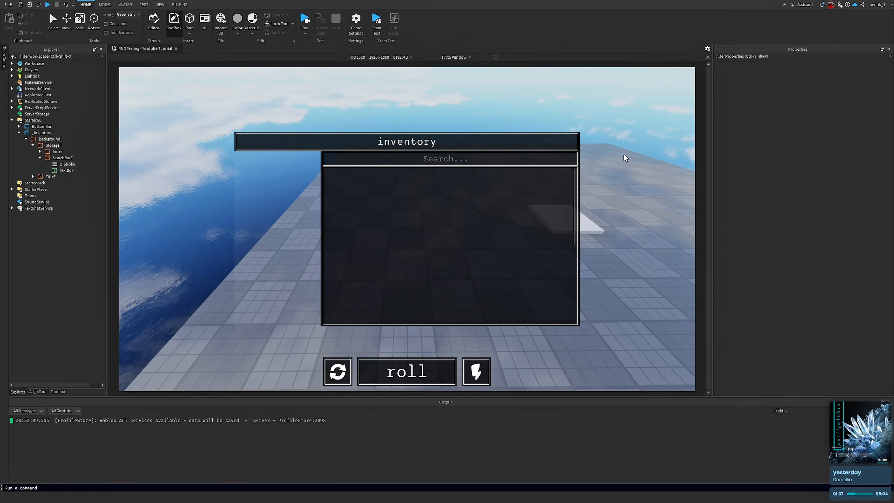
pyautogui.moveTo(624, 157); pyautogui.dragTo(471, 178, button='right')
# Set the TextBox's TextXAlignment to Left
pyautogui.click(59, 171)
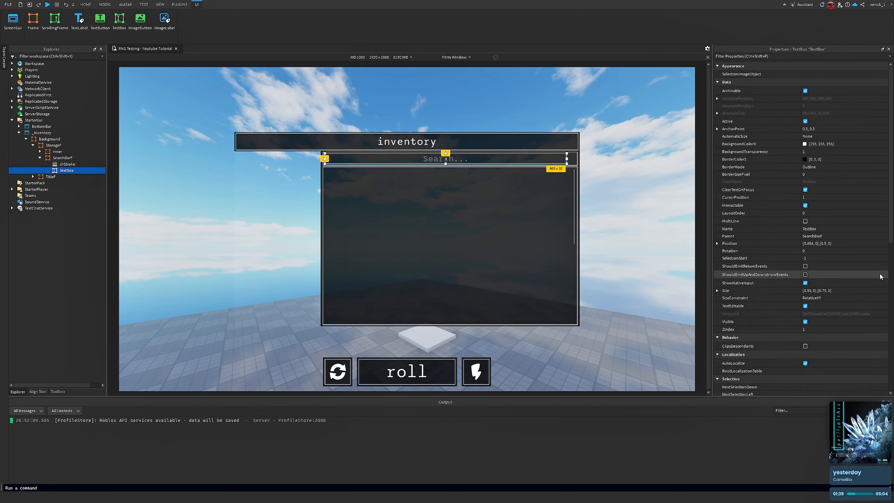
pyautogui.scroll(-8, 880, 277)
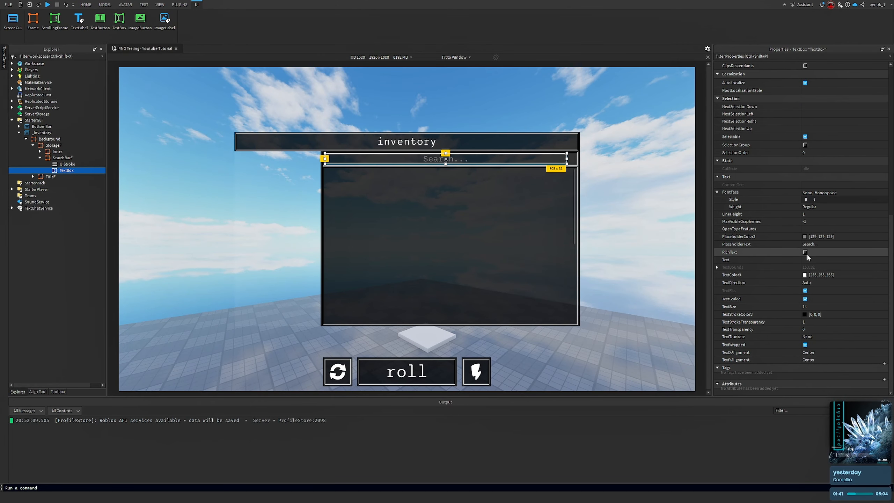
pyautogui.click(821, 352)
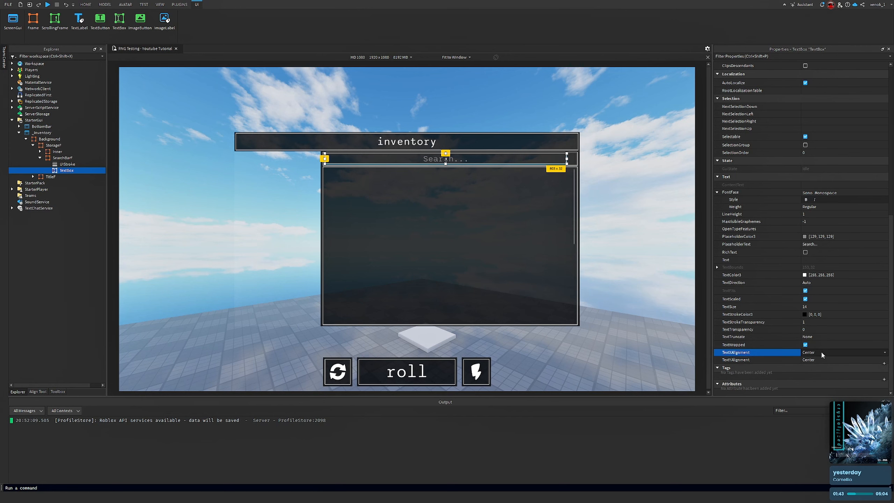
pyautogui.click(822, 352)
pyautogui.click(831, 365)
pyautogui.click(674, 174)
pyautogui.moveTo(675, 174); pyautogui.dragTo(612, 232, button='right')
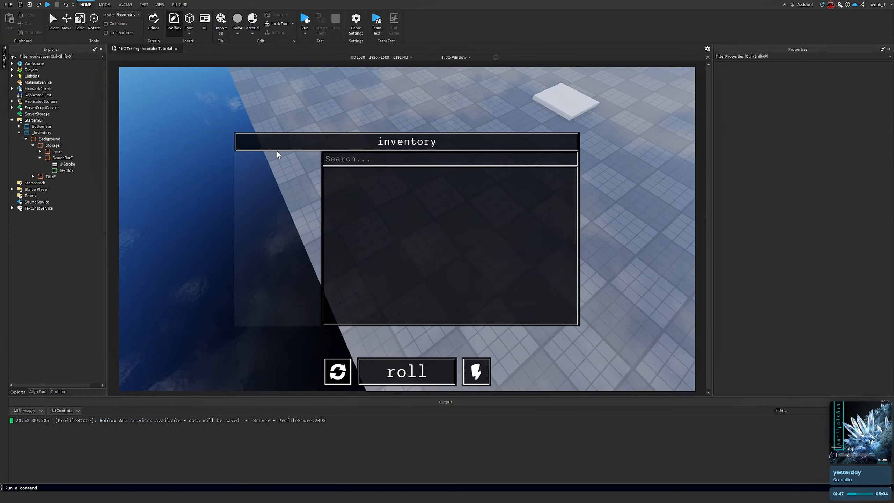
pyautogui.moveTo(277, 154); pyautogui.dragTo(277, 154, button='right')
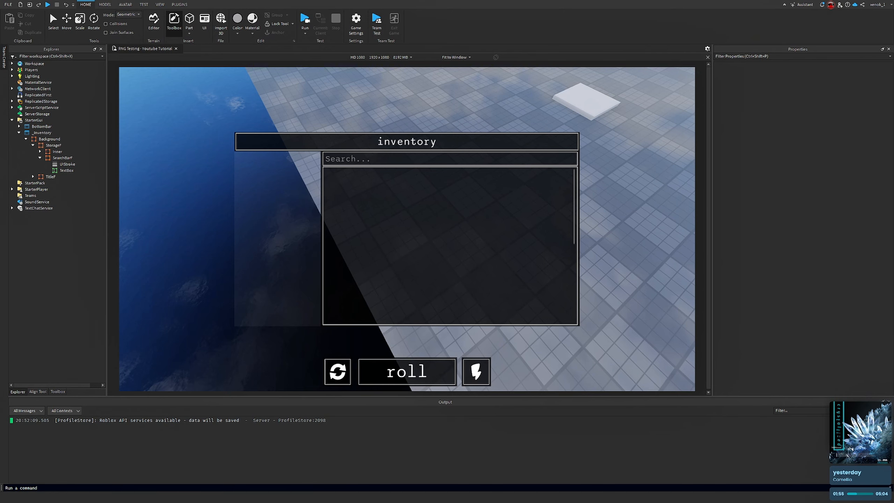
pyautogui.moveTo(320, 223); pyautogui.dragTo(320, 223, button='right')
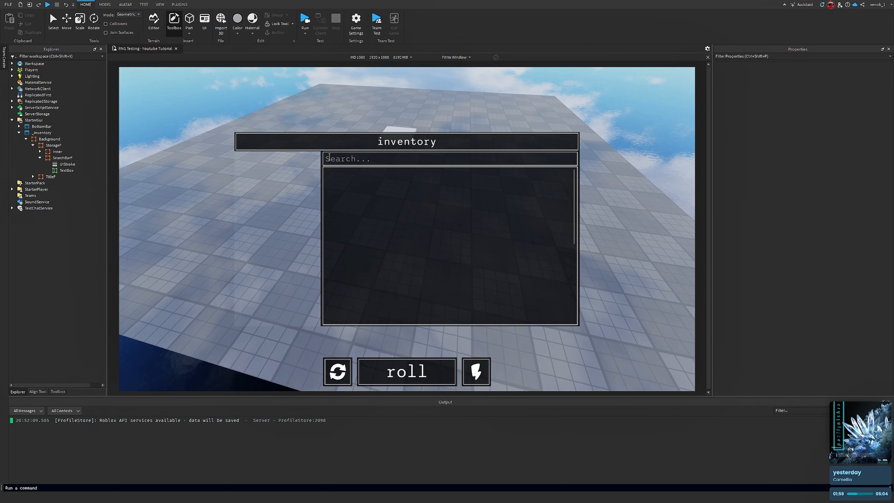
# Rename the TextBox to SearchBar
pyautogui.click(66, 170)
pyautogui.rightClick(64, 172)
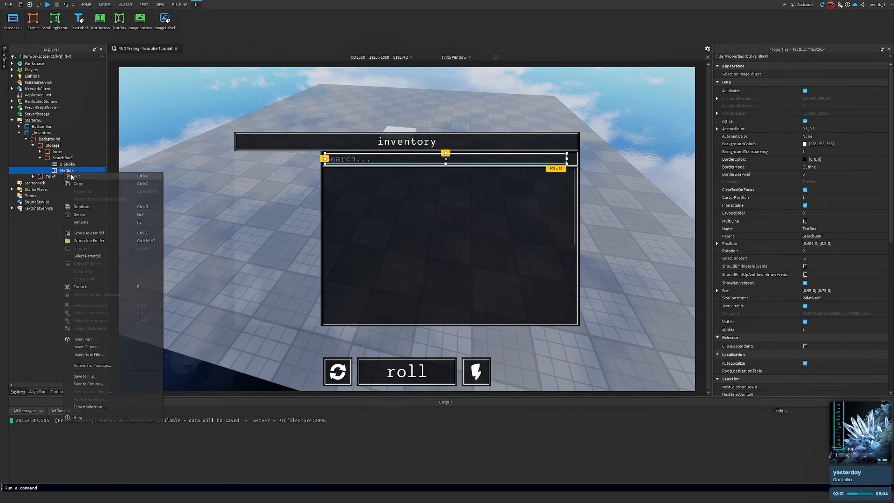
pyautogui.click(98, 223)
pyautogui.write('SearchBar')
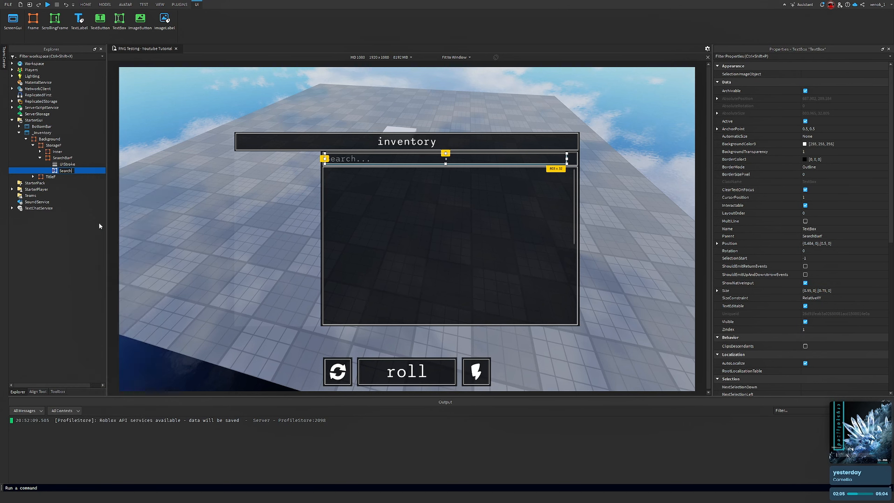
pyautogui.press('Return')
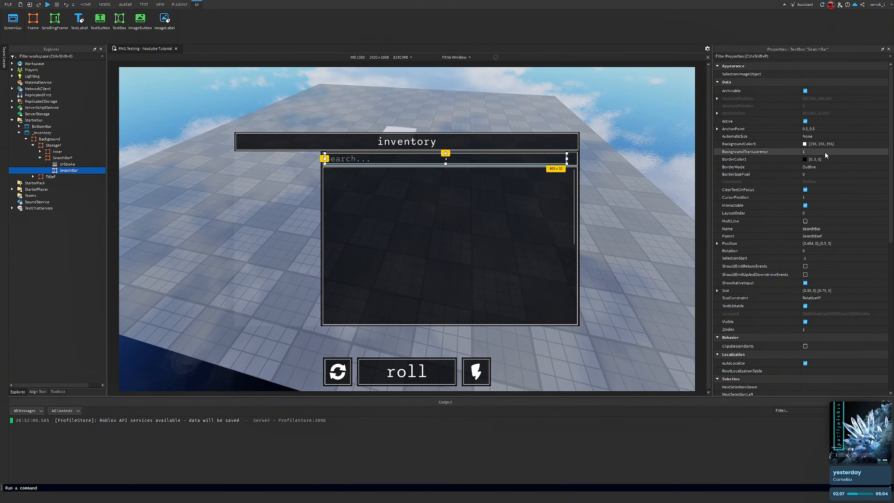
# Set the SearchBar's Position to {0.5, 0},{0.5, 0}
pyautogui.click(847, 245)
pyautogui.click(813, 244)
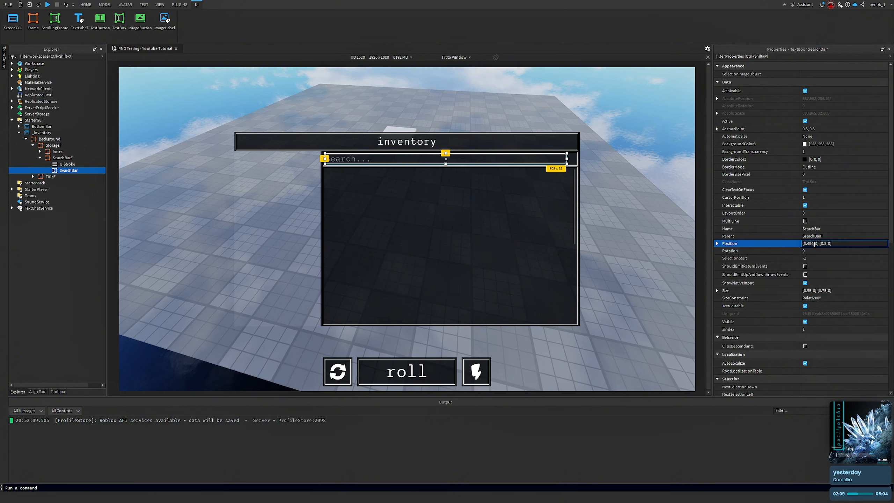
pyautogui.press('BackSpace')
pyautogui.press('BackSpace')
pyautogui.press('BackSpace')
pyautogui.write('5')
pyautogui.press('Return')
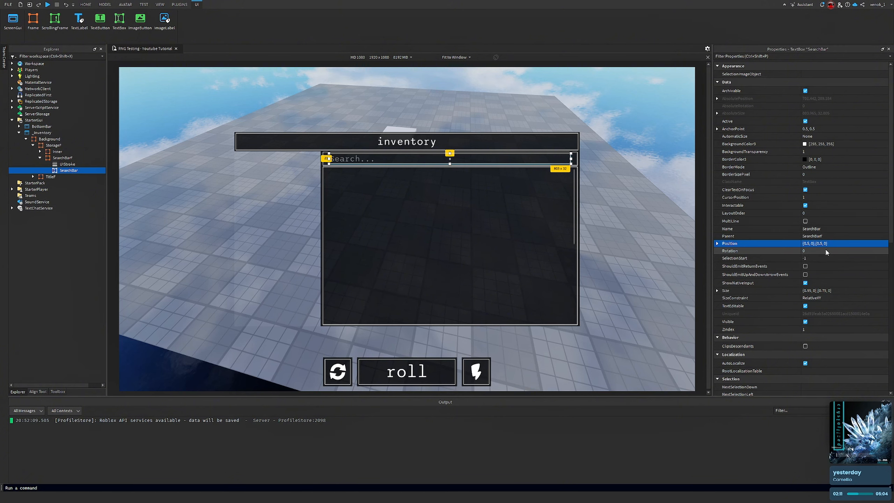
# Set the SearchBar's Size to {0.9, 0},{0.75, 0}
pyautogui.moveTo(627, 206); pyautogui.dragTo(627, 207, button='right')
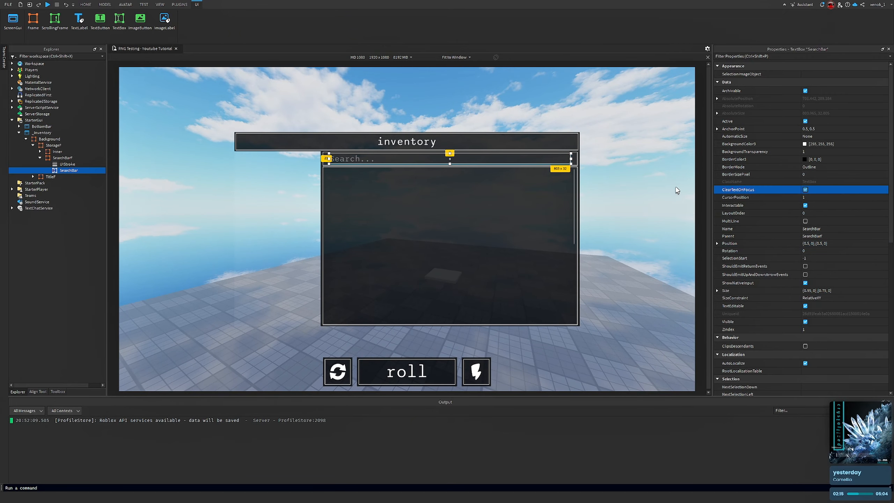
pyautogui.click(316, 163)
pyautogui.click(68, 170)
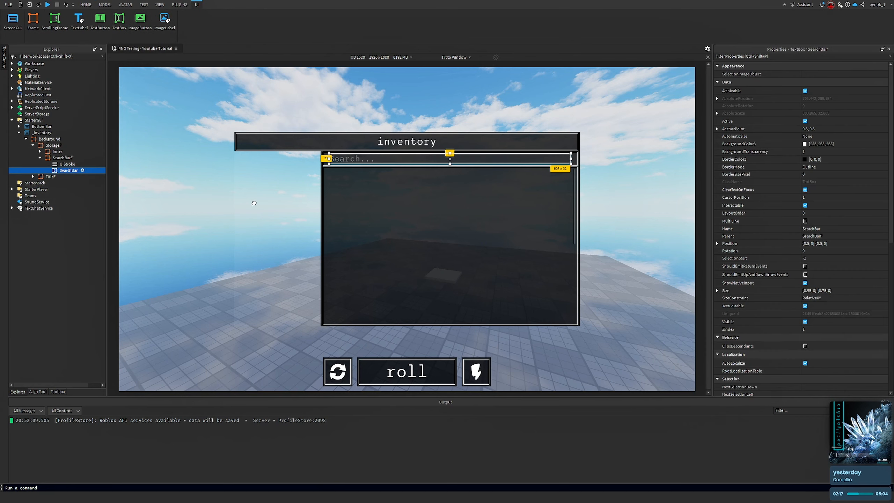
pyautogui.click(833, 289)
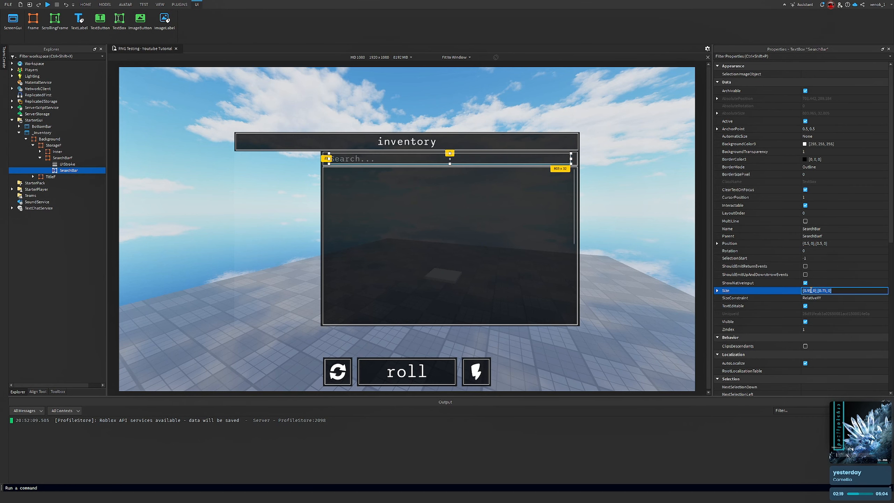
pyautogui.press('BackSpace')
pyautogui.press('Return')
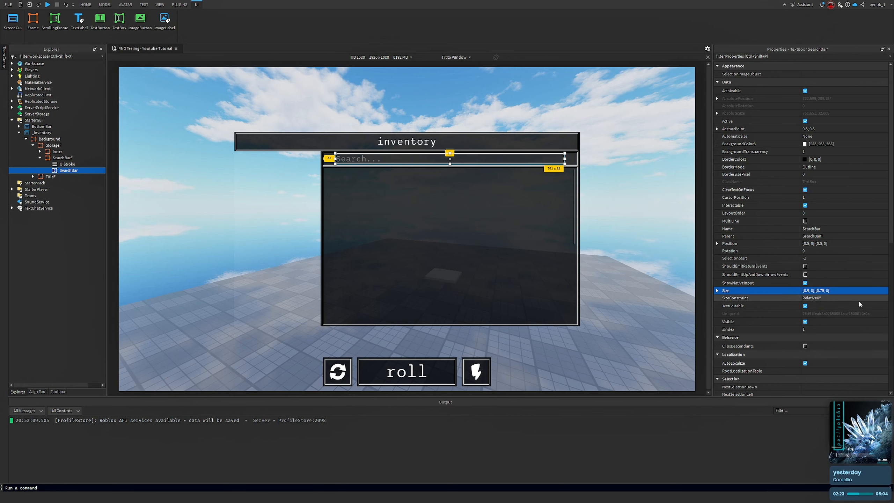
# Insert an ImageLabel into the SearchBarF frame
pyautogui.moveTo(619, 164); pyautogui.dragTo(618, 164, button='right')
pyautogui.click(619, 164)
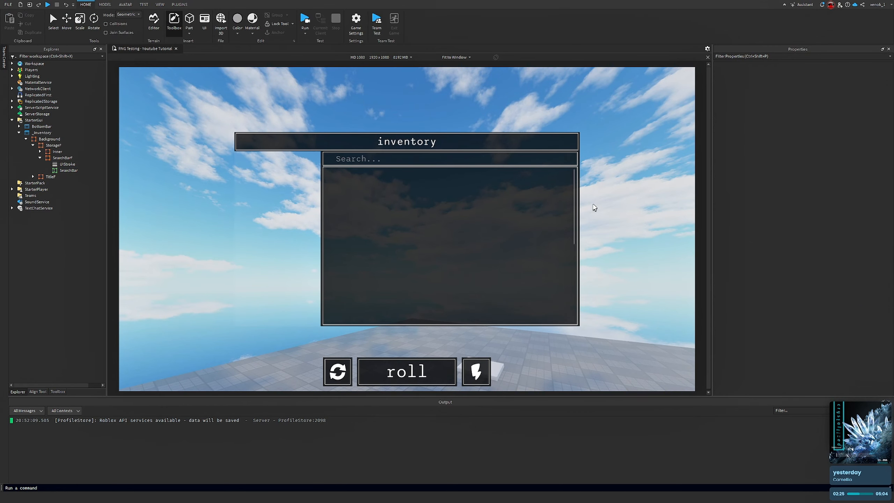
pyautogui.moveTo(594, 204); pyautogui.dragTo(593, 204, button='right')
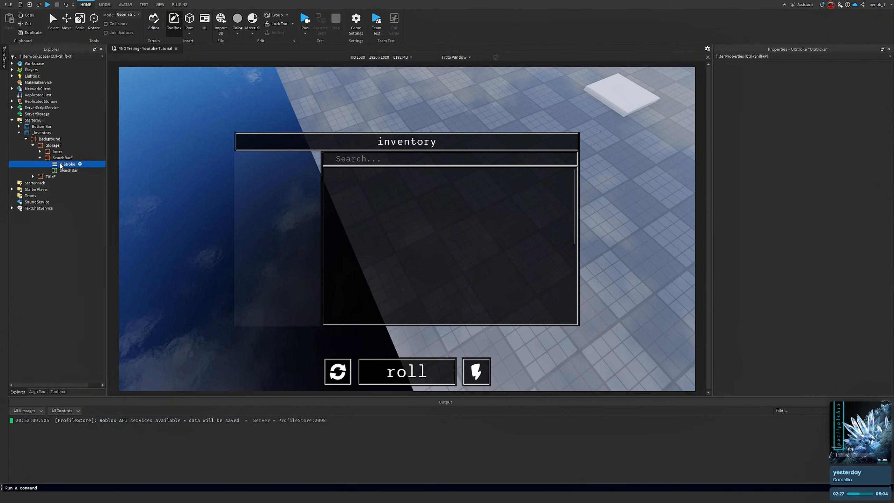
pyautogui.click(80, 157)
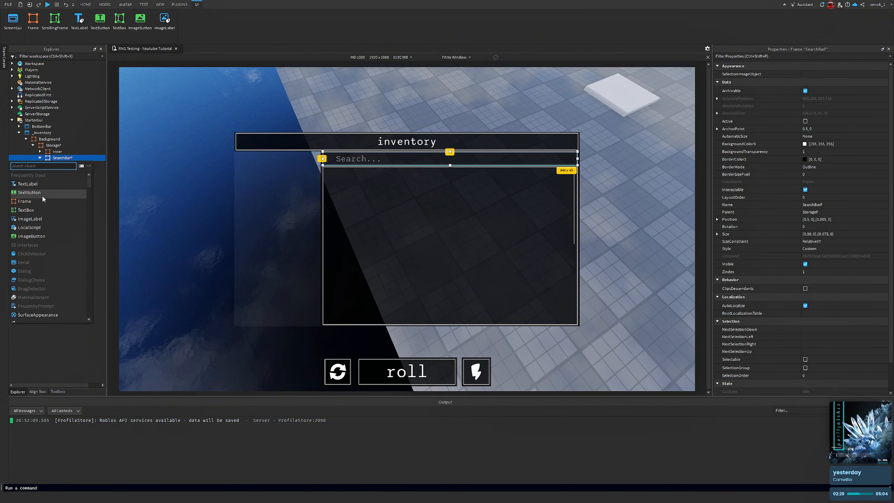
pyautogui.click(48, 220)
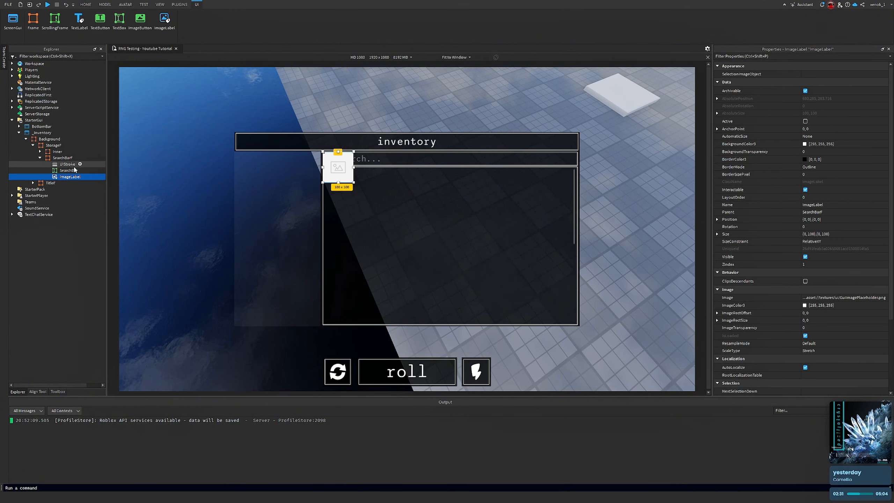
# Set the ImageLabel's Size to {0.9, 0},{0.9, 0} and its SizeConstraint to RelativeYY
pyautogui.click(824, 129)
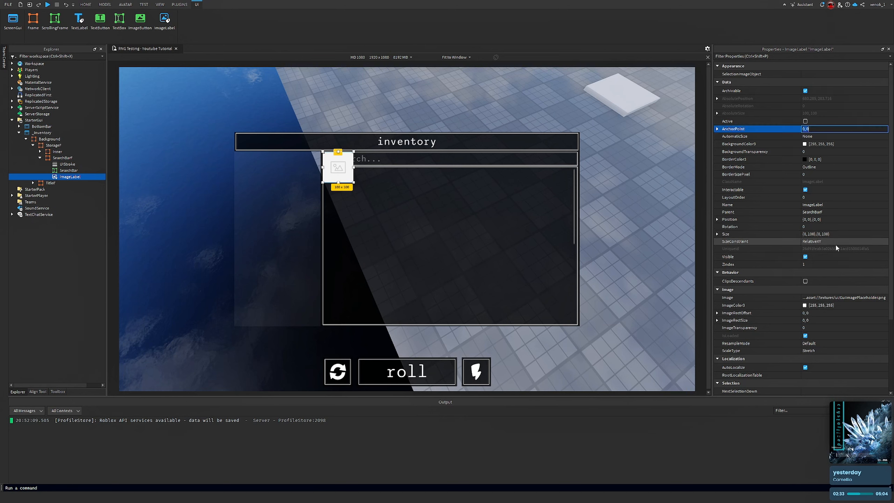
pyautogui.click(858, 236)
pyautogui.write('1')
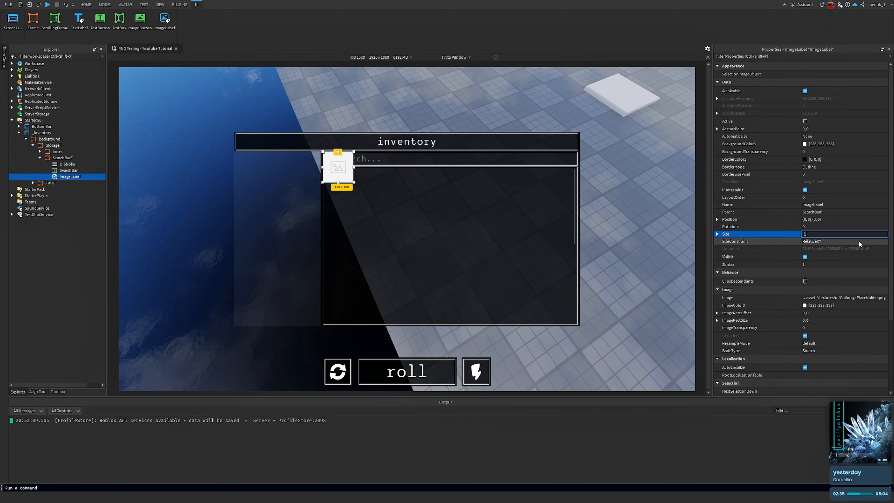
pyautogui.press('Return')
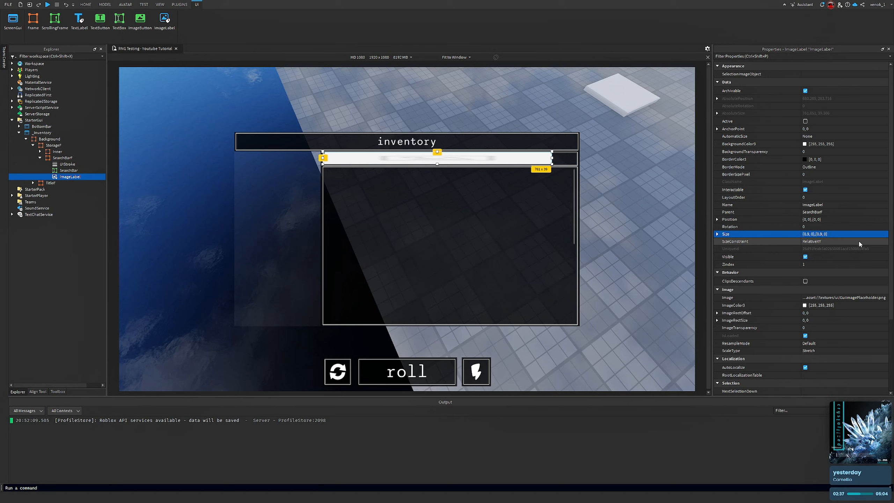
pyautogui.click(859, 241)
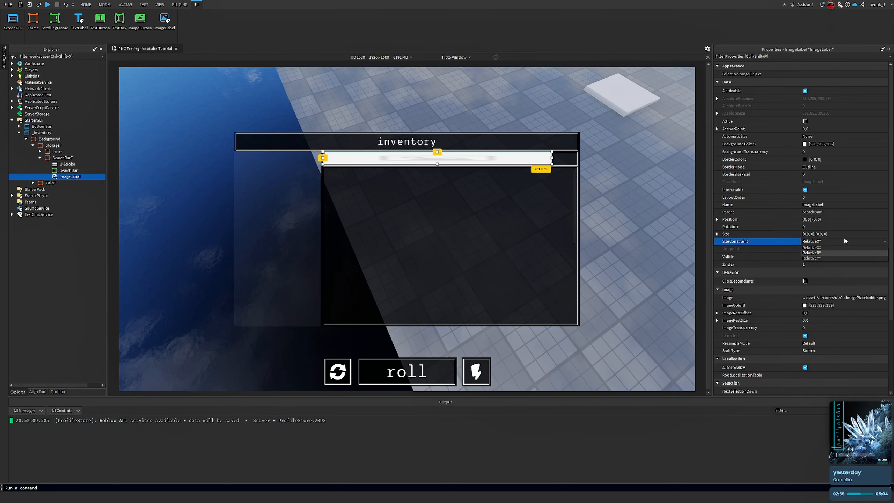
pyautogui.click(833, 258)
# Set the ImageLabel's AnchorPoint to 0, 0.5 and its Position to {0, 0},{0.5, 0}
pyautogui.click(599, 235)
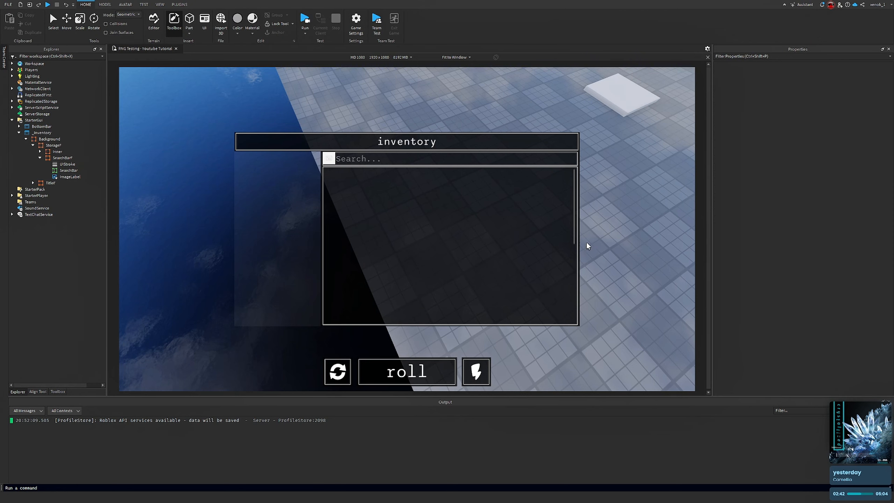
pyautogui.click(78, 177)
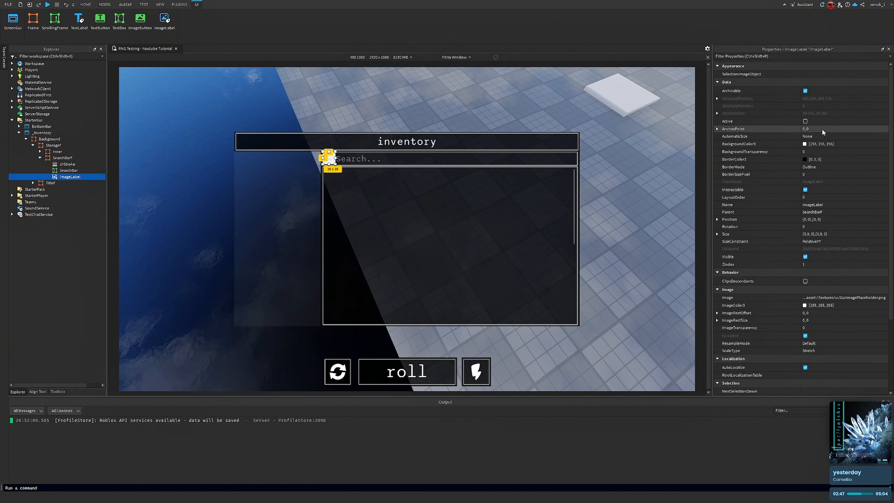
pyautogui.click(832, 127)
pyautogui.write('0,.5')
pyautogui.press('Return')
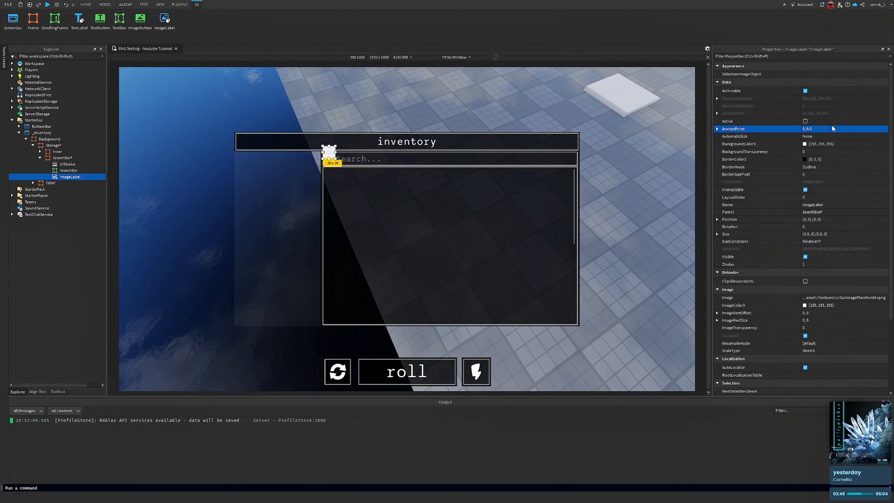
pyautogui.click(849, 220)
pyautogui.press('BackSpace')
pyautogui.write('0,.5')
pyautogui.press('Return')
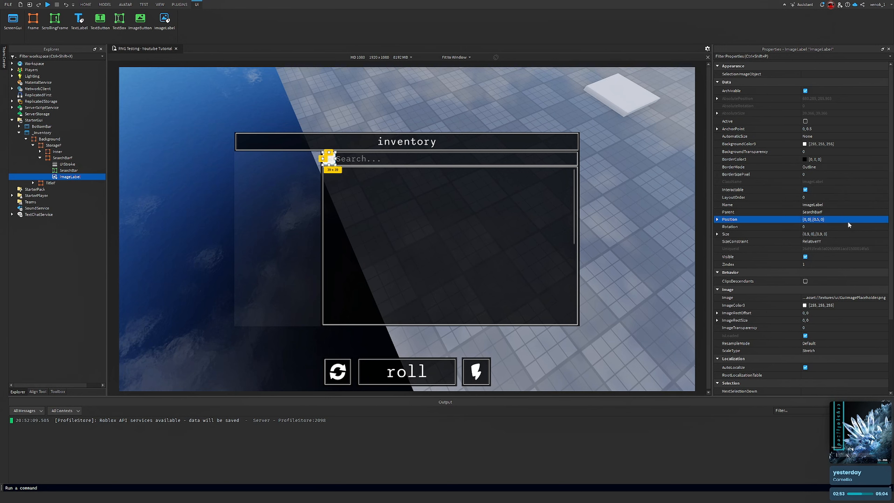
# Set the ImageLabel's Position X scale to 0.005
pyautogui.click(510, 232)
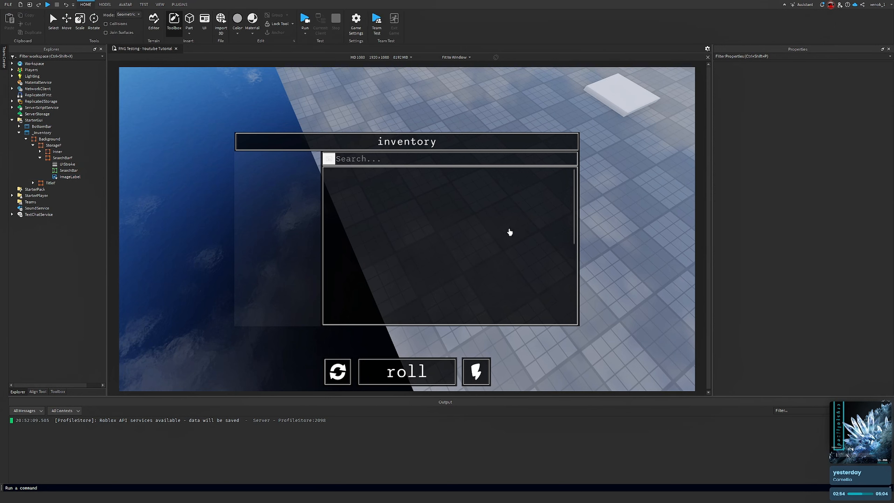
pyautogui.click(70, 177)
pyautogui.click(806, 220)
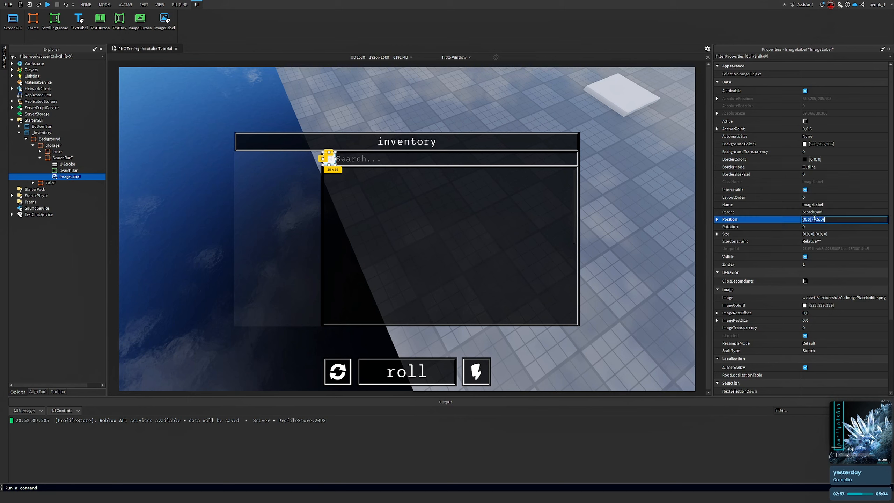
pyautogui.click(805, 219)
pyautogui.write('.005')
pyautogui.press('Return')
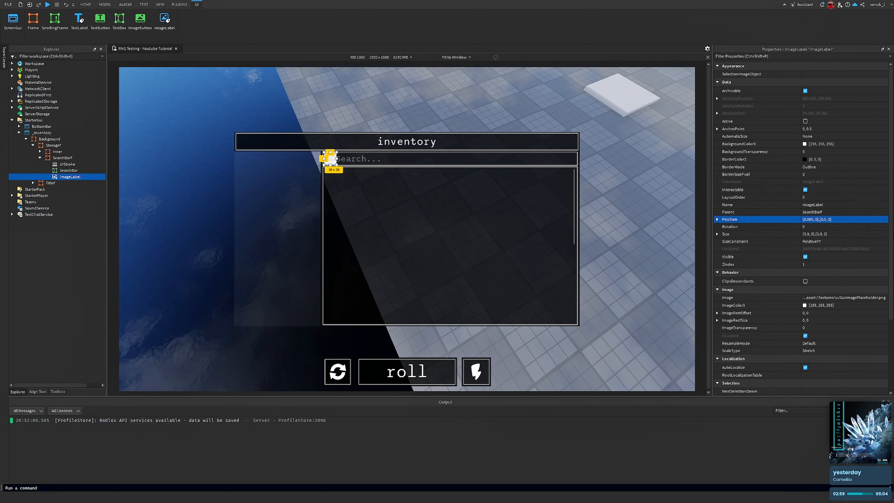
# Set the ImageLabel's Position to {0.002, 0},{0.5, 0}
pyautogui.click(669, 156)
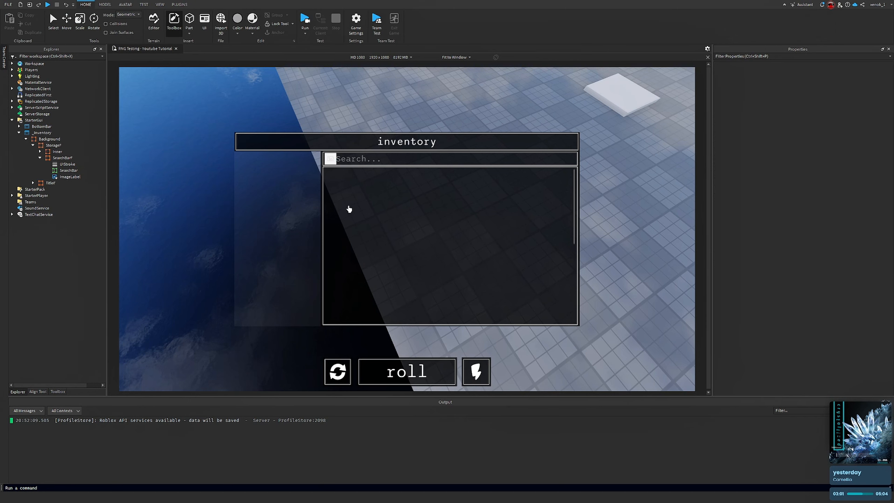
pyautogui.click(62, 172)
pyautogui.click(330, 159)
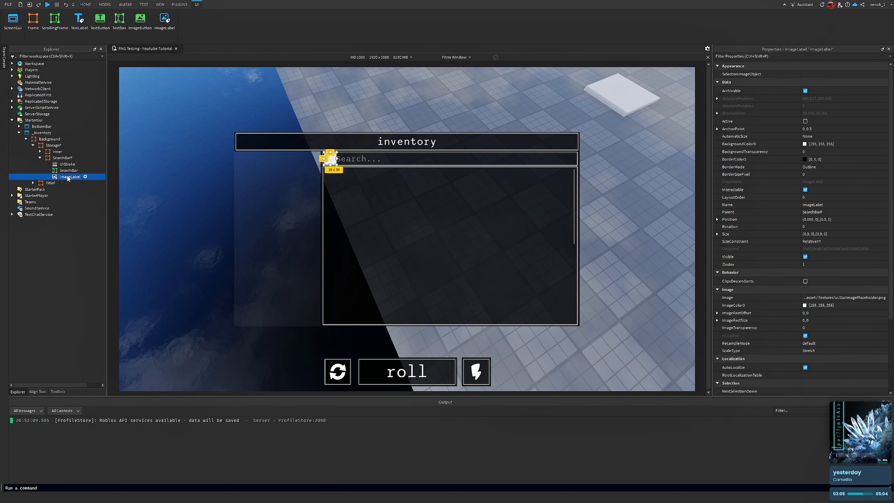
pyautogui.click(813, 219)
pyautogui.click(814, 219)
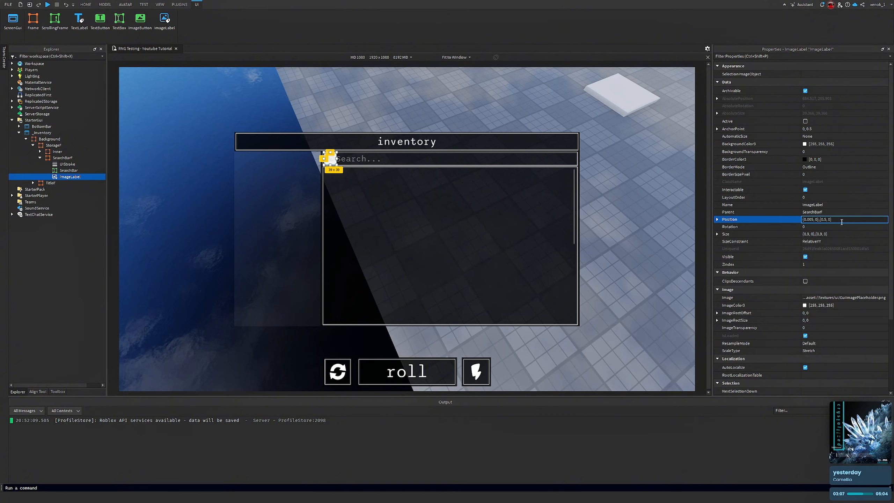
pyautogui.press('BackSpace')
pyautogui.write('2')
pyautogui.press('Return')
pyautogui.click(587, 206)
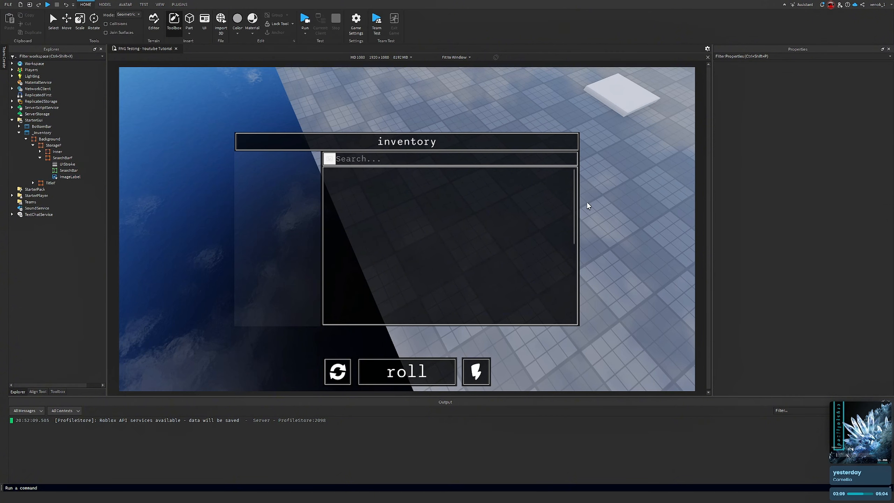
# Rename the ImageLabel to SearchIcon
pyautogui.click(65, 177)
pyautogui.rightClick(73, 177)
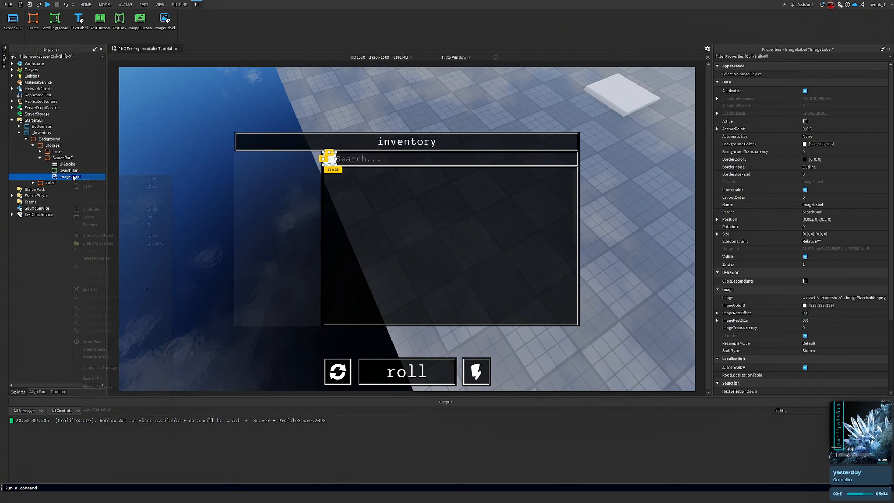
pyautogui.click(108, 226)
pyautogui.write('SearchIcon')
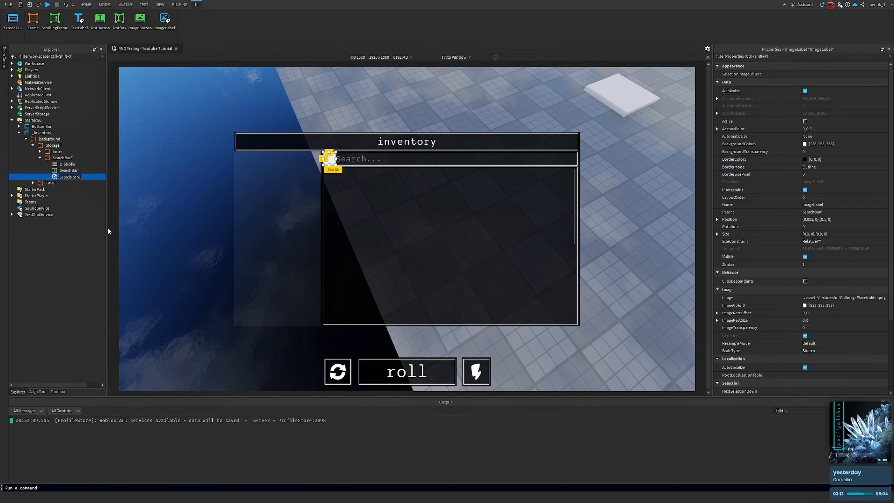
pyautogui.press('Return')
# Set the SearchIcon's BackgroundTransparency to 1 and its ScaleType to Fit
pyautogui.click(825, 152)
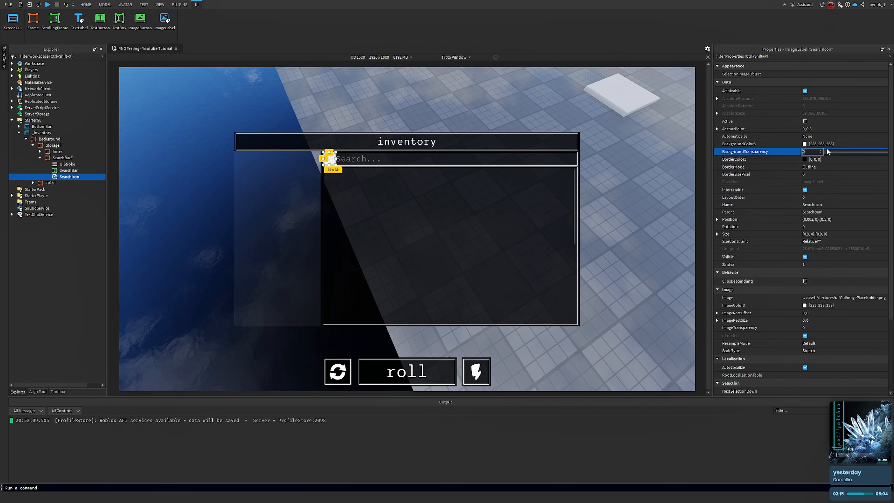
pyautogui.write('1')
pyautogui.press('Return')
pyautogui.click(823, 349)
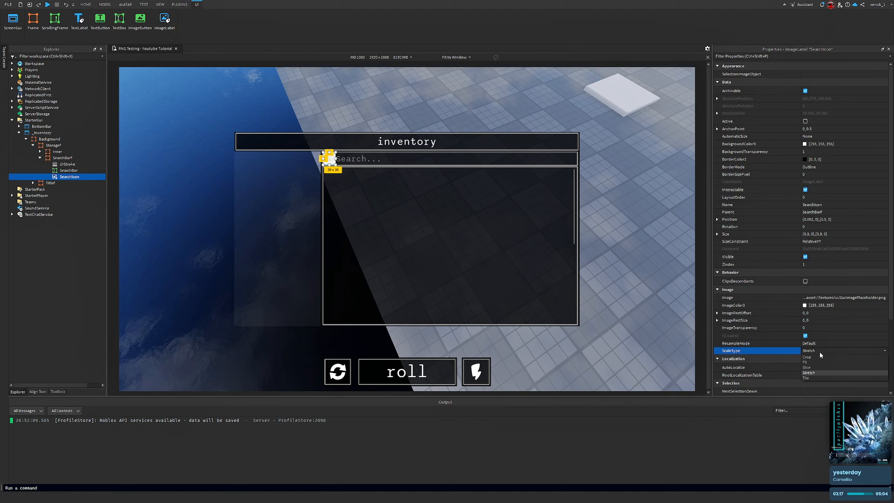
pyautogui.click(816, 363)
# Add a search icon image from disk and assign it as the SearchIcon's Image
pyautogui.click(845, 298)
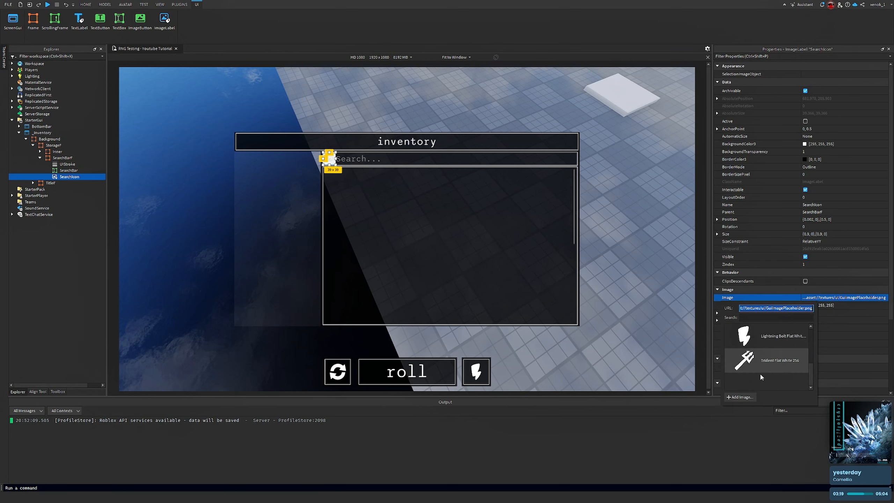
pyautogui.click(760, 372)
pyautogui.click(436, 233)
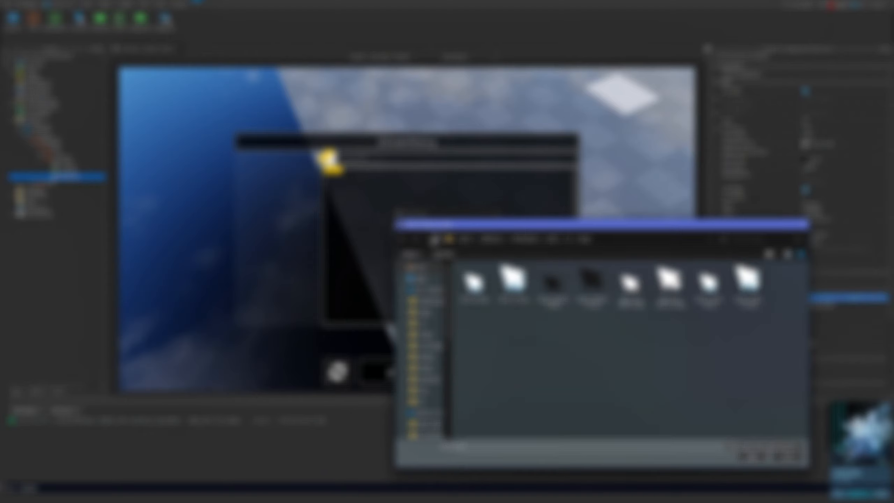
pyautogui.moveTo(519, 226); pyautogui.dragTo(241, 106)
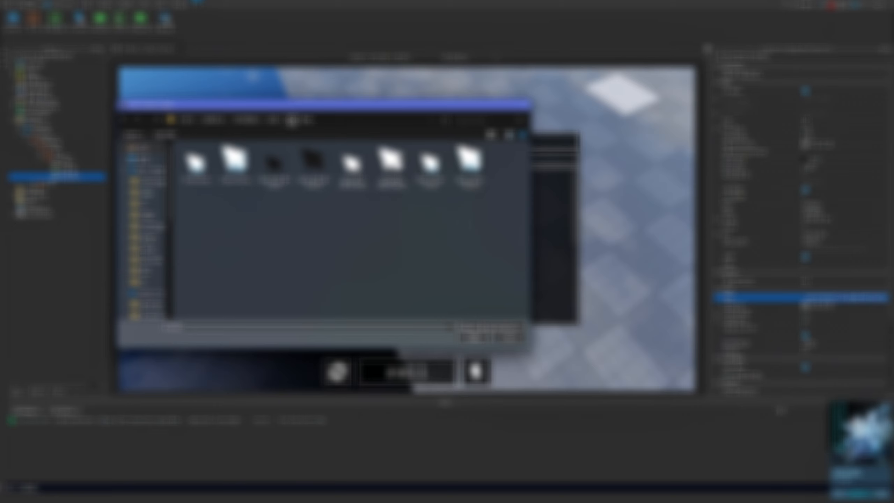
pyautogui.click(278, 121)
pyautogui.click(248, 122)
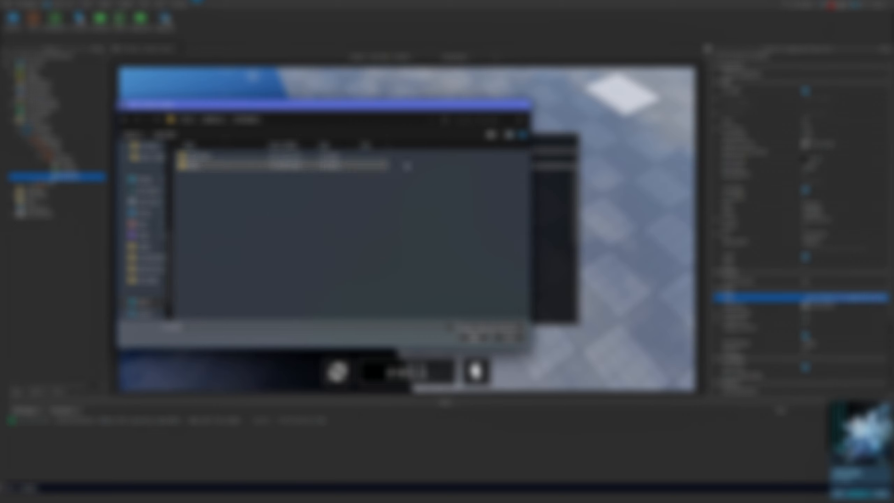
pyautogui.doubleClick(194, 165)
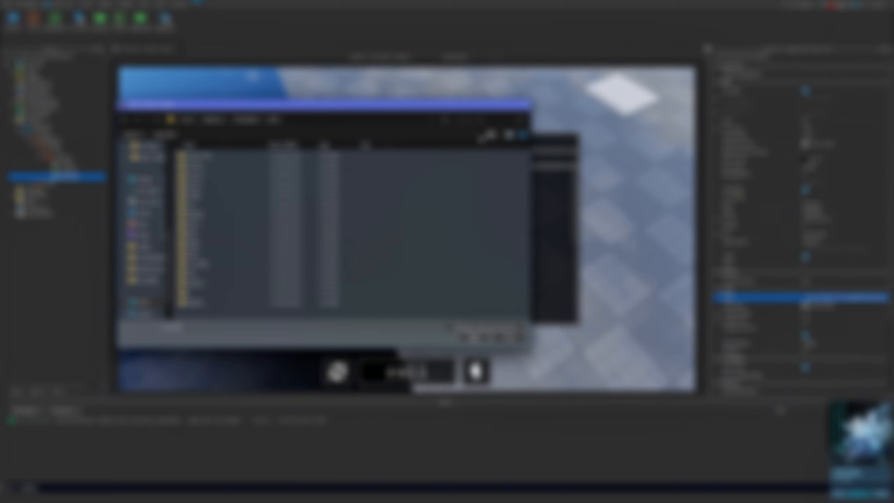
pyautogui.click(481, 122)
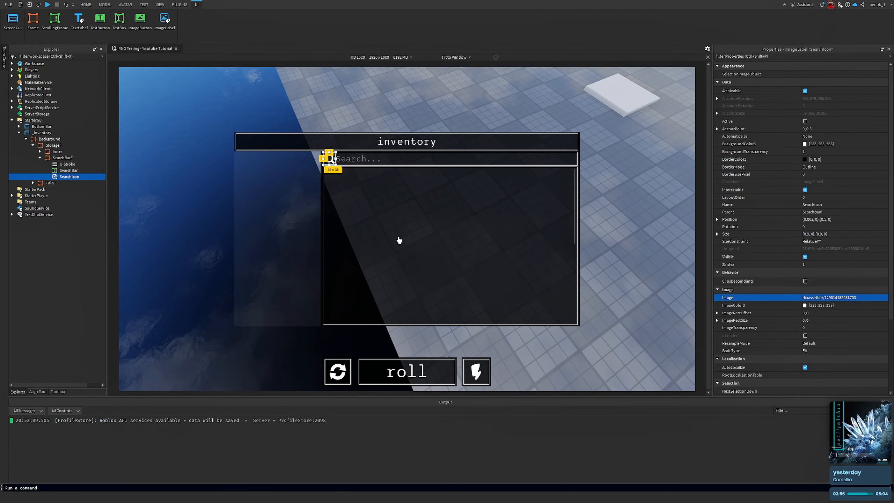
# Set the SearchIcon's Size to {0.65, 0},{0.65, 0}
pyautogui.moveTo(399, 241); pyautogui.dragTo(406, 217, button='right')
pyautogui.click(633, 147)
pyautogui.click(93, 178)
pyautogui.click(842, 234)
pyautogui.write('0.65,0,0.65,0')
pyautogui.press('Return')
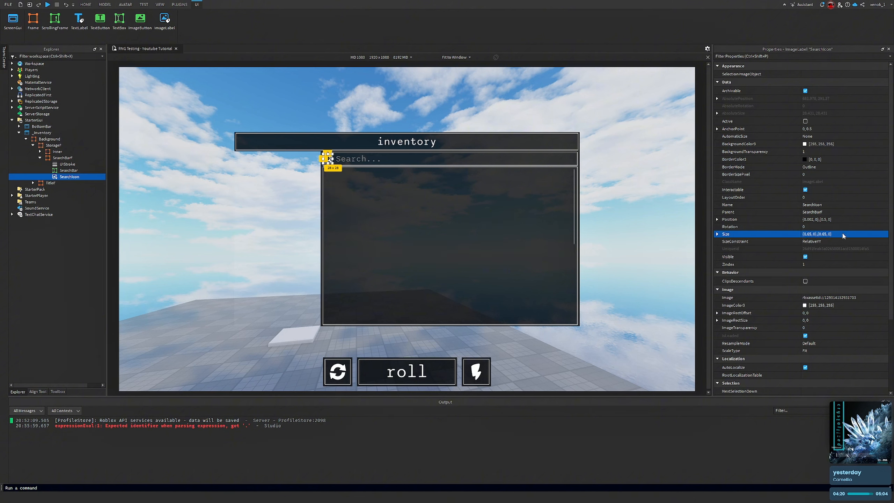
pyautogui.click(596, 168)
pyautogui.click(64, 177)
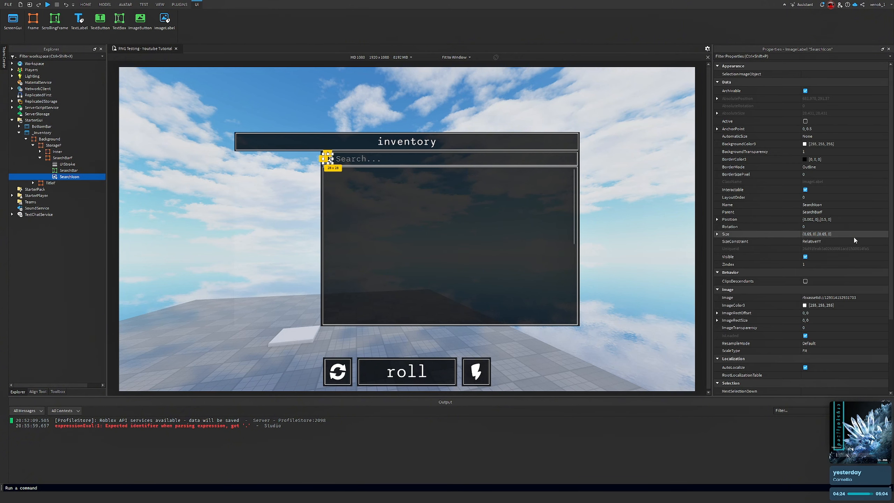
pyautogui.click(846, 220)
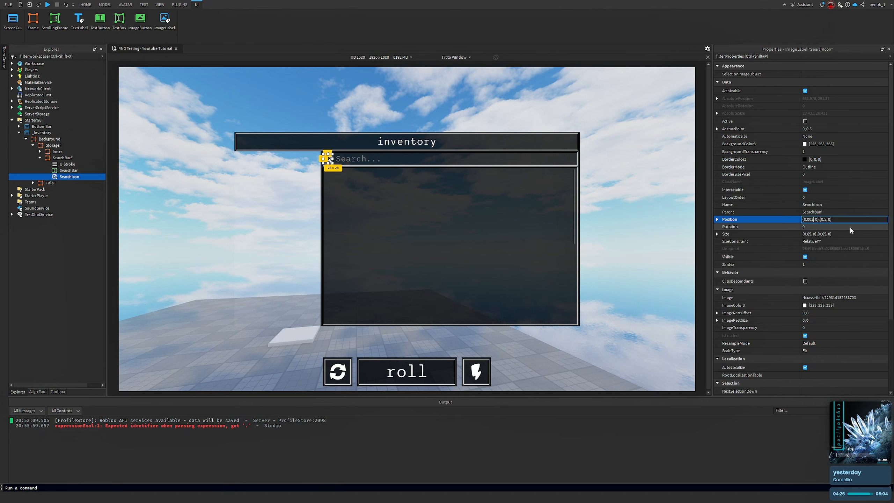
pyautogui.press('Return')
pyautogui.click(587, 201)
pyautogui.moveTo(585, 205); pyautogui.dragTo(577, 175, button='right')
pyautogui.press('a')
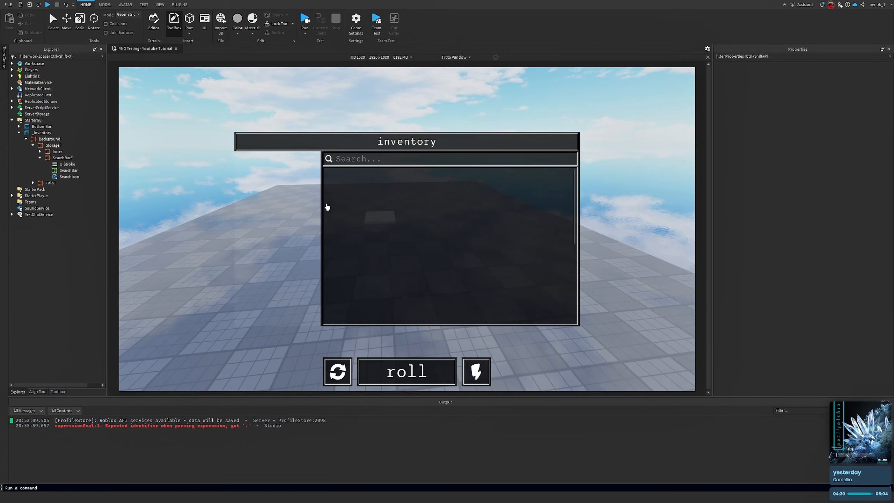
# Set the SearchIcon's ImageTransparency to 0.25
pyautogui.click(71, 176)
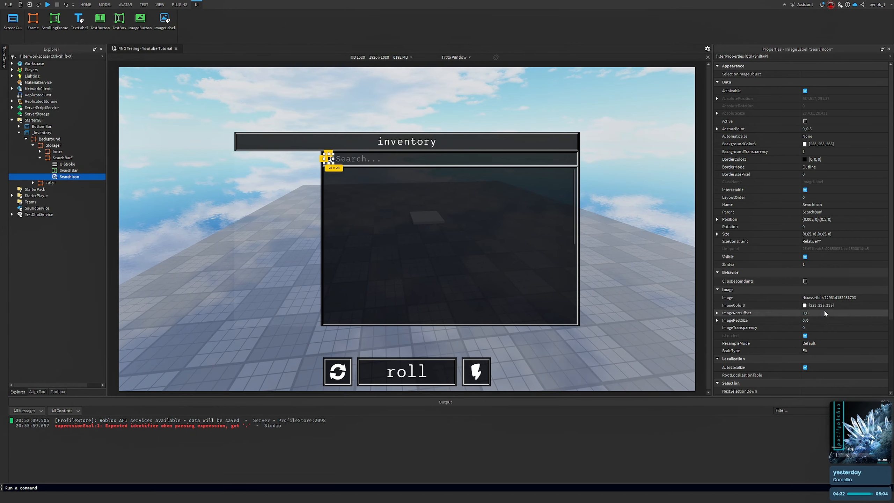
pyautogui.click(834, 327)
pyautogui.write('0.25')
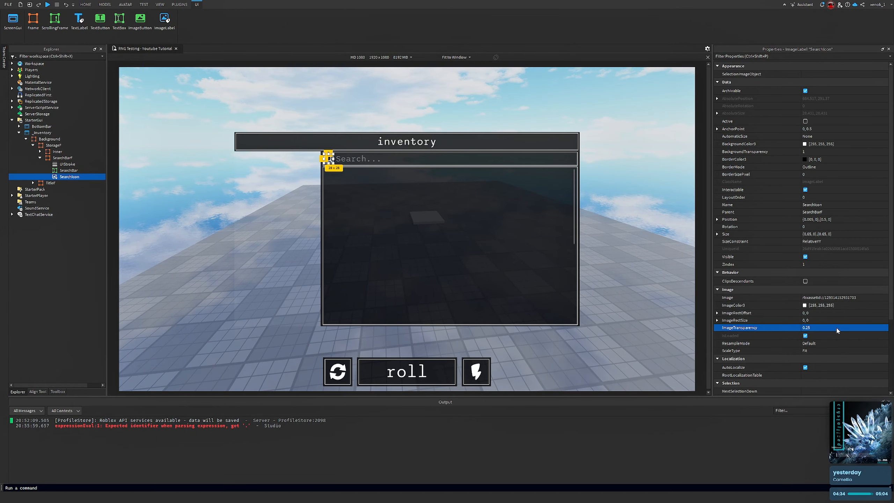
pyautogui.press('Return')
pyautogui.click(609, 182)
pyautogui.moveTo(608, 182)
pyautogui.mouseDown(button='right')
pyautogui.moveTo(615, 169)
pyautogui.moveTo(599, 150)
pyautogui.moveTo(625, 179)
pyautogui.mouseUp(button='right')
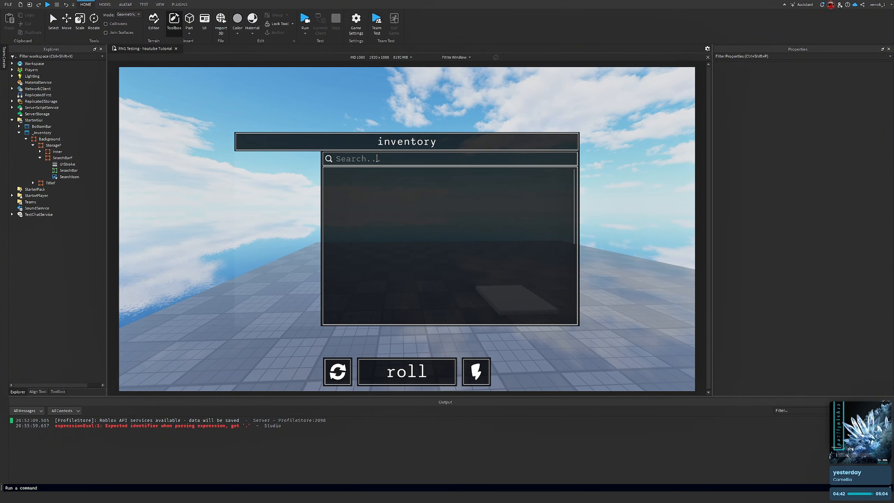
pyautogui.moveTo(423, 247); pyautogui.dragTo(427, 207, button='right')
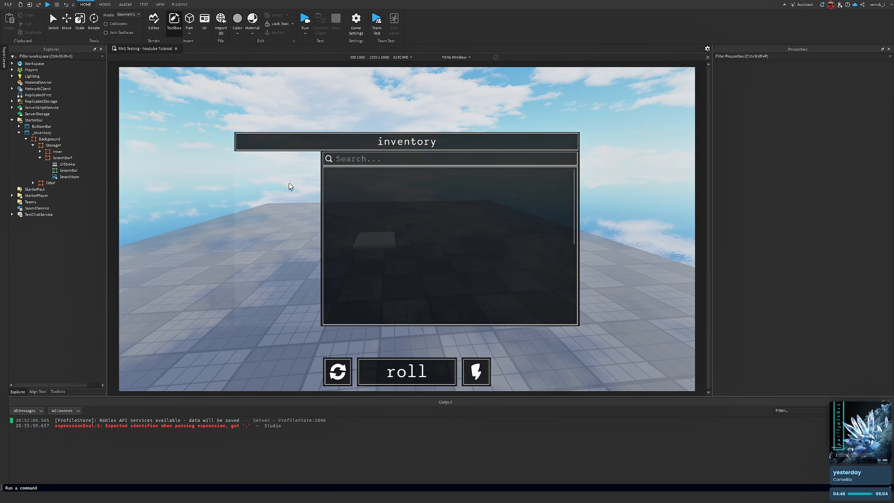
pyautogui.click(40, 157)
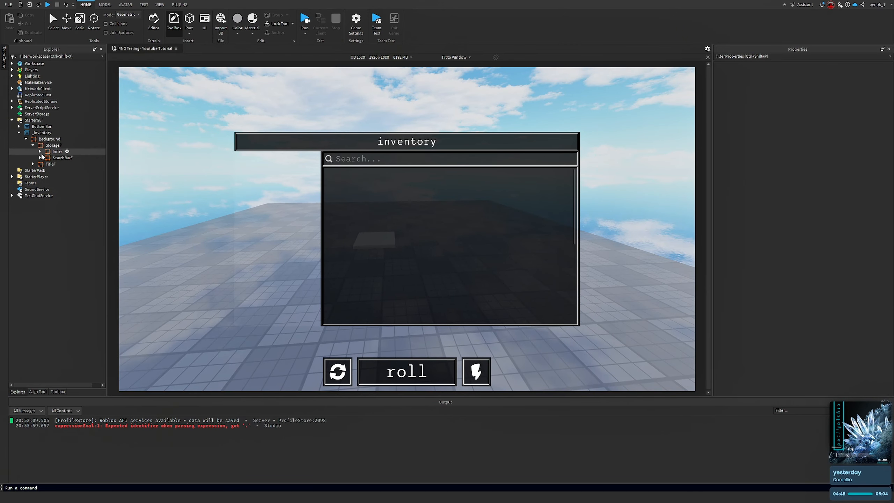
pyautogui.click(40, 152)
pyautogui.click(93, 165)
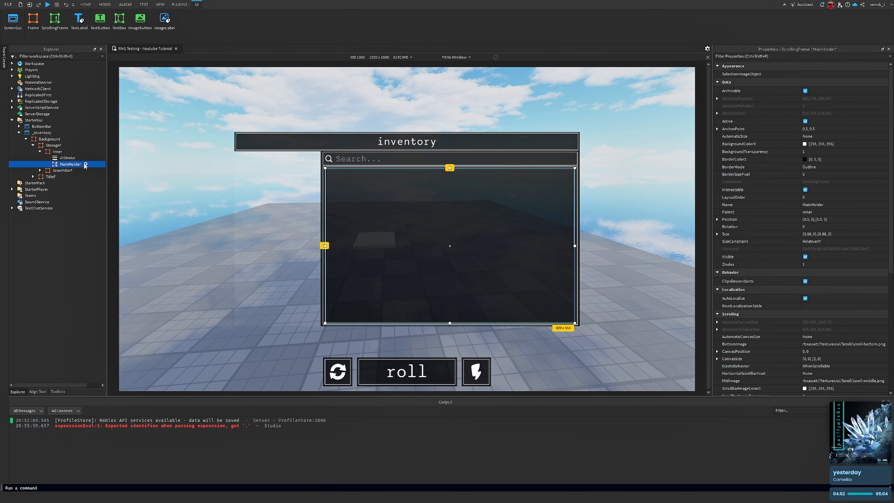
pyautogui.click(85, 165)
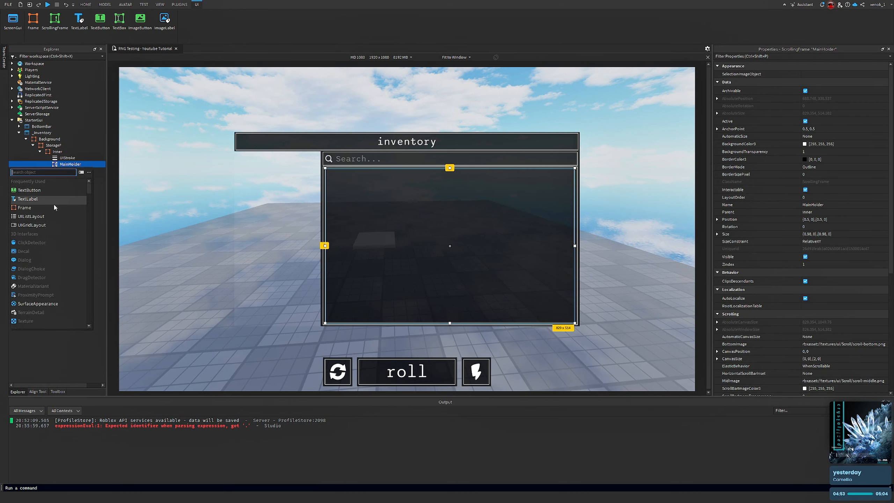
pyautogui.click(27, 210)
pyautogui.press('Delete')
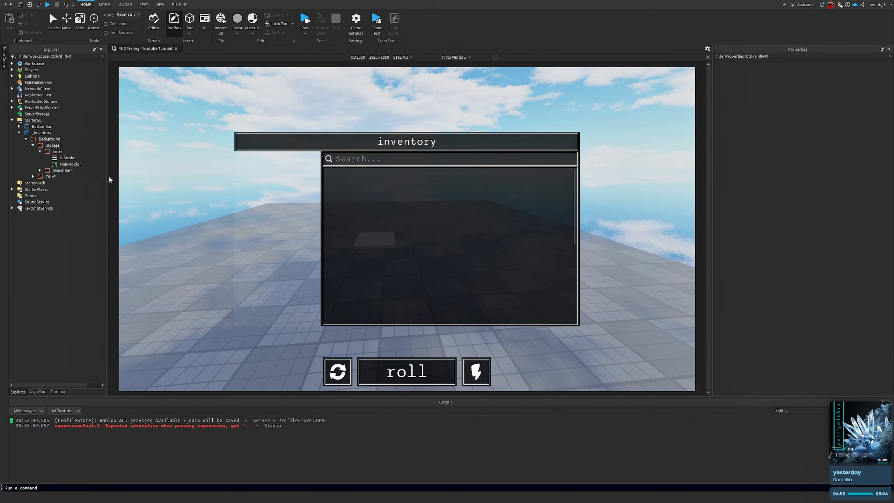
# Insert a TextButton into MainHolder and set its SizeConstraint to RelativeXX
pyautogui.click(85, 164)
pyautogui.click(44, 192)
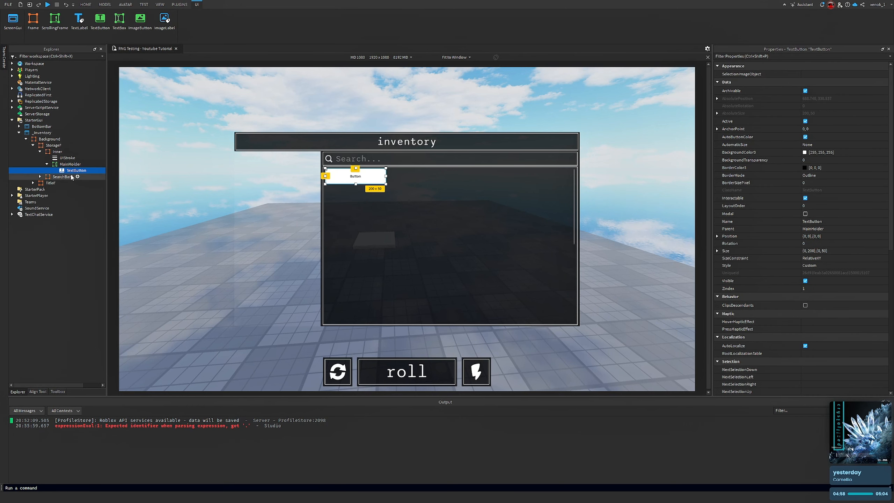
pyautogui.click(824, 129)
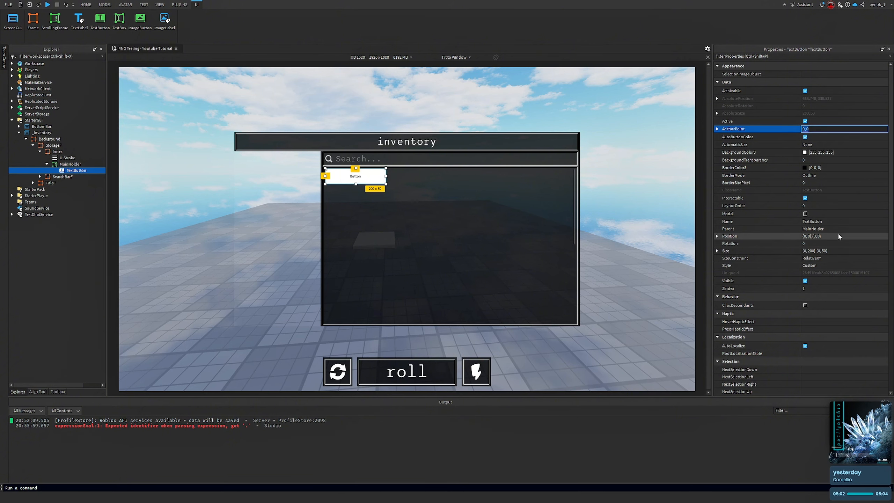
pyautogui.moveTo(553, 211); pyautogui.dragTo(557, 199, button='right')
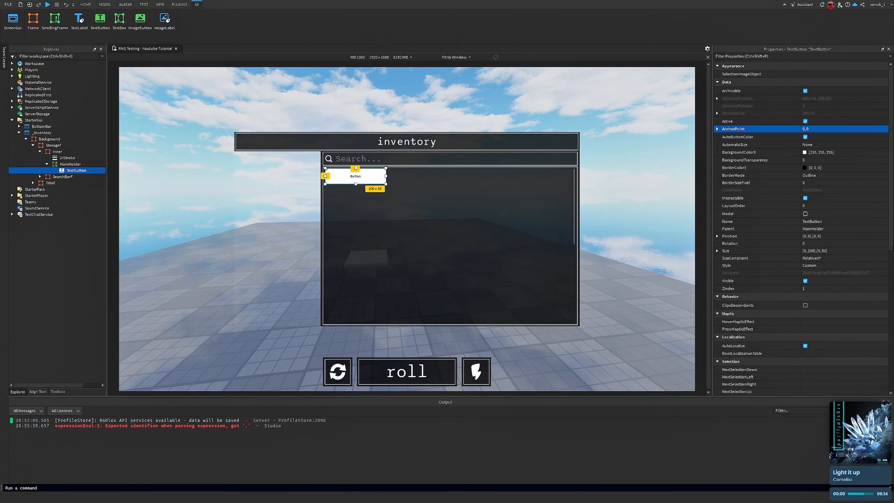
pyautogui.click(828, 257)
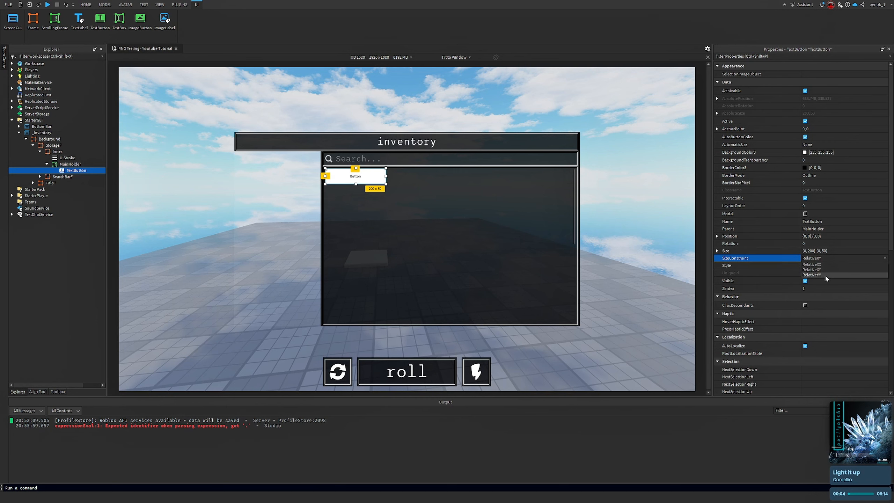
pyautogui.click(837, 264)
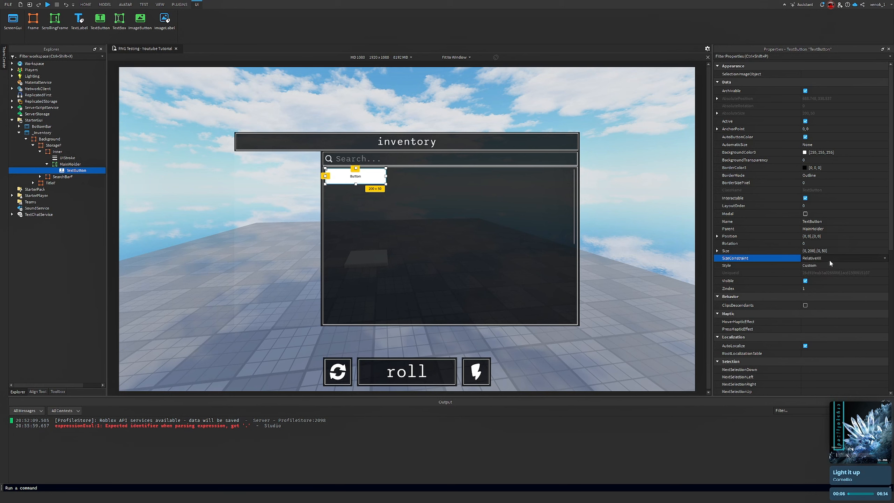
pyautogui.click(86, 164)
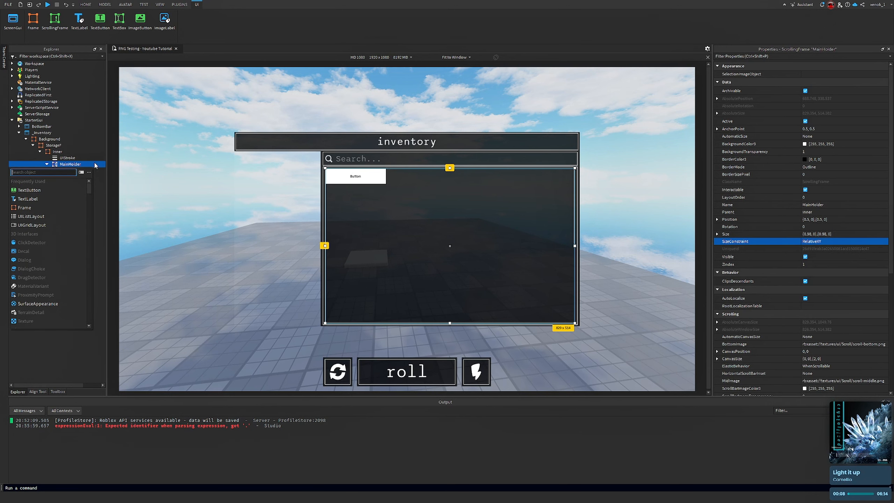
pyautogui.write('ui')
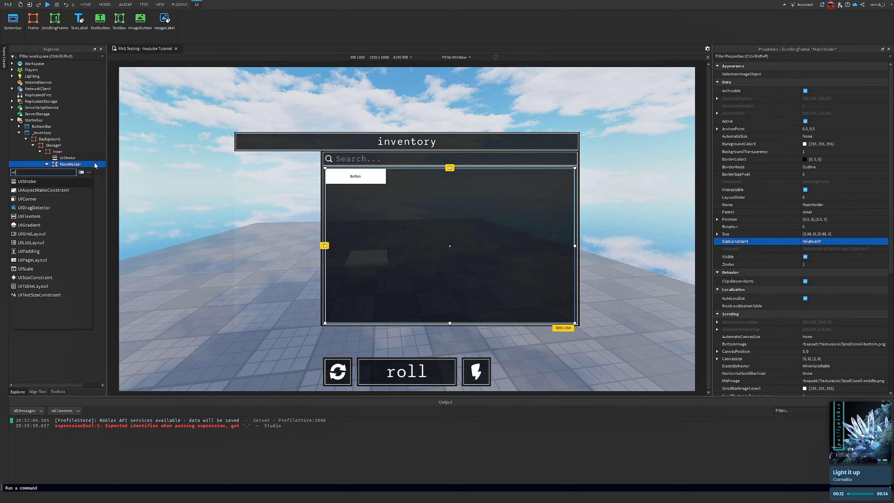
pyautogui.press('Down')
pyautogui.press('Down')
pyautogui.press('Down')
pyautogui.press('Down')
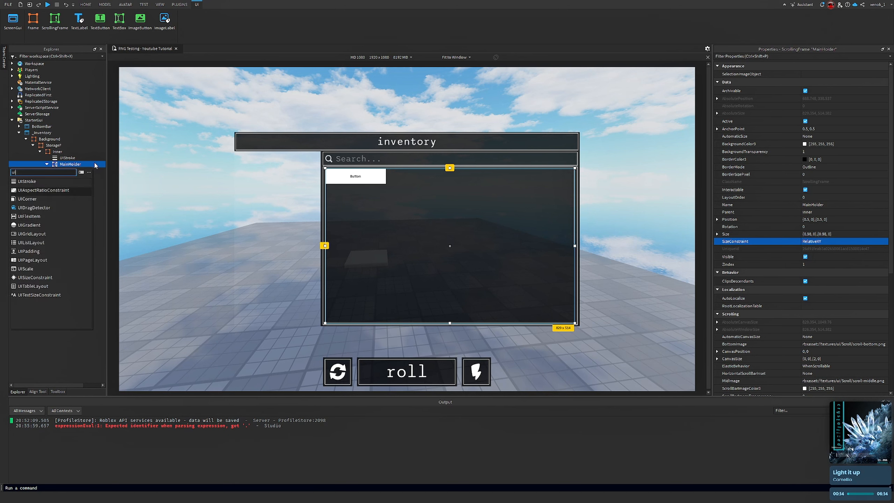
pyautogui.press('Return')
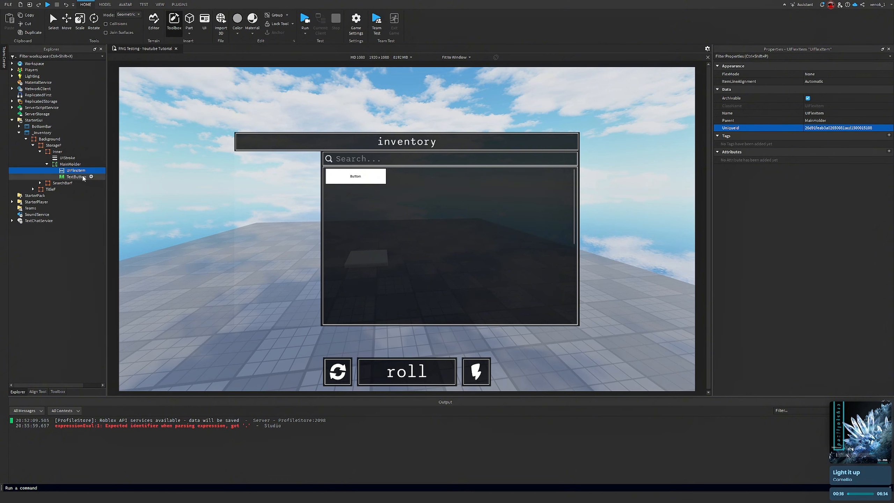
pyautogui.click(81, 177)
pyautogui.hotkey('ctrl', 'd')
pyautogui.hotkey('ctrl', 'd')
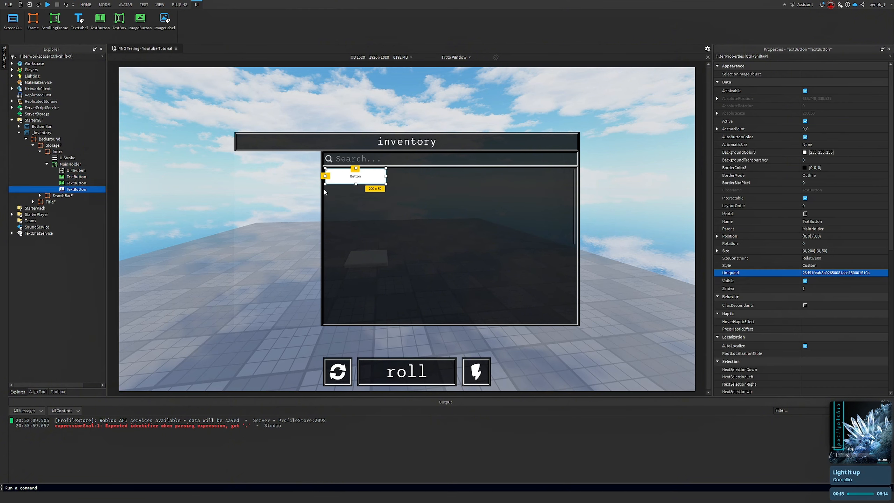
pyautogui.keyDown('shift'); pyautogui.click(74, 182); pyautogui.keyUp('shift')
pyautogui.press('Delete')
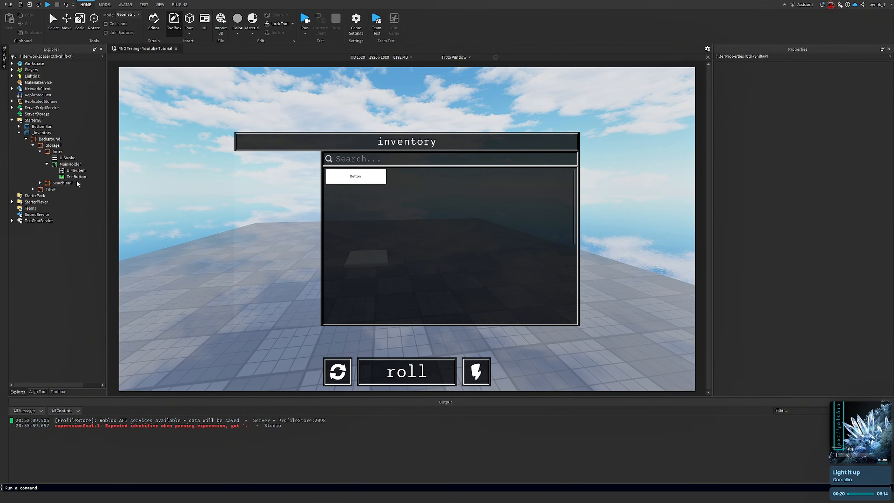
pyautogui.click(73, 172)
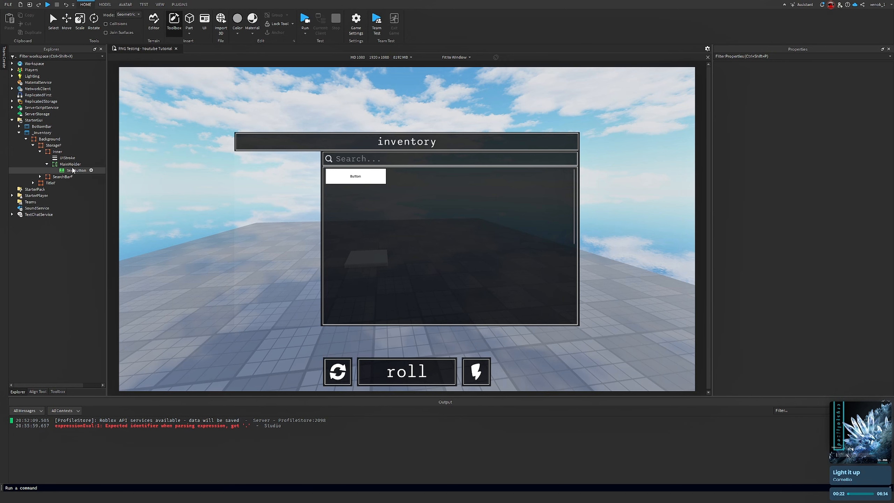
# Add a UIListLayout inside MainHolder
pyautogui.click(86, 164)
pyautogui.write('ui')
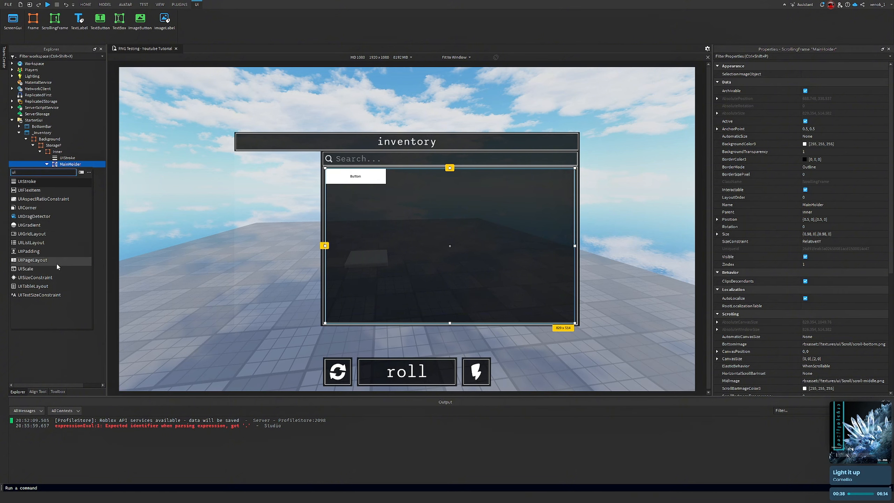
pyautogui.click(50, 243)
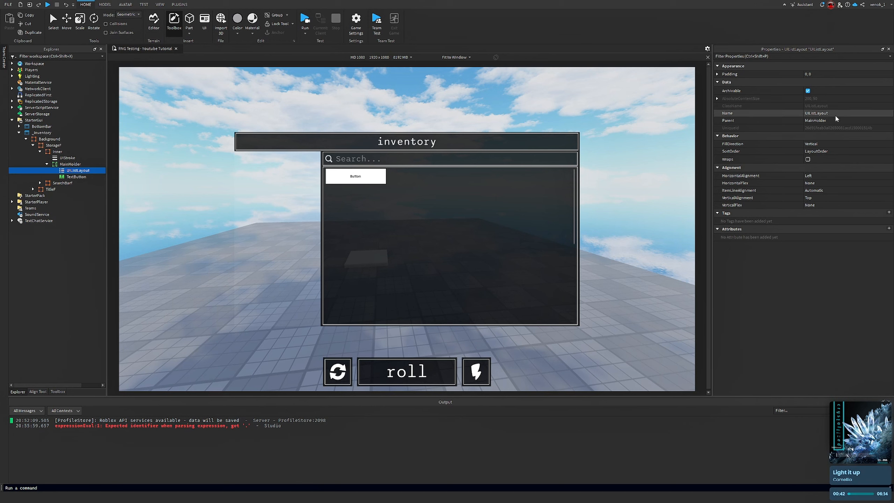
# Configure the UIListLayout with Left horizontal alignment, Wraps enabled and FillDirection set to Horizontal
pyautogui.click(828, 176)
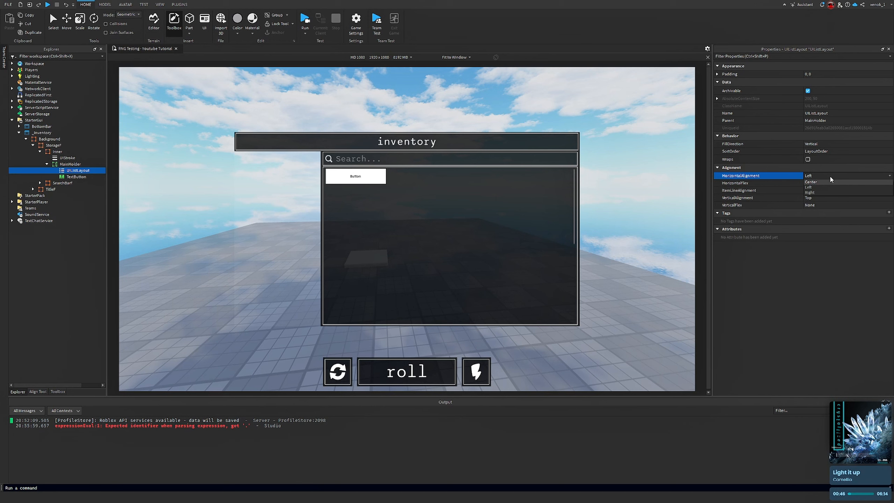
pyautogui.click(809, 187)
pyautogui.click(827, 199)
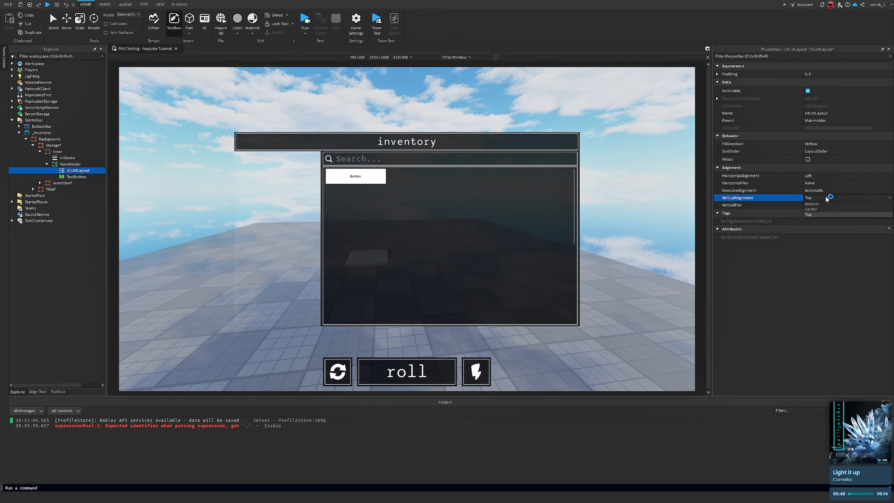
pyautogui.click(808, 159)
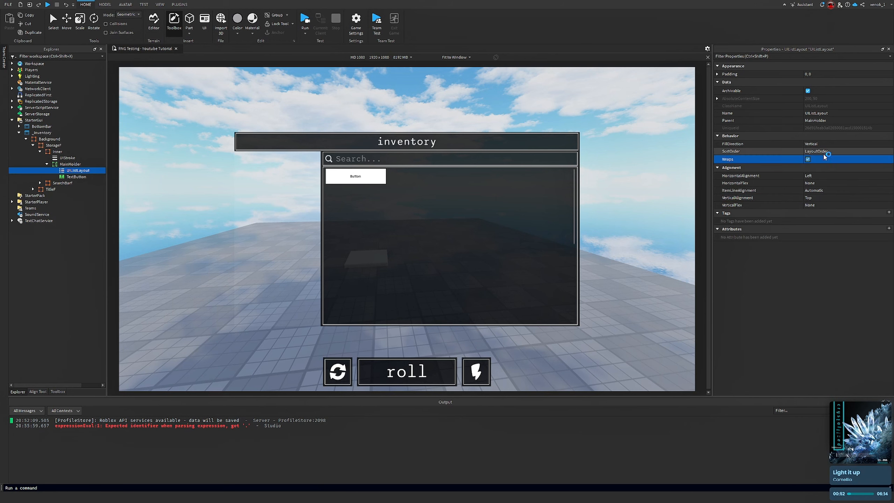
pyautogui.click(820, 144)
pyautogui.click(828, 144)
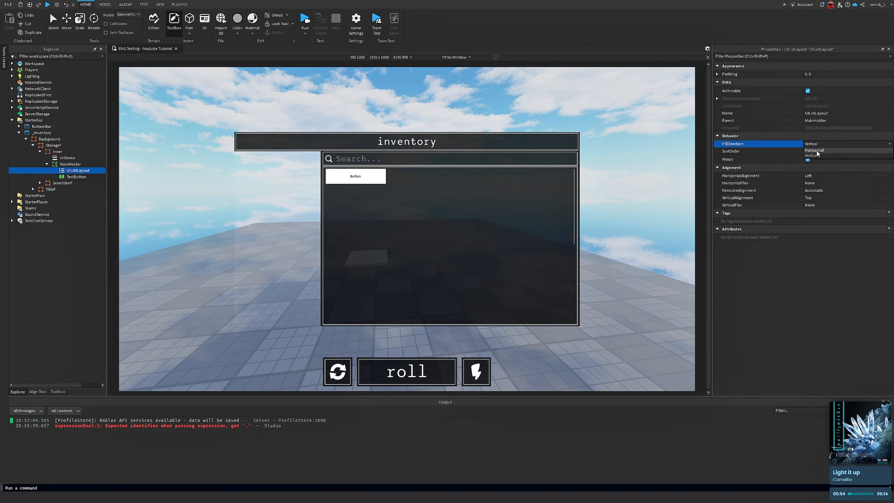
pyautogui.click(816, 151)
# Rename the TextButton inside MainHolder to Template
pyautogui.click(66, 176)
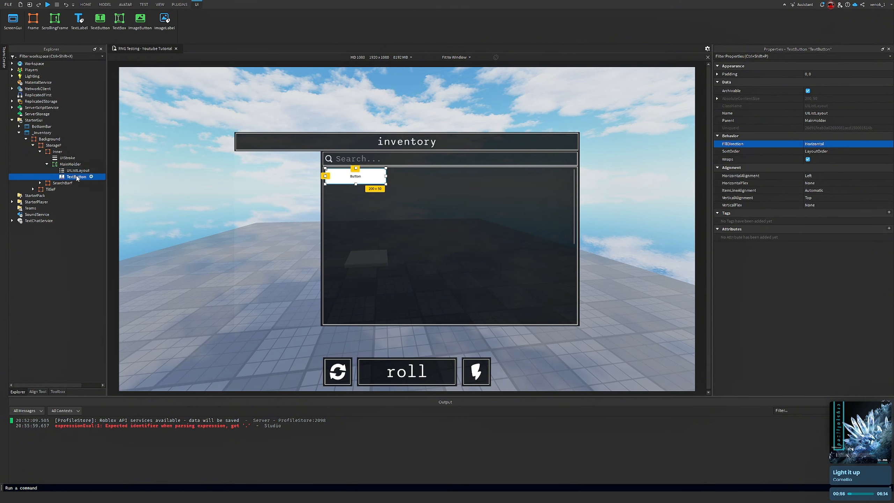
pyautogui.rightClick(66, 177)
pyautogui.click(94, 224)
pyautogui.write('T')
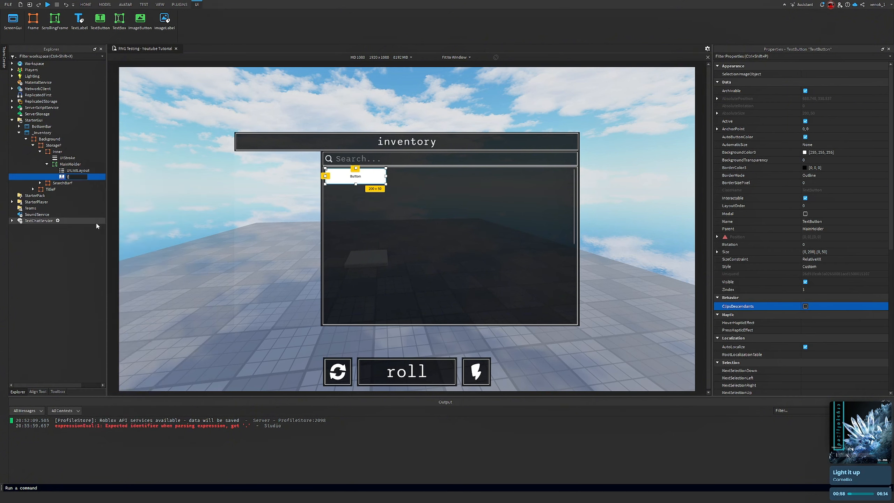
pyautogui.write('emplate')
pyautogui.press('Return')
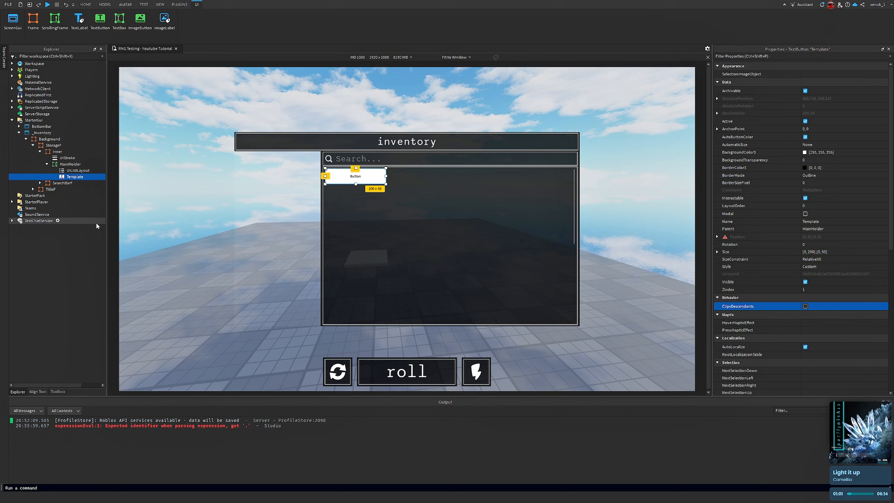
# Set the Template button's Size to {0.125, 0},{0.125, 0}
pyautogui.click(869, 251)
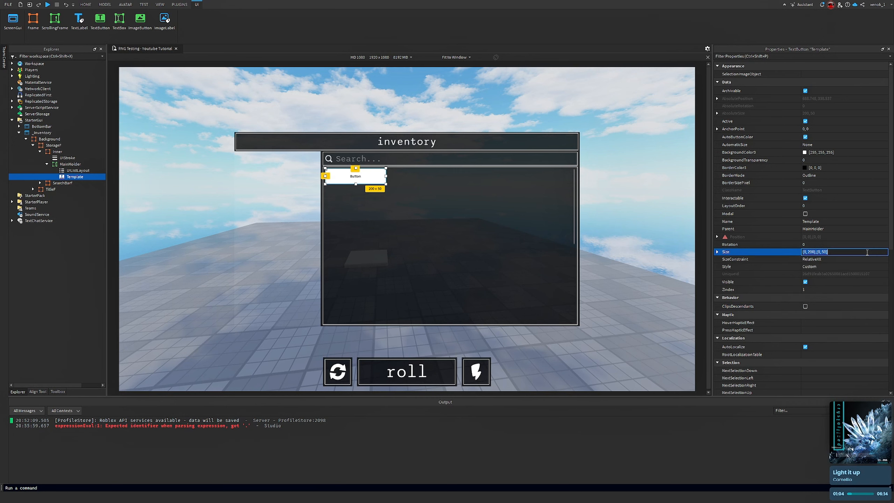
pyautogui.write('.5')
pyautogui.press('Return')
pyautogui.click(867, 253)
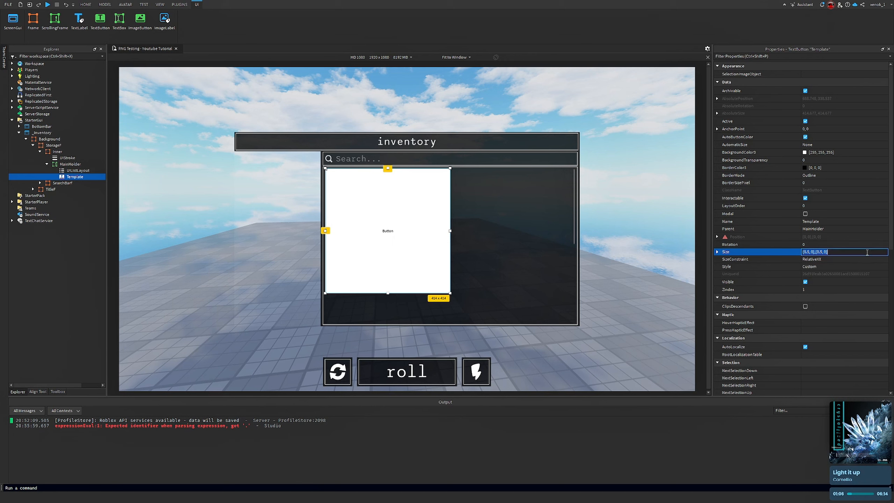
pyautogui.write('.25')
pyautogui.press('Return')
pyautogui.click(867, 252)
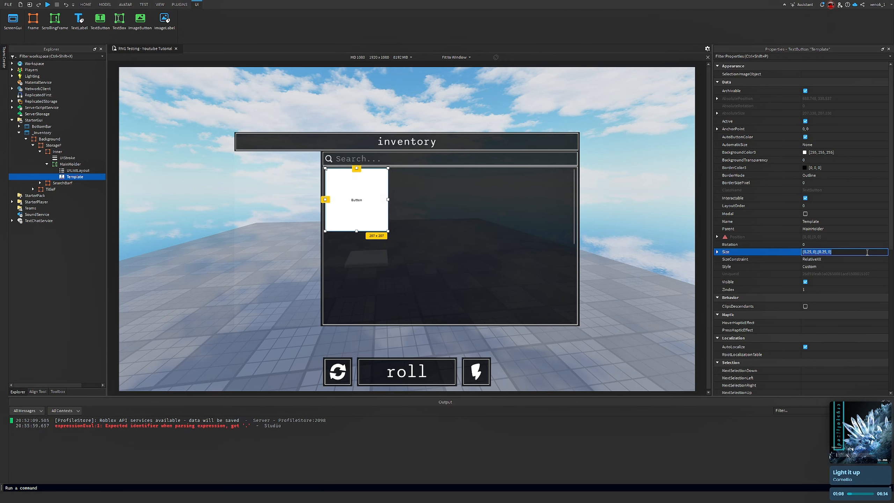
pyautogui.write('.15')
pyautogui.press('Return')
pyautogui.click(867, 251)
pyautogui.write('.5')
pyautogui.press('Return')
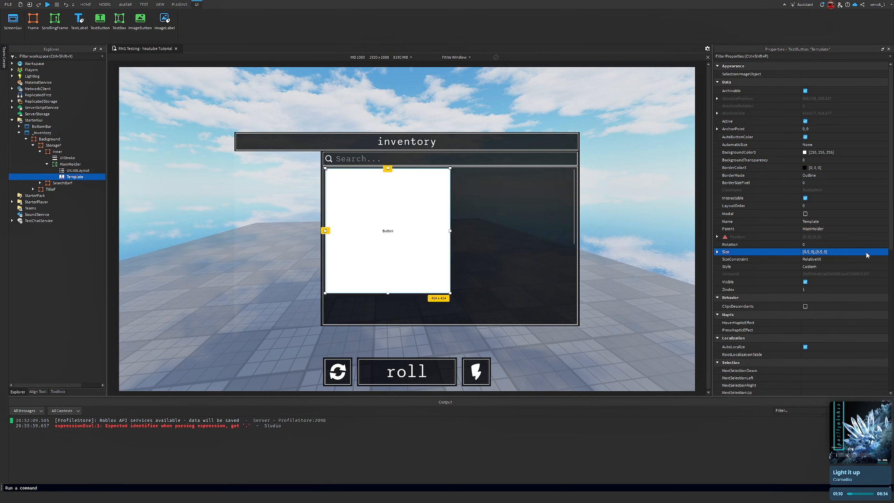
pyautogui.click(867, 253)
pyautogui.write('.05')
pyautogui.press('Return')
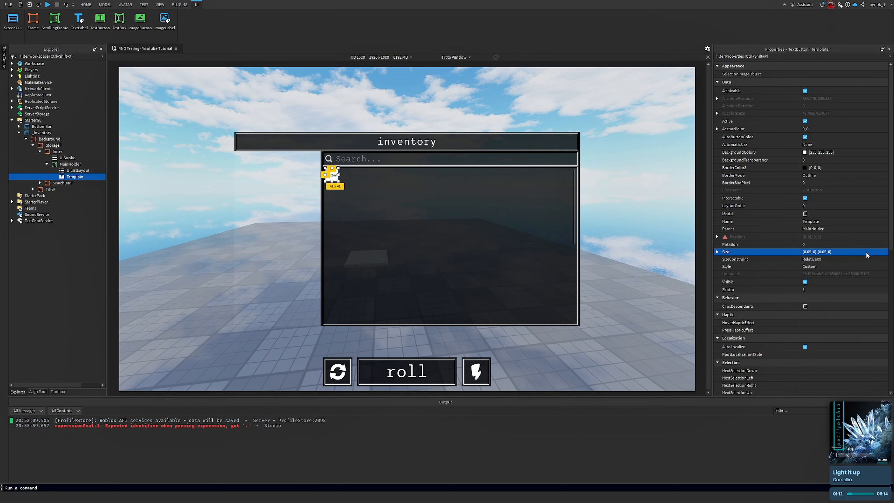
pyautogui.click(866, 252)
pyautogui.write('.125')
pyautogui.press('Return')
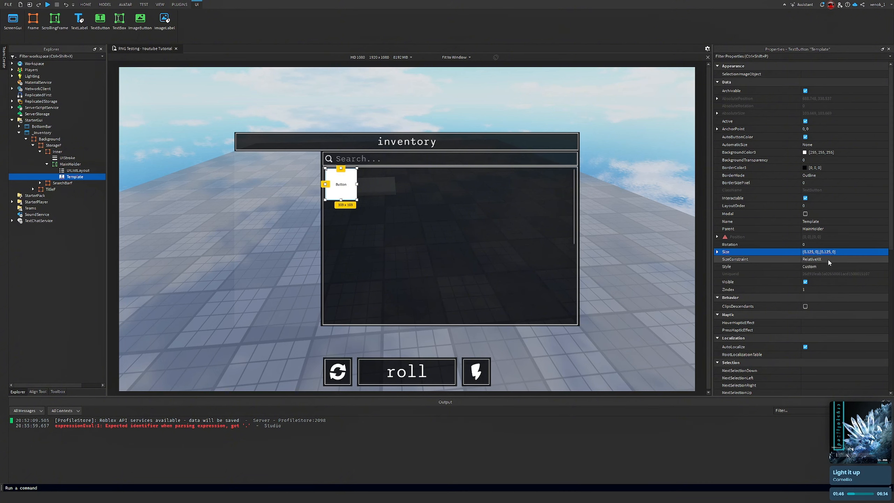
# Set the Template's BackgroundColor3 to black [0, 0, 0] and its BackgroundTransparency to 0.25
pyautogui.click(804, 154)
pyautogui.moveTo(529, 225); pyautogui.dragTo(563, 464)
pyautogui.click(494, 312)
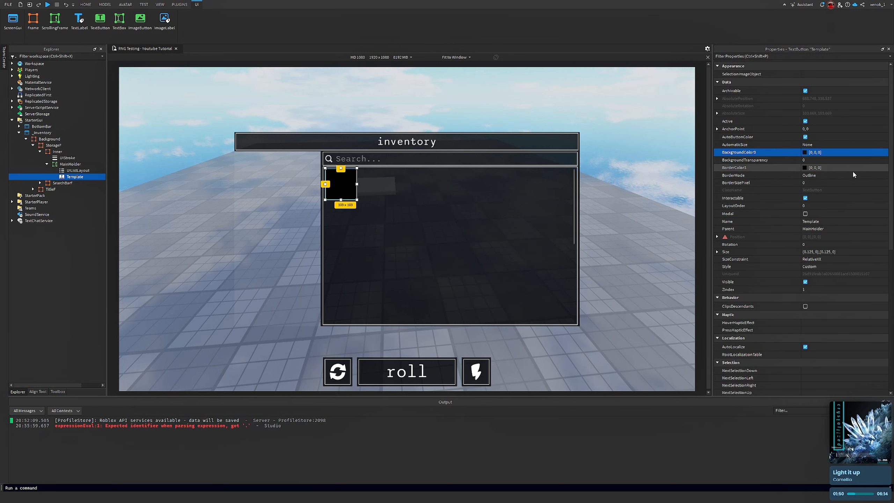
pyautogui.click(843, 160)
pyautogui.write('.25')
pyautogui.press('Return')
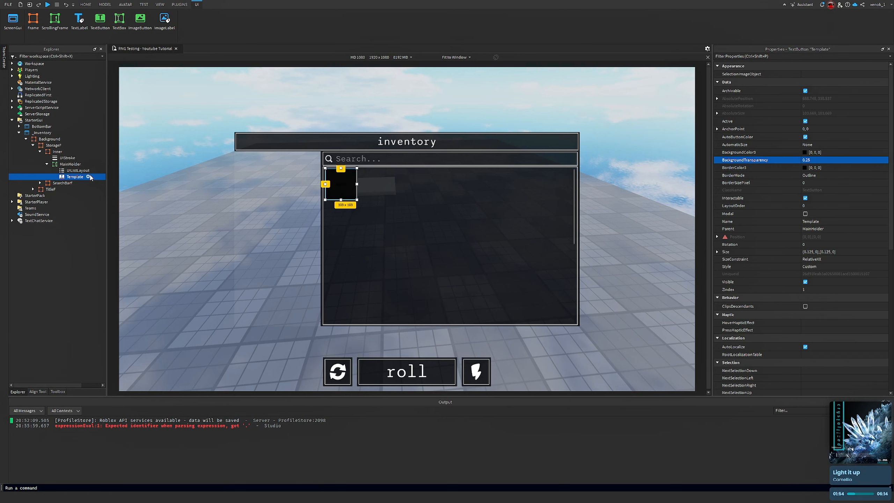
# Add a UIStroke of Thickness 1.5 to the Template button, then delete it
pyautogui.click(89, 176)
pyautogui.write('stroke')
pyautogui.press('Return')
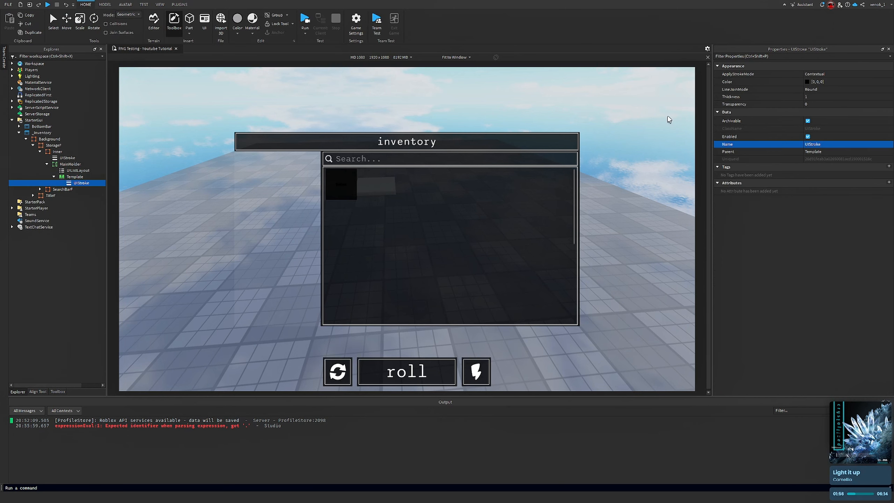
pyautogui.click(834, 97)
pyautogui.write('1.5')
pyautogui.press('Return')
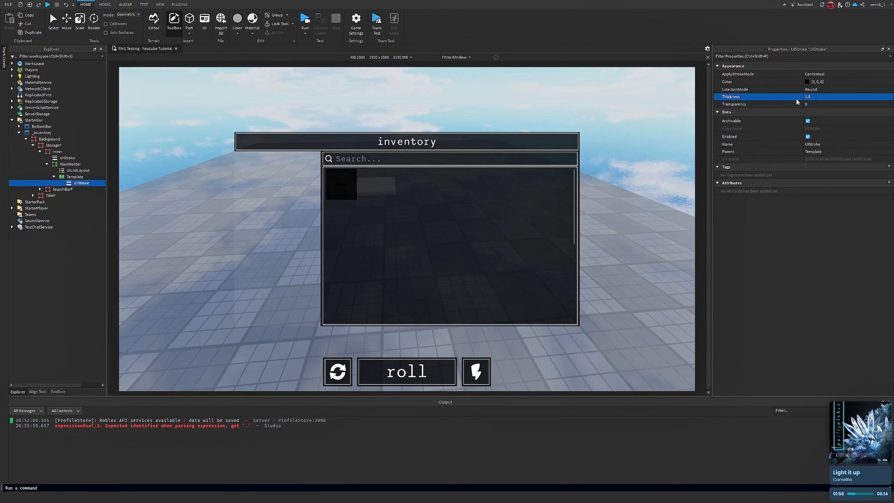
pyautogui.click(807, 82)
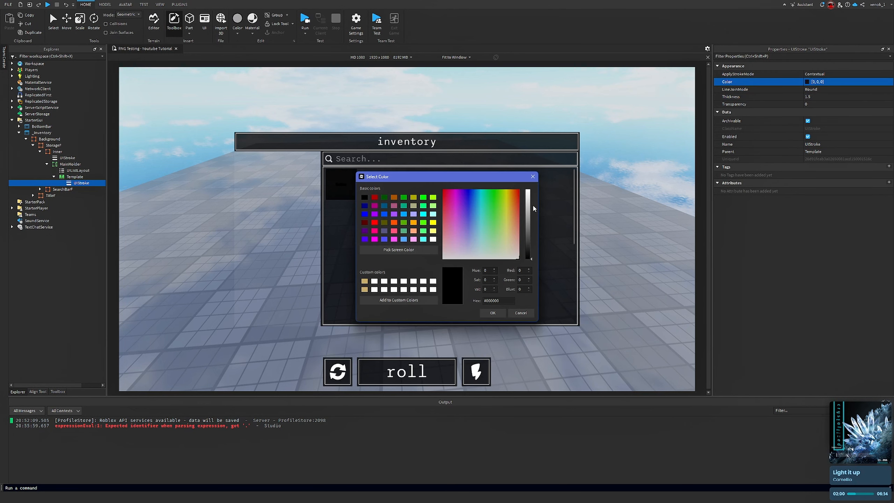
pyautogui.click(521, 313)
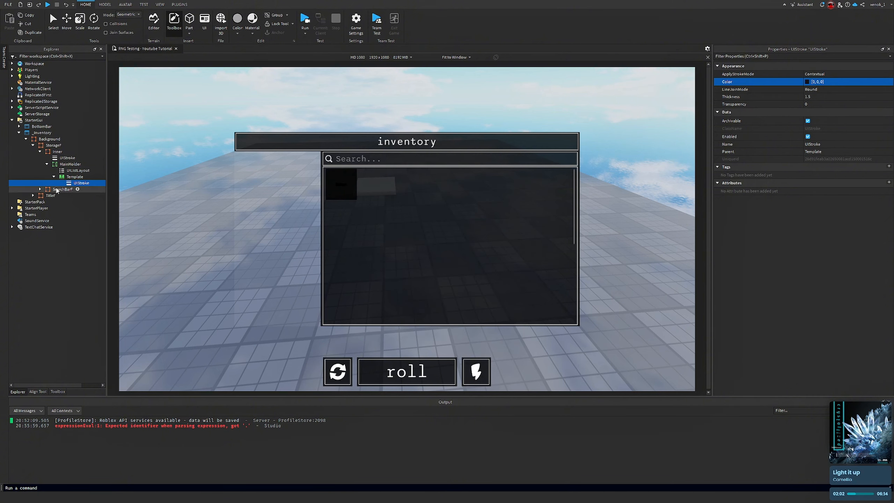
pyautogui.click(74, 177)
pyautogui.click(76, 183)
pyautogui.press('Delete')
# Insert a Frame inside the Template button
pyautogui.click(89, 178)
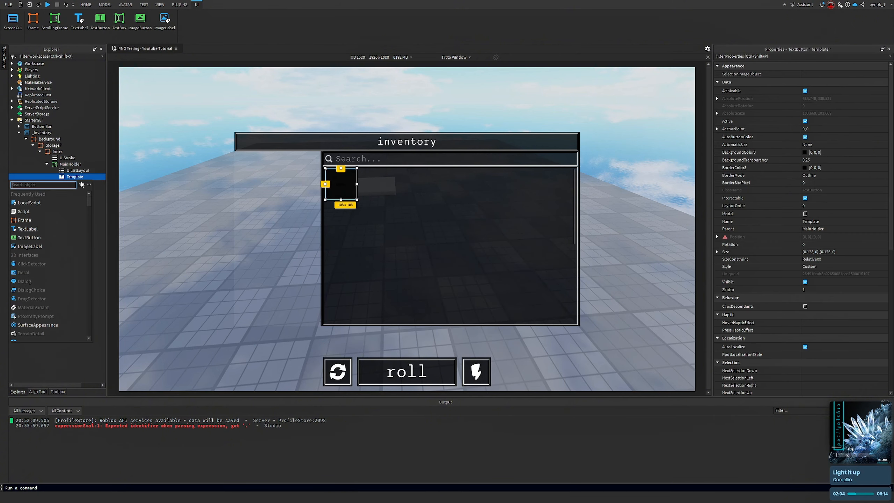
pyautogui.click(25, 220)
pyautogui.click(75, 176)
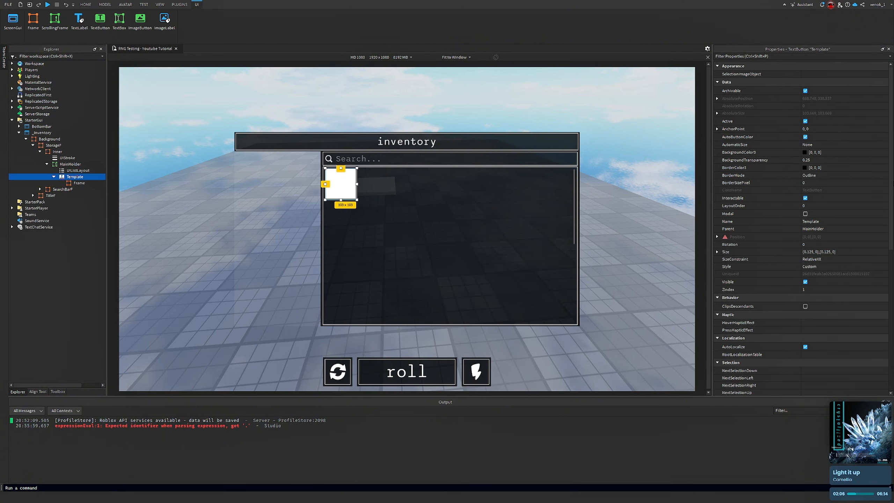
# Set the Template button's TextTransparency to 1
pyautogui.scroll(-6, 845, 246)
pyautogui.click(838, 306)
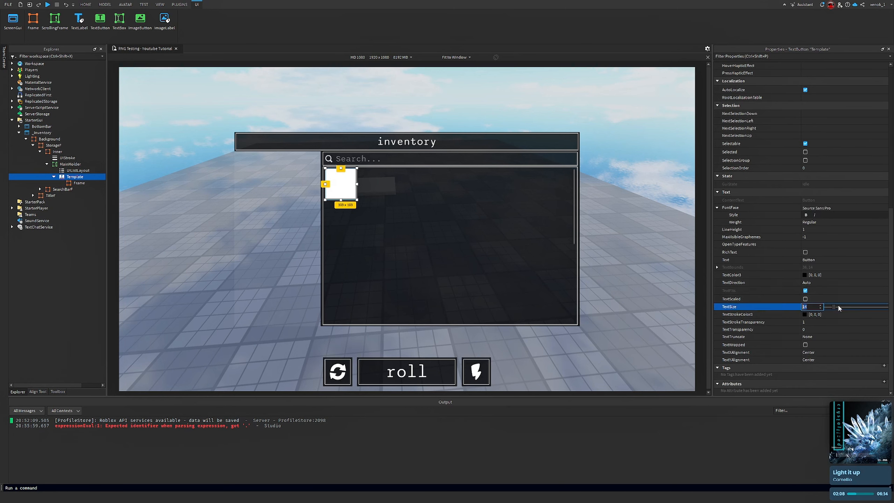
pyautogui.click(831, 329)
pyautogui.write('1')
pyautogui.press('Return')
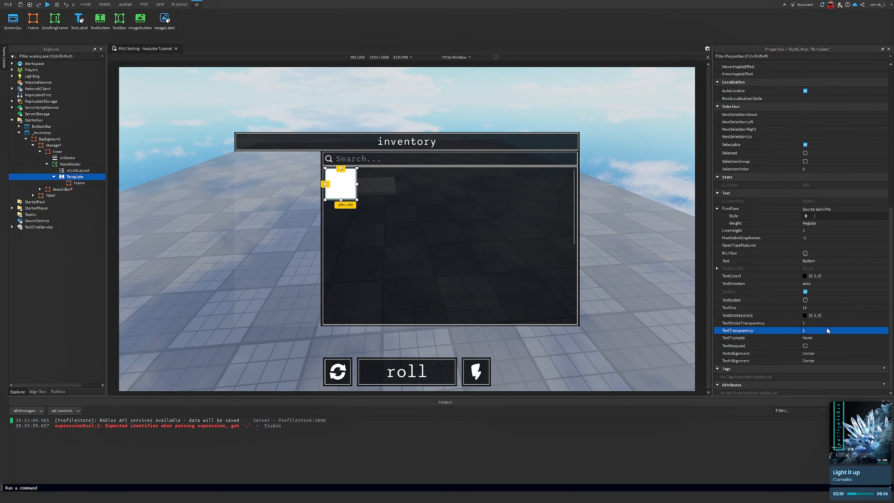
# Set the new Frame's AnchorPoint to 0.5, 0.5
pyautogui.click(80, 183)
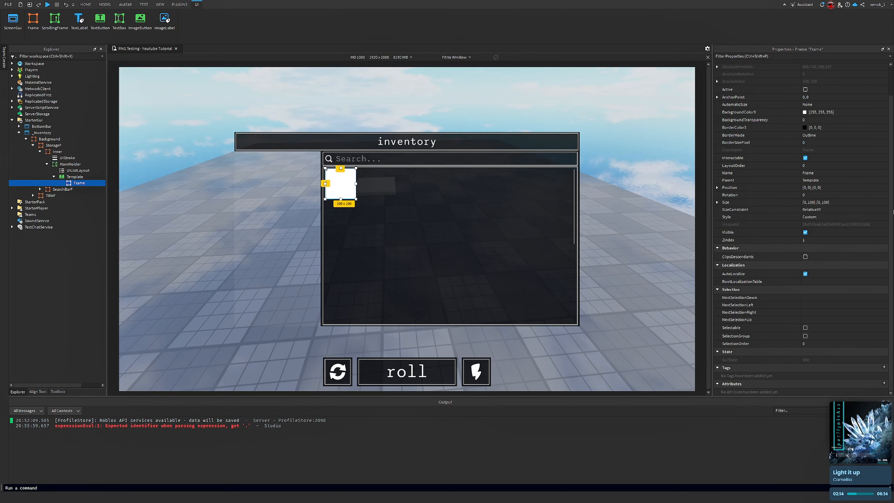
pyautogui.click(834, 97)
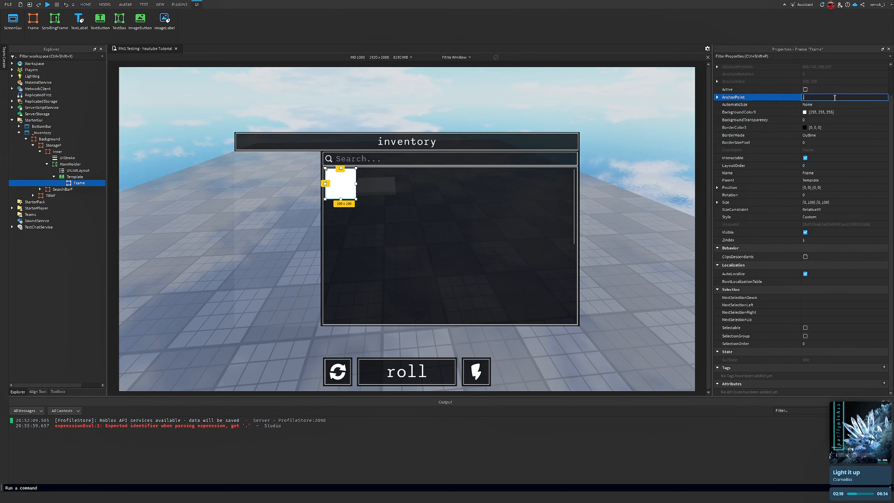
pyautogui.write('0.5,0.5')
pyautogui.press('Return')
# Rename the Frame inside Template to Inner
pyautogui.rightClick(76, 184)
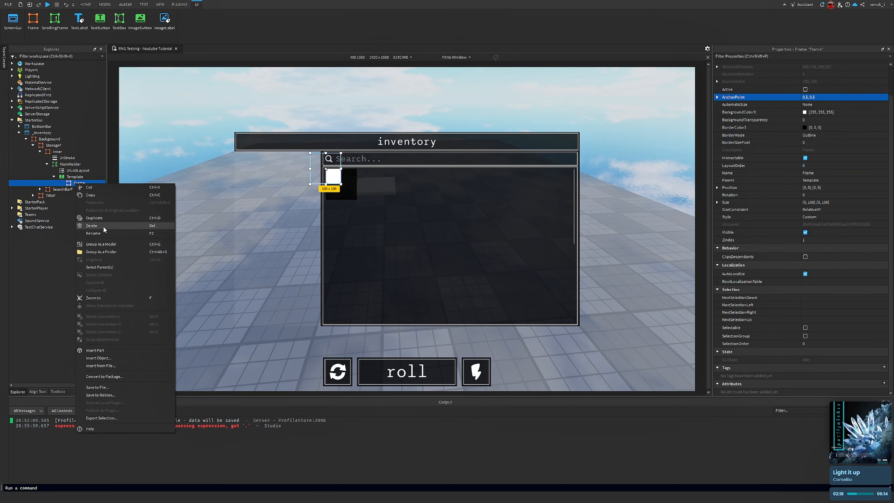
pyautogui.click(103, 233)
pyautogui.write('Inner')
pyautogui.press('Return')
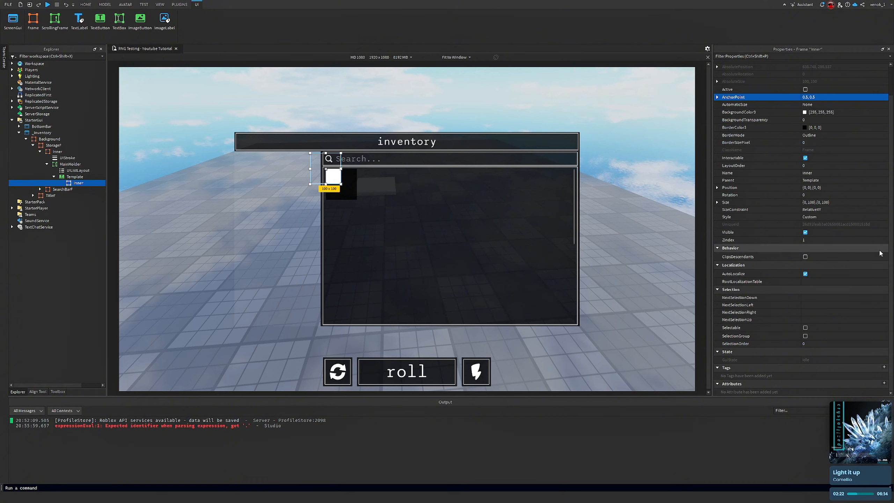
# Set Inner's Size to {0.95, 0},{0.95, 0}
pyautogui.click(845, 202)
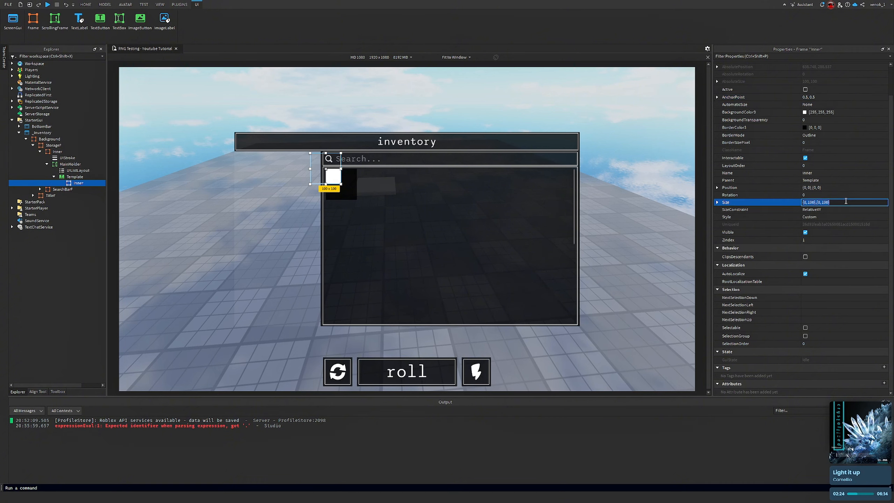
pyautogui.press('BackSpace')
pyautogui.write('.95')
pyautogui.press('Return')
# Set Inner's Position to {0.5, 0},{0.5, 0}
pyautogui.click(843, 187)
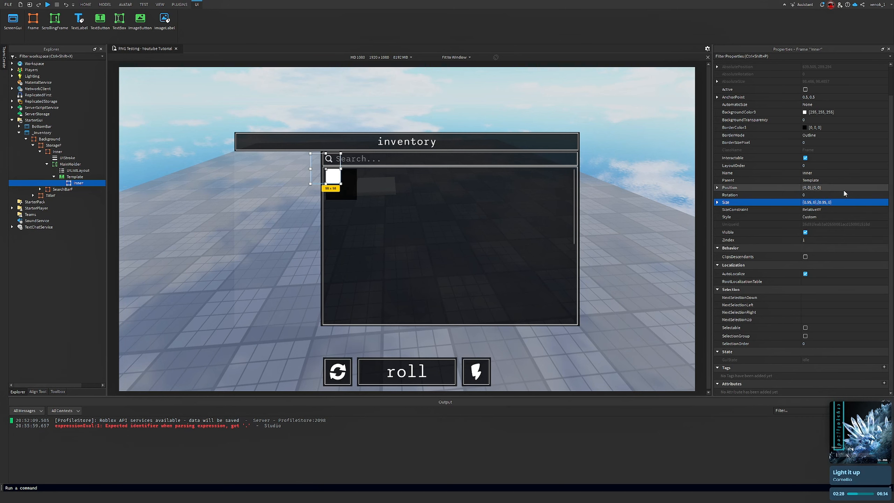
pyautogui.write('.5')
pyautogui.press('Return')
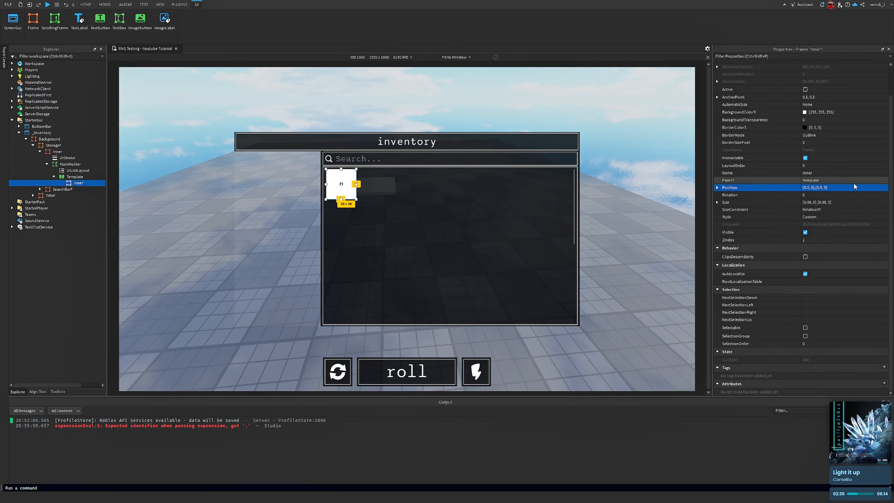
pyautogui.moveTo(574, 207); pyautogui.dragTo(572, 192, button='right')
pyautogui.moveTo(503, 211); pyautogui.dragTo(523, 222, button='right')
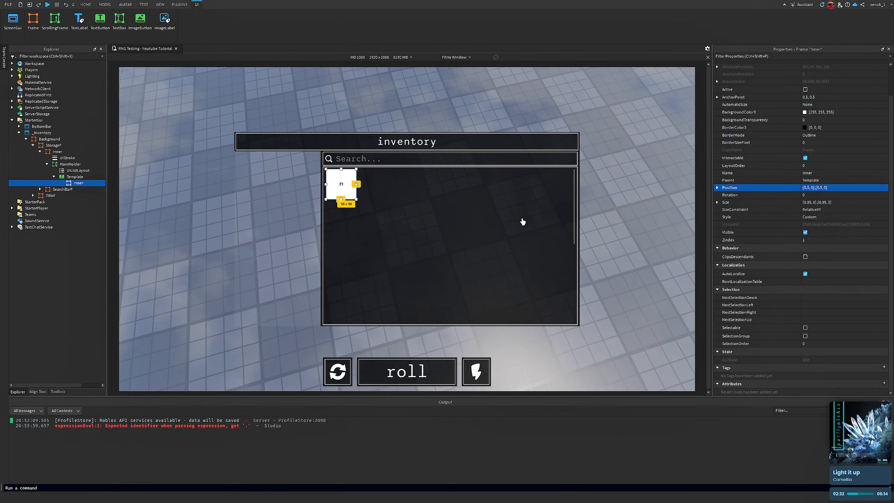
# Set Inner's Size to {0.9, 0},{0.9, 0}
pyautogui.click(846, 203)
pyautogui.write('.9')
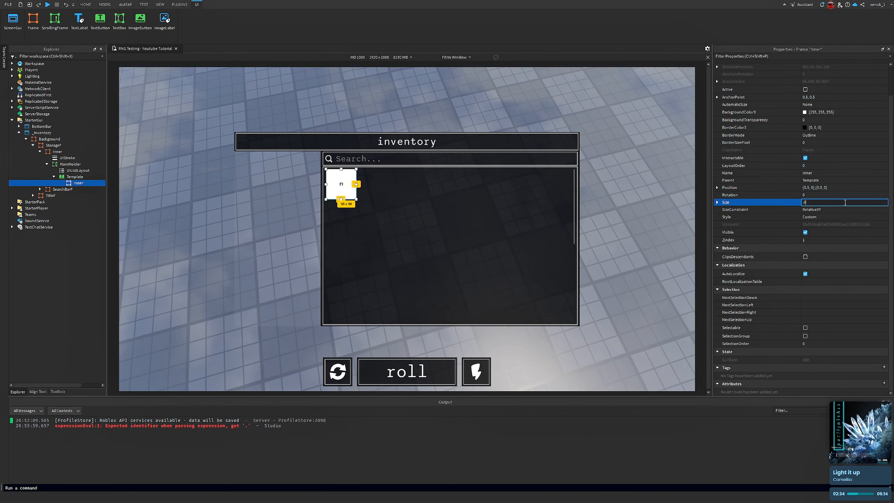
pyautogui.press('Return')
pyautogui.moveTo(636, 120); pyautogui.dragTo(417, 224, button='right')
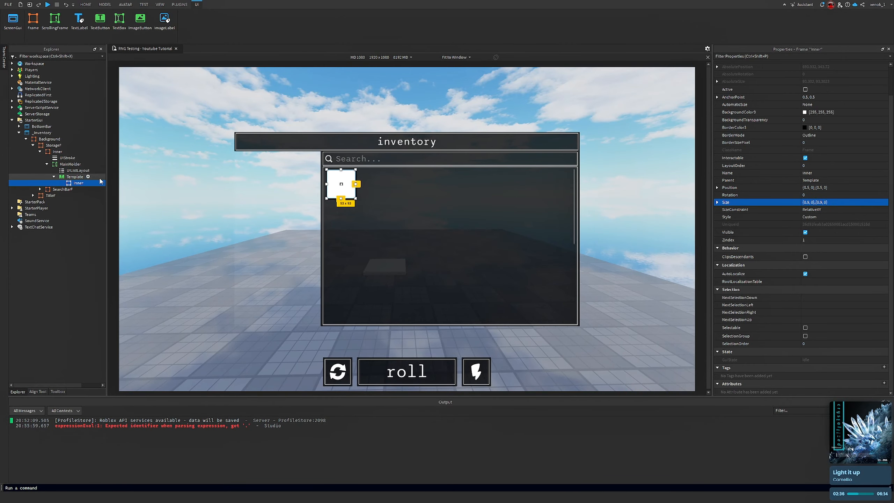
pyautogui.click(75, 176)
pyautogui.click(78, 182)
# Set Inner's Size back to {0.95, 0},{0.95, 0}
pyautogui.click(856, 202)
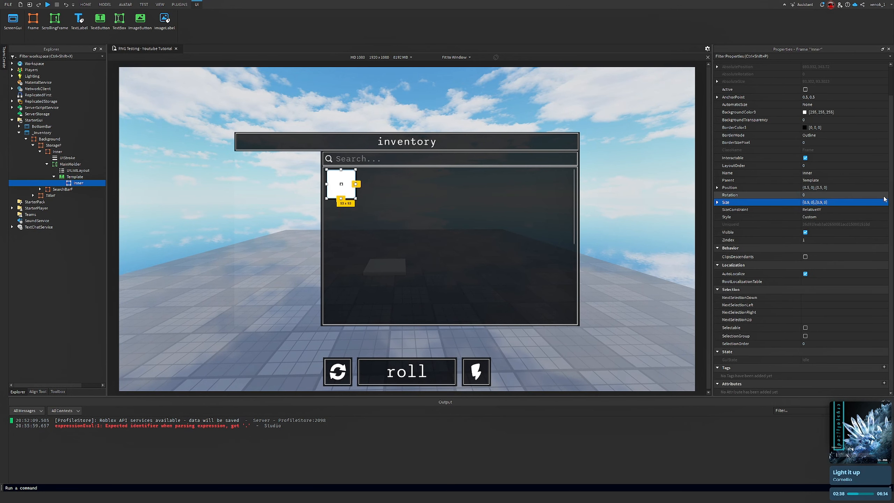
pyautogui.write('{0')
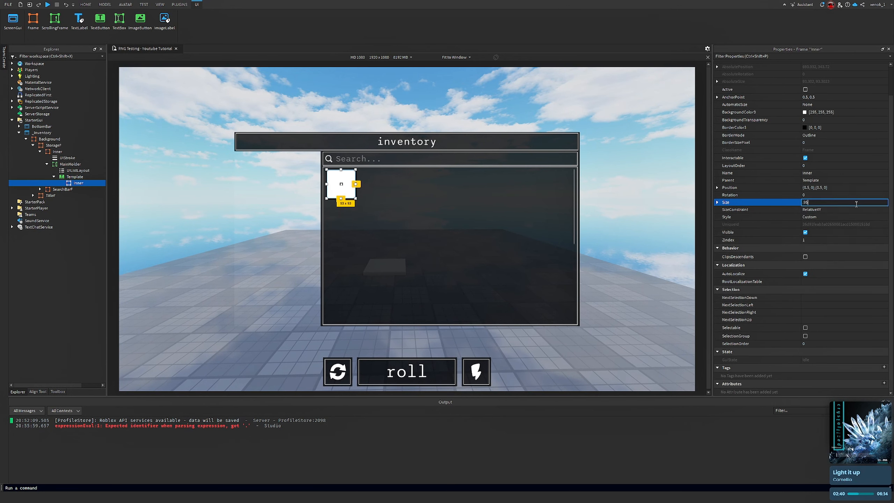
pyautogui.write('.95')
pyautogui.press('Return')
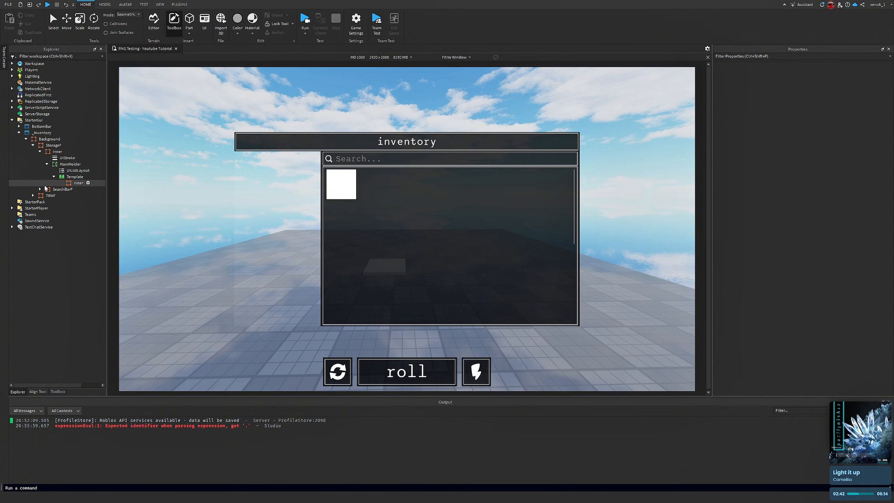
pyautogui.click(73, 177)
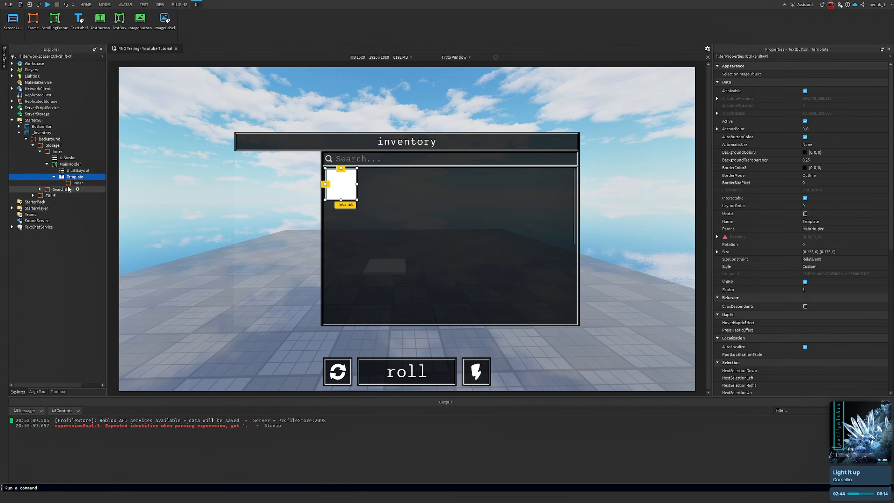
pyautogui.click(69, 190)
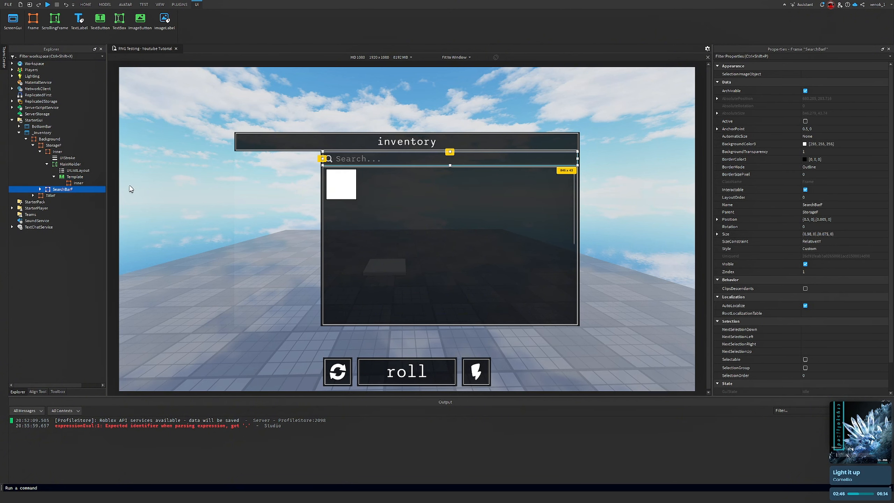
pyautogui.click(78, 183)
# Set Inner's Size to {0.925, 0},{0.925, 0} and its BackgroundTransparency to 1
pyautogui.click(843, 234)
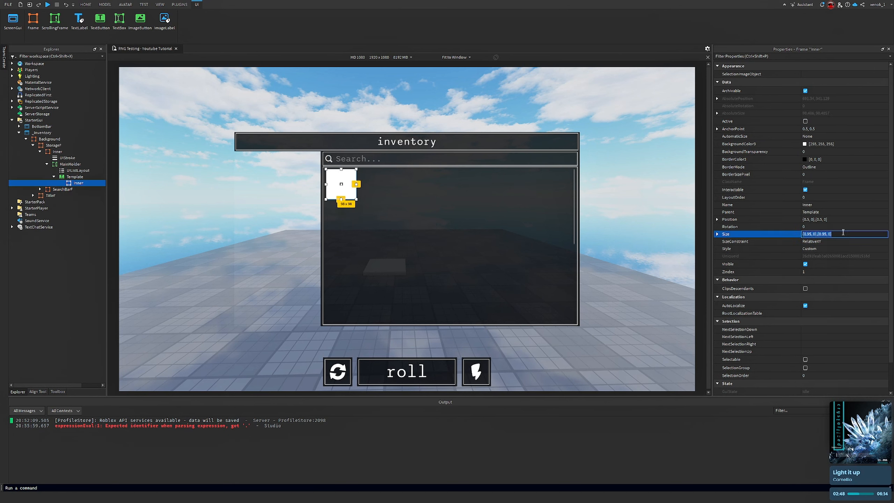
pyautogui.write('{0.925')
pyautogui.press('Return')
pyautogui.click(818, 153)
pyautogui.write('1')
pyautogui.press('Return')
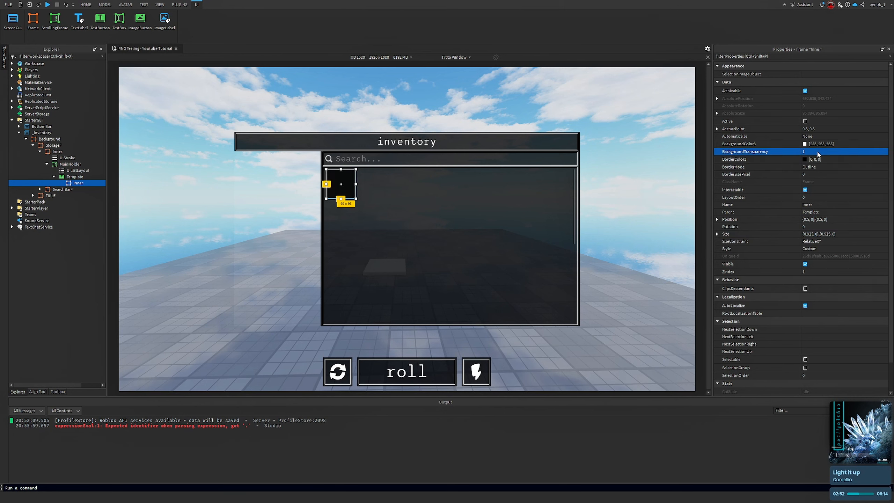
# Add a UIStroke to Inner with Thickness 1.5 and a white Color of [255, 255, 255]
pyautogui.click(88, 183)
pyautogui.write('uistr')
pyautogui.press('Return')
pyautogui.click(835, 94)
pyautogui.write('1.5')
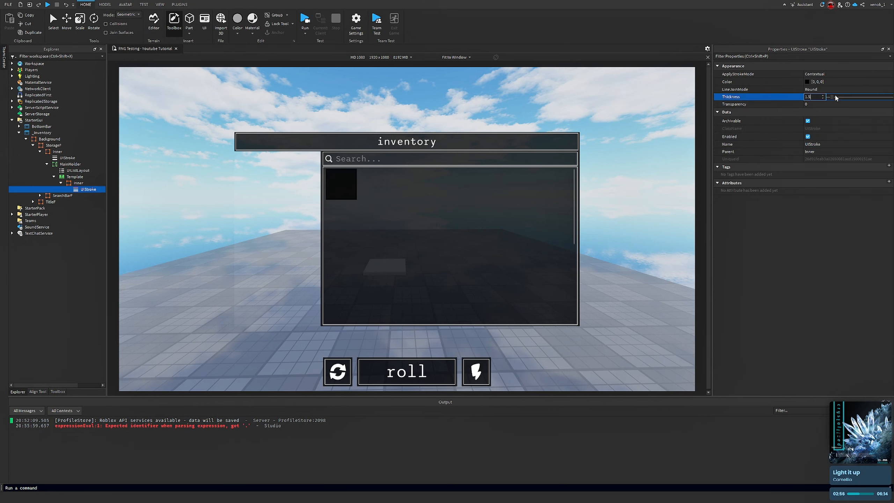
pyautogui.press('Return')
pyautogui.click(807, 82)
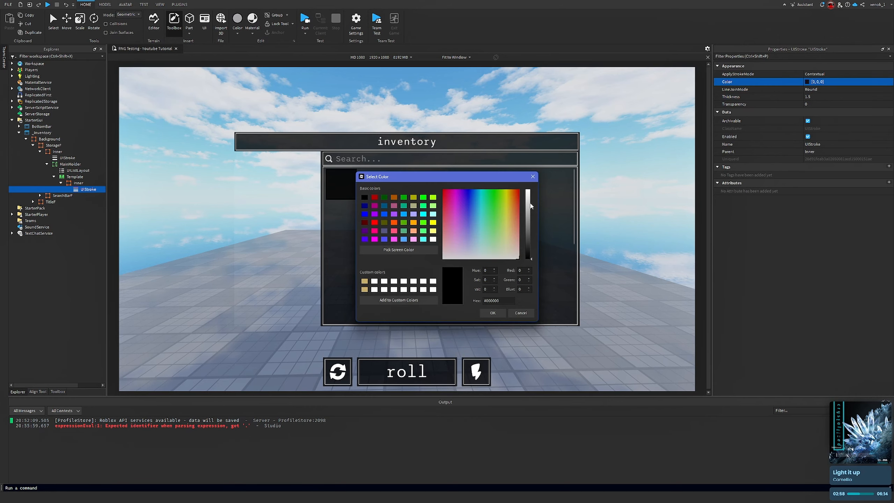
pyautogui.moveTo(531, 206); pyautogui.dragTo(531, 190)
pyautogui.click(493, 313)
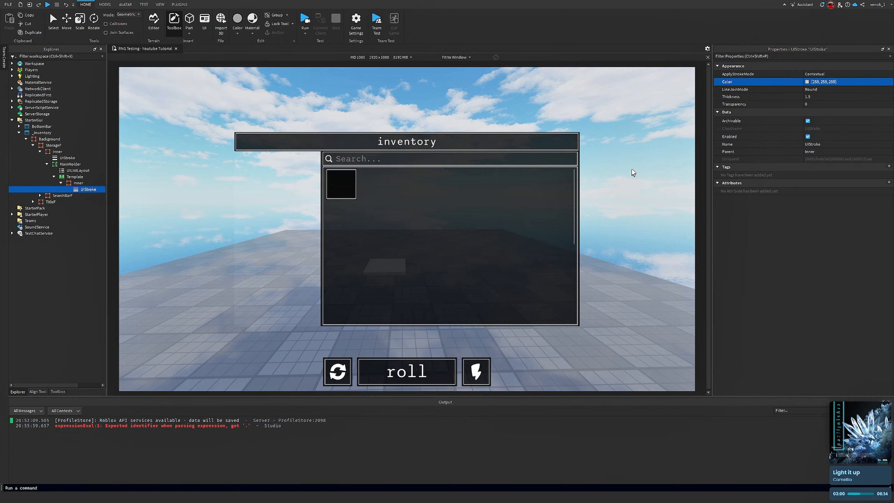
# Set Inner's Size to {0.9, 0},{0.9, 0}
pyautogui.click(632, 170)
pyautogui.moveTo(632, 170); pyautogui.dragTo(616, 161, button='right')
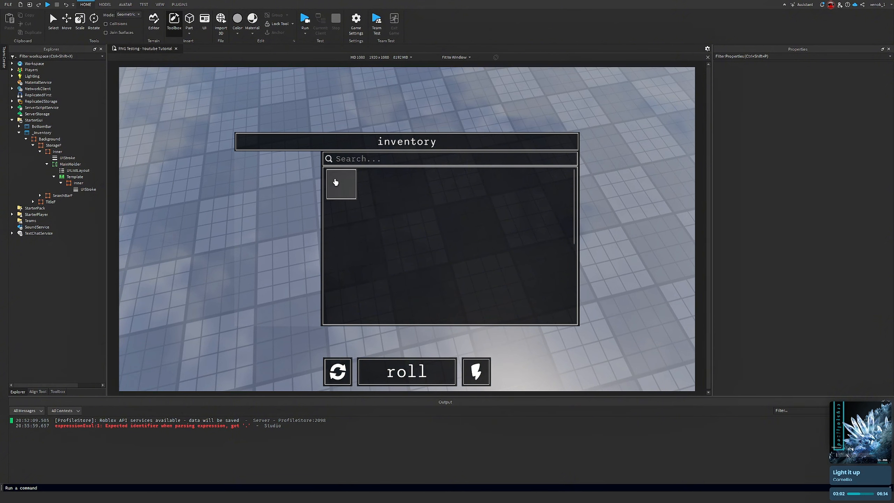
pyautogui.click(77, 182)
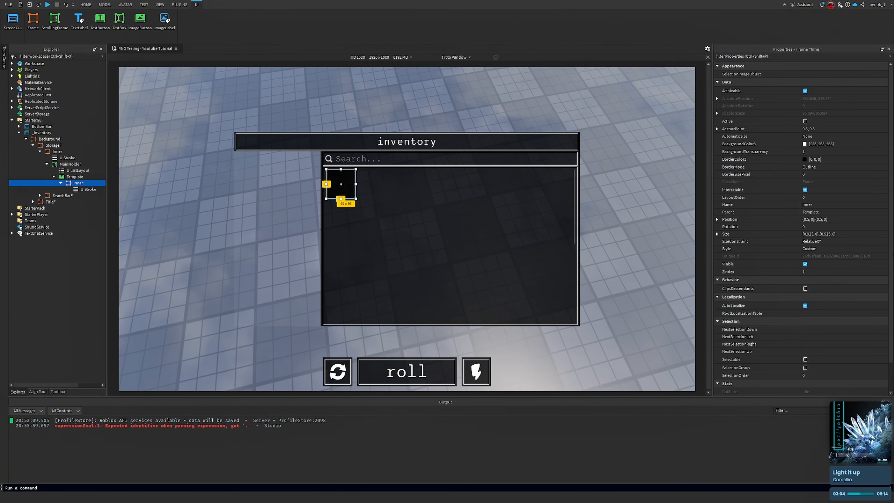
pyautogui.click(809, 234)
pyautogui.click(809, 234)
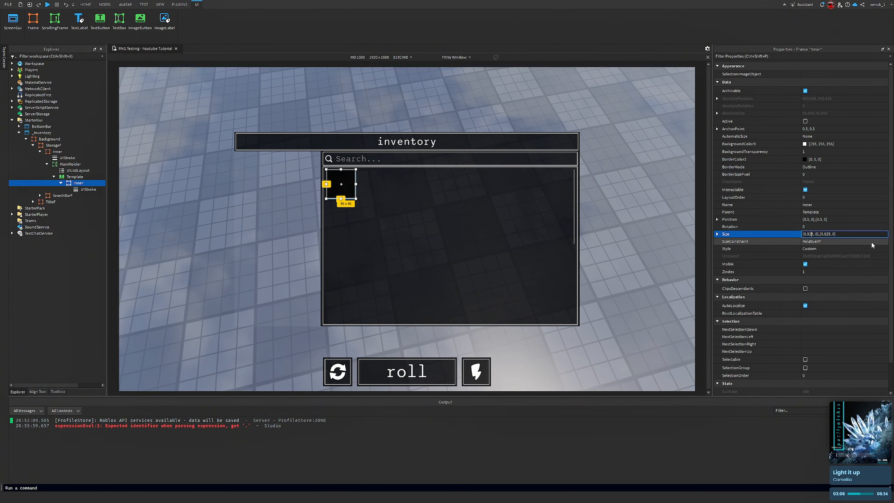
pyautogui.press('BackSpace')
pyautogui.press('BackSpace')
pyautogui.press('Return')
pyautogui.click(867, 236)
pyautogui.write('.9')
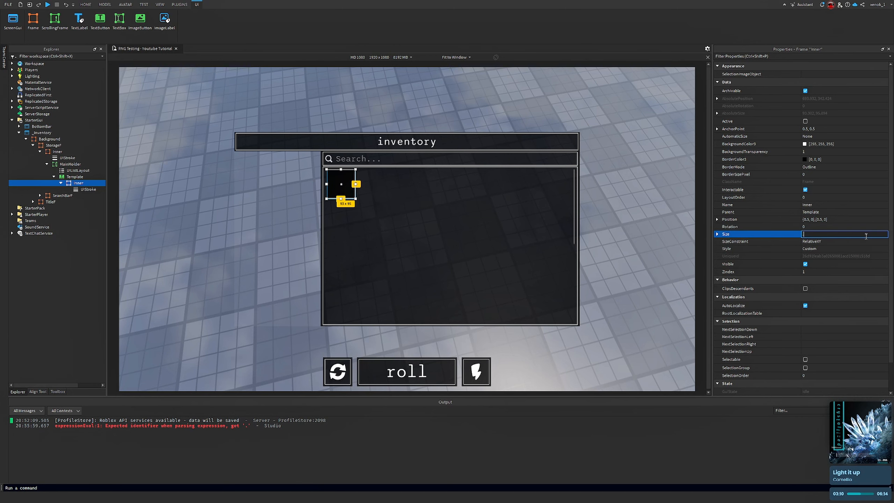
pyautogui.press('Return')
pyautogui.click(644, 160)
pyautogui.moveTo(645, 161); pyautogui.dragTo(619, 174, button='right')
pyautogui.rightClick(350, 188)
pyautogui.click(340, 185)
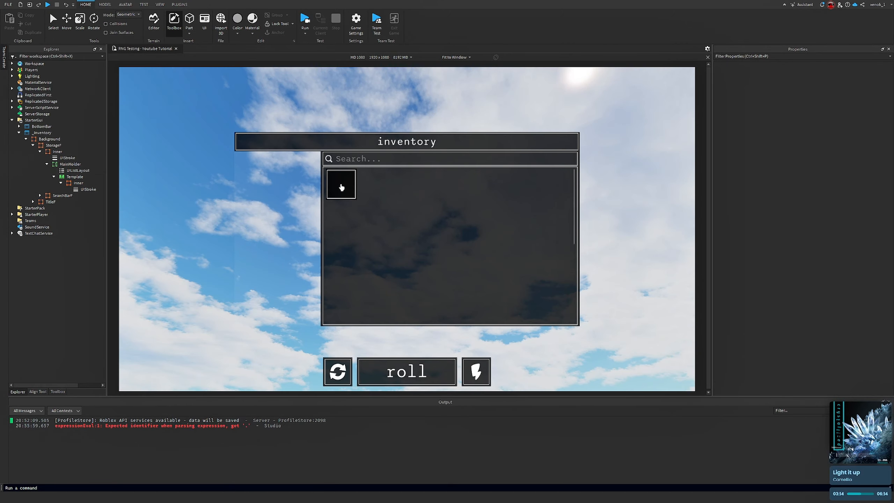
pyautogui.moveTo(230, 169); pyautogui.dragTo(230, 173, button='right')
pyautogui.moveTo(238, 299); pyautogui.dragTo(238, 299, button='right')
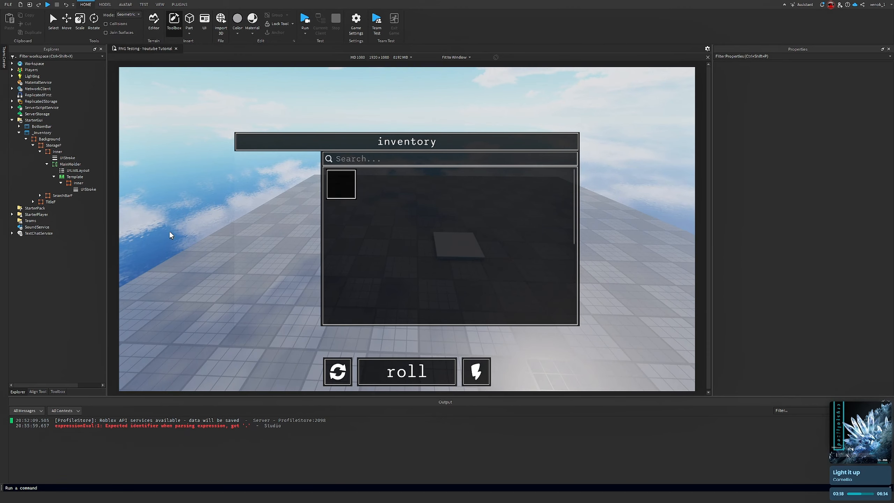
pyautogui.moveTo(169, 231); pyautogui.dragTo(168, 230, button='right')
# Insert a TextLabel into Inner and rename it AuraName
pyautogui.click(88, 183)
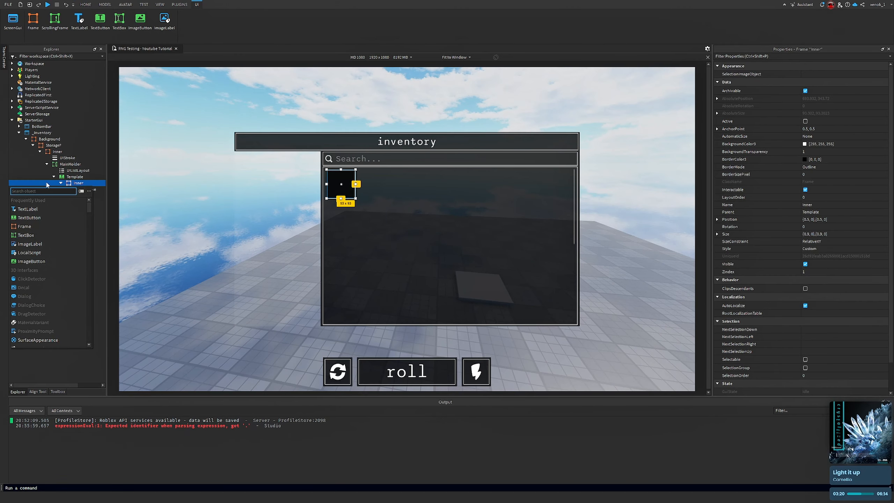
pyautogui.click(28, 209)
pyautogui.rightClick(88, 196)
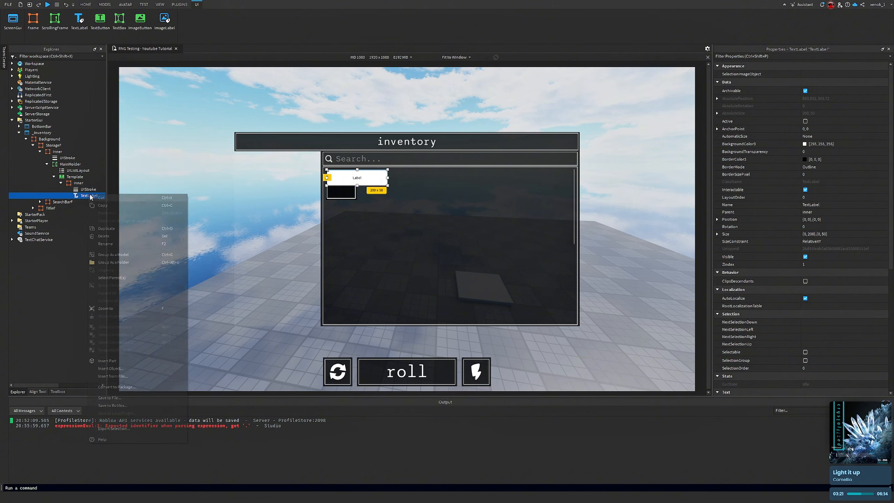
pyautogui.click(132, 246)
pyautogui.write('AuraName')
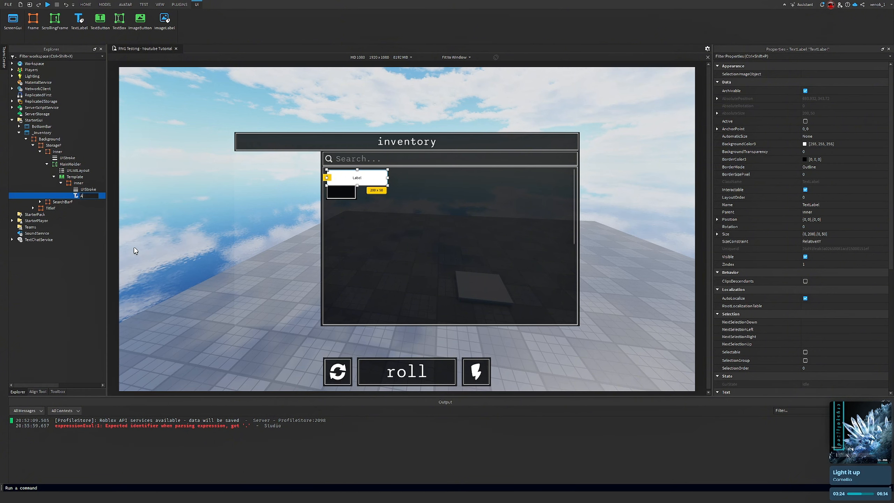
pyautogui.press('Return')
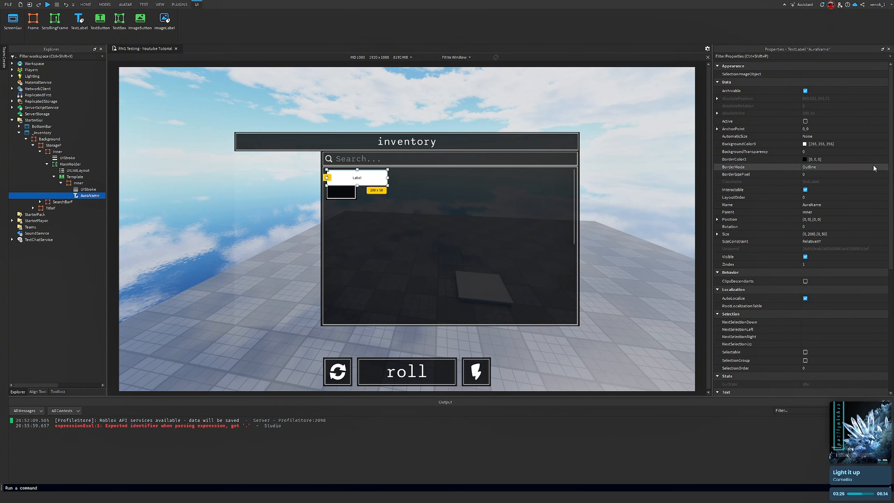
# Set AuraName's AnchorPoint to 0.5, 0.5 and its Position to {0.5, 0},{0.5, 0}
pyautogui.click(840, 129)
pyautogui.press('Return')
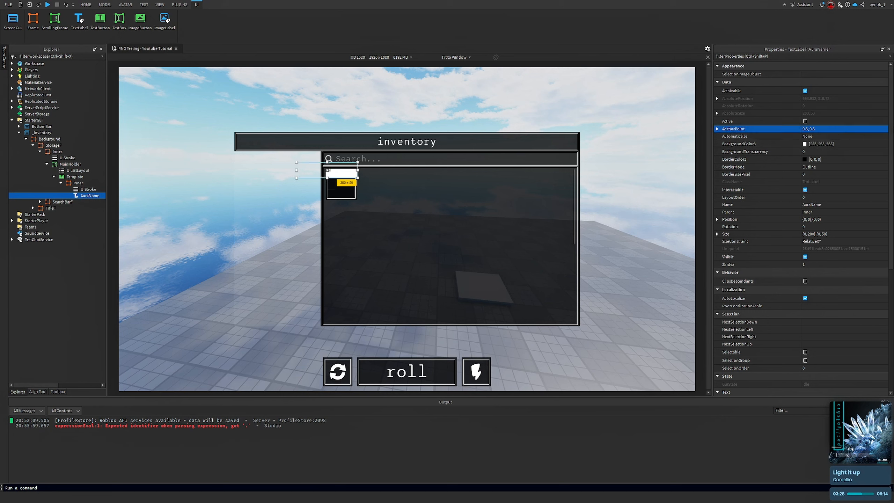
pyautogui.click(831, 234)
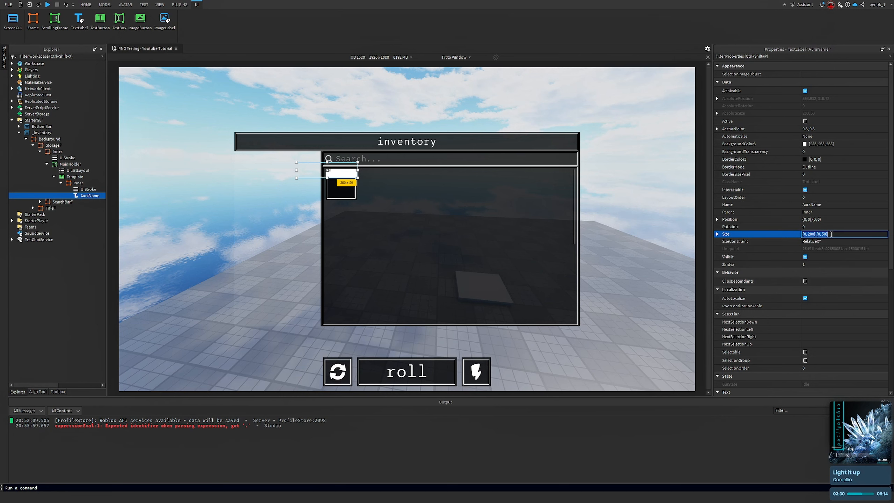
pyautogui.write('0')
pyautogui.press('Return')
pyautogui.click(852, 219)
pyautogui.write('.5')
pyautogui.press('Return')
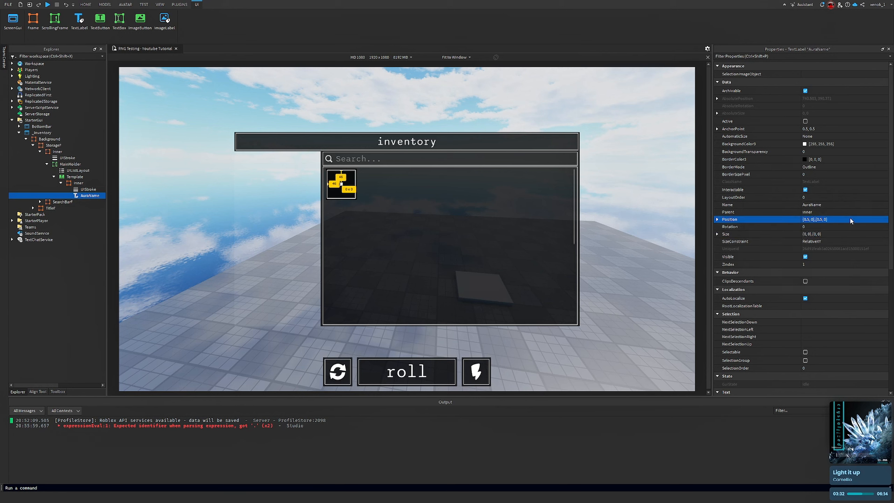
# Set AuraName's Size to {0.9, 0},{0.9, 0} and its BackgroundTransparency to 1
pyautogui.click(860, 234)
pyautogui.press('BackSpace')
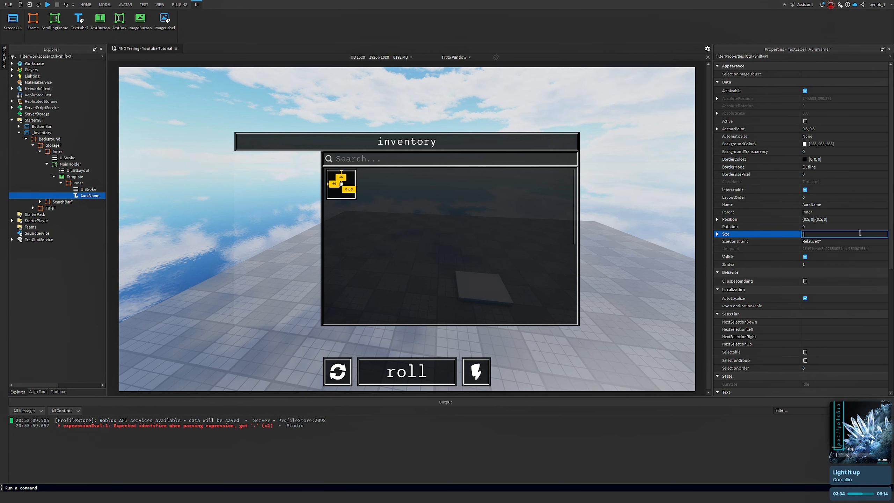
pyautogui.write('.9')
pyautogui.press('Return')
pyautogui.click(841, 153)
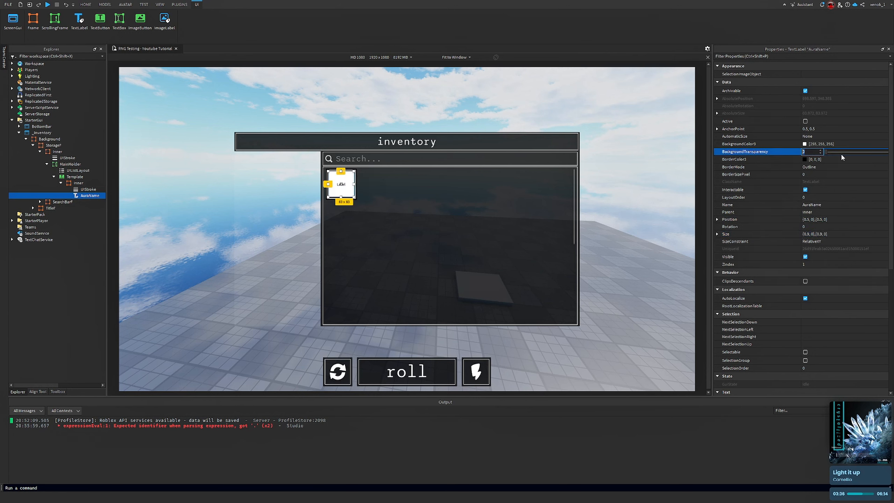
pyautogui.write('1')
pyautogui.press('Return')
# Change AuraName's FontFace to Sono Monospace
pyautogui.scroll(-9, 841, 153)
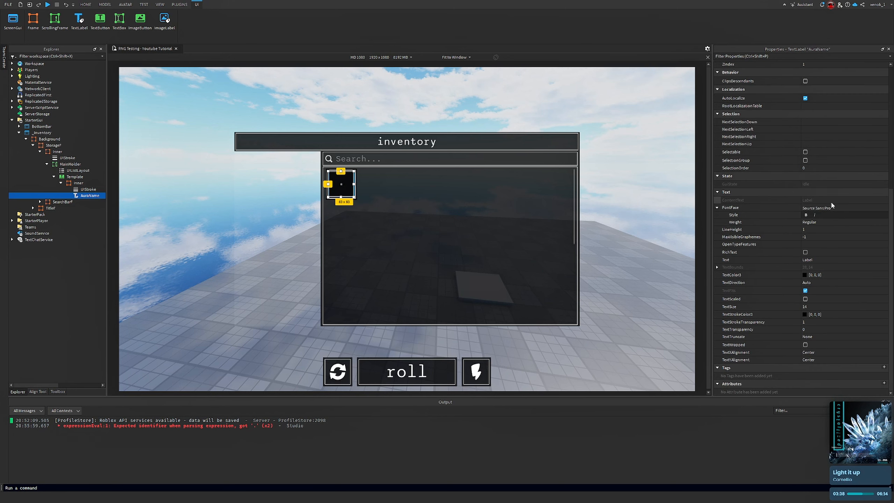
pyautogui.click(828, 208)
pyautogui.click(828, 208)
pyautogui.scroll(3, 831, 260)
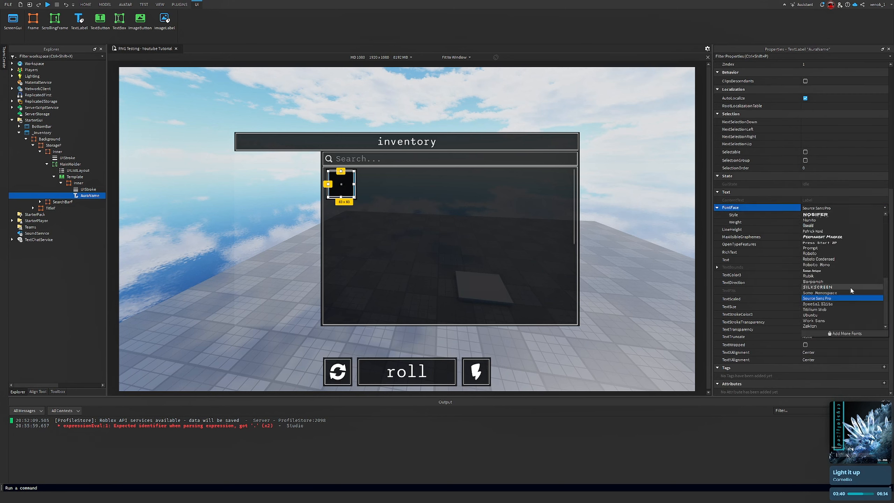
pyautogui.click(848, 296)
# Set AuraName's TextColor3 to white [255, 255, 255] and enable TextScaled
pyautogui.click(782, 274)
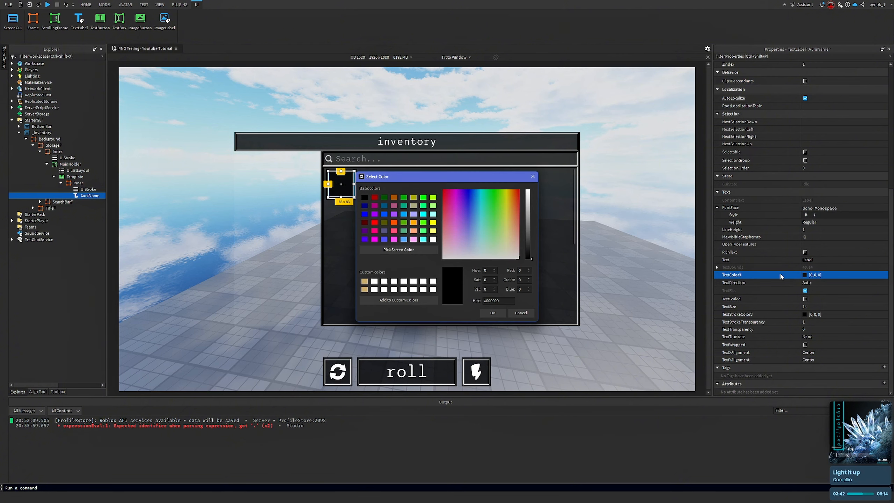
pyautogui.moveTo(529, 209); pyautogui.dragTo(528, 191)
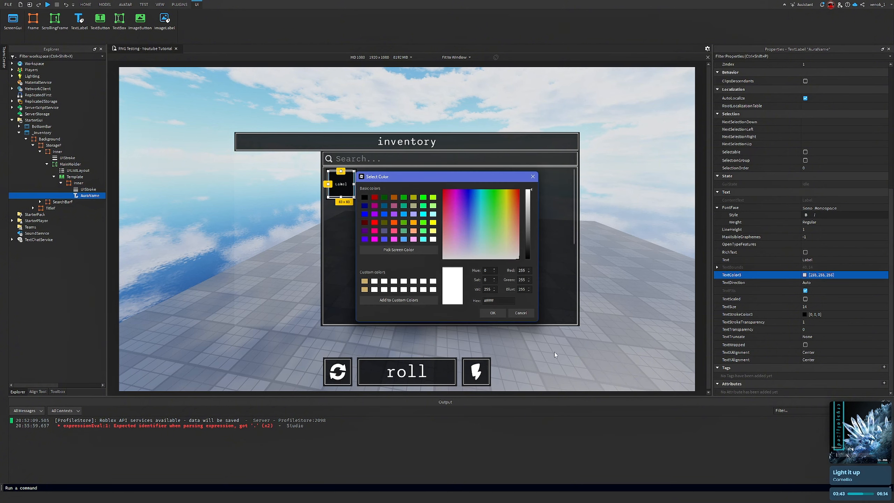
pyautogui.click(493, 313)
pyautogui.click(805, 300)
# Set AuraName's Text to Common
pyautogui.moveTo(666, 256); pyautogui.dragTo(664, 220, button='right')
pyautogui.click(666, 256)
pyautogui.click(336, 192)
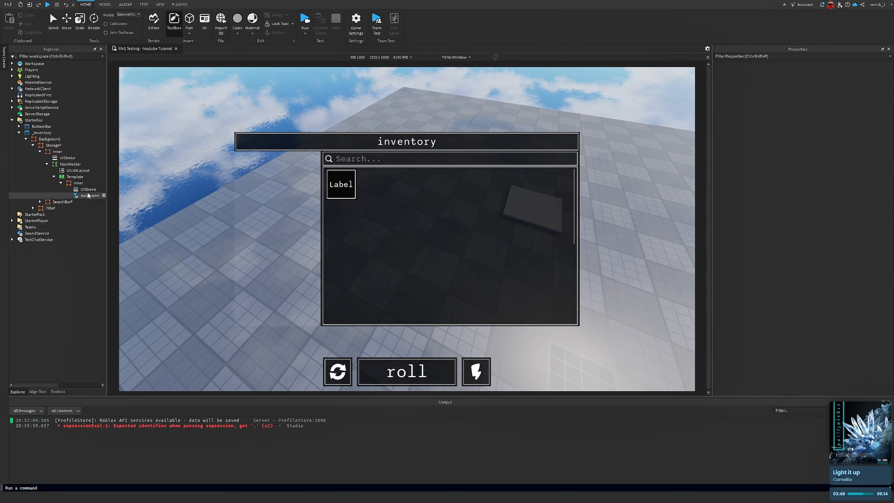
pyautogui.scroll(-3, 809, 194)
pyautogui.click(843, 259)
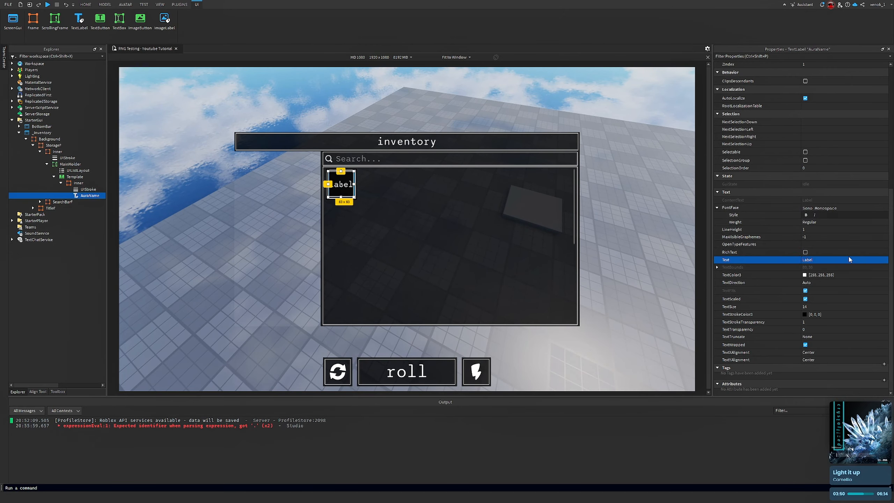
pyautogui.write('Common')
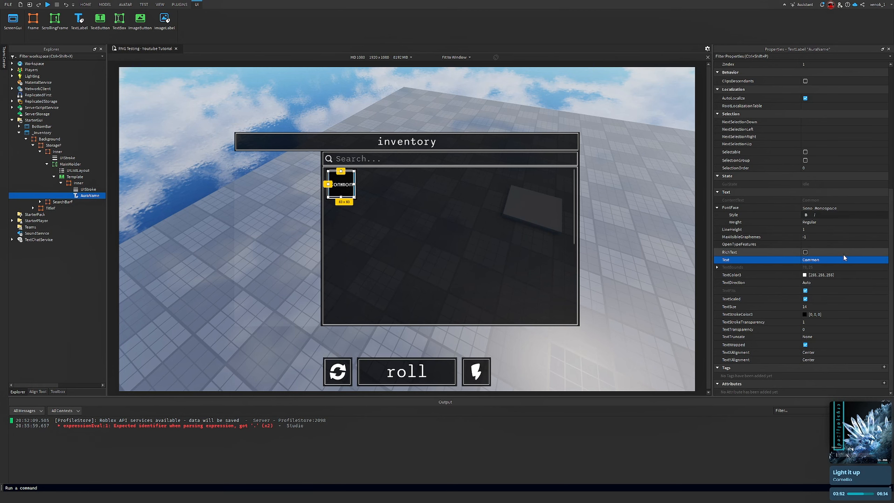
pyautogui.click(672, 160)
pyautogui.moveTo(672, 159); pyautogui.dragTo(598, 211, button='right')
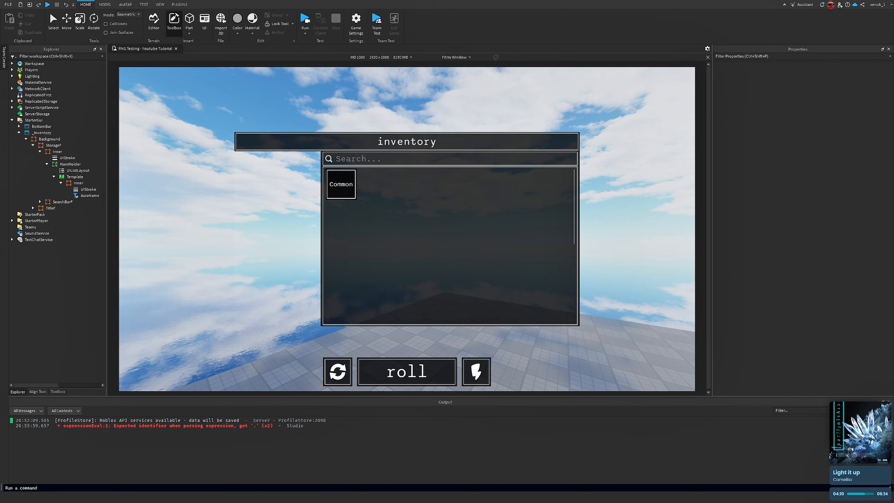
pyautogui.moveTo(248, 240); pyautogui.dragTo(246, 237, button='right')
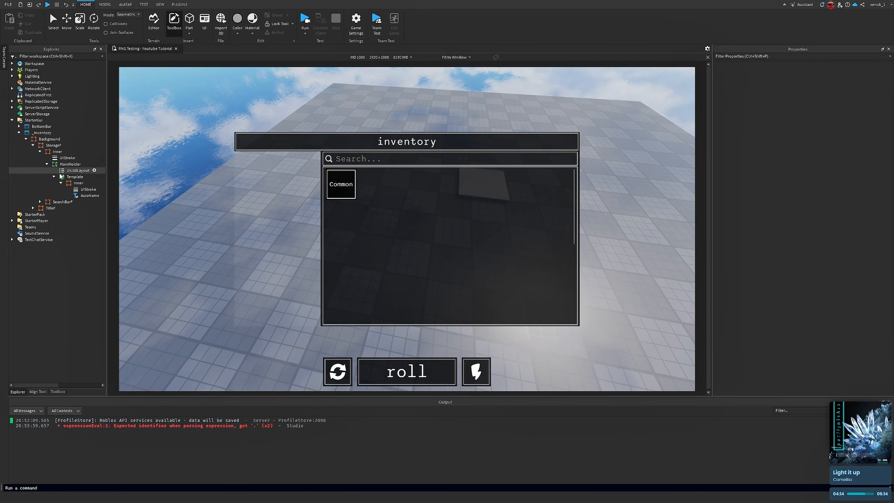
pyautogui.moveTo(336, 212); pyautogui.dragTo(195, 216, button='right')
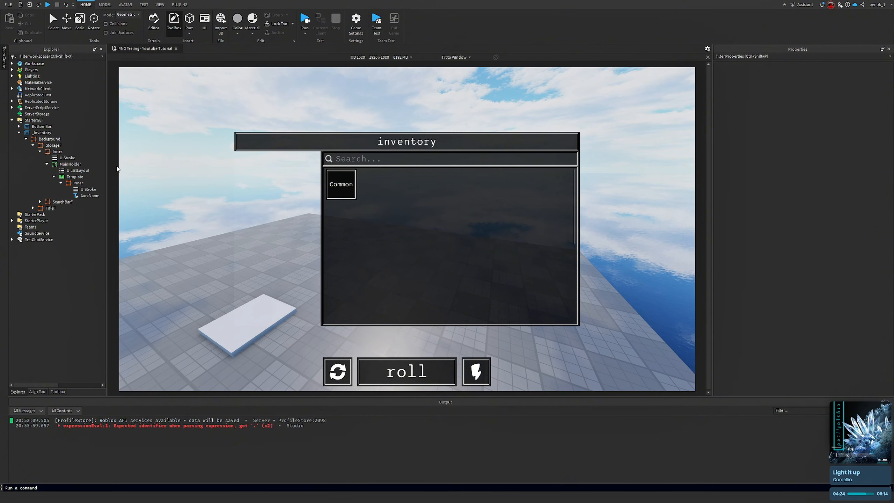
pyautogui.click(57, 151)
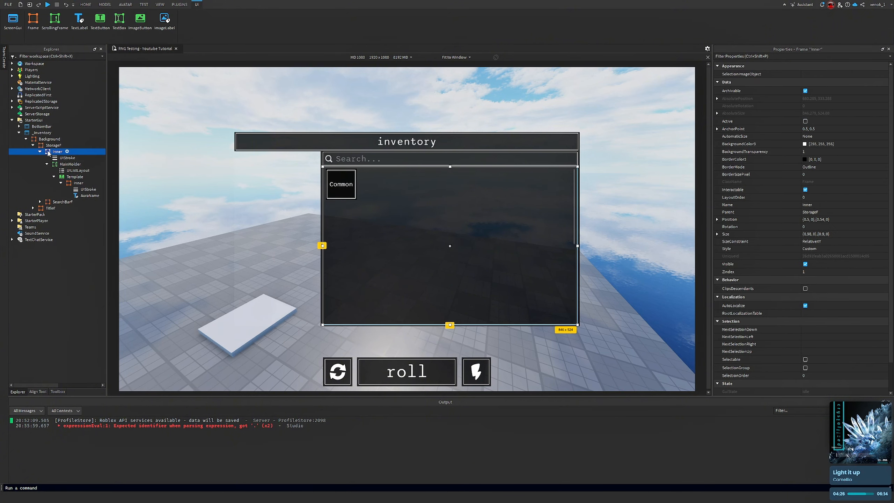
pyautogui.click(49, 139)
pyautogui.hotkey('ctrl', 'z')
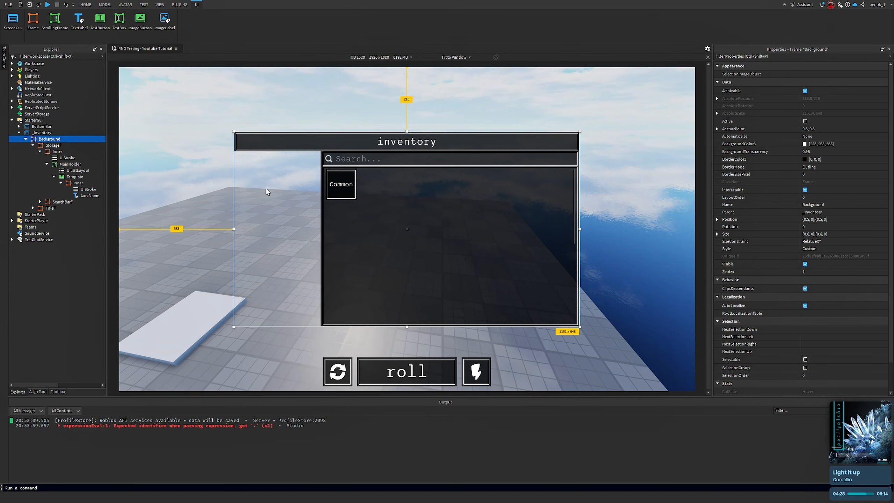
pyautogui.click(257, 84)
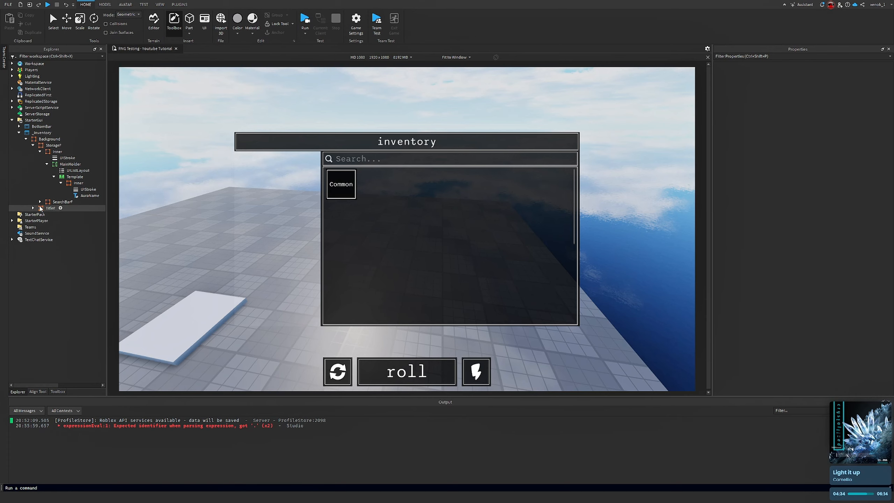
pyautogui.click(85, 195)
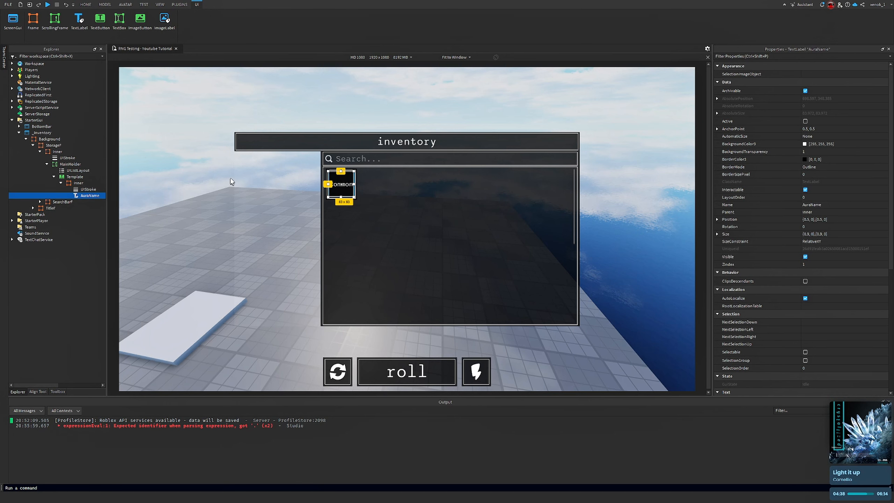
pyautogui.click(278, 90)
pyautogui.press('w')
pyautogui.moveTo(283, 86); pyautogui.dragTo(144, 122, button='right')
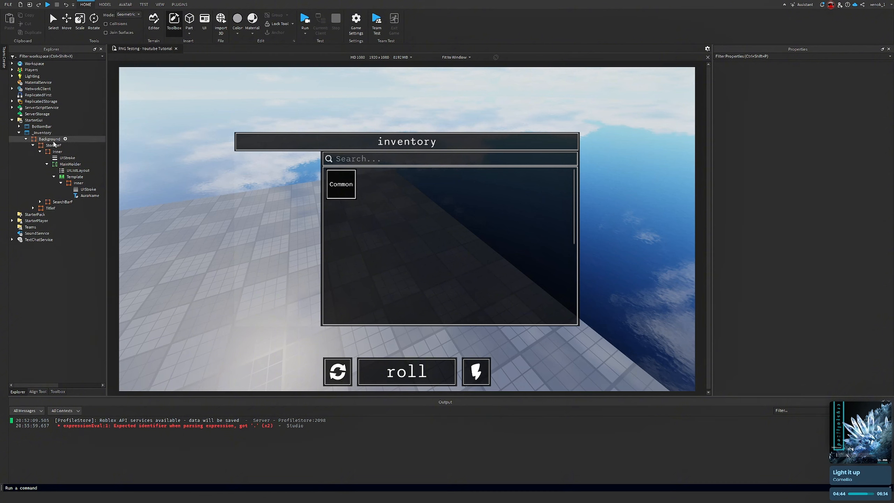
# Set the Background frame's BackgroundTransparency to 1
pyautogui.click(54, 144)
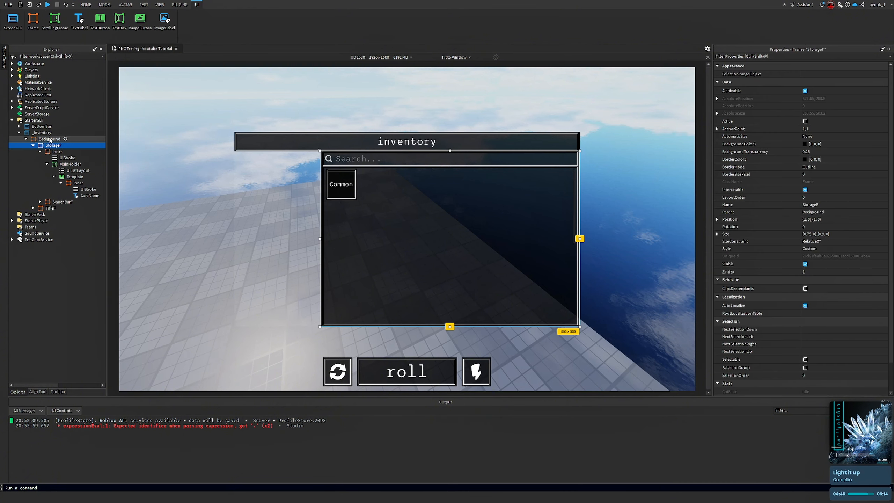
pyautogui.click(50, 139)
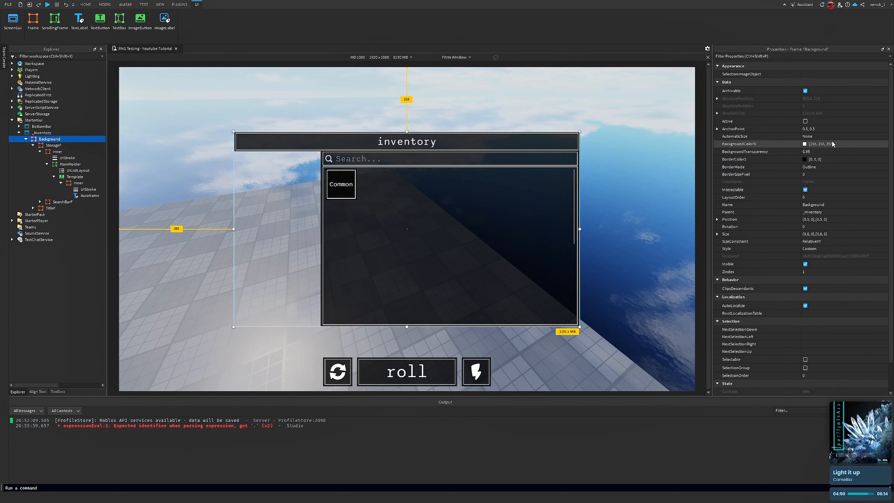
pyautogui.click(845, 151)
pyautogui.write('1')
pyautogui.press('Return')
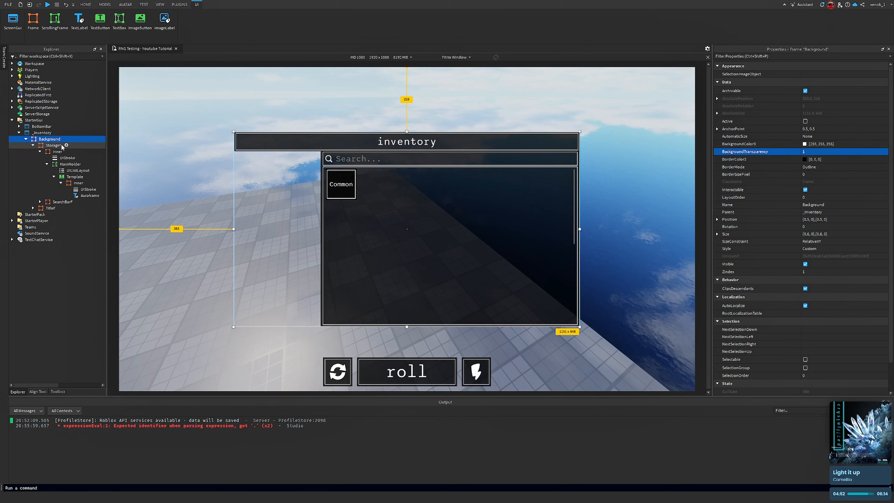
# Turn off ClipsDescendants on MainHolder and turn it on for the Inner frame
pyautogui.click(192, 109)
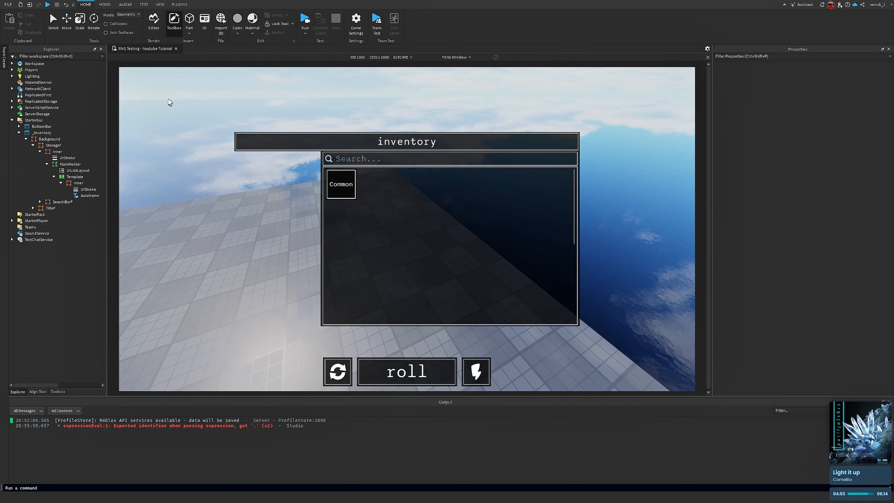
pyautogui.click(70, 164)
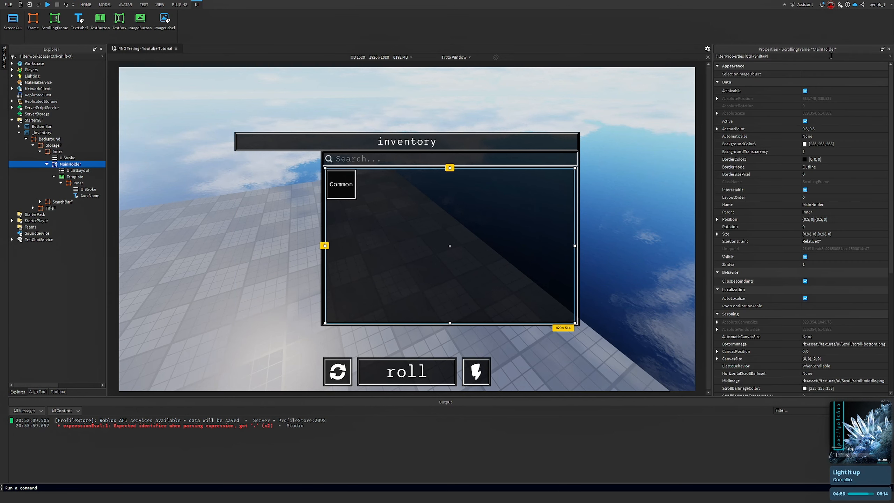
pyautogui.scroll(-5, 867, 235)
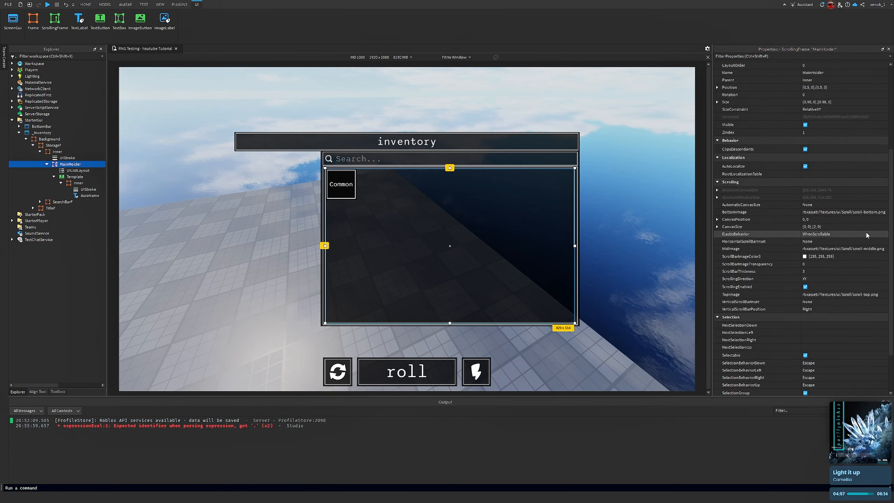
pyautogui.click(807, 150)
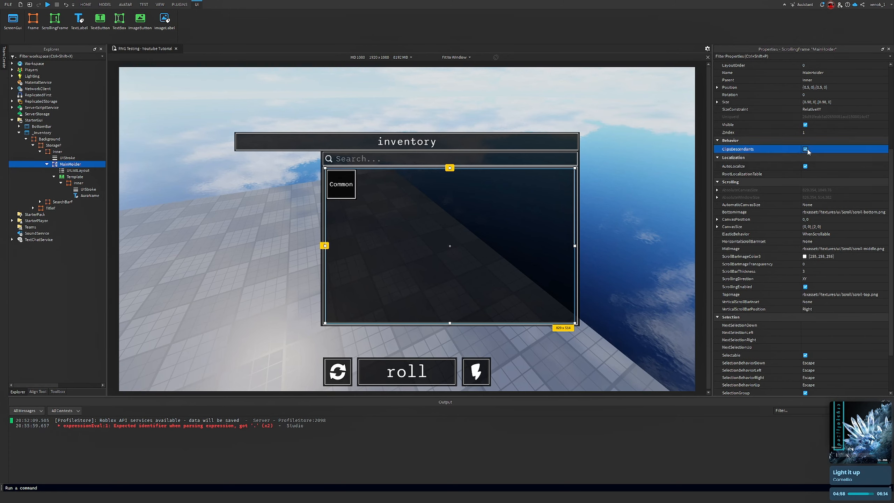
pyautogui.click(56, 152)
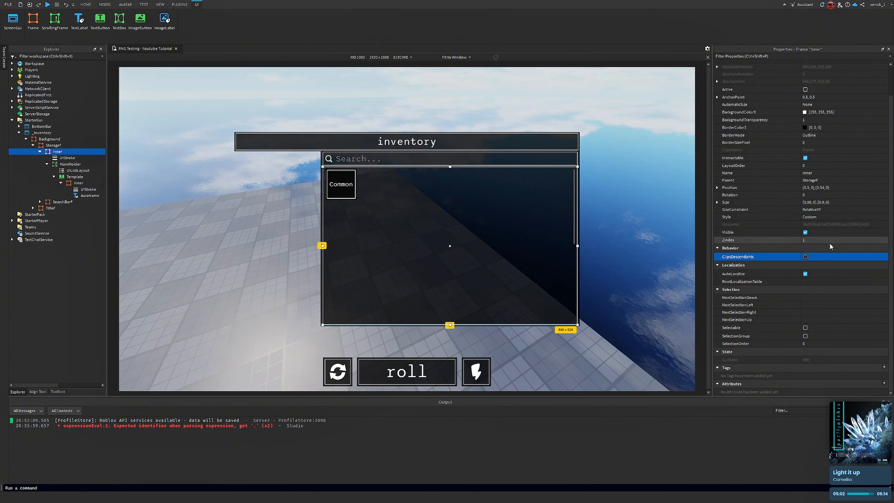
pyautogui.click(805, 257)
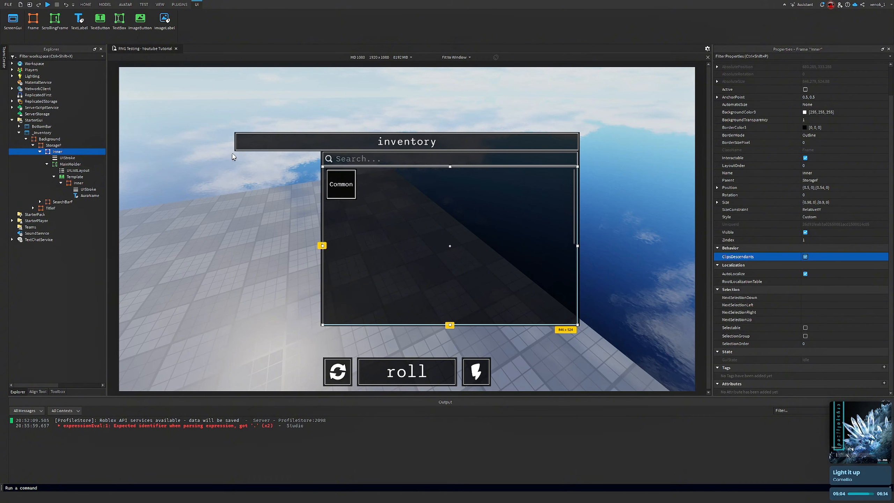
pyautogui.click(68, 165)
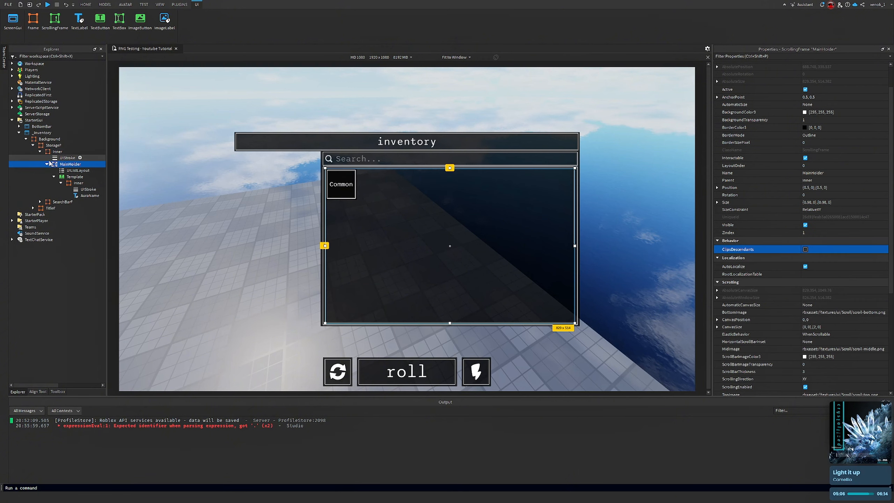
# Scroll the MainHolder grid in the viewport to test its scrolling
pyautogui.click(58, 152)
pyautogui.click(213, 175)
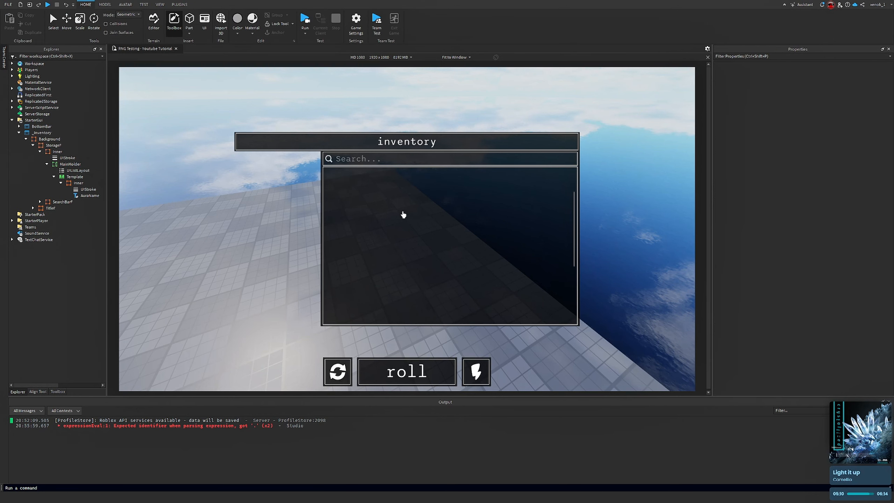
pyautogui.scroll(-1, 403, 214)
pyautogui.scroll(3, 403, 214)
pyautogui.scroll(-2, 404, 214)
pyautogui.scroll(2, 404, 214)
pyautogui.scroll(-1, 336, 179)
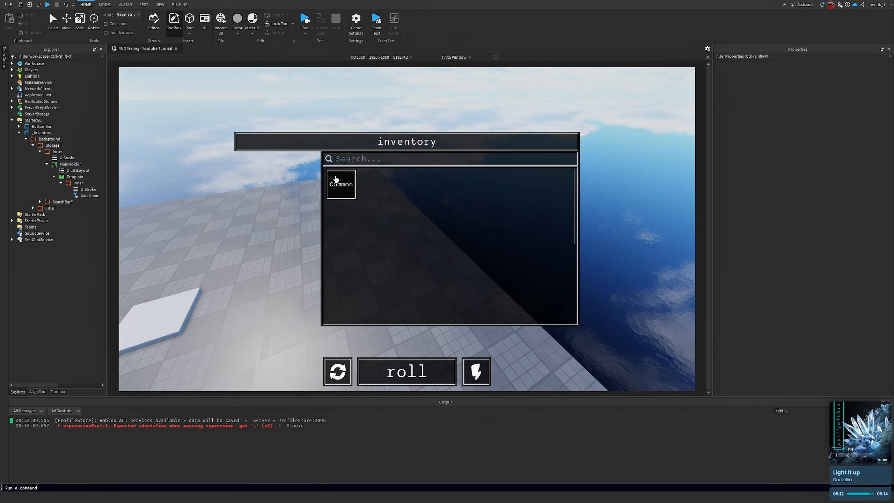
pyautogui.scroll(-2, 336, 180)
pyautogui.scroll(2, 348, 183)
pyautogui.scroll(-2, 347, 183)
pyautogui.scroll(2, 338, 181)
# Set MainHolder's CanvasSize to {0, 0},{0, 0} and change its AutomaticCanvasSize option
pyautogui.click(65, 177)
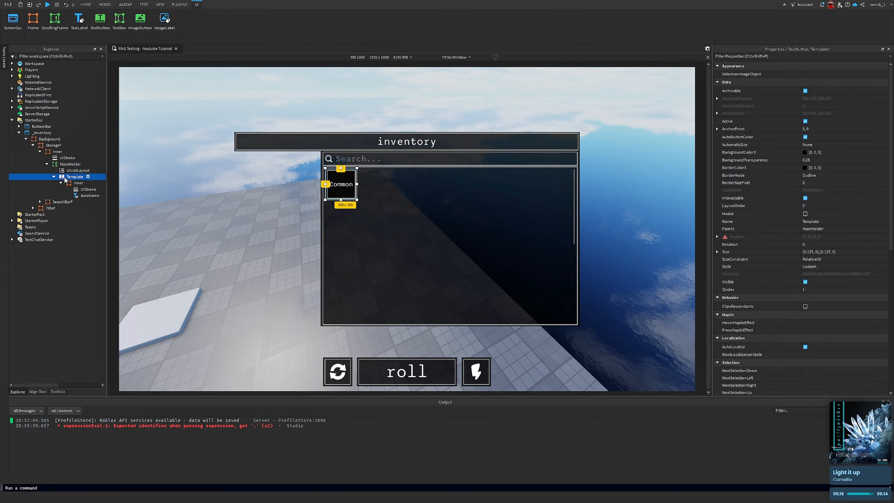
pyautogui.click(70, 165)
pyautogui.scroll(-8, 843, 193)
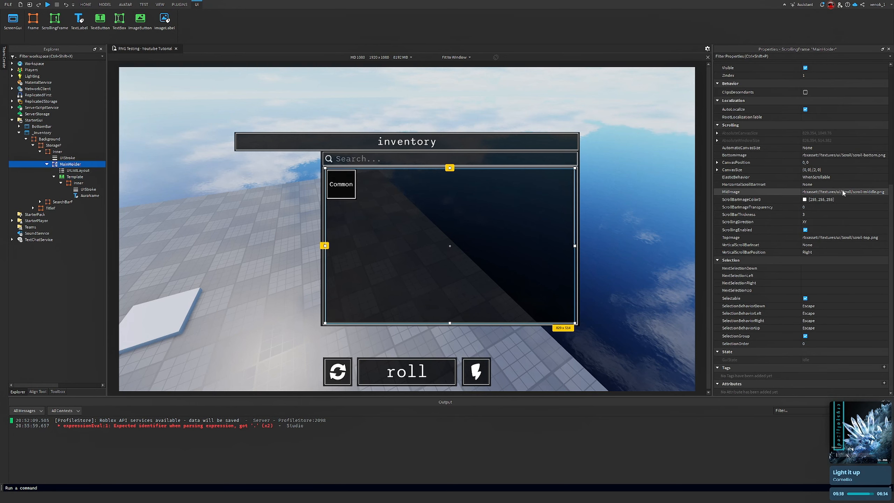
pyautogui.click(859, 170)
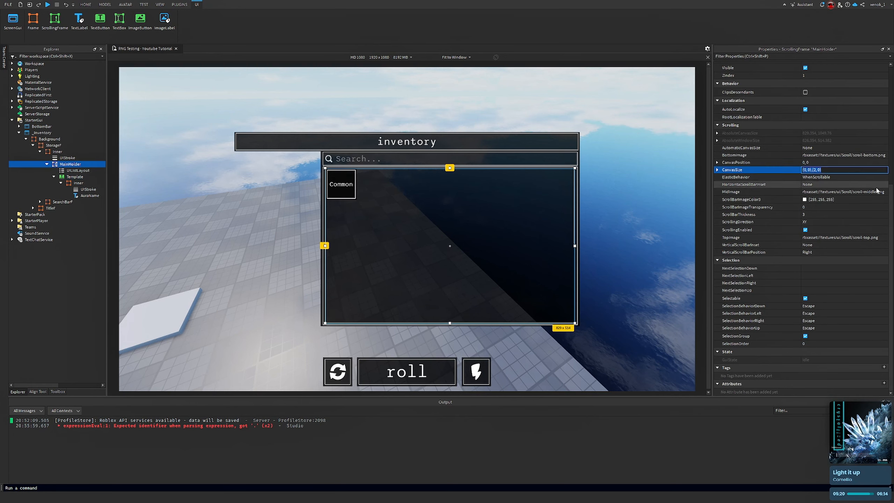
pyautogui.write('0')
pyautogui.press('Return')
pyautogui.click(812, 149)
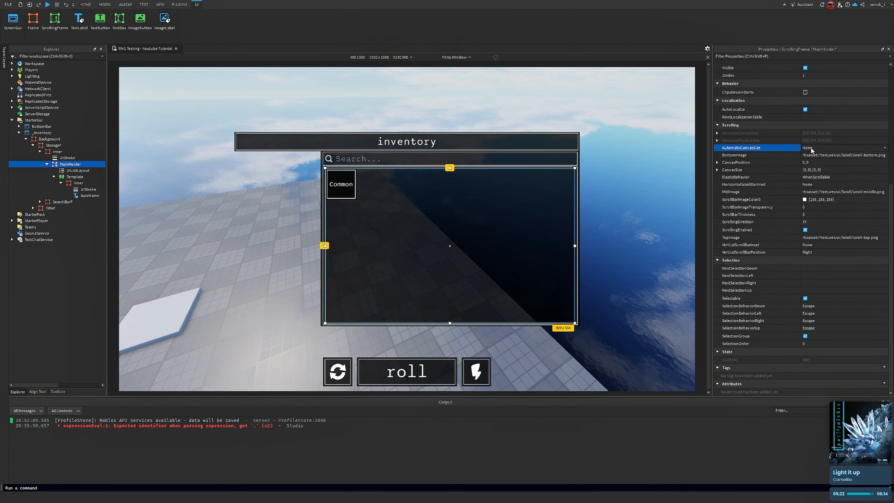
pyautogui.click(811, 148)
pyautogui.click(814, 171)
# Duplicate the Template button twelve times to fill the MainHolder grid
pyautogui.moveTo(654, 178); pyautogui.dragTo(630, 202, button='right')
pyautogui.click(635, 178)
pyautogui.moveTo(450, 222); pyautogui.dragTo(449, 222, button='right')
pyautogui.press('a')
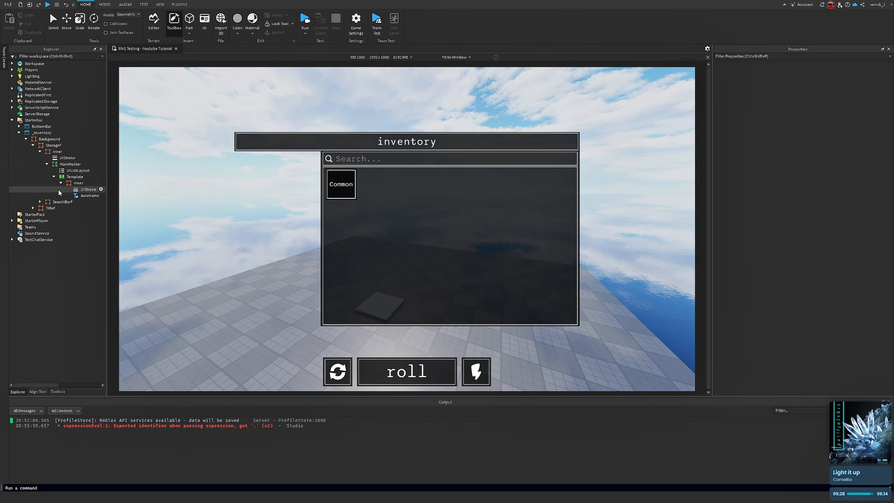
pyautogui.click(61, 183)
pyautogui.click(54, 177)
pyautogui.click(72, 177)
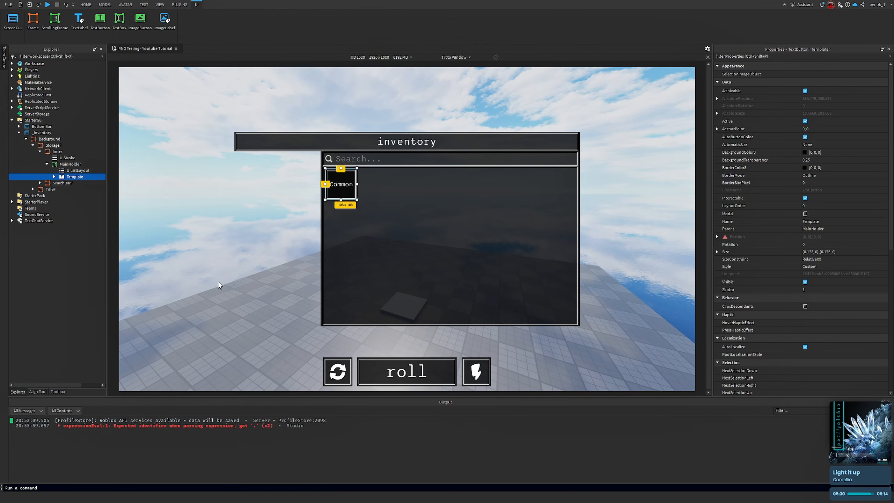
pyautogui.hotkey('ctrl', 'd')
pyautogui.hotkey('ctrl', 'd')
pyautogui.hotkey('ctrl', 'd')
pyautogui.hotkey('ctrl', 'd')
pyautogui.hotkey('ctrl', 'd')
pyautogui.hotkey('ctrl', 'd')
pyautogui.hotkey('ctrl', 'd')
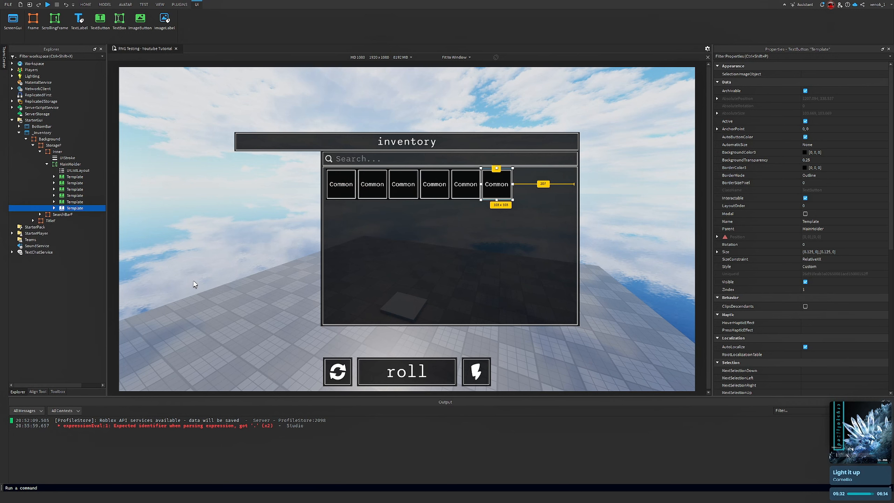
pyautogui.hotkey('ctrl', 'd')
pyautogui.hotkey('ctrl', 'd')
pyautogui.hotkey('ctrl', 'd')
pyautogui.hotkey('ctrl', 'd')
pyautogui.hotkey('ctrl', 'd')
pyautogui.hotkey('ctrl', 'd')
pyautogui.hotkey('ctrl', 'd')
pyautogui.hotkey('ctrl', 'd')
pyautogui.hotkey('ctrl', 'd')
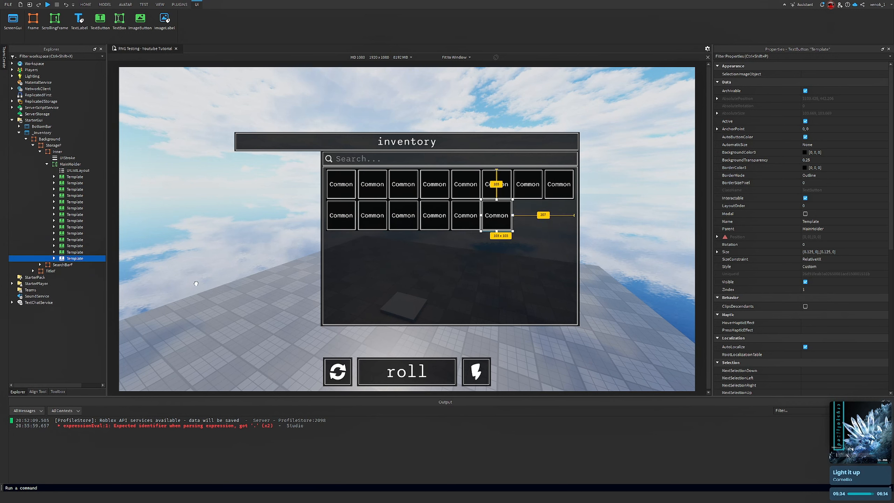
pyautogui.hotkey('ctrl', 'd')
pyautogui.hotkey('ctrl', 'd')
pyautogui.hotkey('ctrl', 'd')
pyautogui.hotkey('ctrl', 'd')
pyautogui.hotkey('ctrl', 'd')
pyautogui.hotkey('ctrl', 'd')
pyautogui.hotkey('ctrl', 'd')
pyautogui.hotkey('ctrl', 'd')
pyautogui.hotkey('ctrl', 'd')
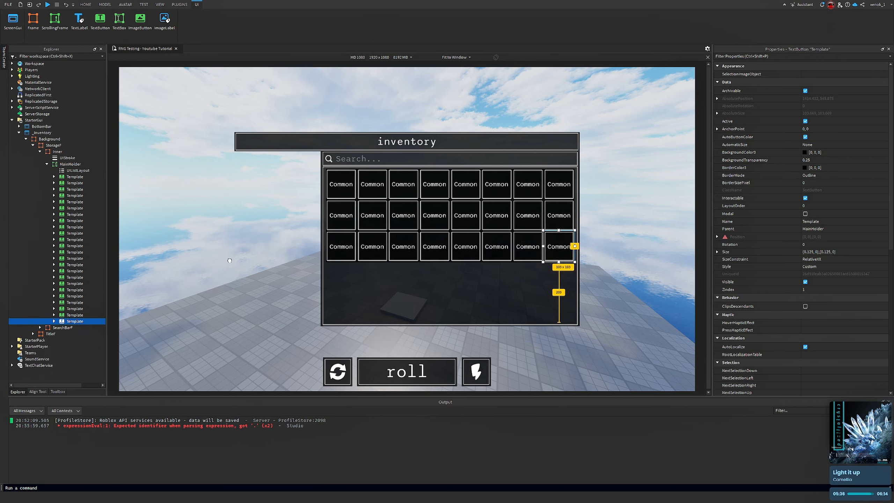
pyautogui.hotkey('ctrl', 'd')
pyautogui.hotkey('ctrl', 'd')
pyautogui.hotkey('ctrl', 'd')
pyautogui.click(266, 215)
pyautogui.moveTo(265, 215); pyautogui.dragTo(268, 219, button='right')
# Set the UIListLayout's Padding to 0.01, 0
pyautogui.click(74, 170)
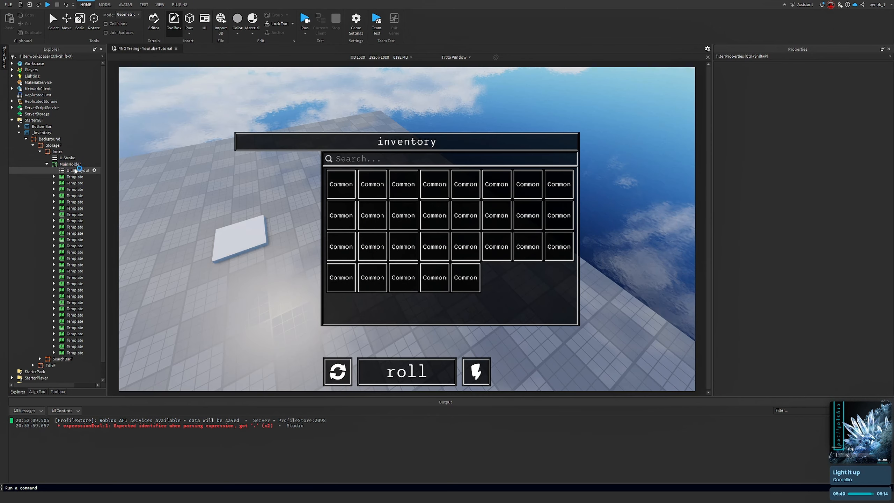
pyautogui.click(857, 74)
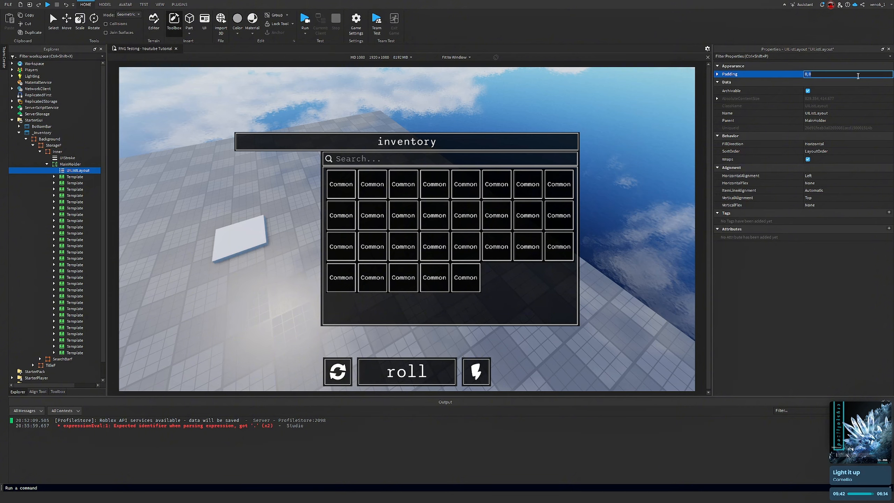
pyautogui.write('.01')
pyautogui.press('Return')
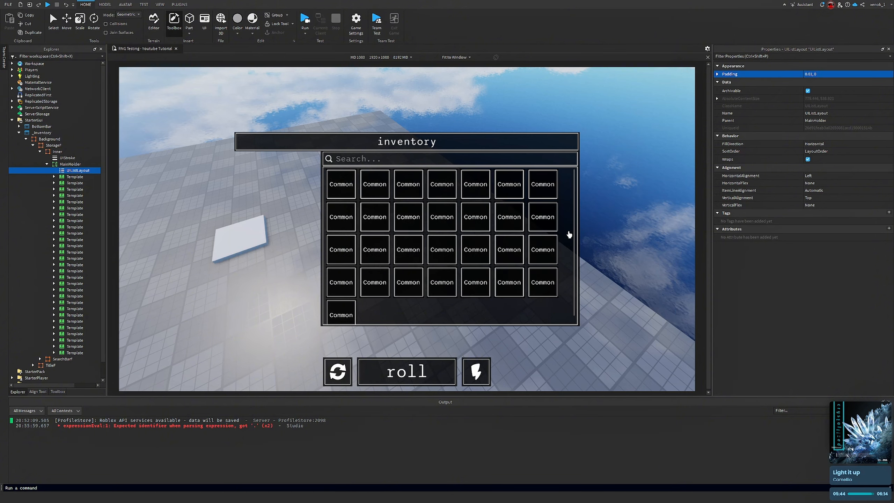
pyautogui.moveTo(569, 235); pyautogui.dragTo(623, 213, button='right')
# Delete all the duplicated Template buttons, keeping only the original
pyautogui.click(75, 183)
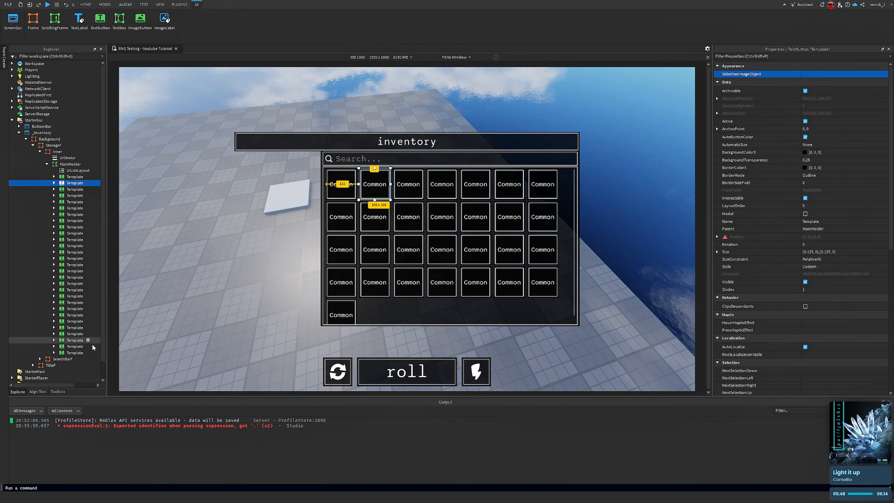
pyautogui.keyDown('shift'); pyautogui.click(78, 351); pyautogui.keyUp('shift')
pyautogui.press('Delete')
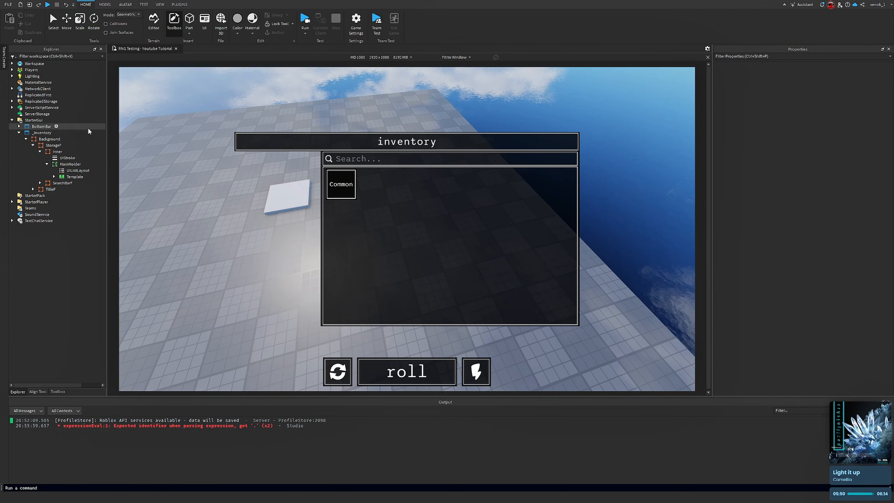
# Duplicate the Template button once and select the copy
pyautogui.click(75, 176)
pyautogui.hotkey('ctrl', 'd')
pyautogui.click(67, 158)
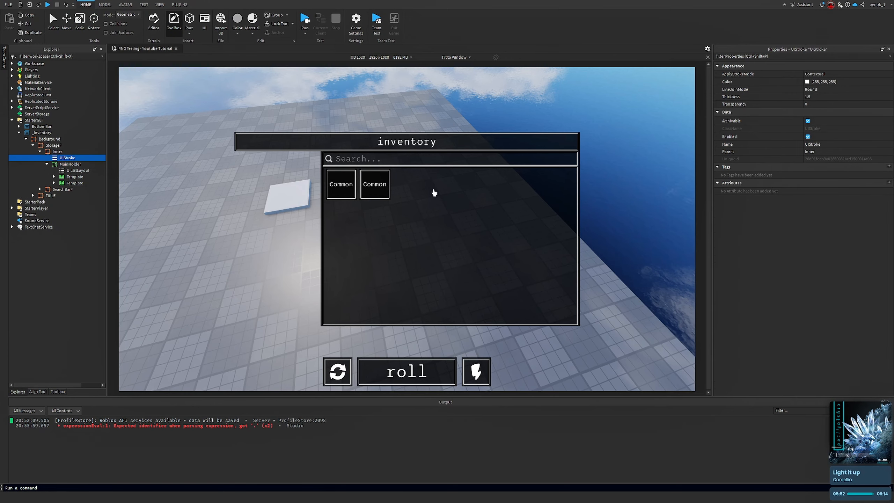
pyautogui.moveTo(434, 193); pyautogui.dragTo(217, 143, button='right')
pyautogui.click(75, 183)
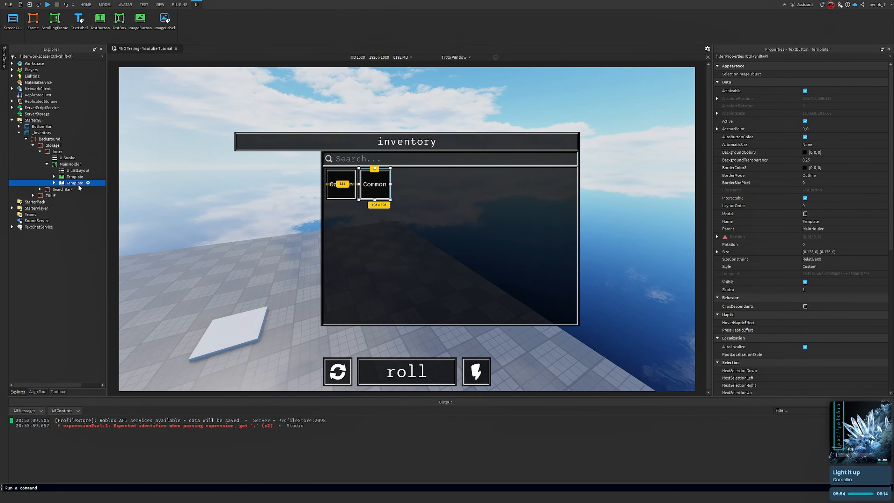
# Delete the extra copy and duplicate the Template button into a single row of seven buttons
pyautogui.press('Delete')
pyautogui.click(74, 177)
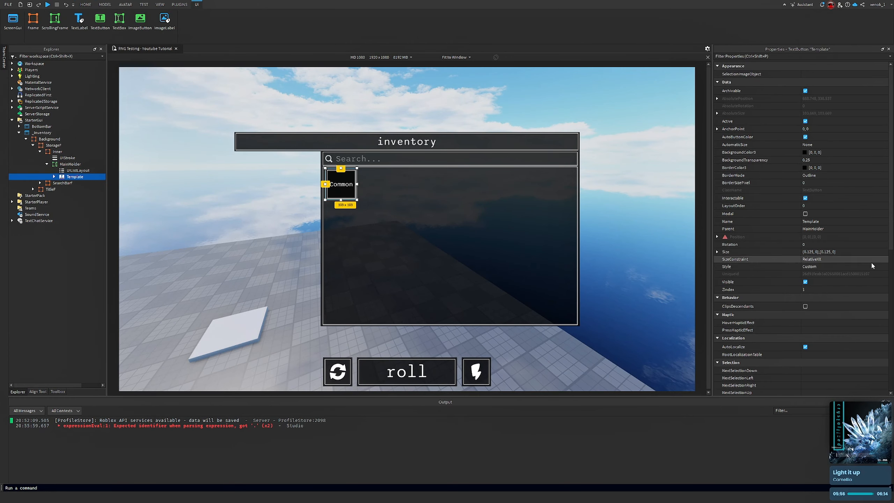
pyautogui.hotkey('ctrl', 'd')
pyautogui.hotkey('ctrl', 'd')
pyautogui.hotkey('ctrl', 'd')
pyautogui.hotkey('ctrl', 'd')
pyautogui.hotkey('ctrl', 'd')
pyautogui.hotkey('ctrl', 'd')
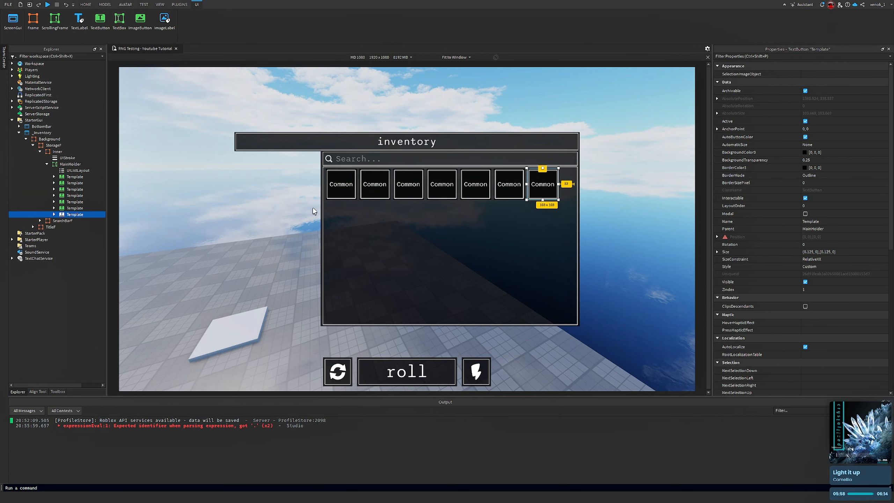
# Select all seven Template buttons and set their Size to {0.15, 0},{0.15, 0}
pyautogui.click(74, 176)
pyautogui.keyDown('shift'); pyautogui.click(74, 214); pyautogui.keyUp('shift')
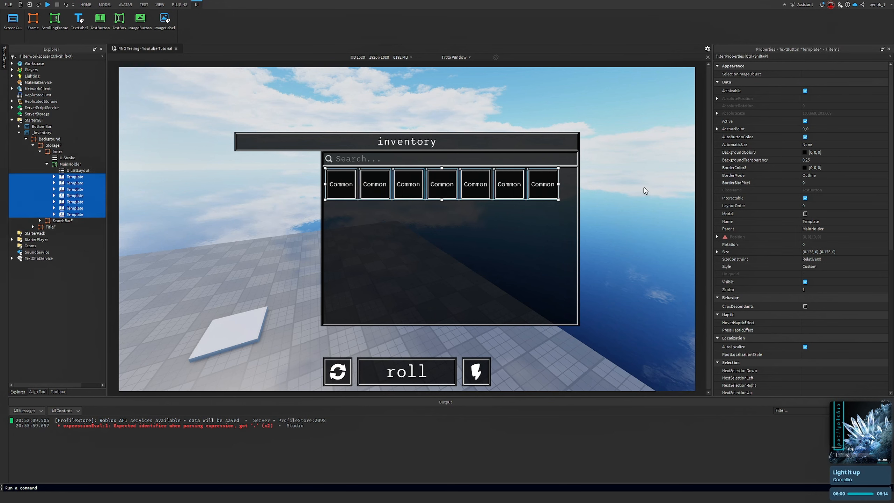
pyautogui.click(860, 252)
pyautogui.write('{0.15, 0},{0.15, 0}')
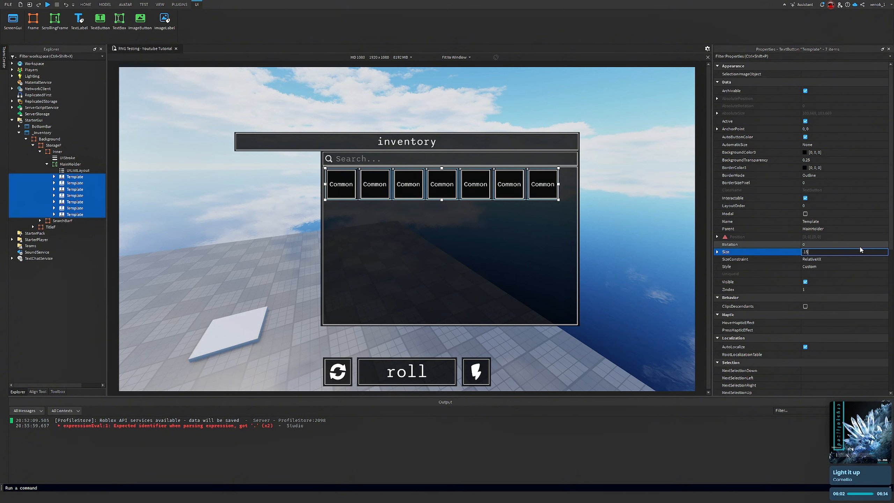
pyautogui.press('Return')
# Try much larger Size values of 1.35 and 1.2 on both axes for the selected Template buttons
pyautogui.click(852, 251)
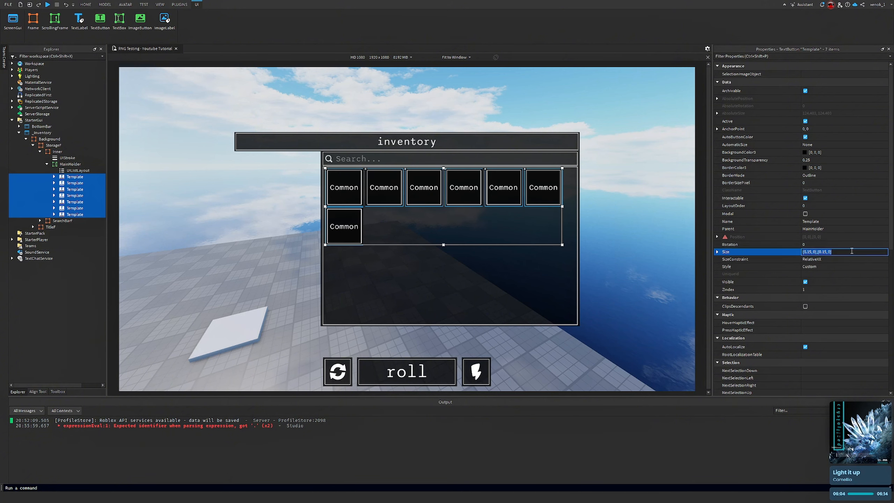
pyautogui.write('1.35')
pyautogui.press('Return')
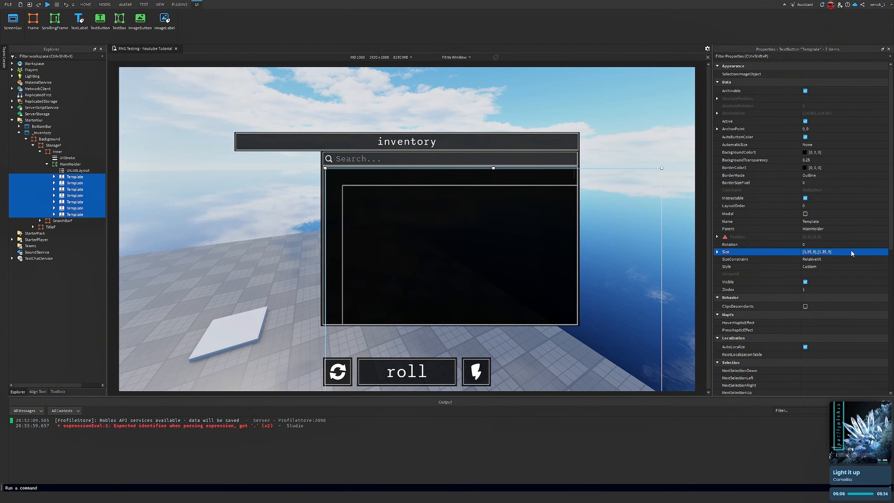
pyautogui.click(845, 251)
pyautogui.write('135')
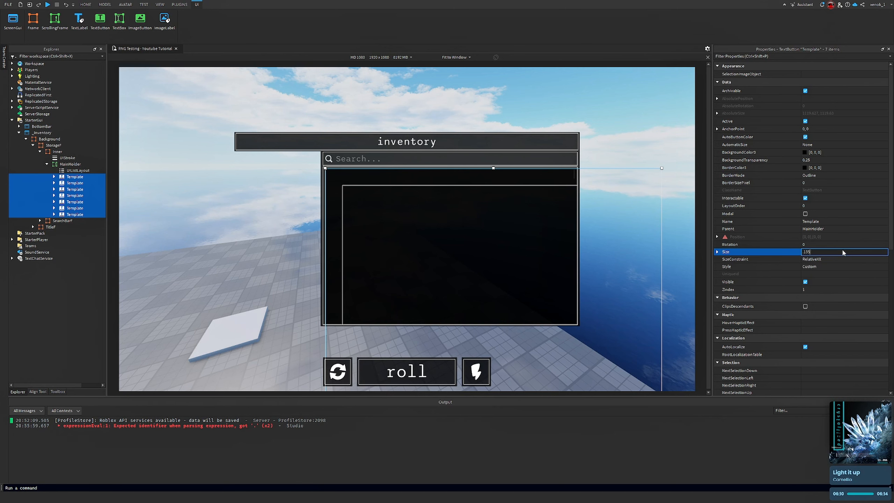
pyautogui.press('Return')
pyautogui.click(846, 252)
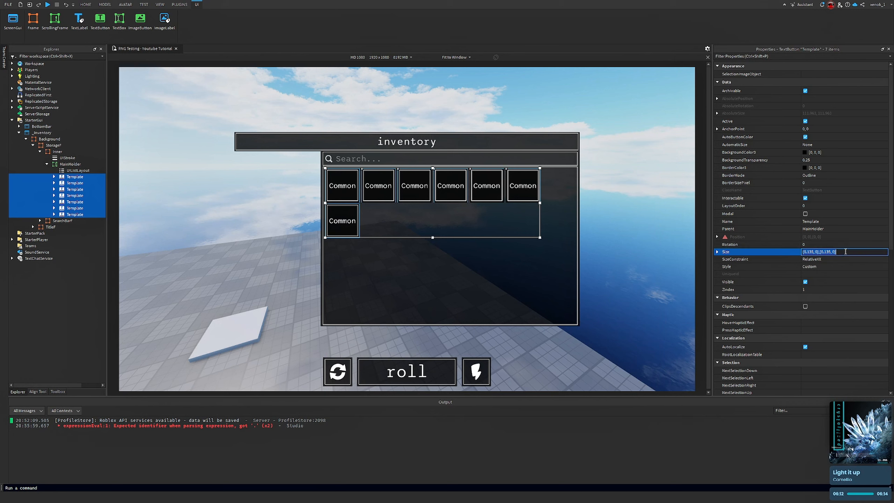
pyautogui.write('1.')
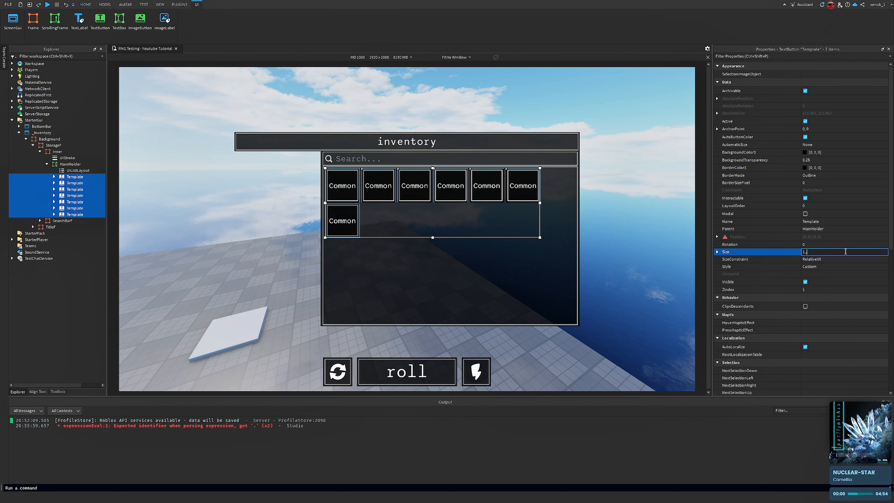
pyautogui.write('2')
pyautogui.press('Return')
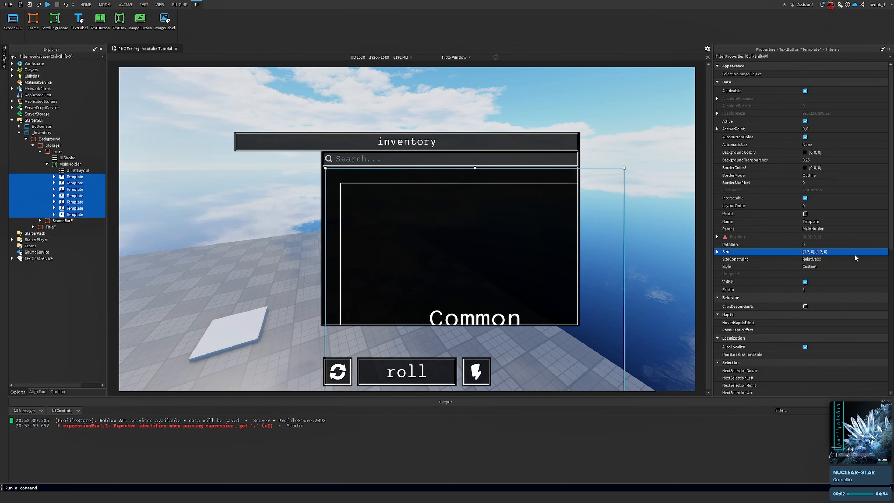
# Fine-tune the Template buttons' Size through 0.12, 0.127, 0.1285 and 0.129 on both axes
pyautogui.click(854, 253)
pyautogui.write('.12')
pyautogui.press('Return')
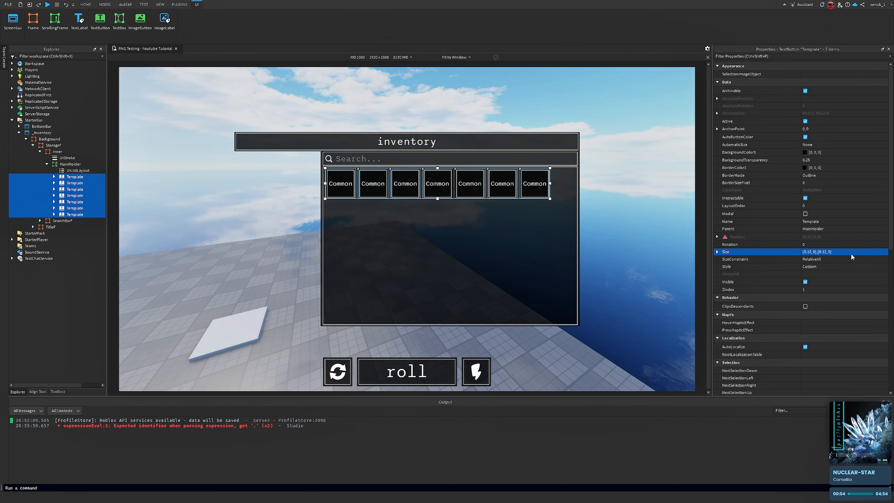
pyautogui.click(851, 252)
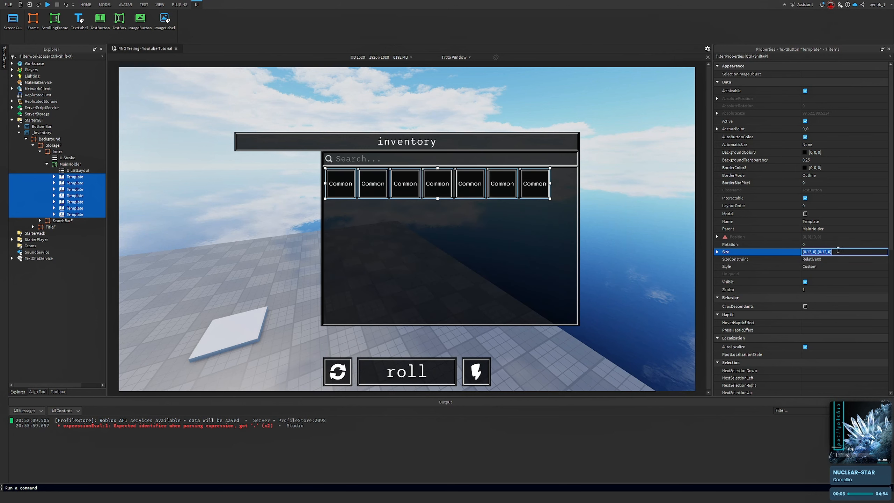
pyautogui.write('.127')
pyautogui.press('Return')
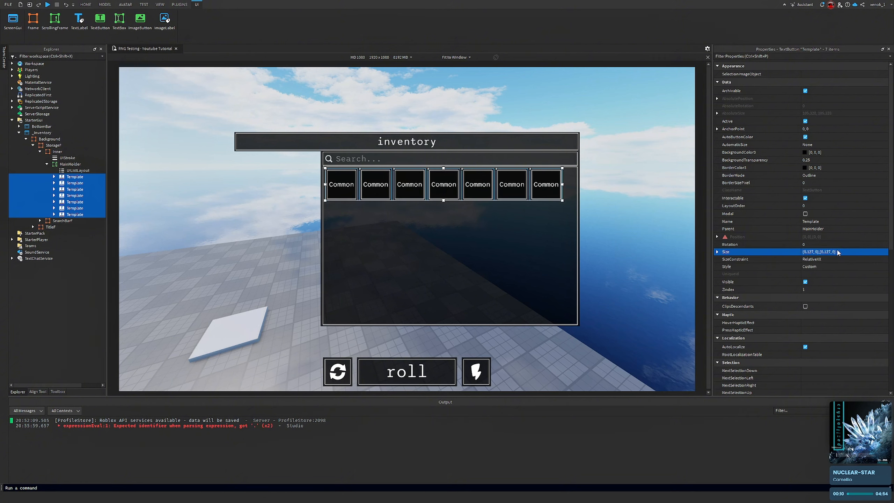
pyautogui.click(841, 252)
pyautogui.write('.1')
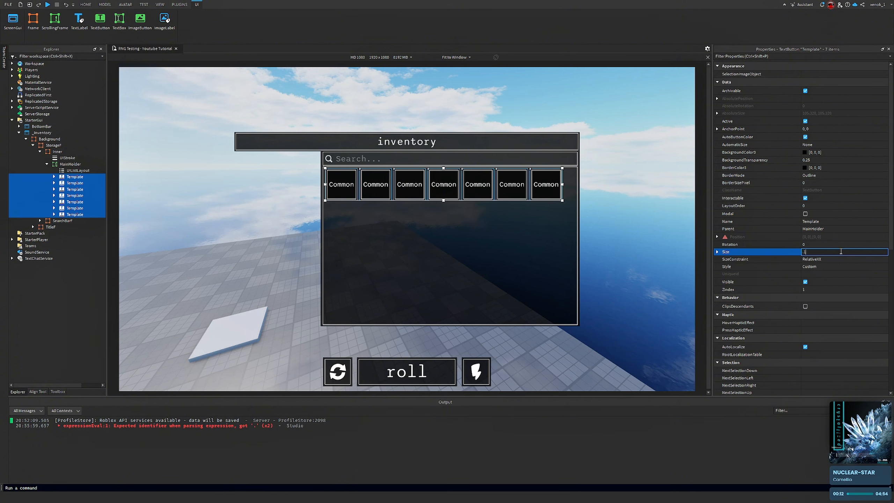
pyautogui.write('285')
pyautogui.press('Return')
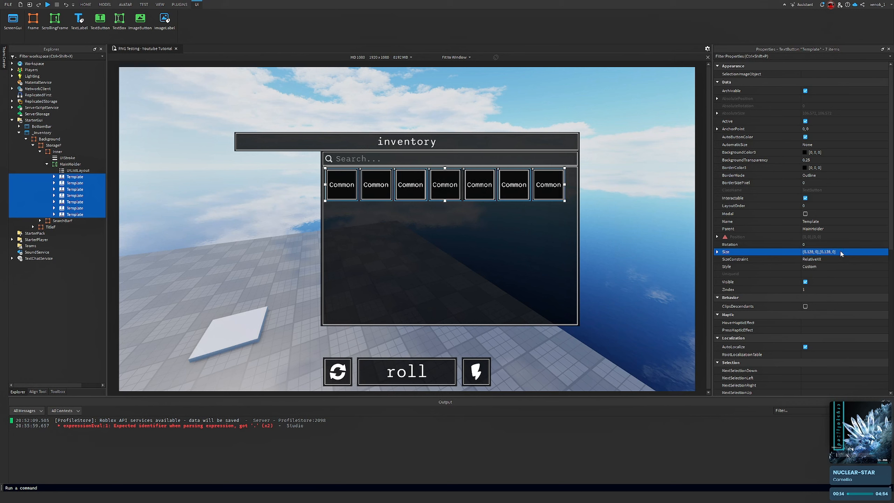
pyautogui.click(840, 252)
pyautogui.write('128')
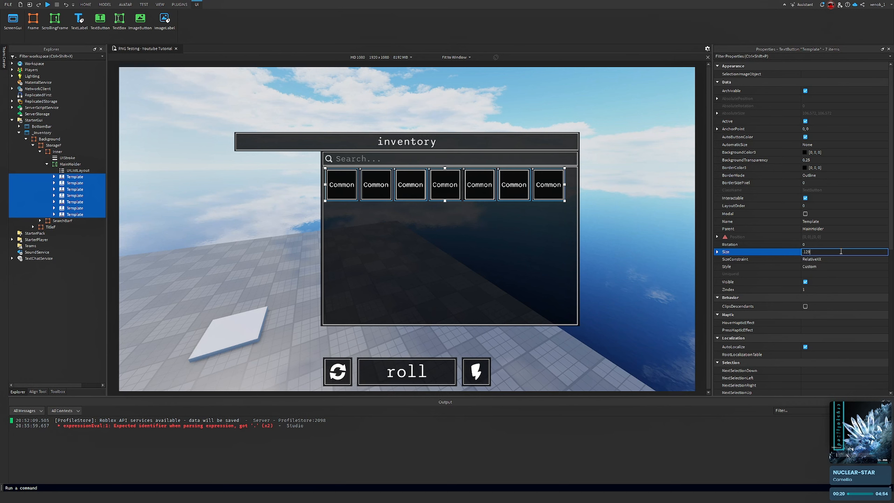
pyautogui.write('129')
pyautogui.press('Return')
# Try Template button Sizes of 0.13, 0.14 and 0.135 on both axes to fit seven per row
pyautogui.click(841, 252)
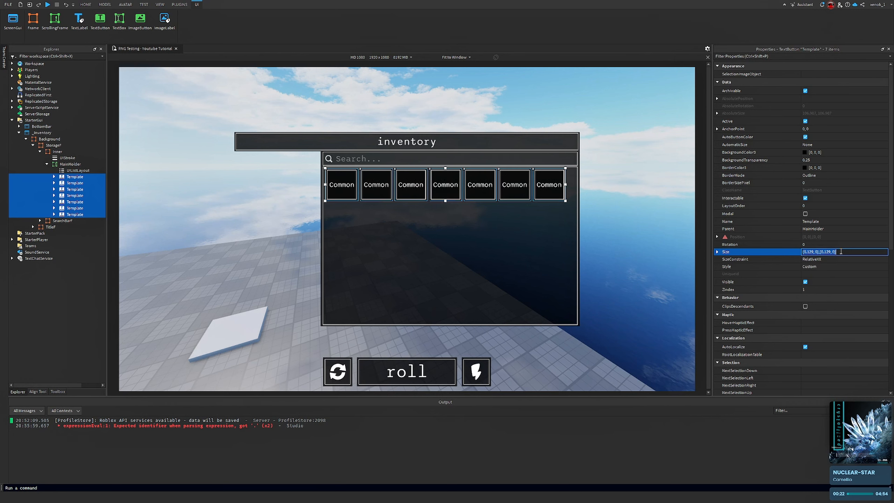
pyautogui.write('.13')
pyautogui.press('Return')
pyautogui.click(841, 252)
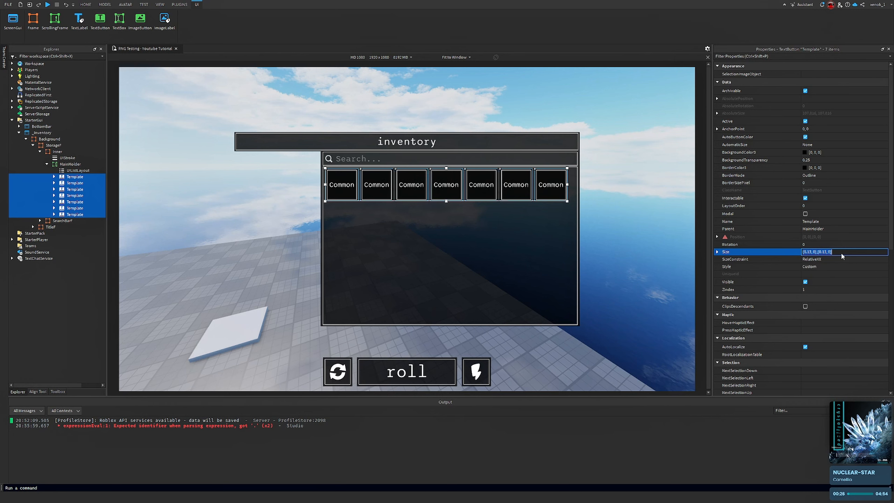
pyautogui.write('.14')
pyautogui.press('Return')
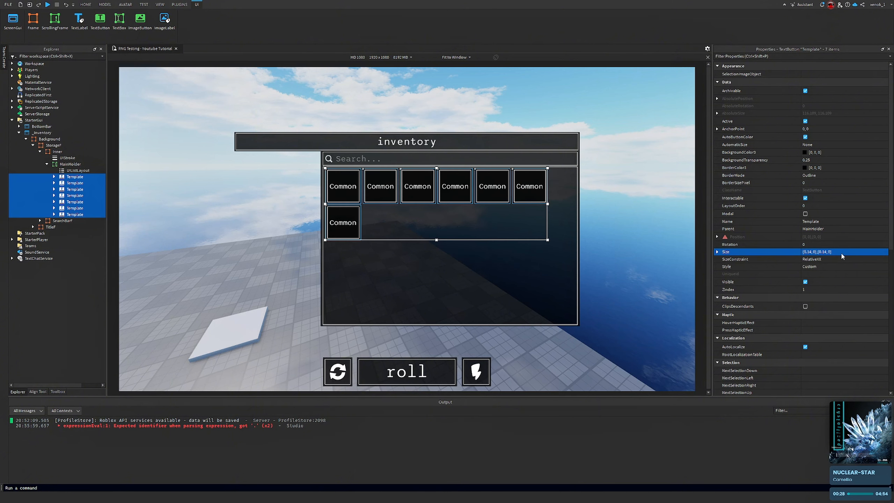
pyautogui.click(843, 252)
pyautogui.write('.13')
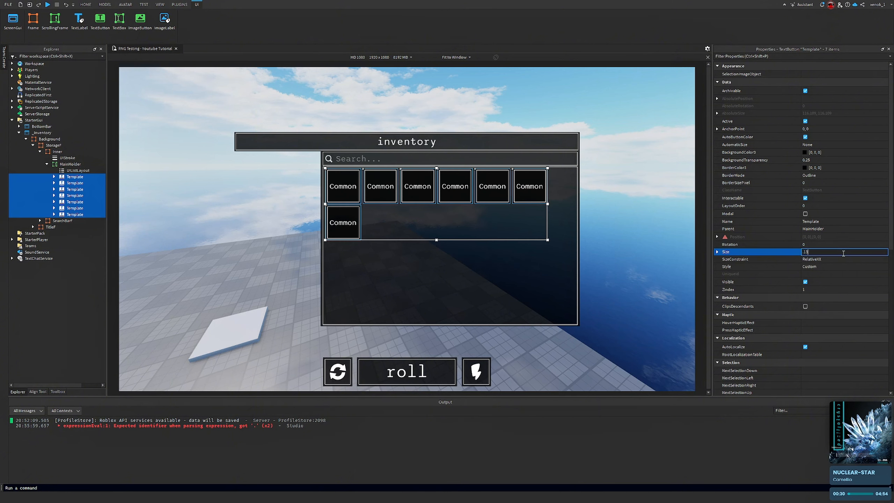
pyautogui.write('5')
pyautogui.press('Return')
# Adjust the Template buttons' Size through 0.132 and 0.133 to {0.134, 0},{0.134, 0}
pyautogui.click(844, 254)
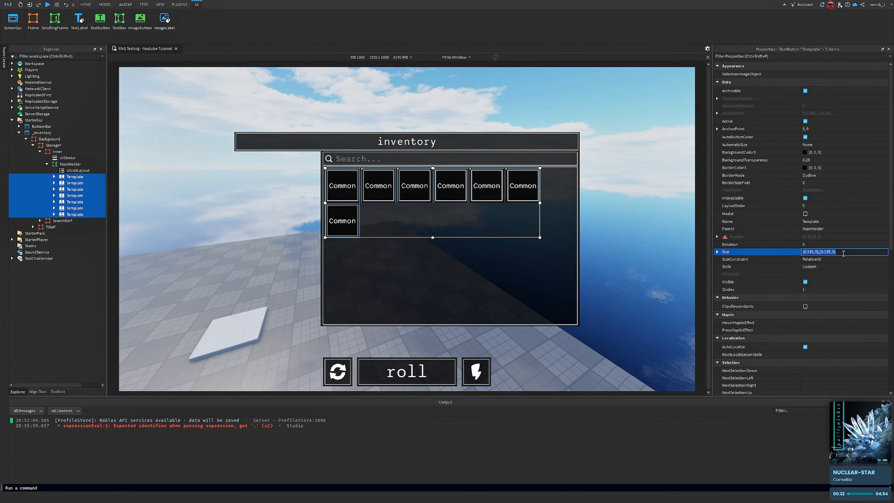
pyautogui.write('.132')
pyautogui.press('Return')
pyautogui.click(844, 256)
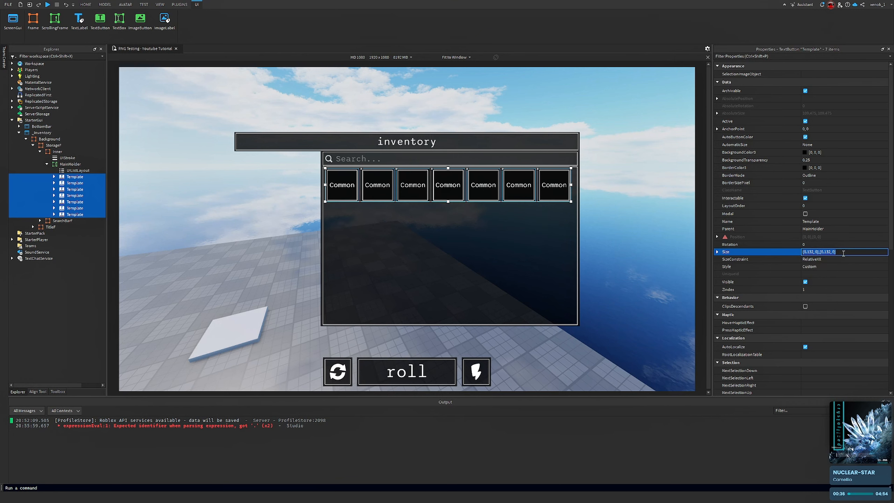
pyautogui.write('.133')
pyautogui.press('Return')
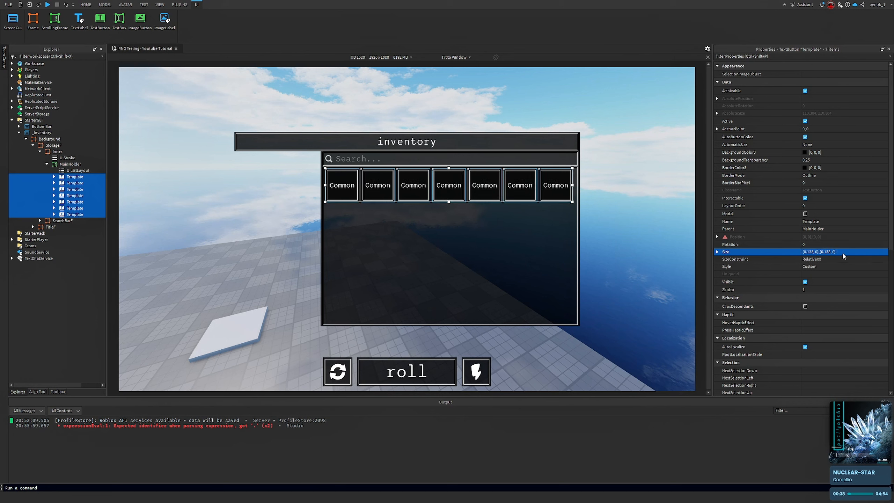
pyautogui.click(833, 251)
pyautogui.write('.1')
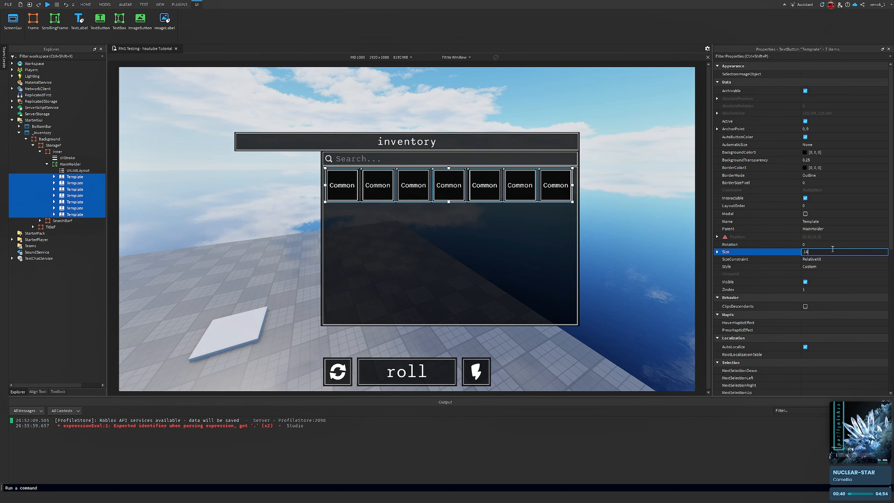
pyautogui.write('34')
pyautogui.press('Return')
# Reselect all seven Template buttons and reapply a Size of 0.134 on both axes
pyautogui.click(833, 251)
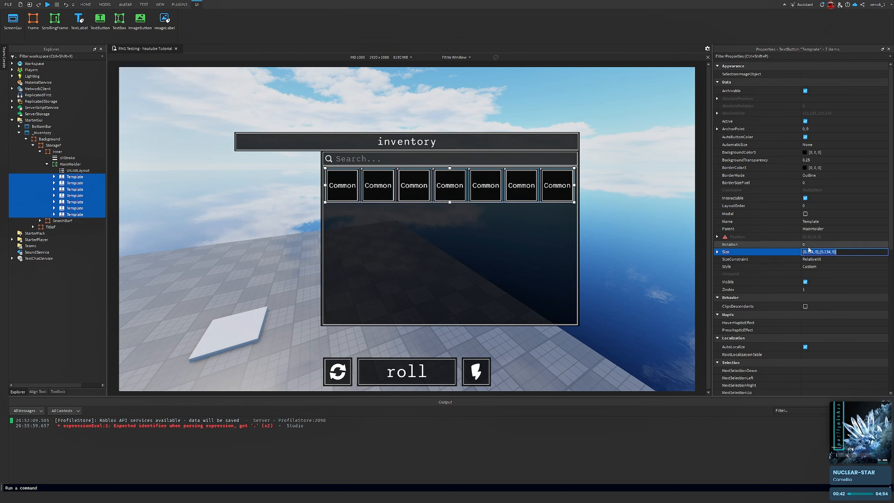
pyautogui.moveTo(628, 199); pyautogui.dragTo(632, 165, button='right')
pyautogui.click(633, 169)
pyautogui.click(78, 170)
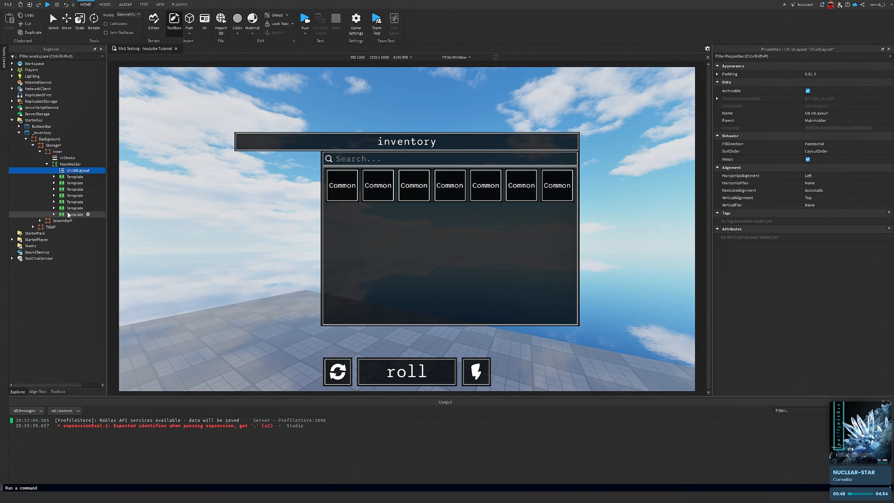
pyautogui.click(68, 214)
pyautogui.keyDown('shift'); pyautogui.click(79, 178); pyautogui.keyUp('shift')
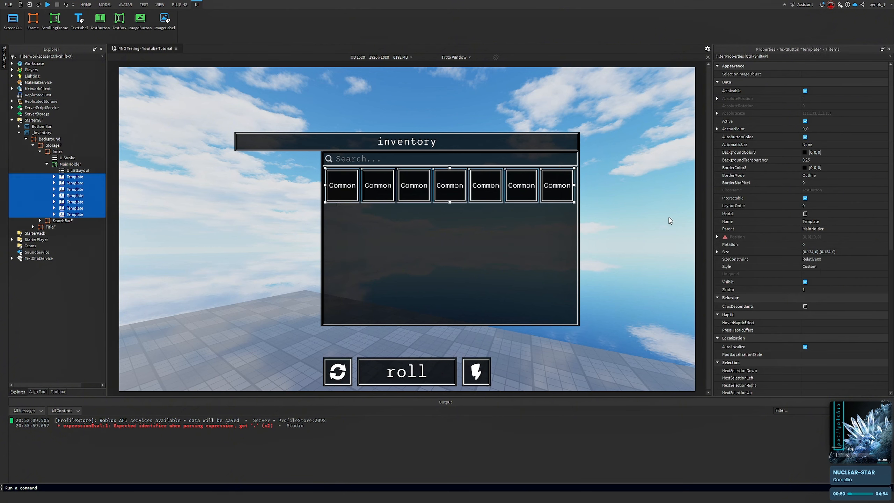
pyautogui.click(833, 251)
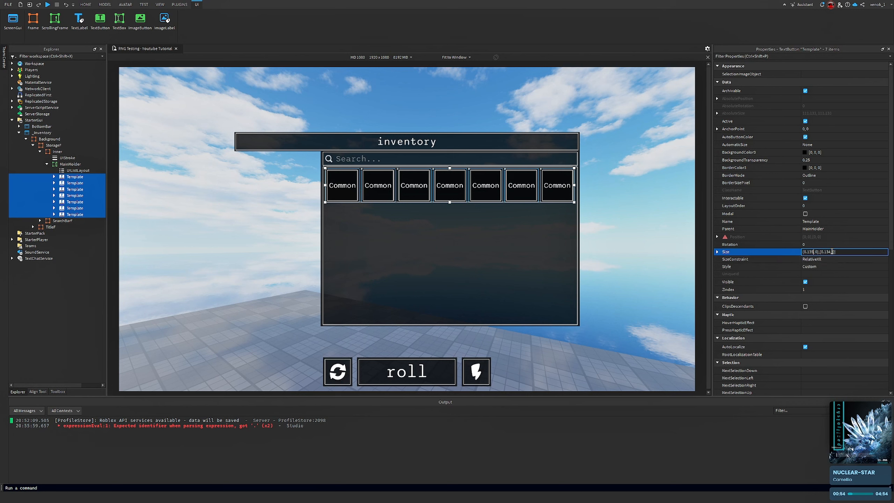
pyautogui.press('Return')
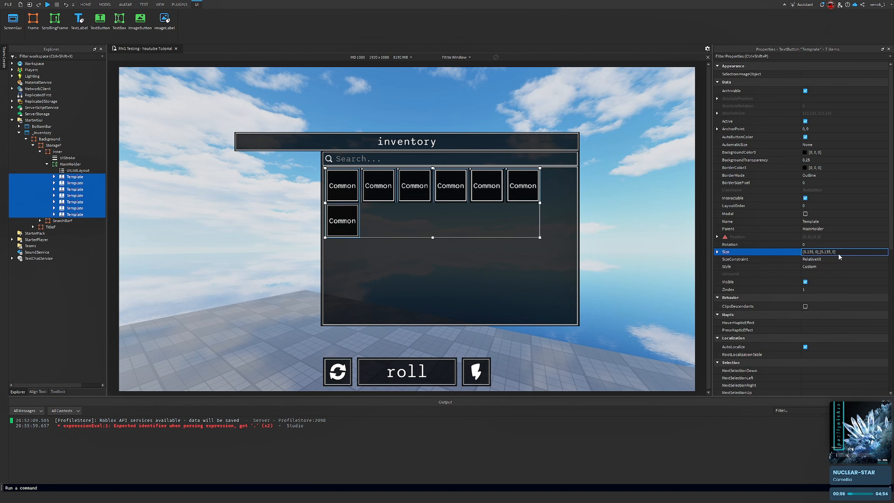
pyautogui.write('.134')
pyautogui.press('Return')
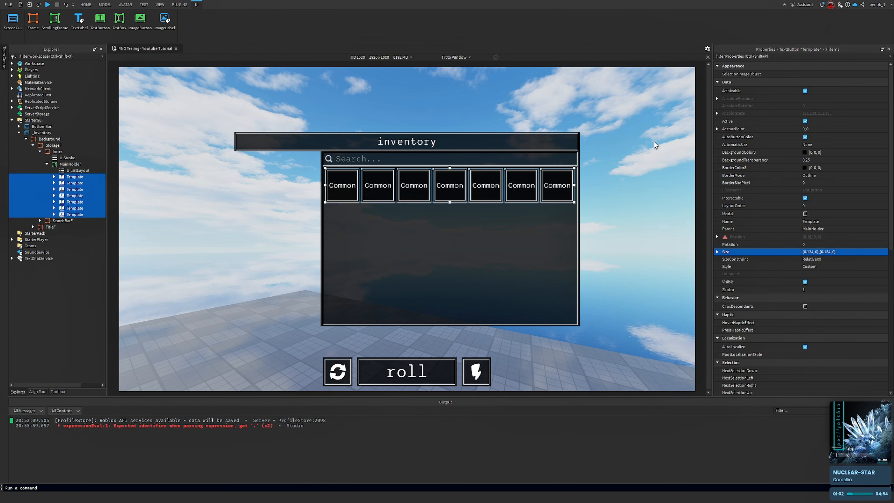
# Select the last Template button and duplicate it repeatedly to fill the MainHolder with several rows of seven
pyautogui.click(651, 151)
pyautogui.moveTo(650, 152); pyautogui.dragTo(649, 152, button='right')
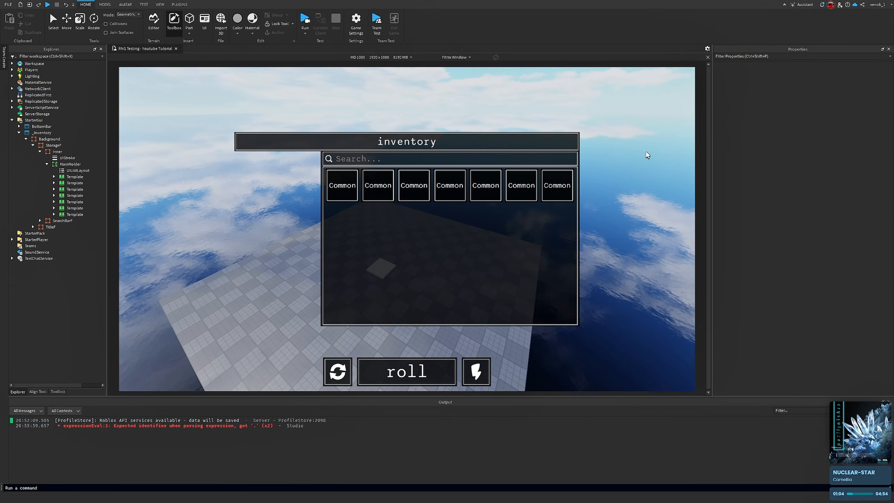
pyautogui.click(92, 215)
pyautogui.hotkey('ctrl', 'd')
pyautogui.hotkey('ctrl', 'd')
pyautogui.hotkey('ctrl', 'd')
pyautogui.hotkey('ctrl', 'd')
pyautogui.hotkey('ctrl', 'd')
pyautogui.hotkey('ctrl', 'd')
pyautogui.hotkey('ctrl', 'd')
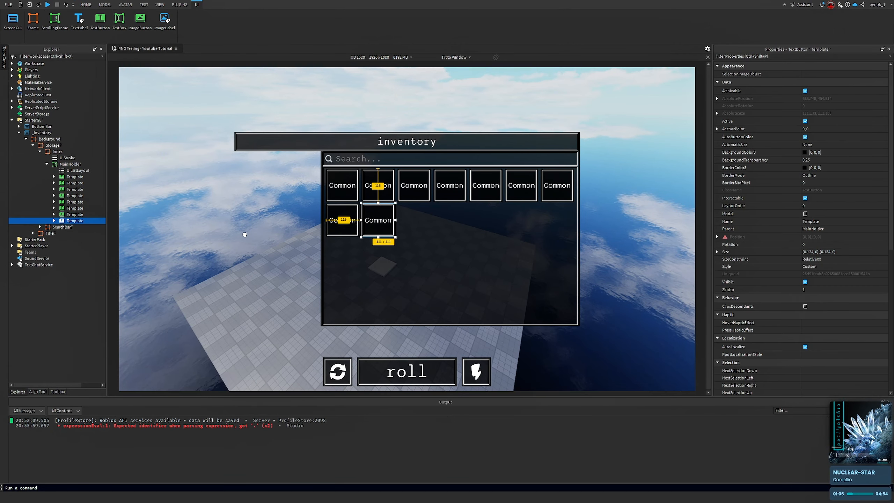
pyautogui.hotkey('ctrl', 'd')
pyautogui.hotkey('ctrl', 'd')
pyautogui.hotkey('ctrl', 'd')
pyautogui.hotkey('ctrl', 'd')
pyautogui.hotkey('ctrl', 'd')
pyautogui.hotkey('ctrl', 'd')
pyautogui.hotkey('ctrl', 'd')
pyautogui.hotkey('ctrl', 'd')
pyautogui.hotkey('ctrl', 'd')
pyautogui.hotkey('ctrl', 'd')
pyautogui.hotkey('ctrl', 'd')
pyautogui.hotkey('ctrl', 'd')
pyautogui.hotkey('ctrl', 'd')
pyautogui.hotkey('ctrl', 'd')
pyautogui.hotkey('ctrl', 'd')
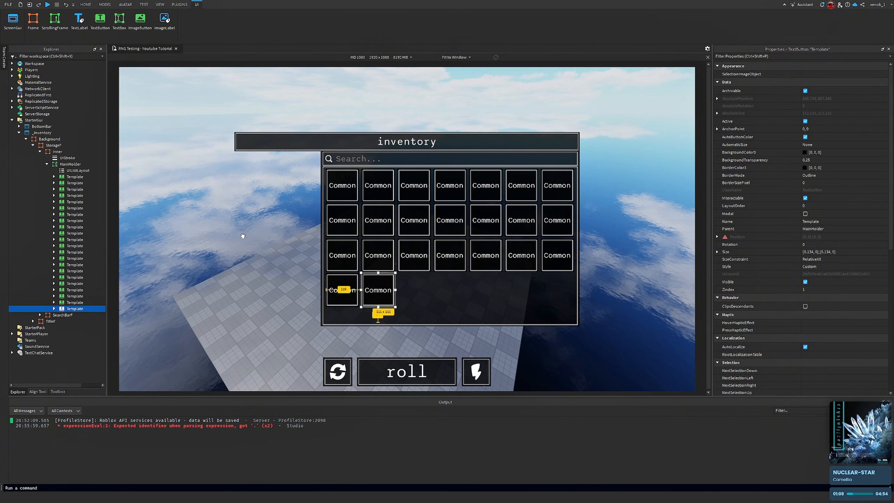
pyautogui.hotkey('ctrl', 'd')
pyautogui.hotkey('ctrl', 'd')
pyautogui.hotkey('ctrl', 'd')
pyautogui.hotkey('ctrl', 'd')
pyautogui.hotkey('ctrl', 'd')
pyautogui.hotkey('ctrl', 'd')
pyautogui.hotkey('ctrl', 'd')
pyautogui.hotkey('ctrl', 'd')
pyautogui.hotkey('ctrl', 'd')
pyautogui.hotkey('ctrl', 'd')
pyautogui.hotkey('ctrl', 'd')
pyautogui.hotkey('ctrl', 'd')
pyautogui.hotkey('ctrl', 'd')
pyautogui.hotkey('ctrl', 'd')
pyautogui.hotkey('ctrl', 'd')
pyautogui.hotkey('ctrl', 'd')
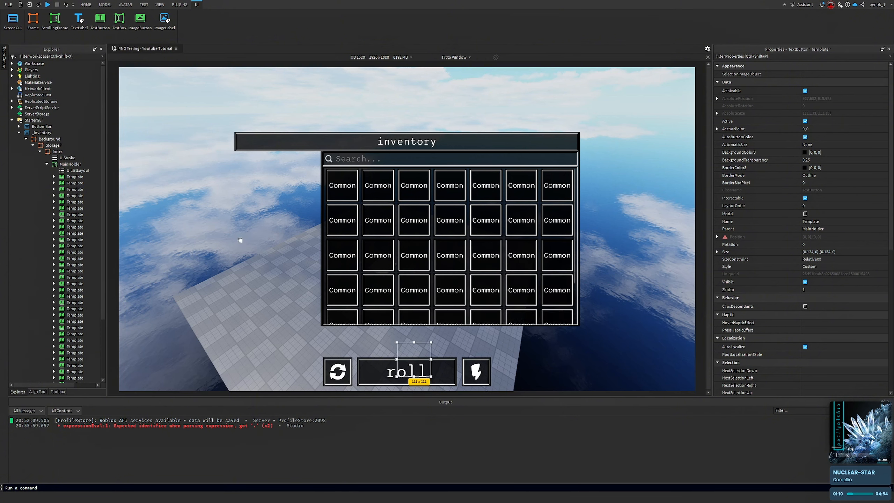
pyautogui.hotkey('ctrl', 'd')
pyautogui.hotkey('ctrl', 'd')
pyautogui.hotkey('ctrl', 'd')
pyautogui.hotkey('ctrl', 'd')
pyautogui.hotkey('ctrl', 'd')
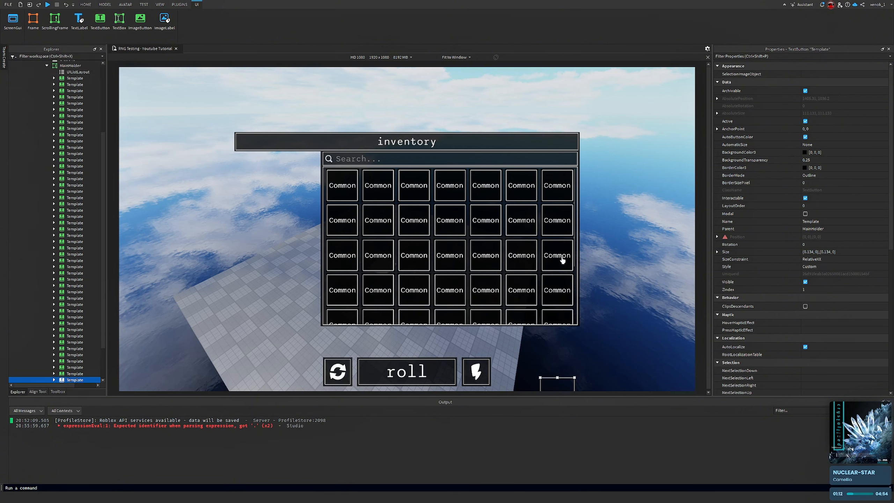
# Scroll up and down through the MainHolder grid to check how the rows of Template buttons scroll
pyautogui.click(617, 235)
pyautogui.scroll(-2, 561, 202)
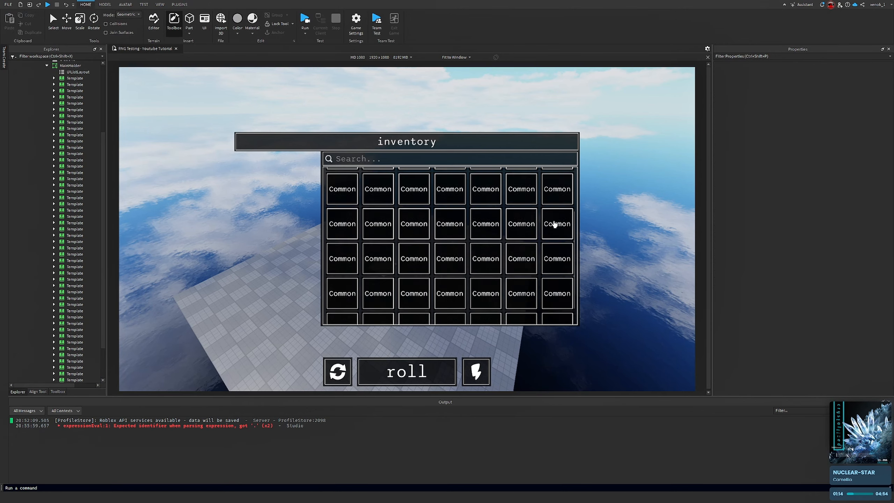
pyautogui.scroll(-4, 533, 225)
pyautogui.scroll(4, 511, 229)
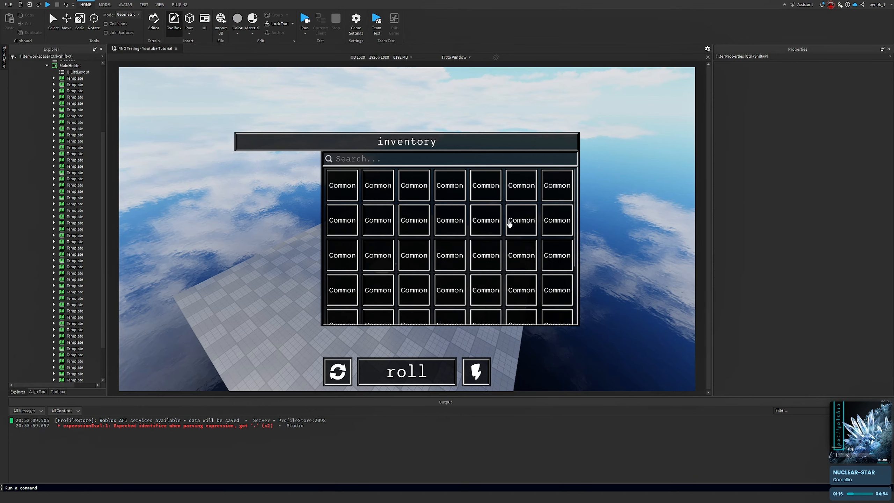
pyautogui.scroll(-3, 468, 205)
pyautogui.scroll(4, 457, 203)
pyautogui.moveTo(211, 73); pyautogui.dragTo(487, 196, button='right')
pyautogui.scroll(-3, 485, 196)
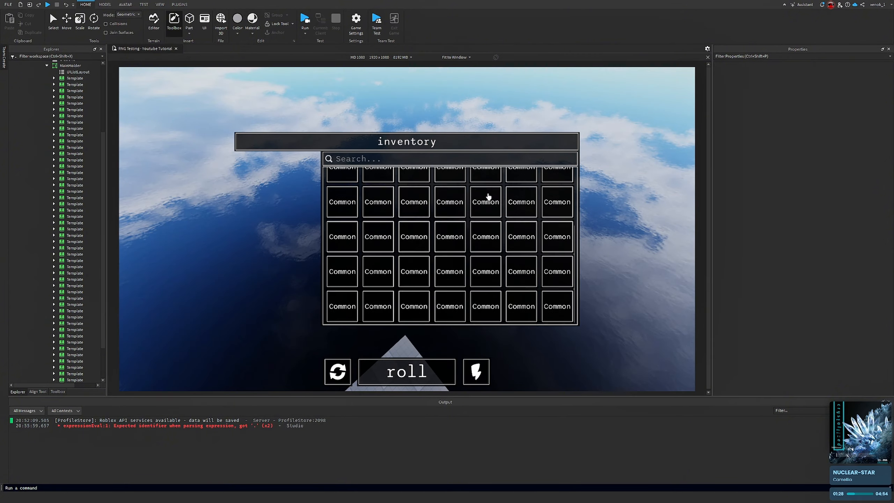
pyautogui.scroll(1, 482, 194)
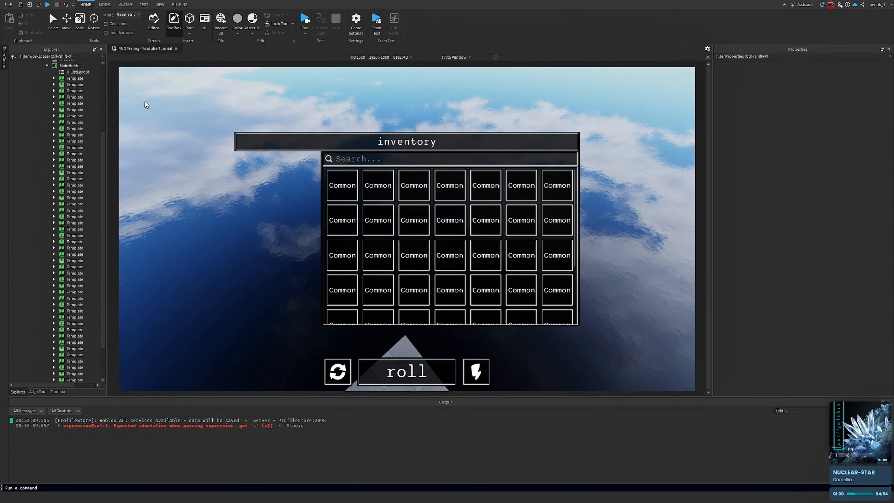
# Select all duplicated Template buttons in the MainHolder, leaving only the first one, and delete them
pyautogui.click(74, 87)
pyautogui.scroll(-3, 70, 211)
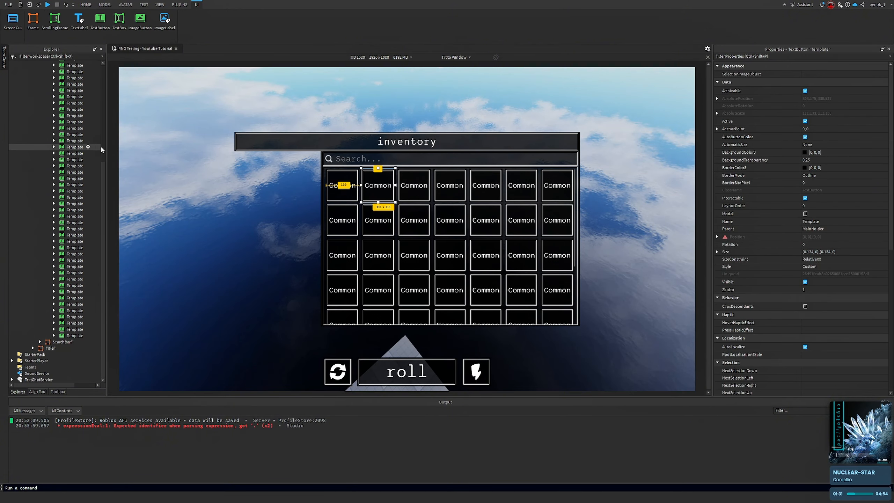
pyautogui.keyDown('shift'); pyautogui.click(69, 336); pyautogui.keyUp('shift')
pyautogui.press('Delete')
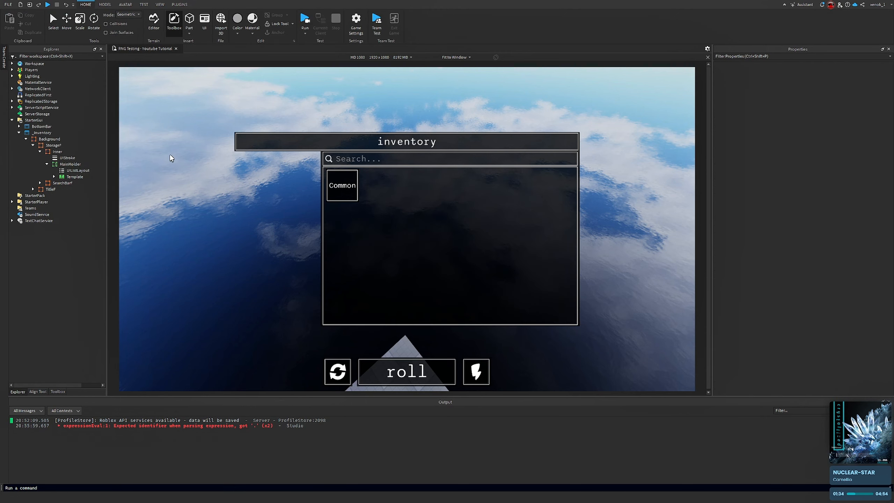
pyautogui.moveTo(260, 208); pyautogui.dragTo(252, 208, button='right')
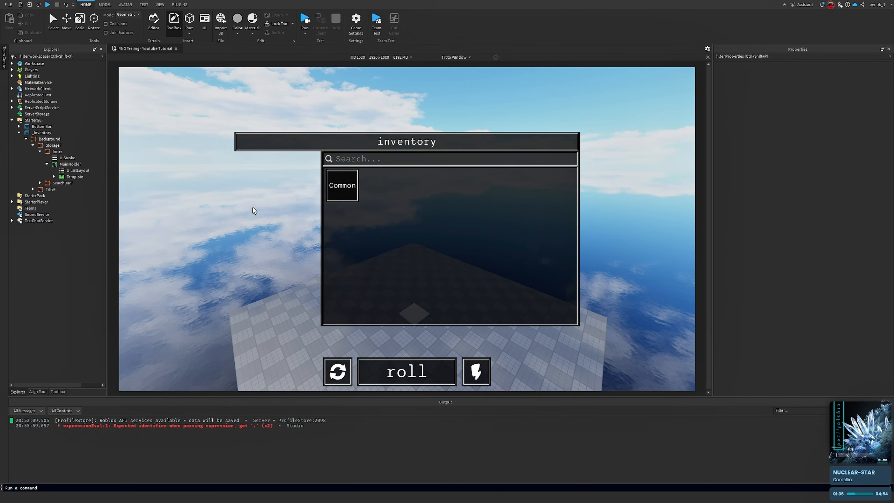